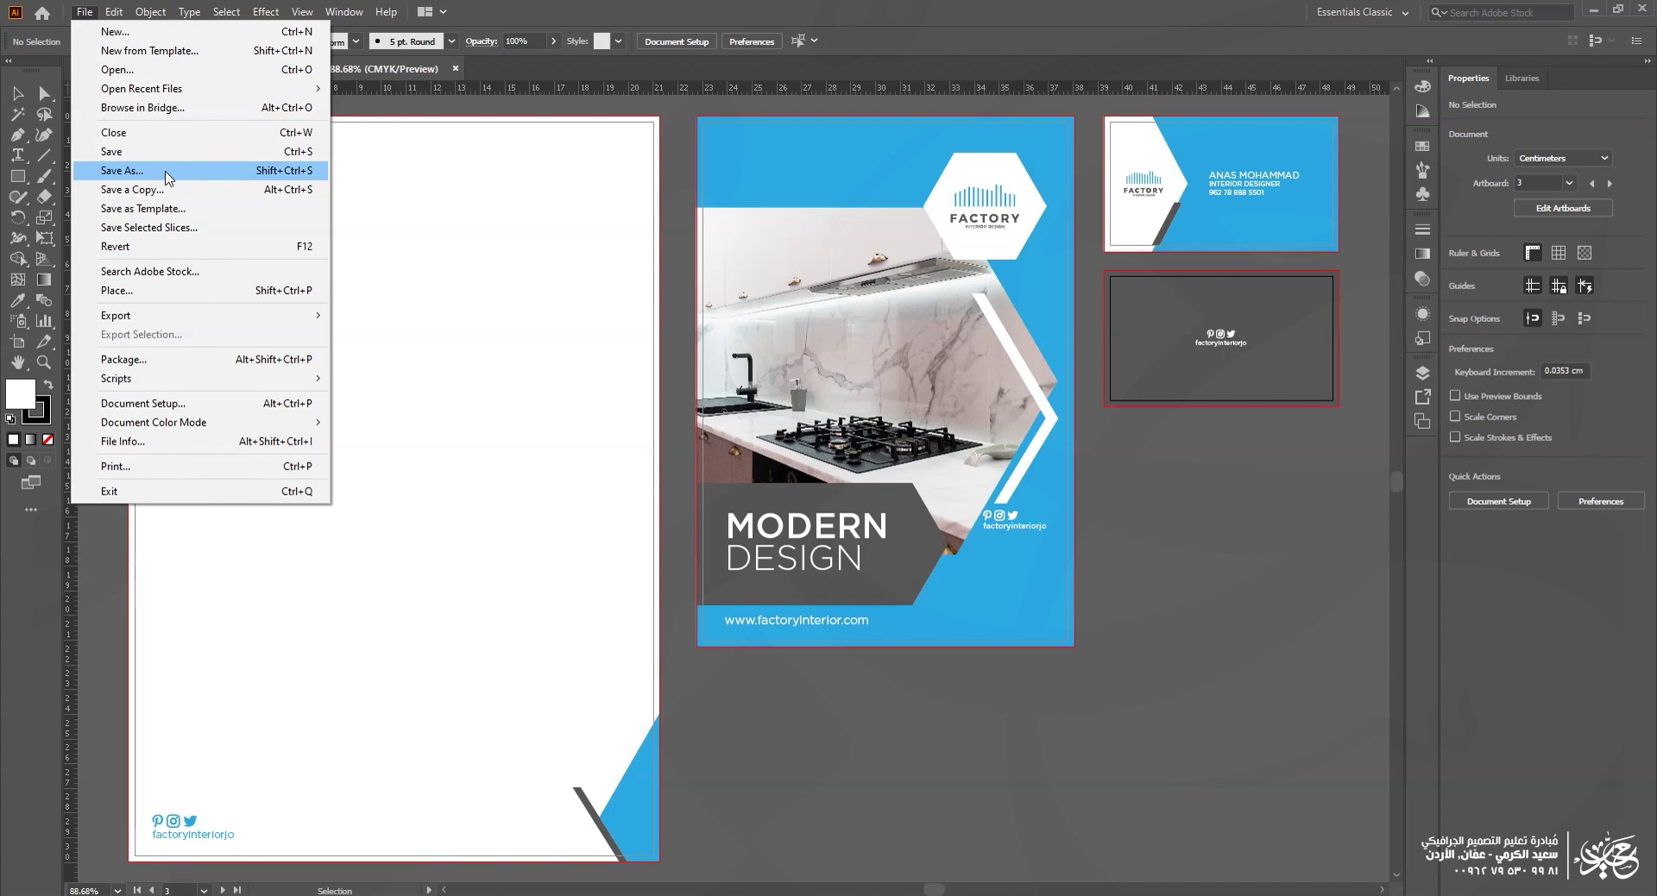
Step: Open Save As for Design and shrink the dialog so the artboards and side panel show
click(165, 172)
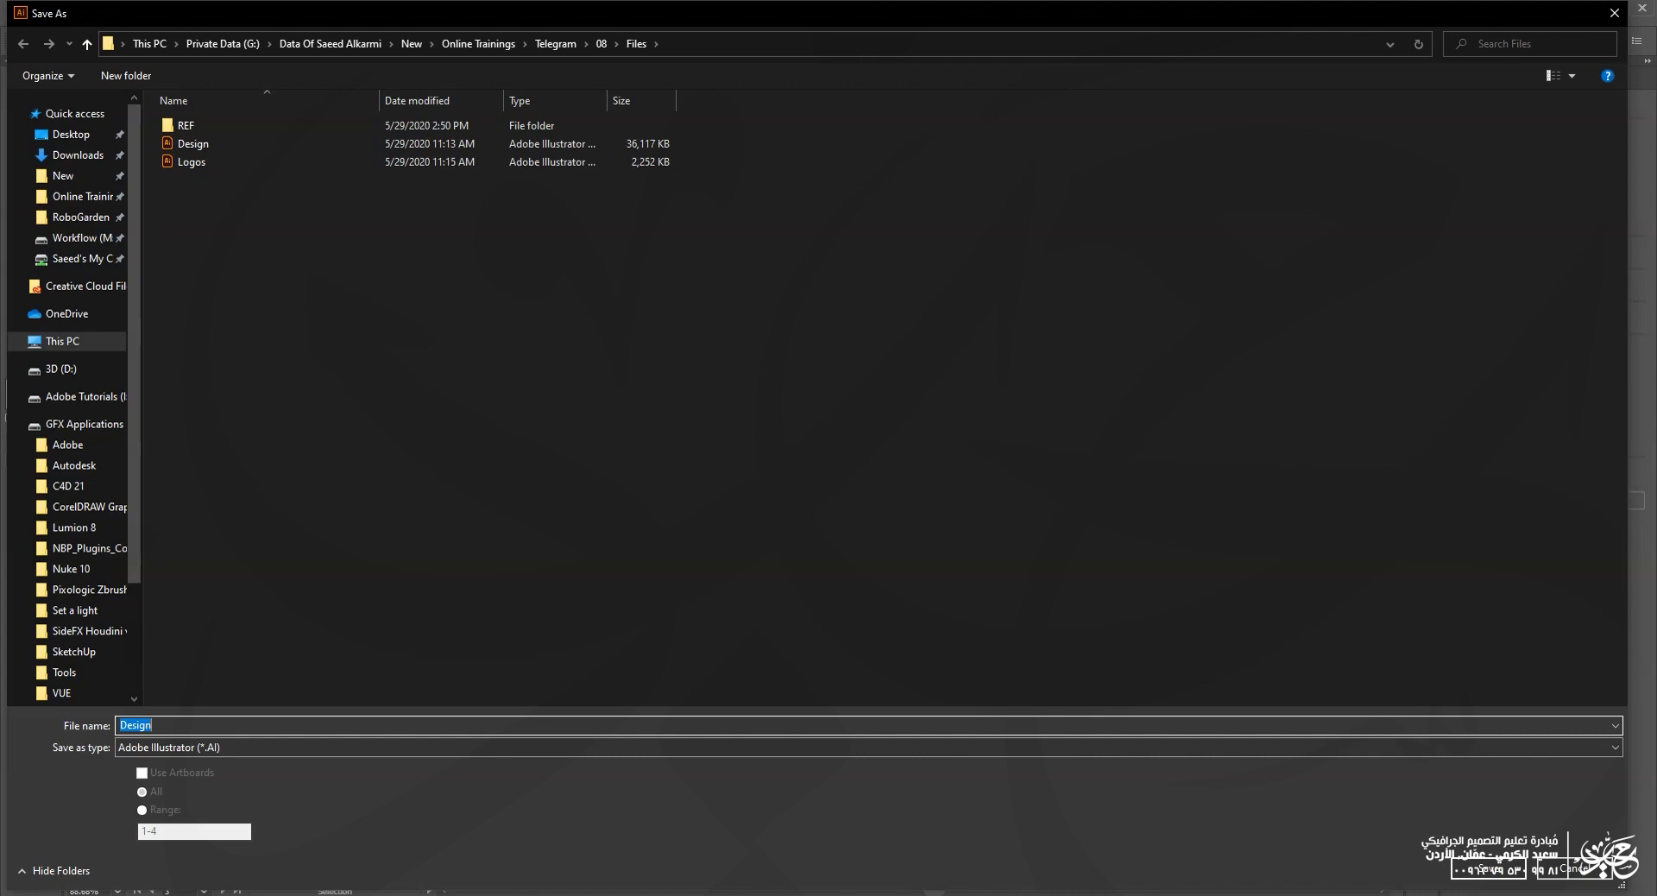
drag(10, 4, 316, 310)
drag(428, 318, 325, 151)
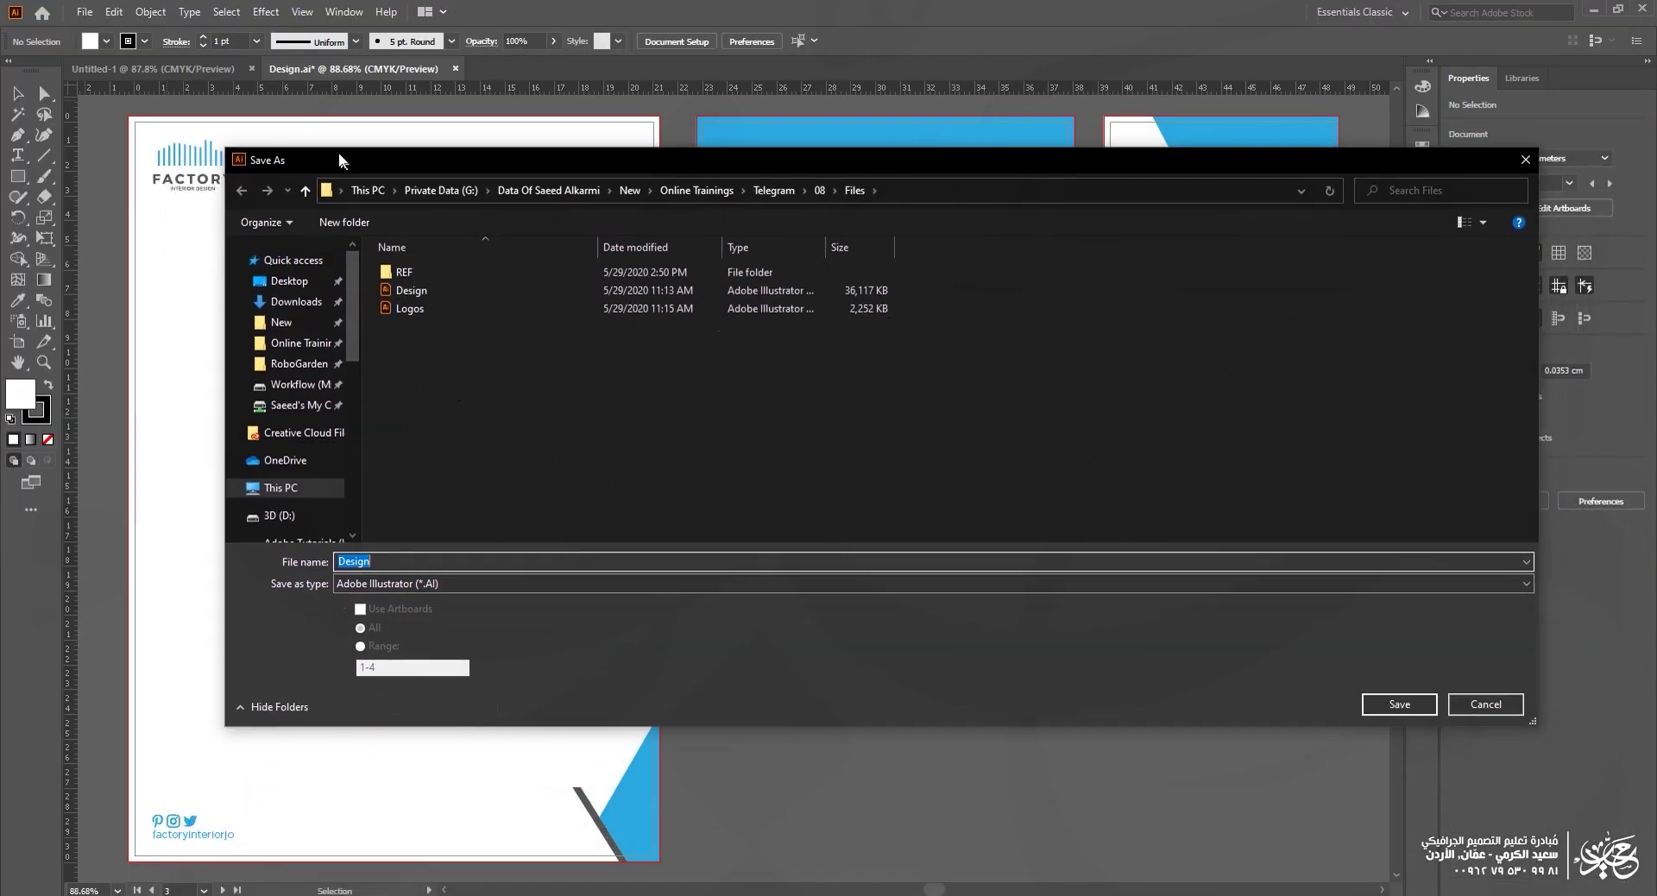
drag(1540, 437, 1350, 427)
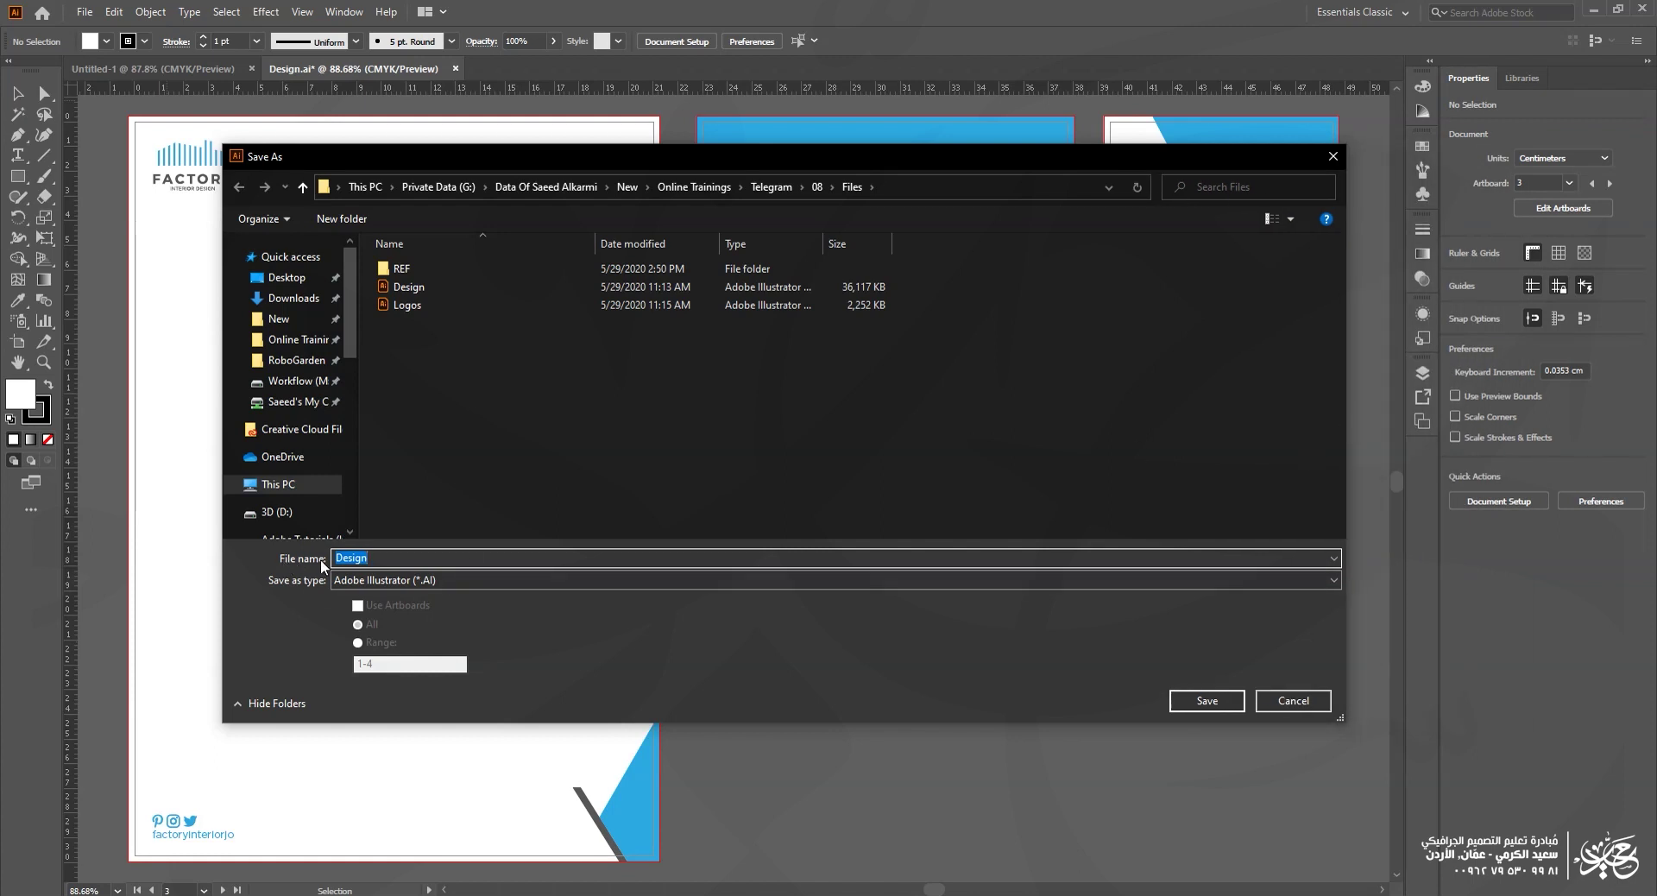
click(401, 560)
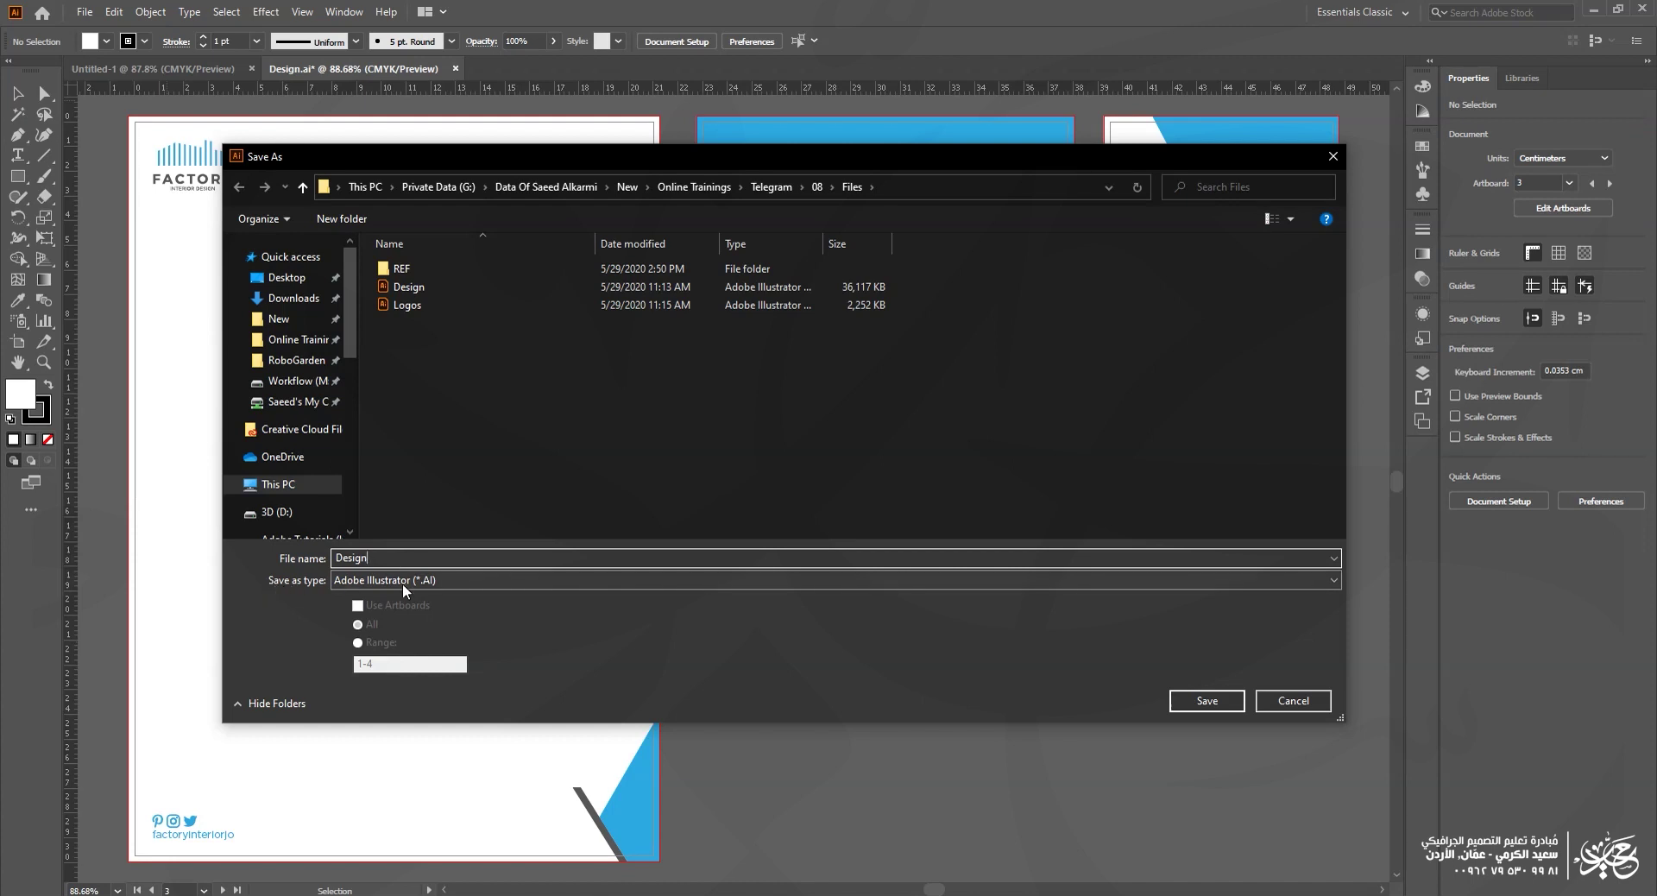
Step: Show the Save as type list of formats for the Design document
click(399, 582)
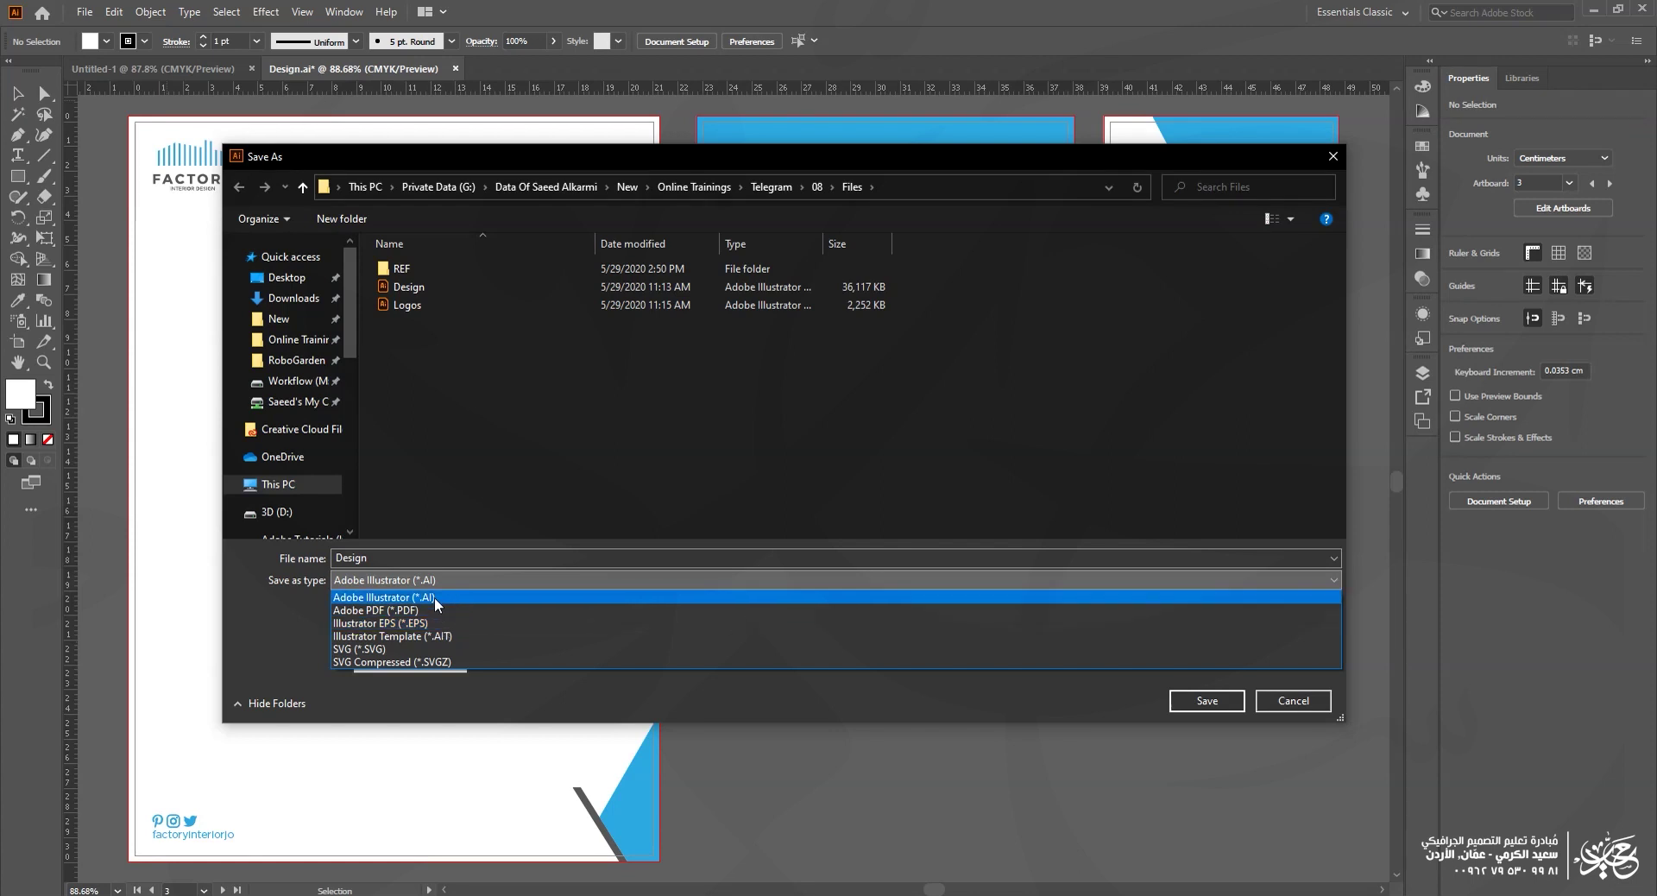
Step: Keep the Adobe Illustrator (*.AI) format and decline replacing the existing Design.ai
click(433, 595)
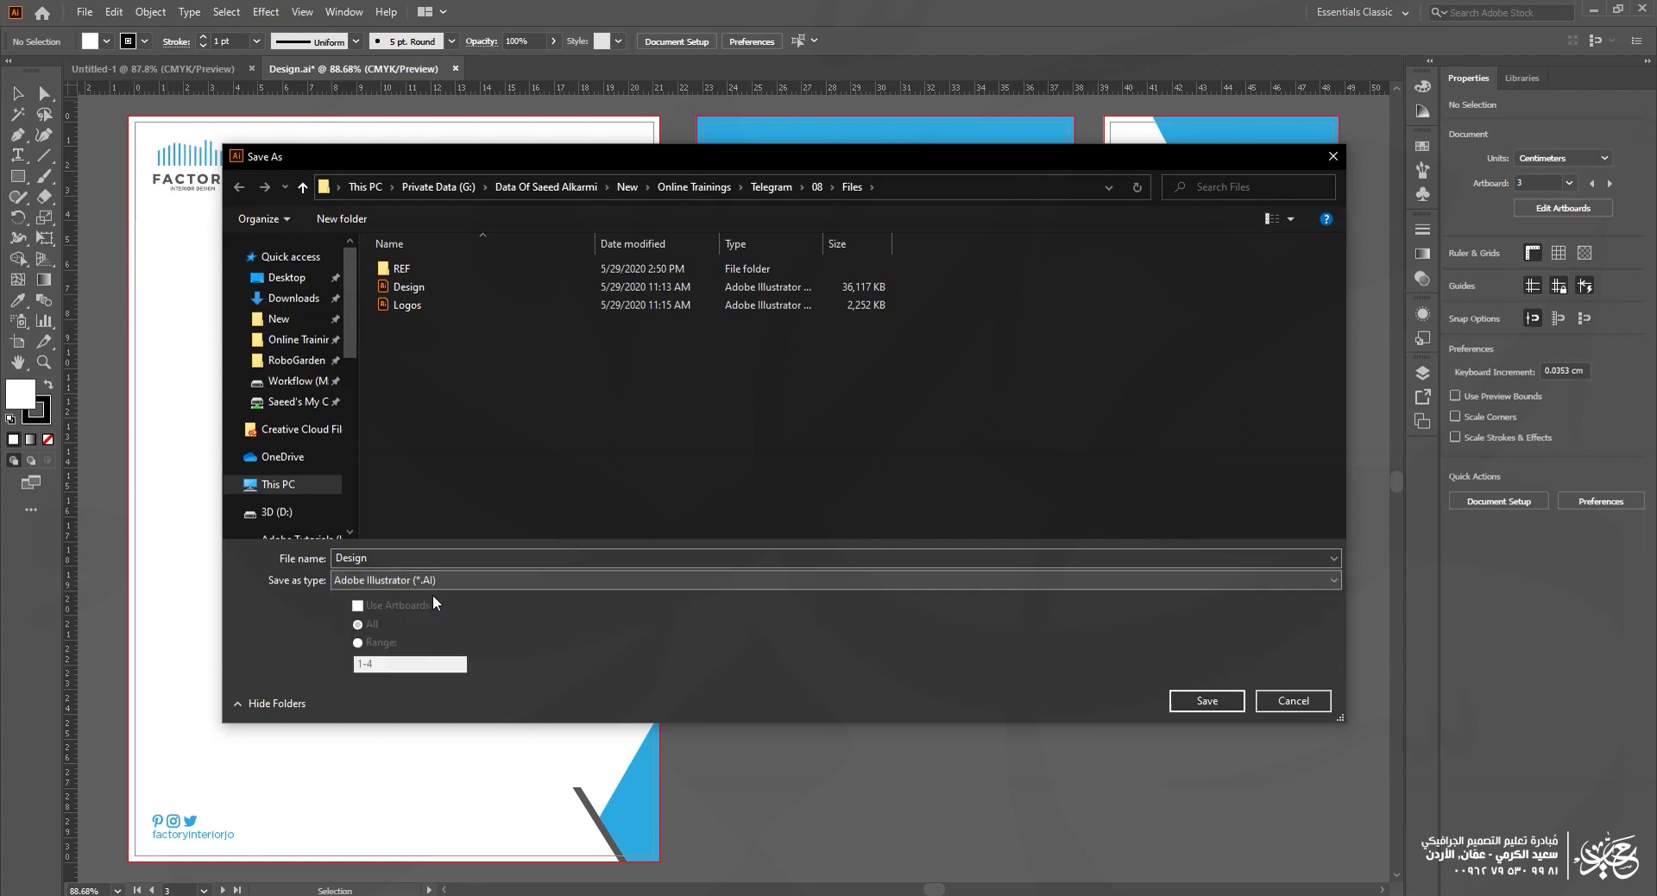
click(1207, 700)
click(946, 521)
Step: Save the copy as Design_2 and show the Illustrator Options version list
click(404, 557)
text(_2)
click(1206, 700)
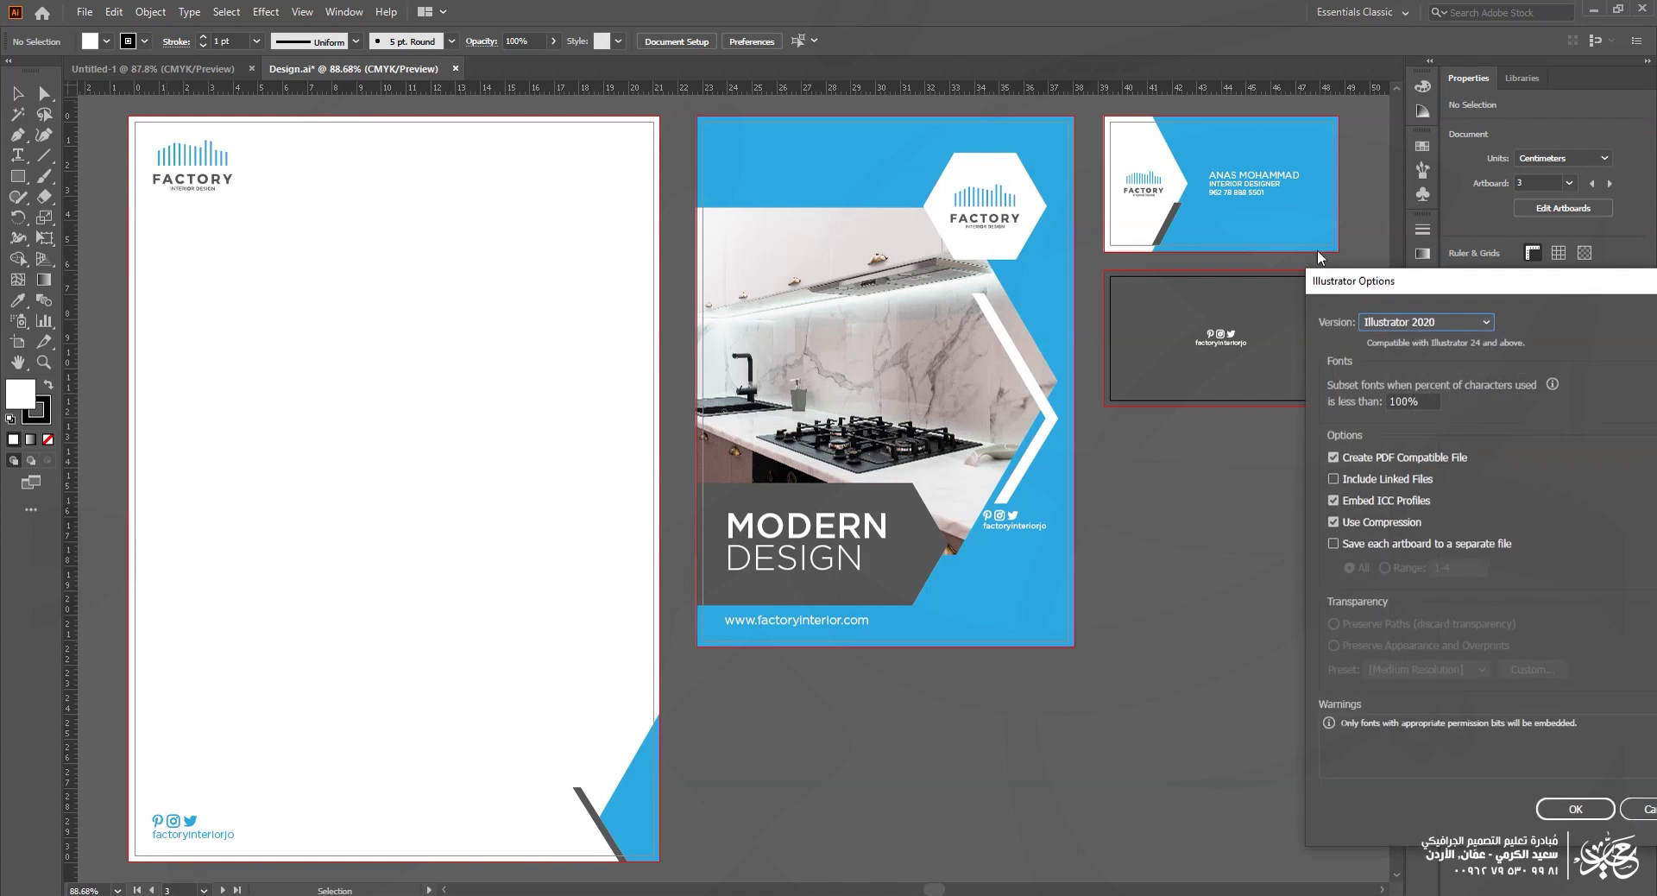
drag(1407, 288, 656, 203)
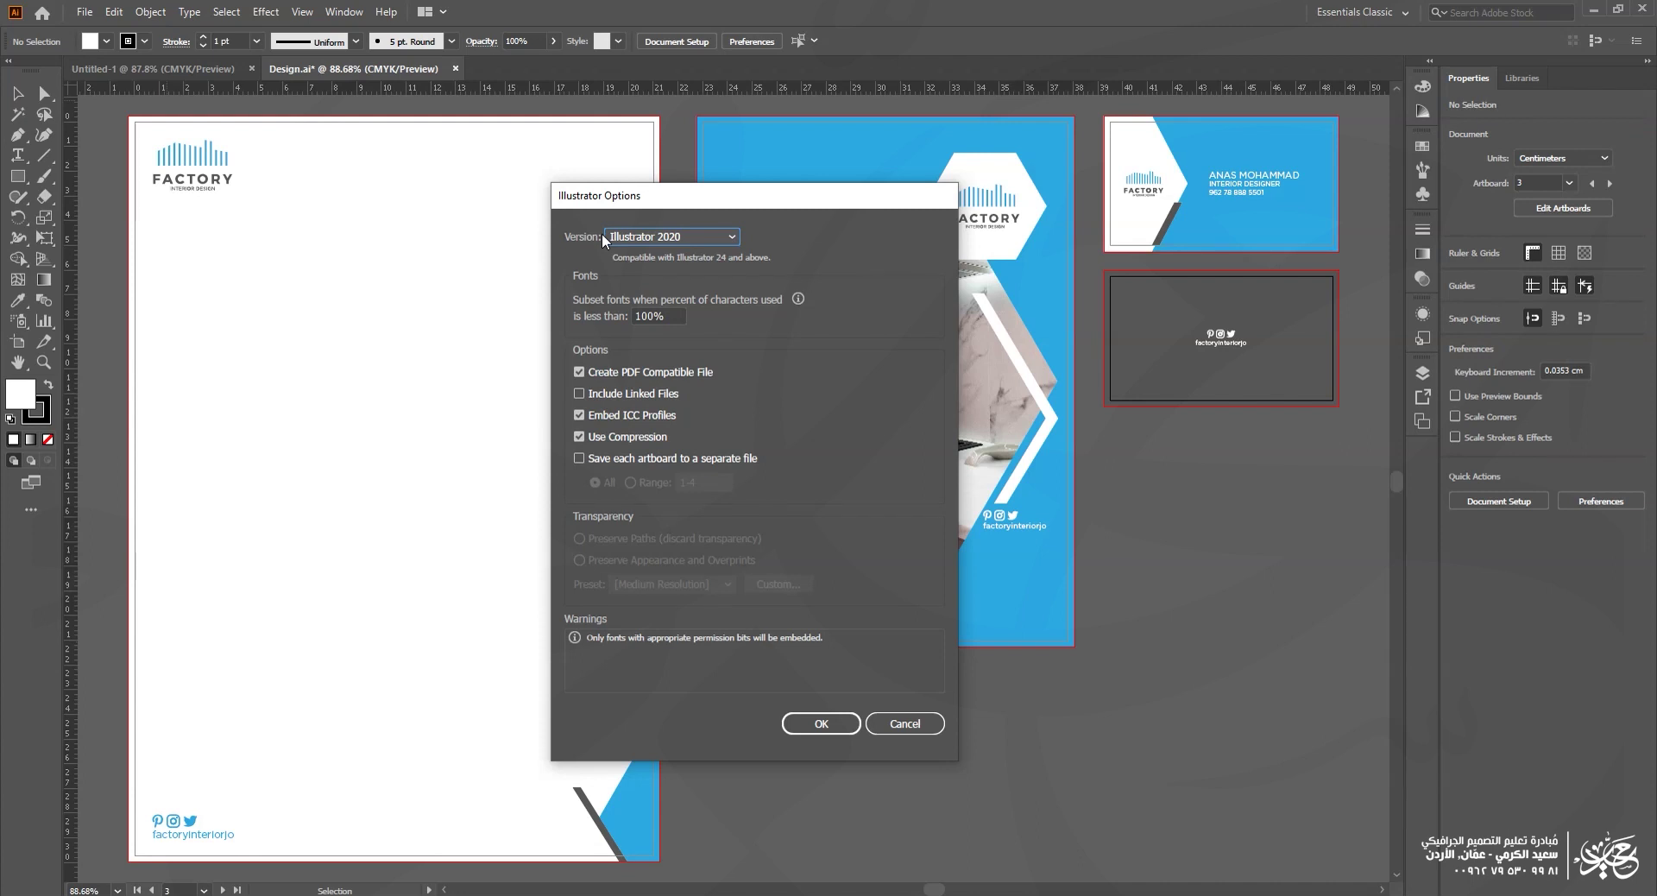
click(695, 233)
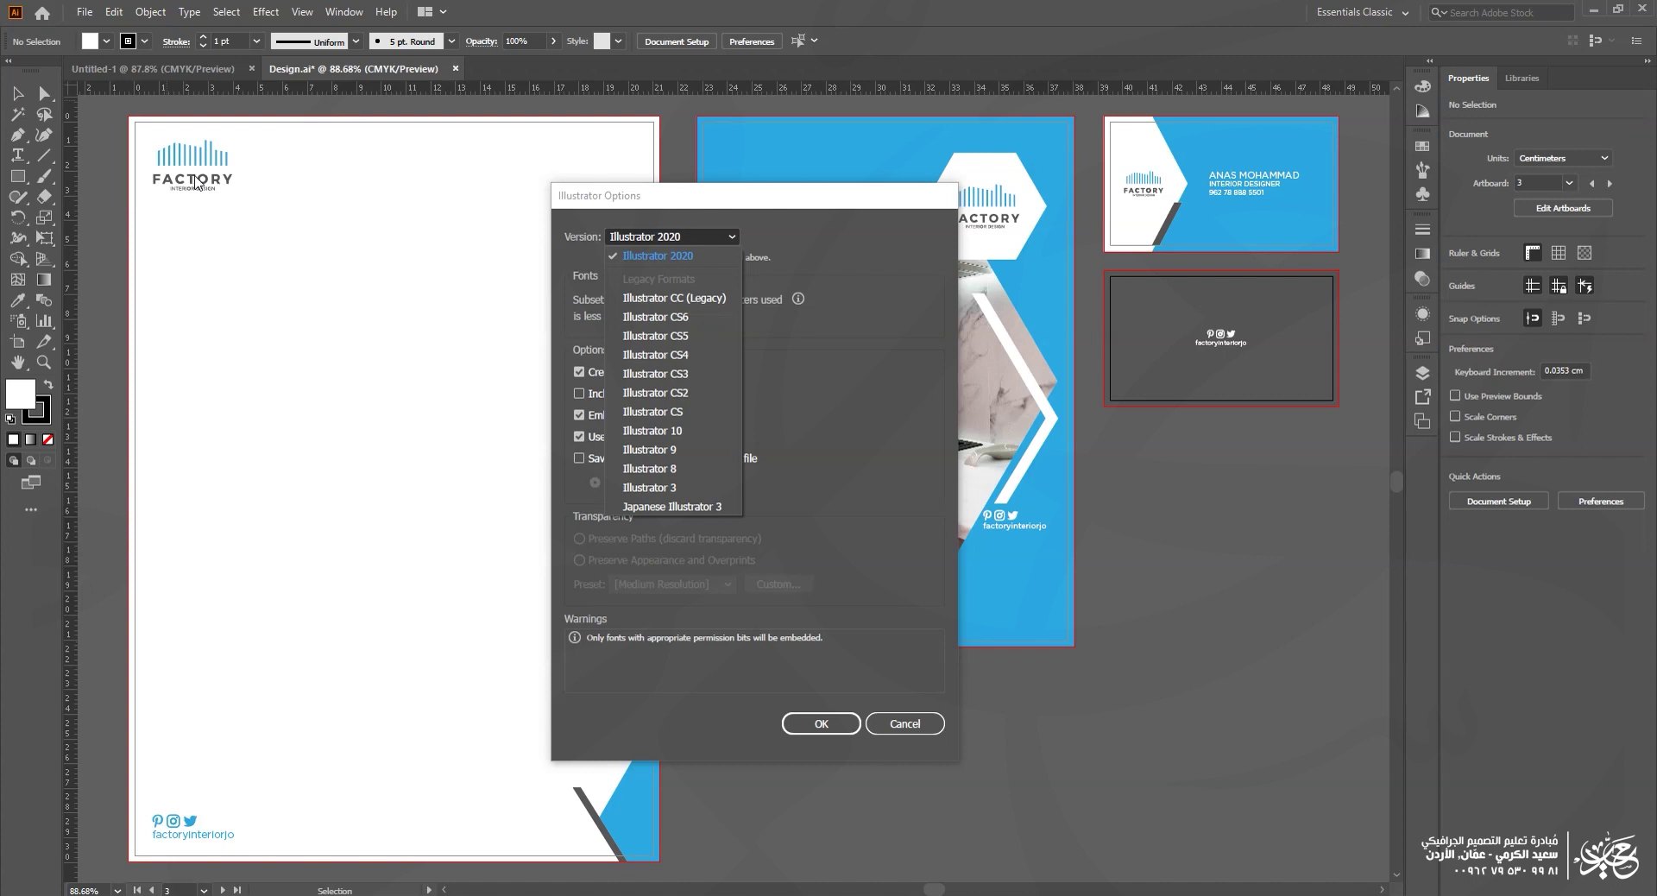
Step: Close the version list, leaving Illustrator 2020 selected
click(668, 241)
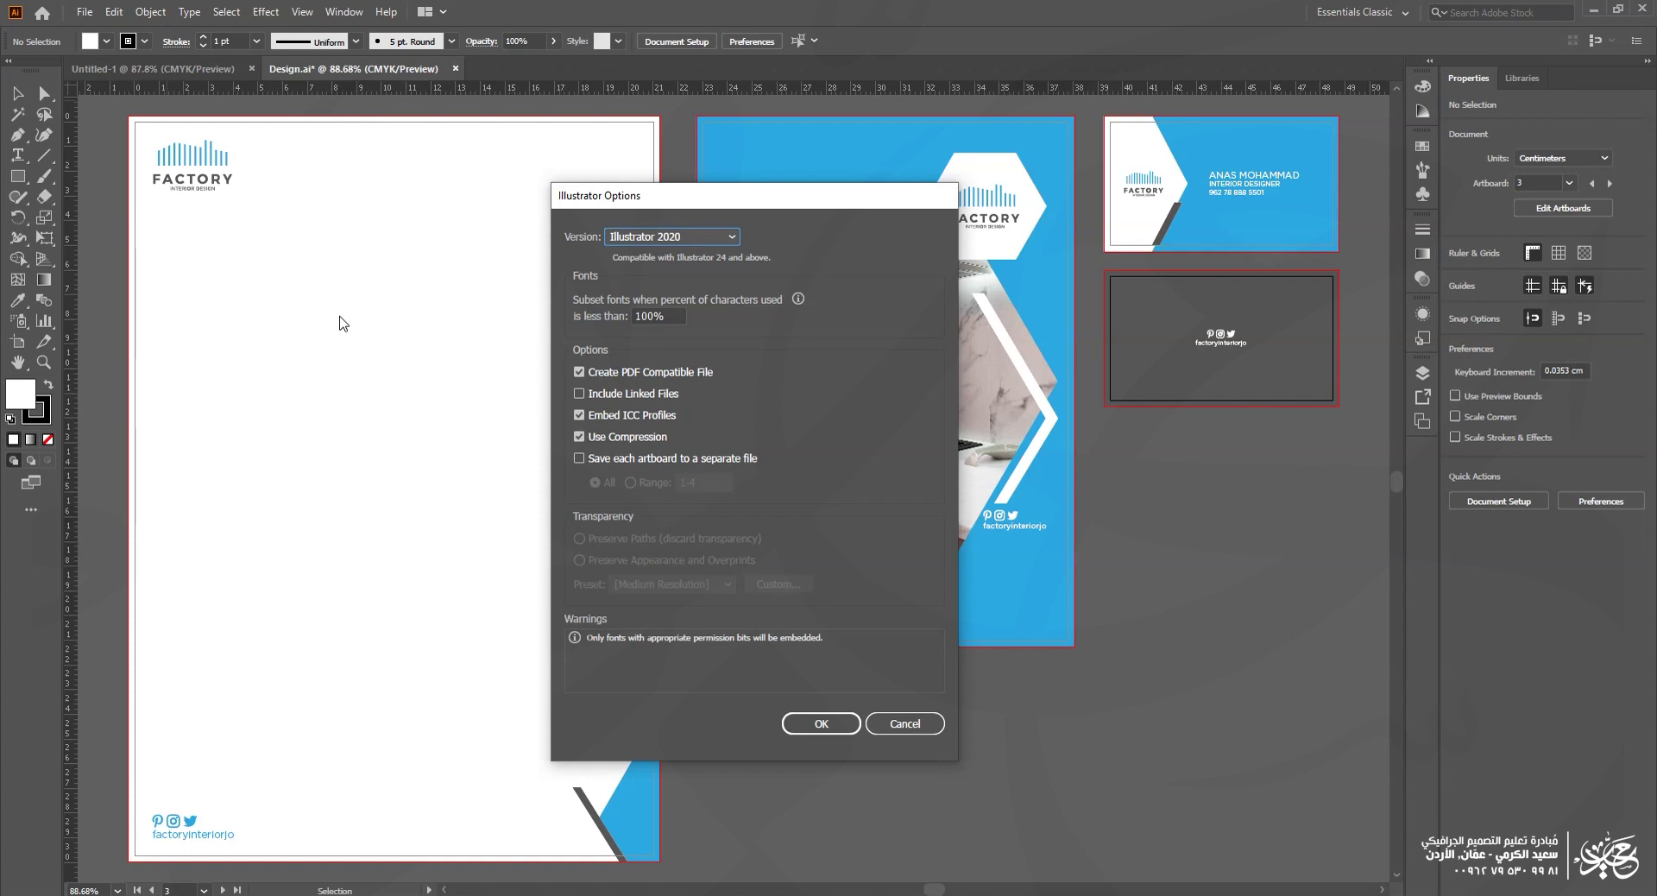
click(615, 372)
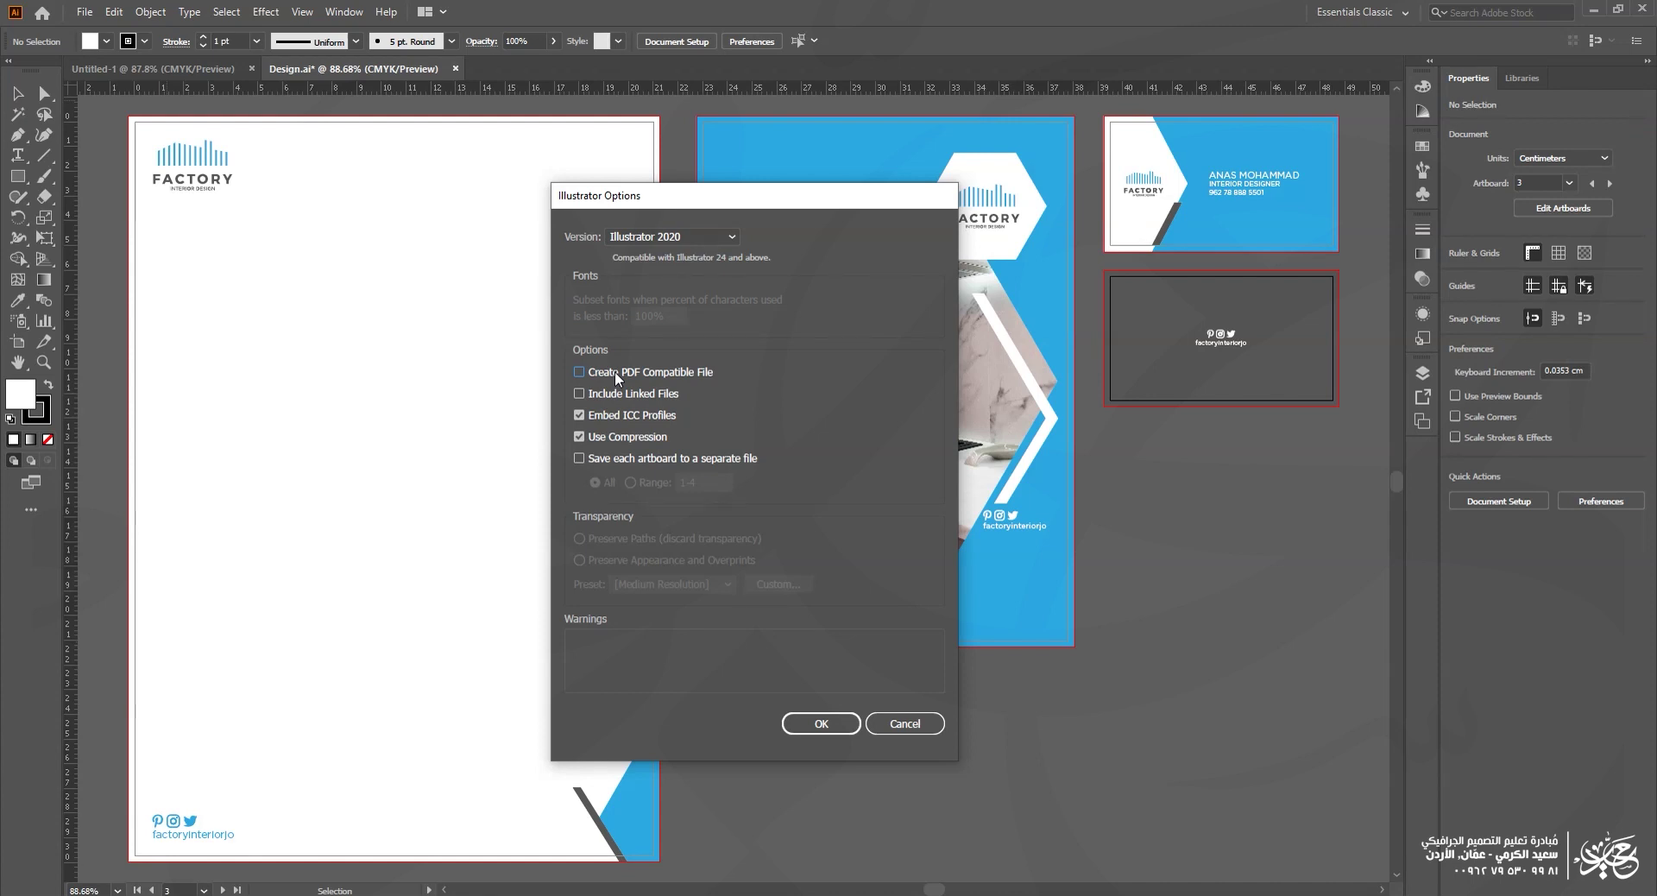
click(614, 371)
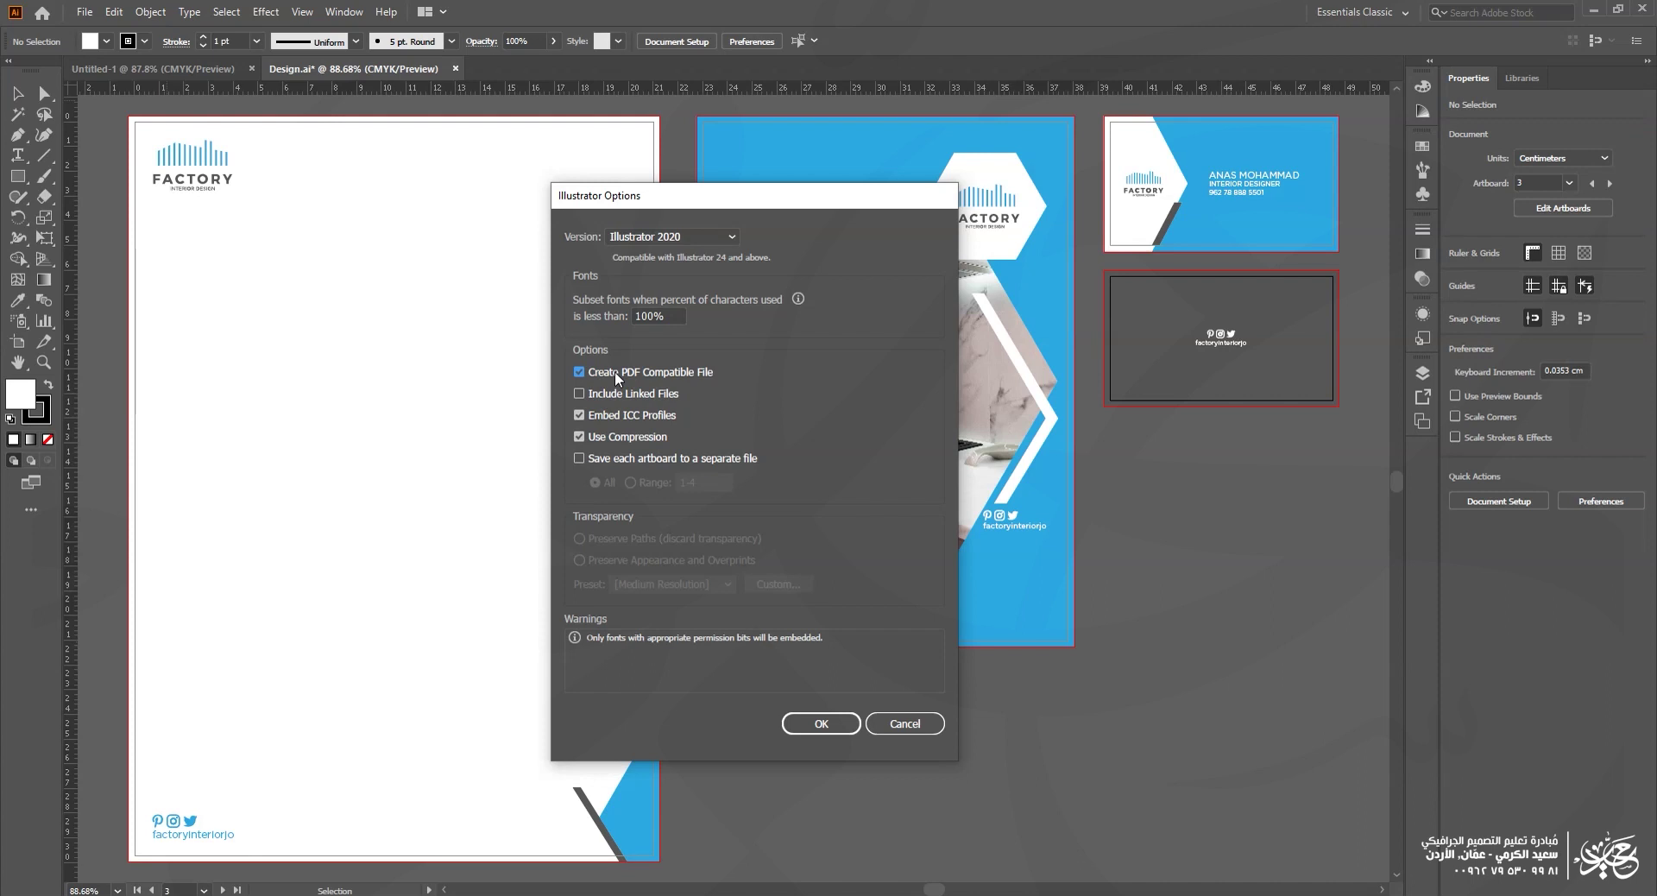
click(614, 371)
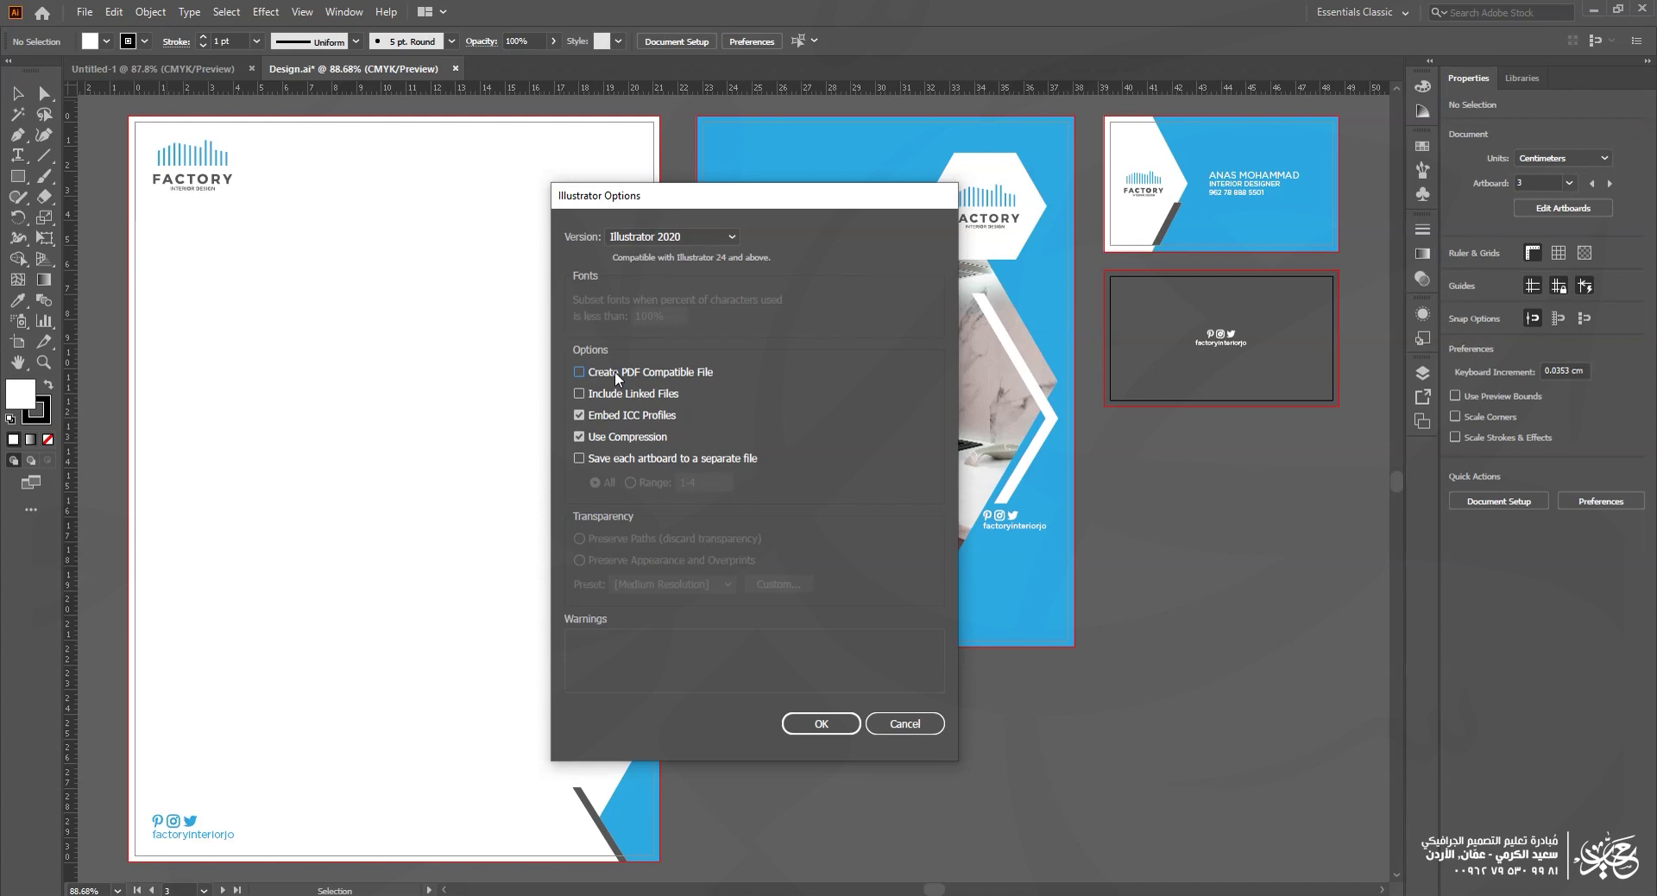
click(671, 377)
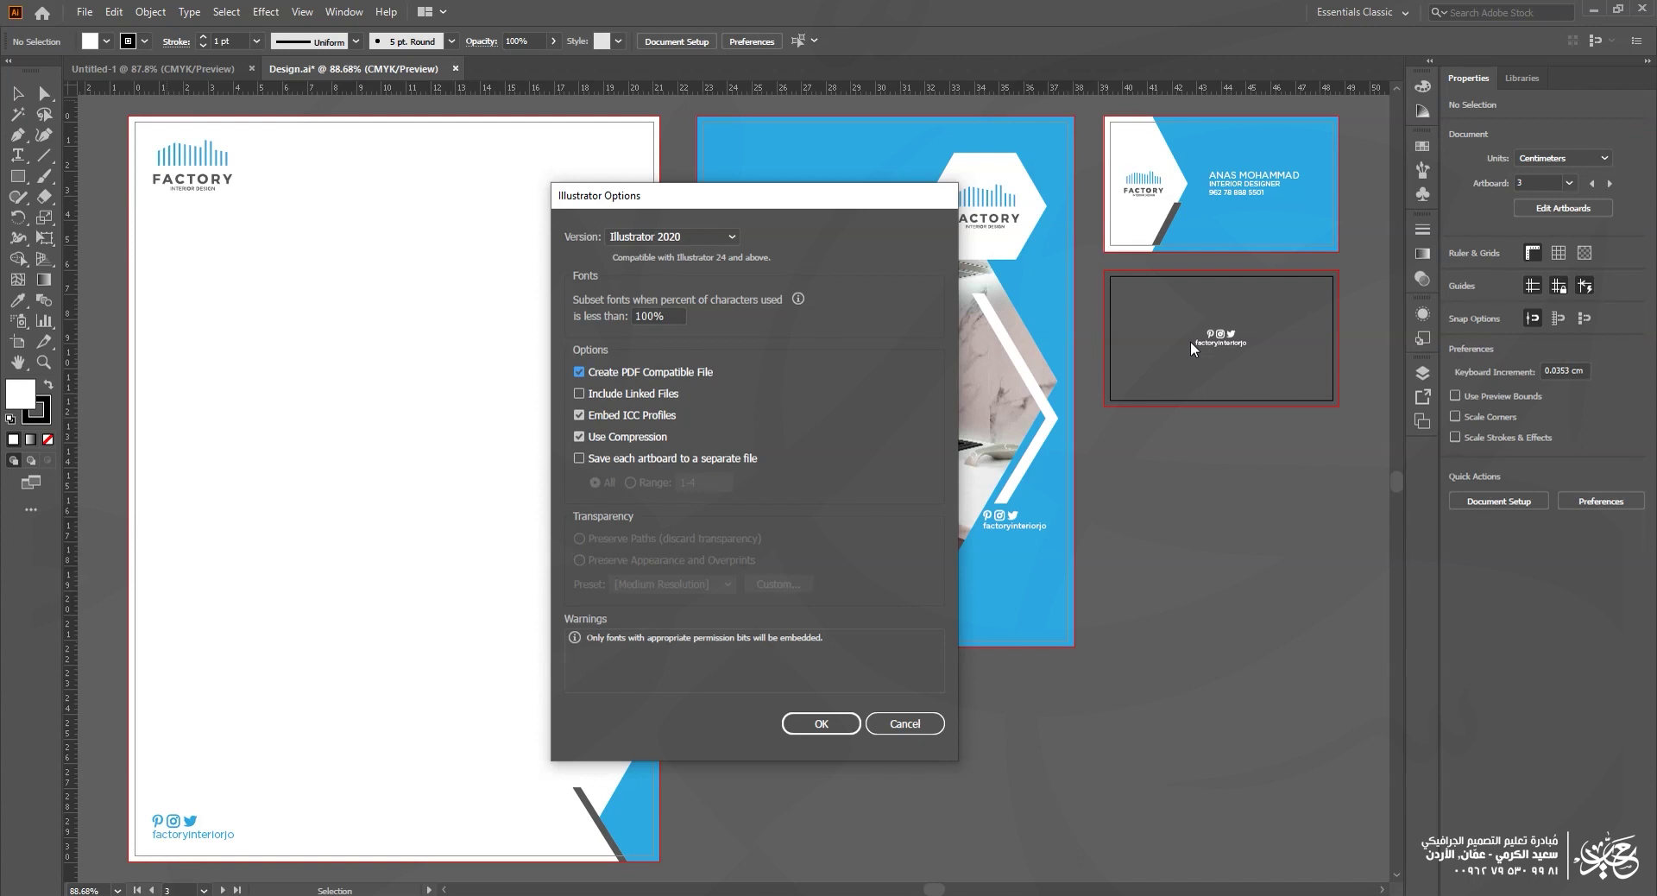
Step: Enable Save each artboard and save Design as Adobe PDF (*.PDF)
click(629, 461)
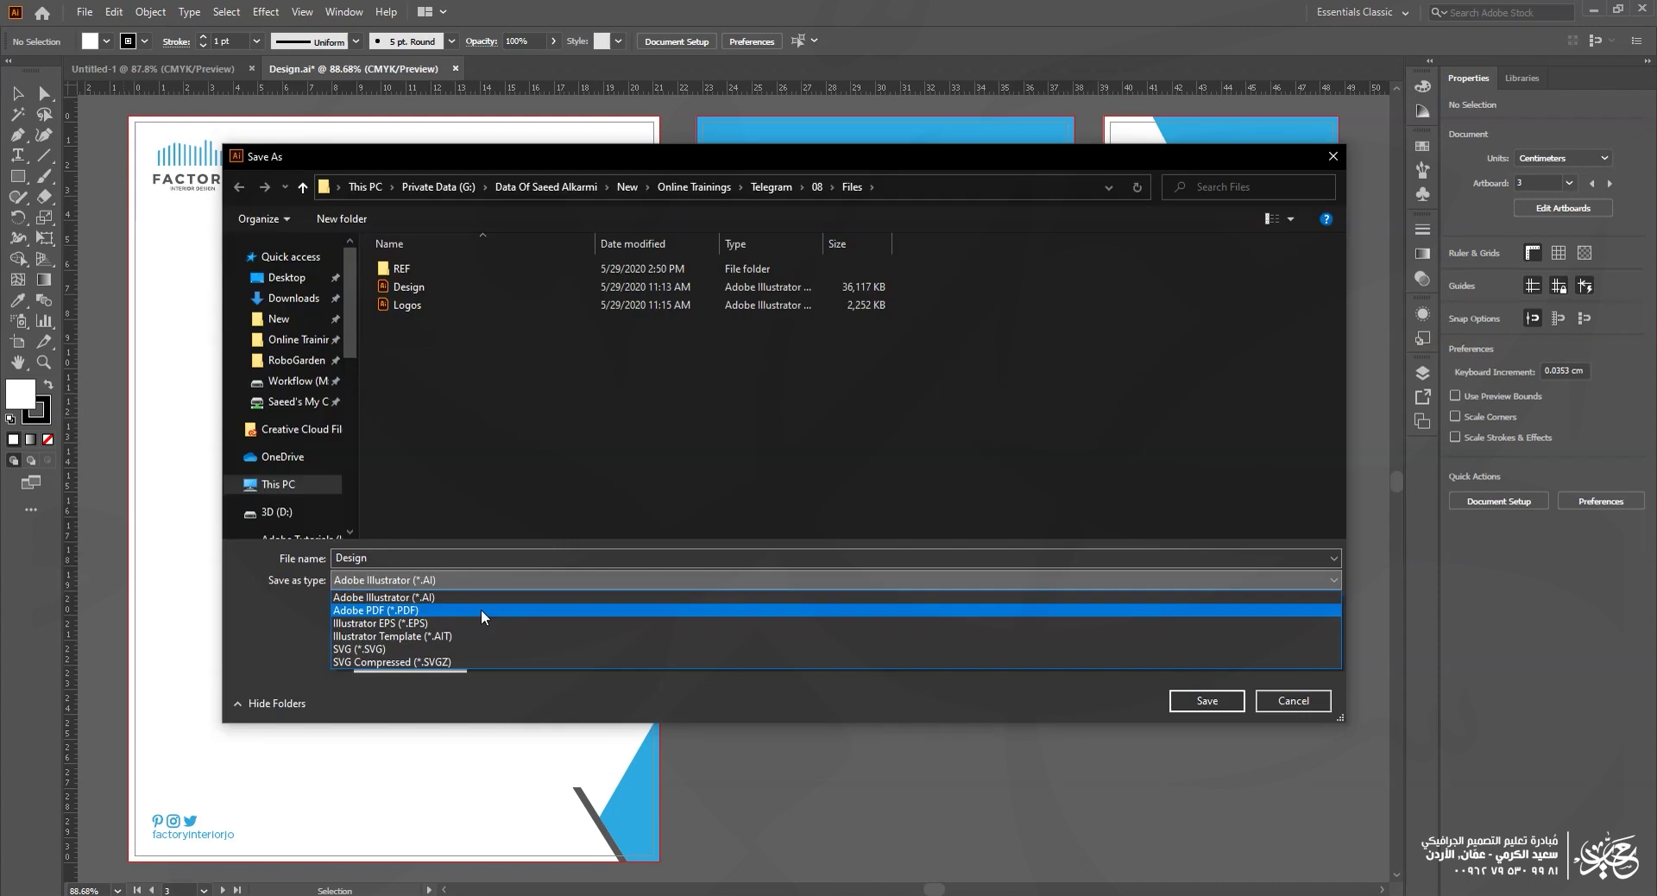
click(479, 609)
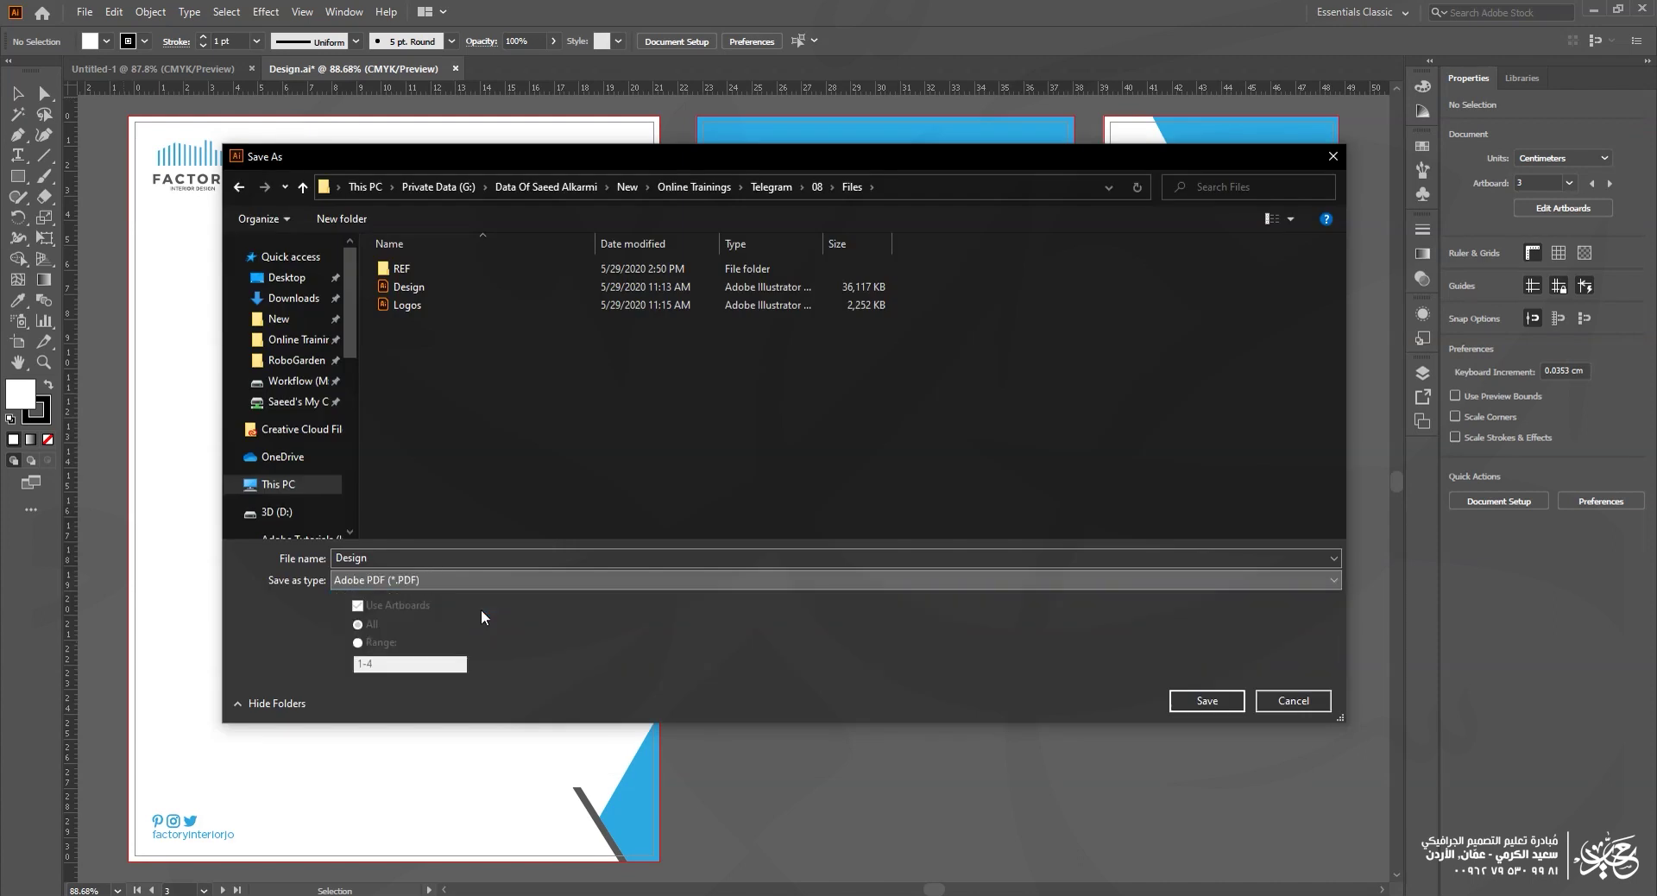
key(Return)
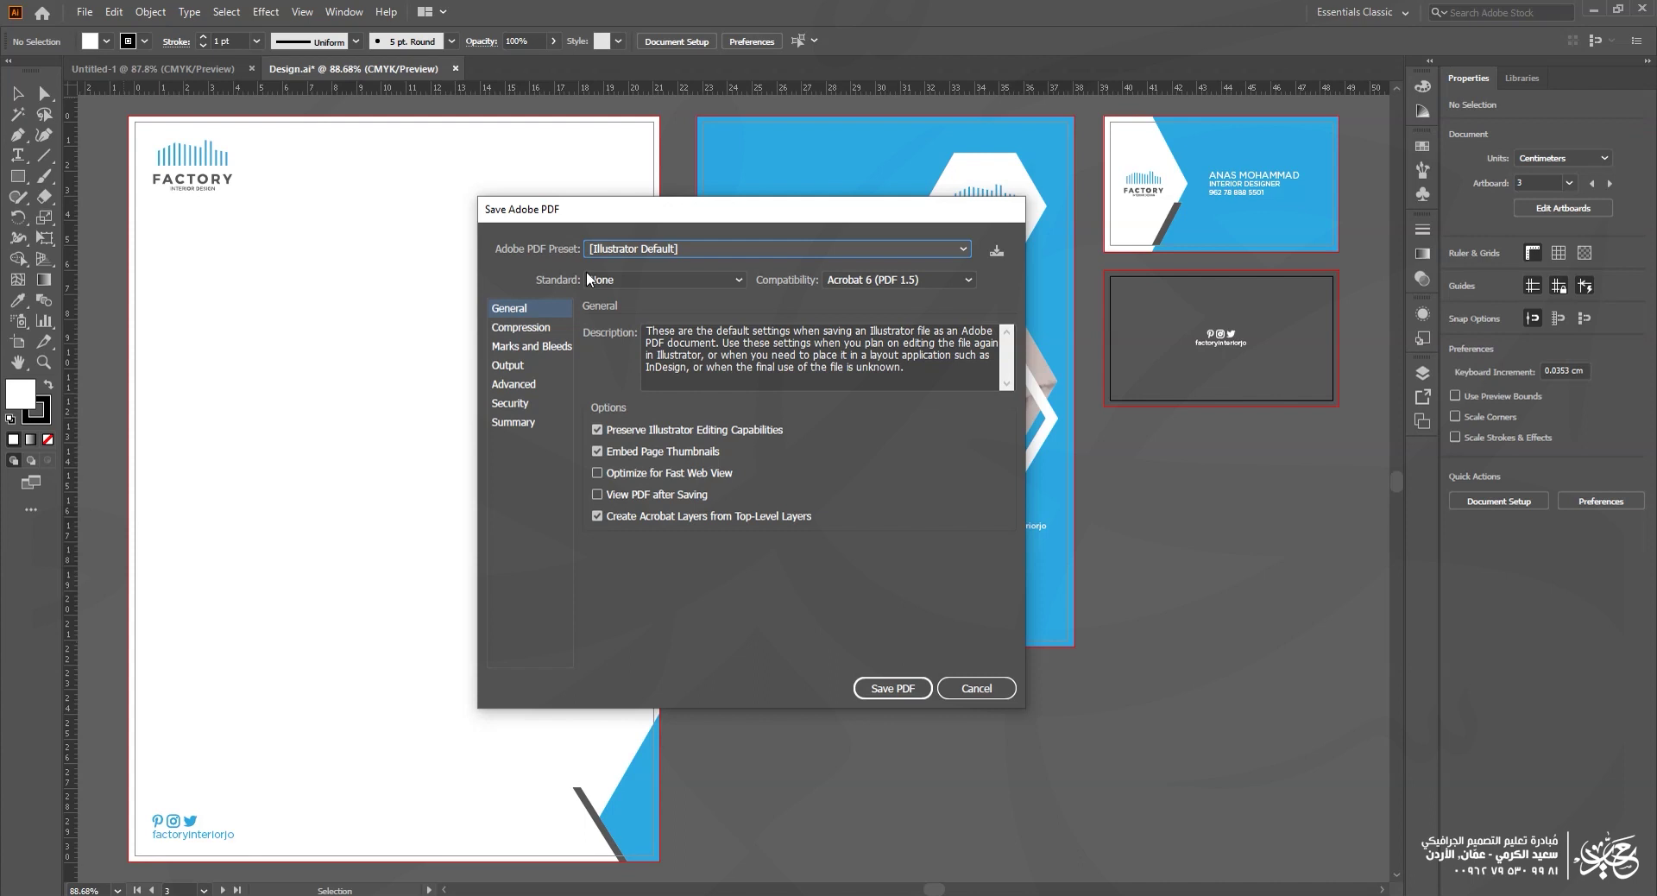
Step: Show the Adobe PDF Preset list in the Save Adobe PDF dialog
click(626, 248)
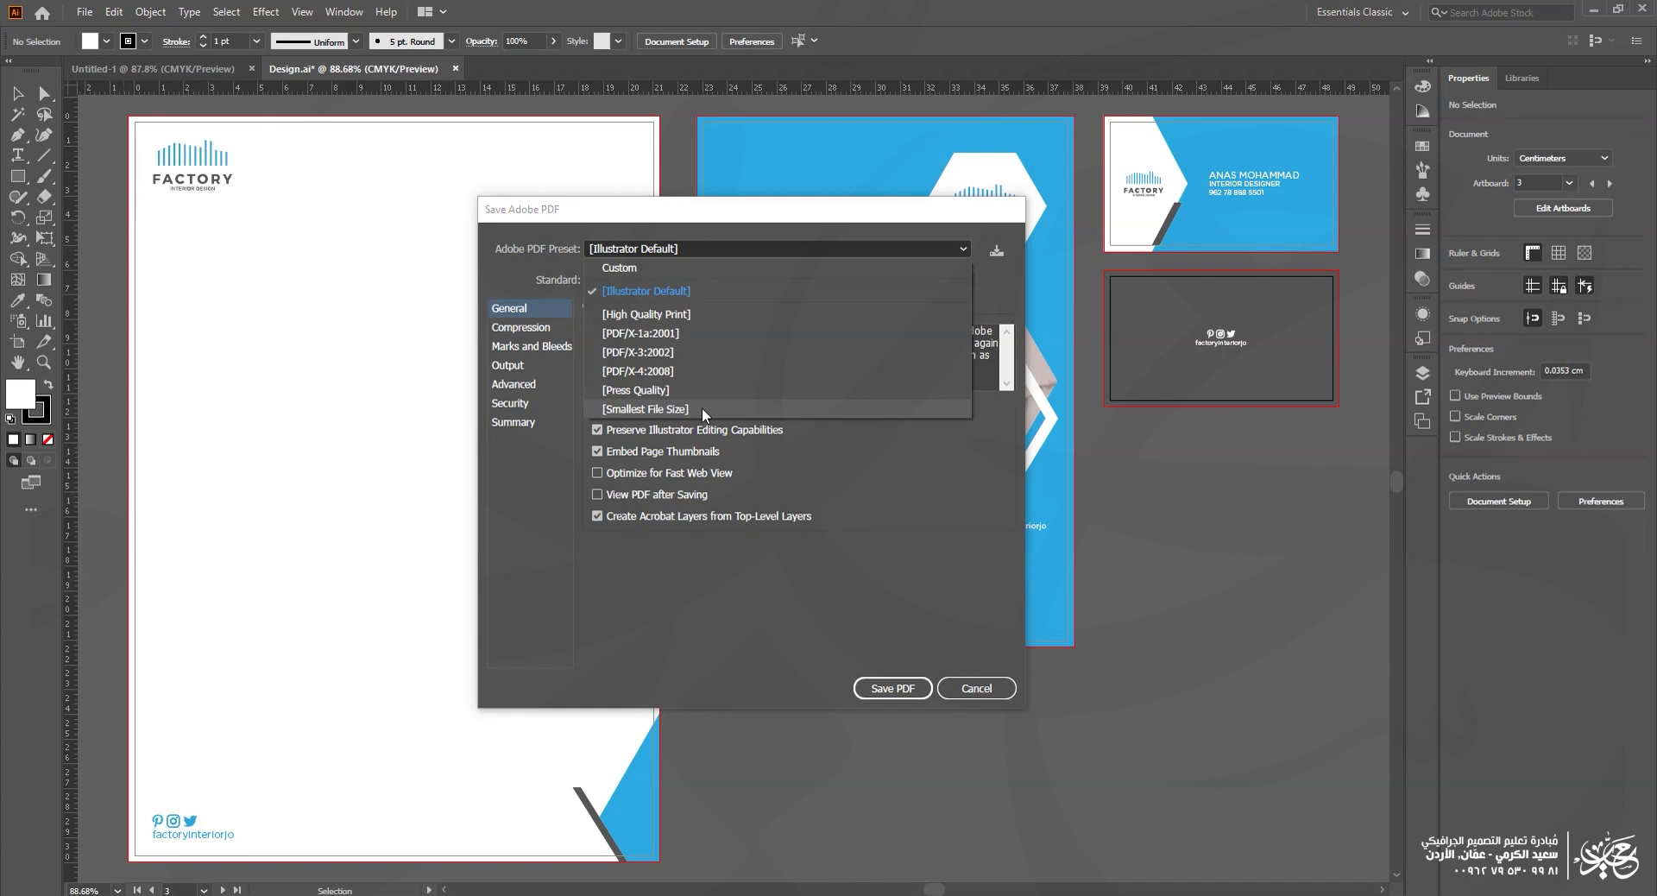
Step: Pick [High Quality Print], review its Output colour settings, and reopen the preset list
click(654, 314)
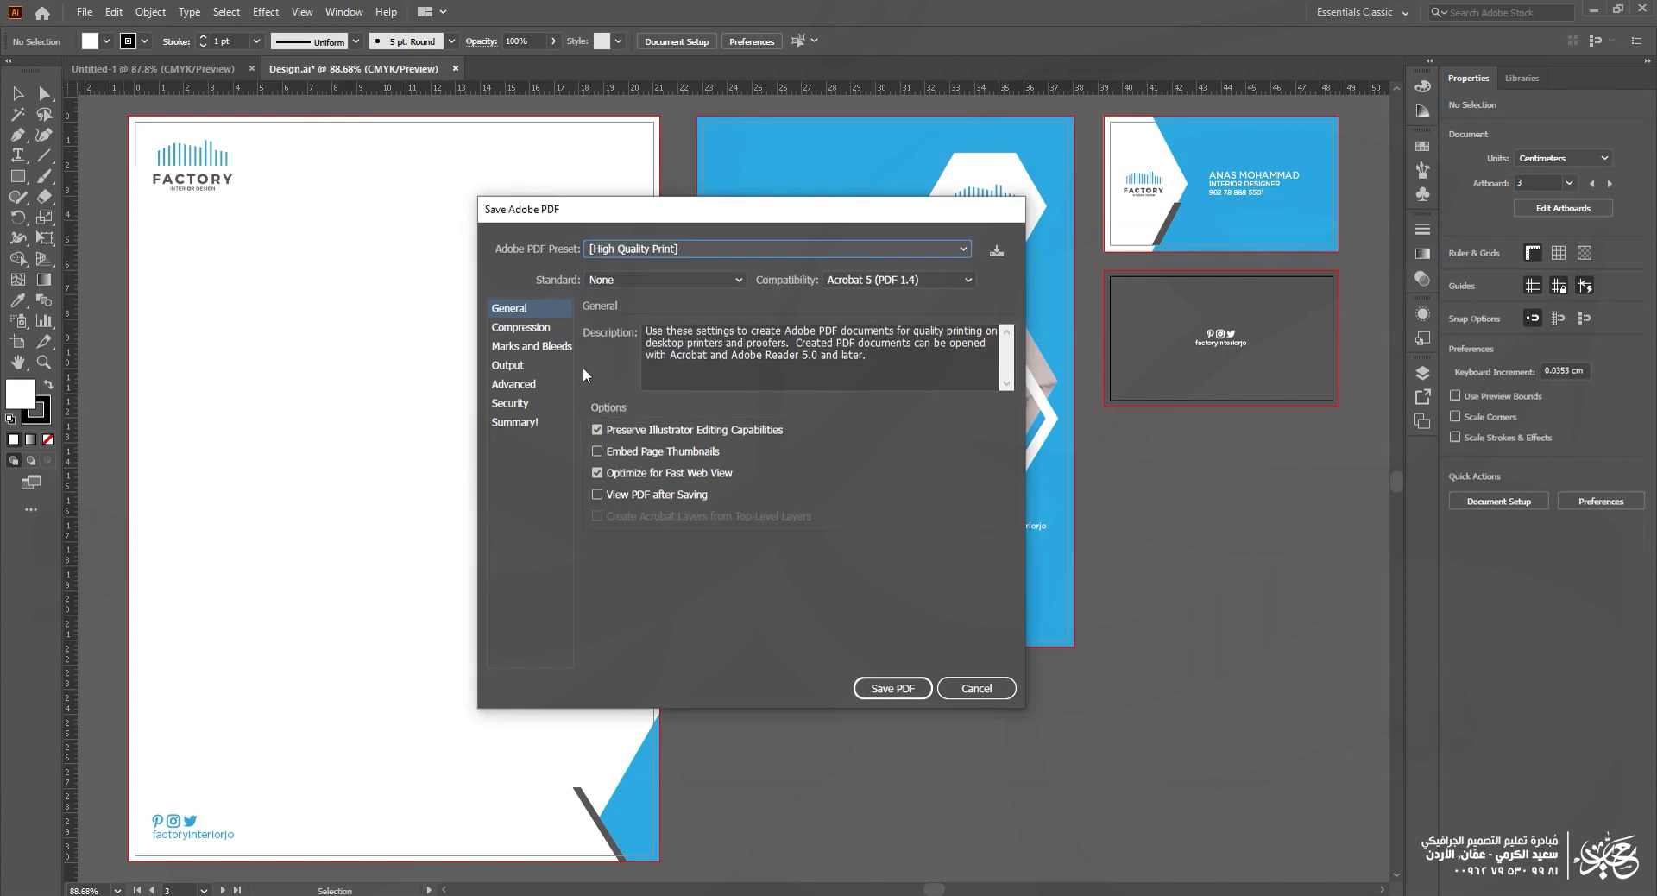
click(526, 366)
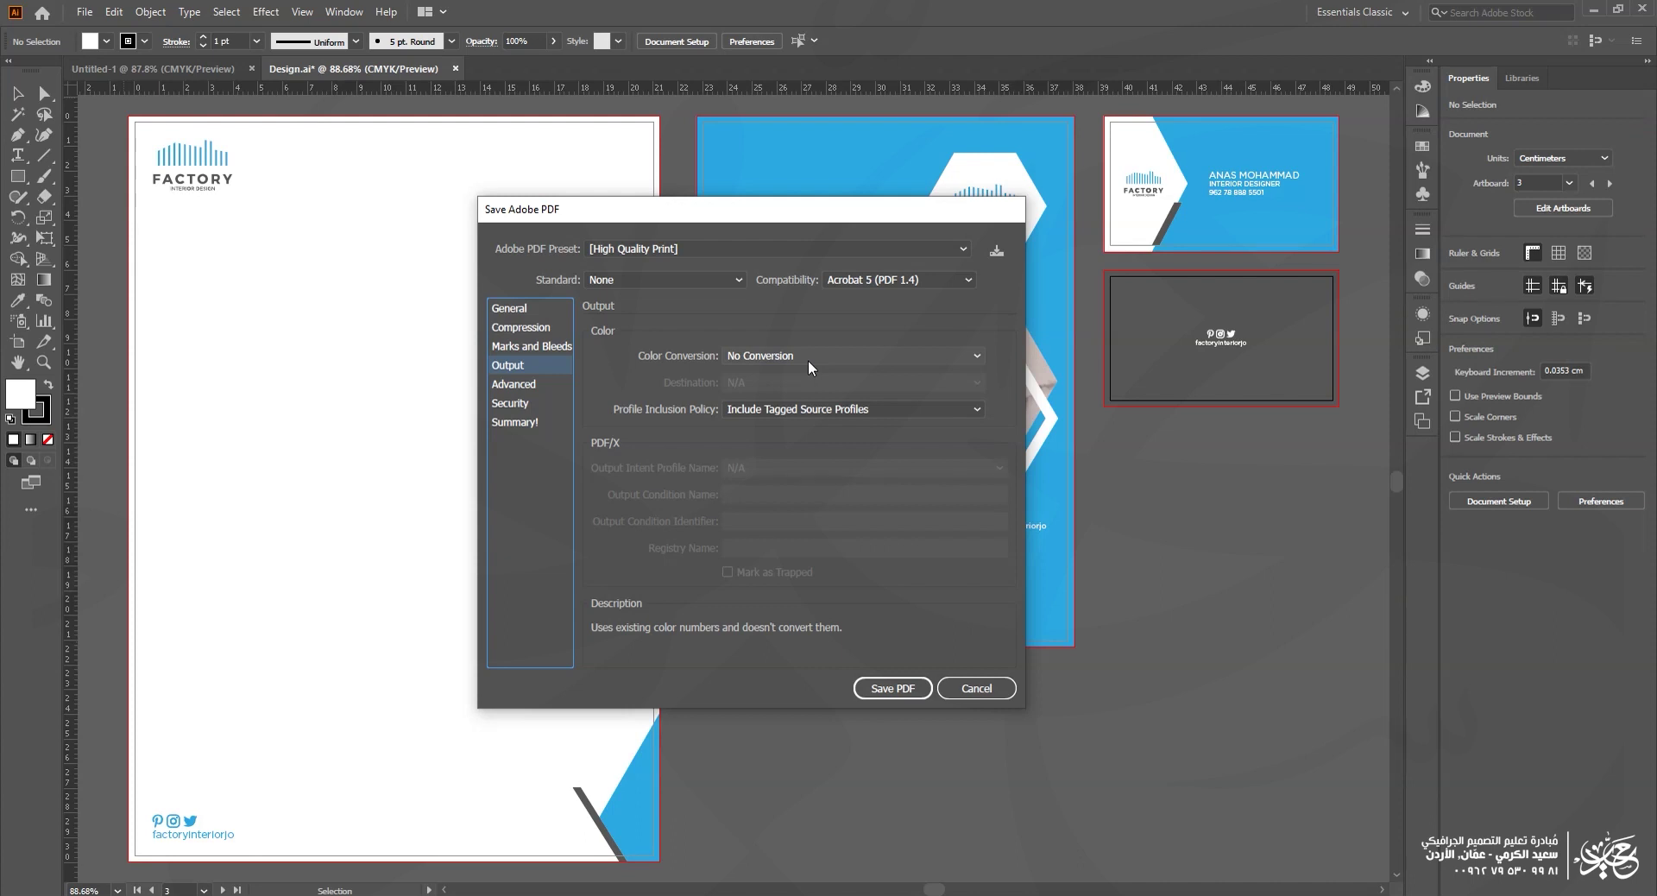
click(634, 247)
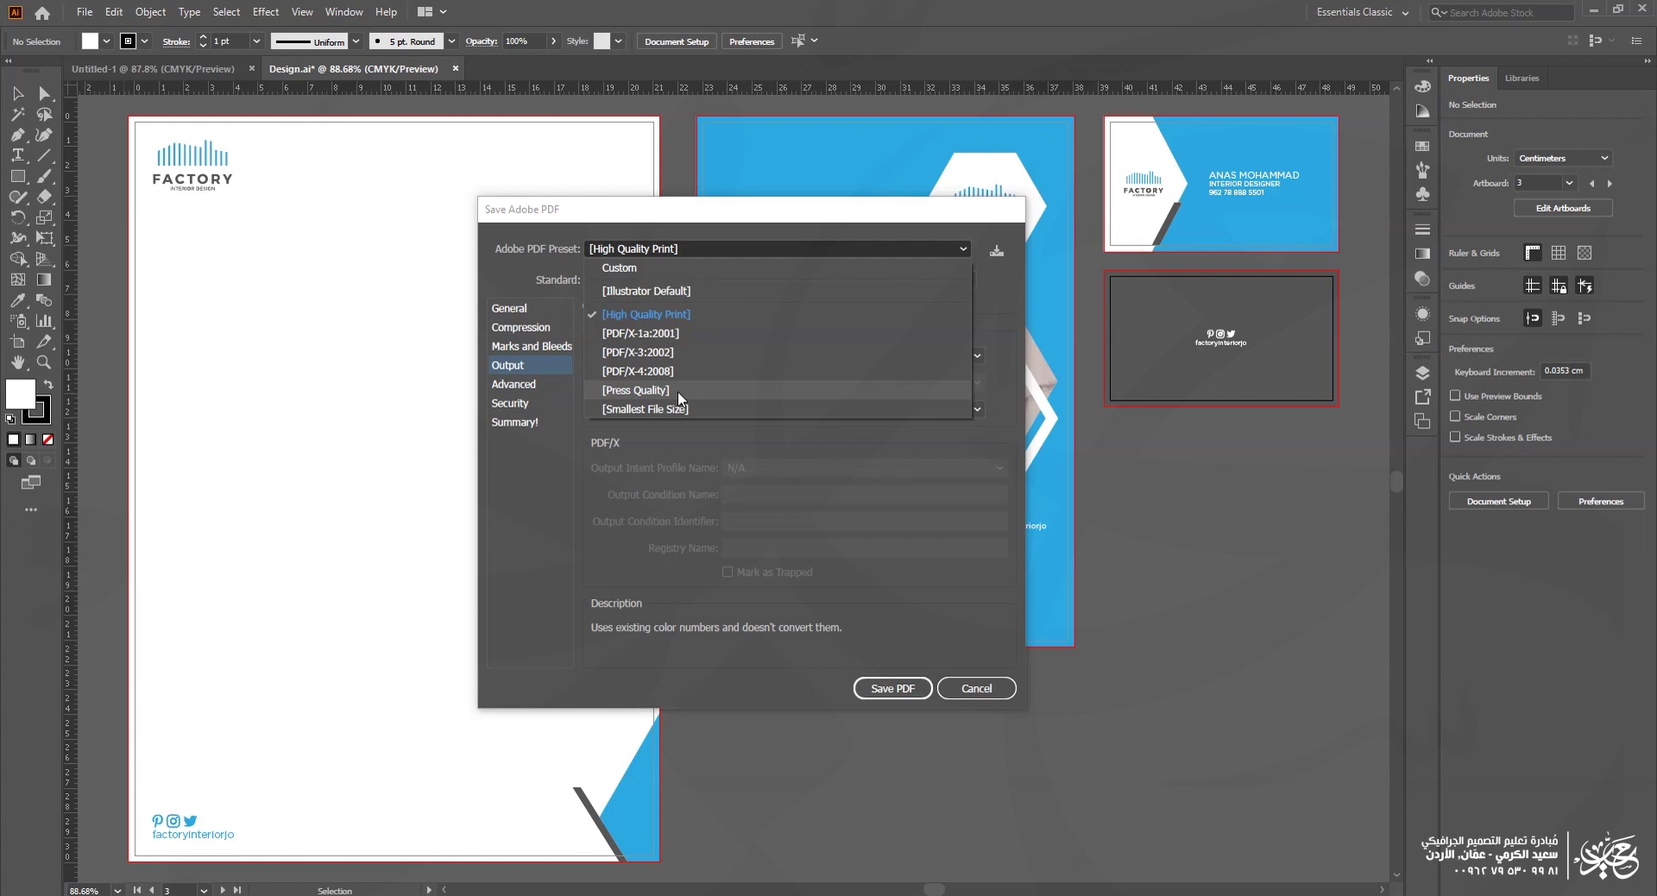
Step: Try the Press Quality and Smallest File Size presets, then move the dialogs off the artboards
click(680, 393)
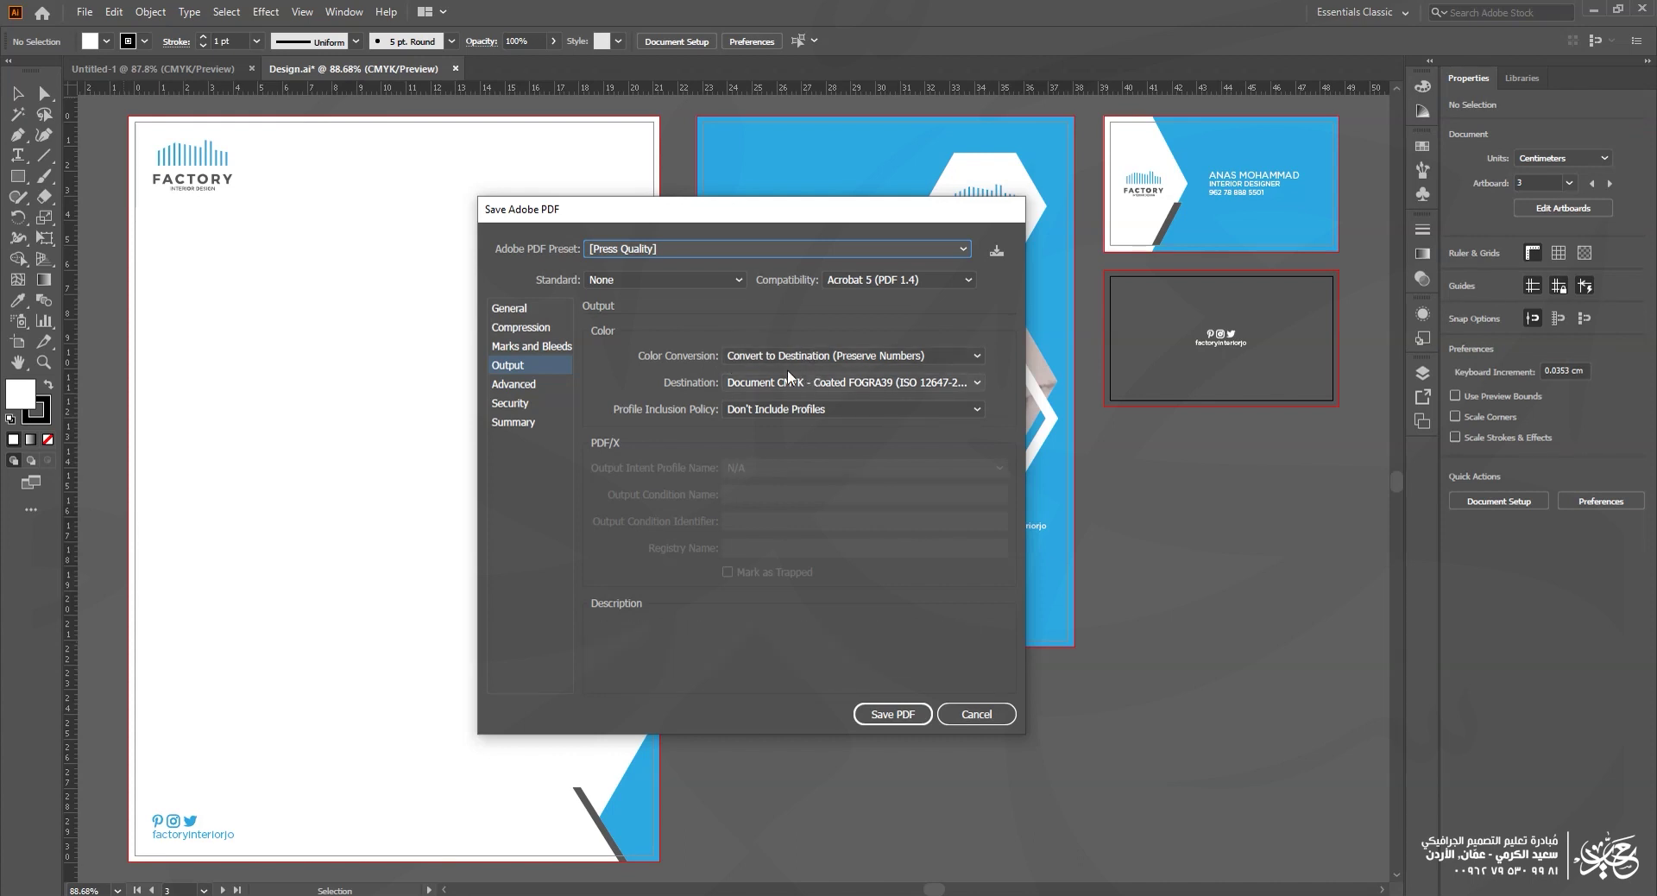
click(656, 250)
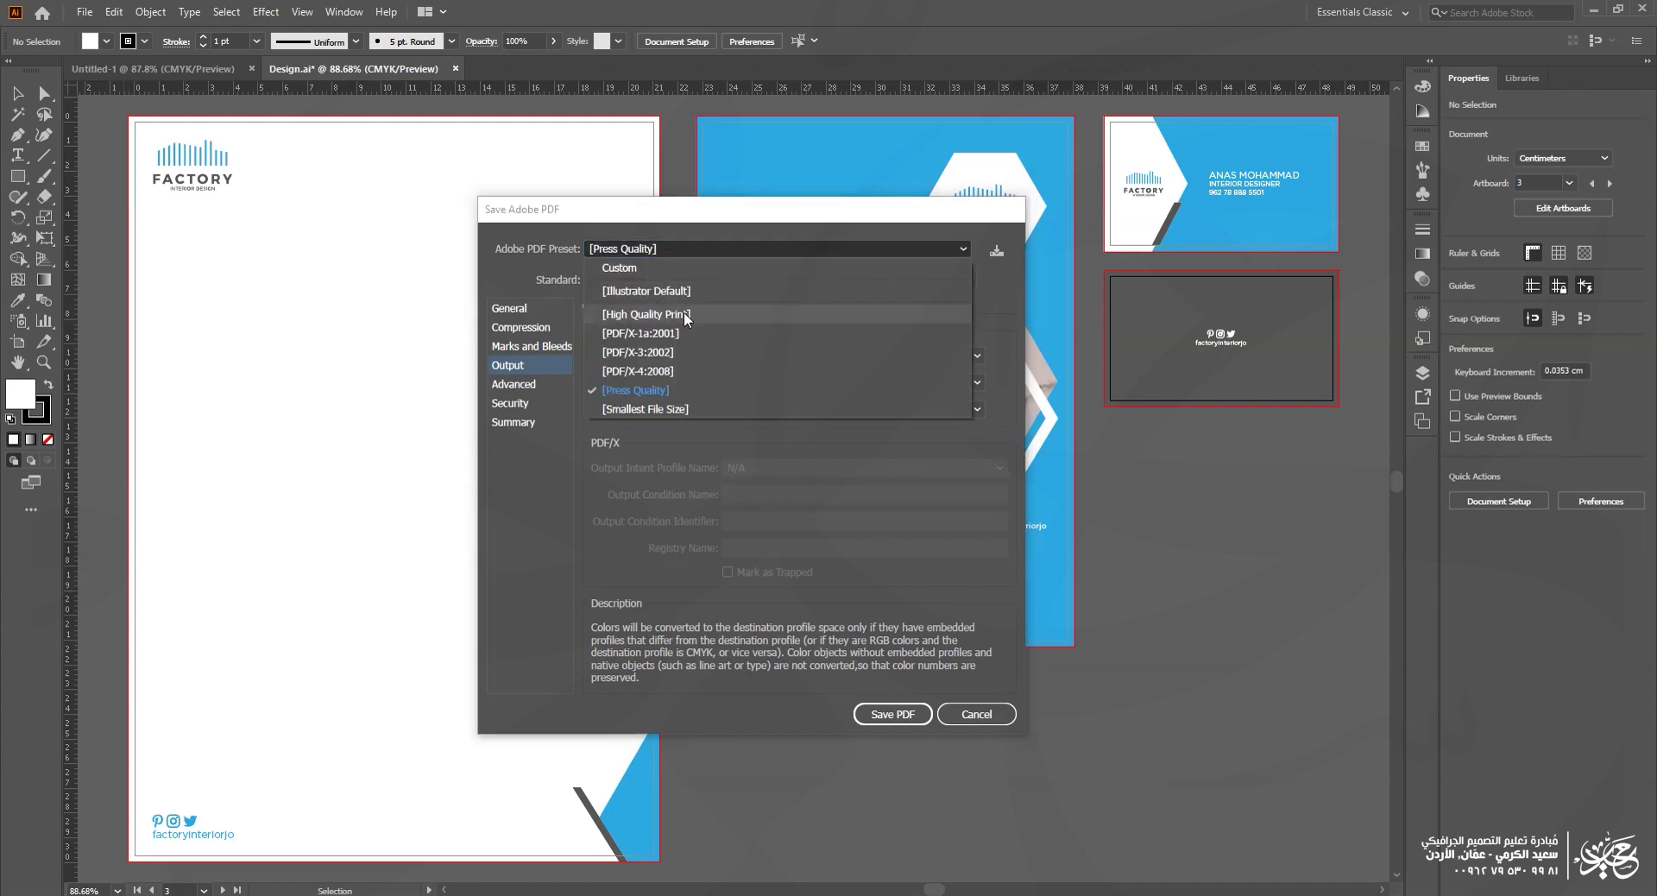
click(672, 390)
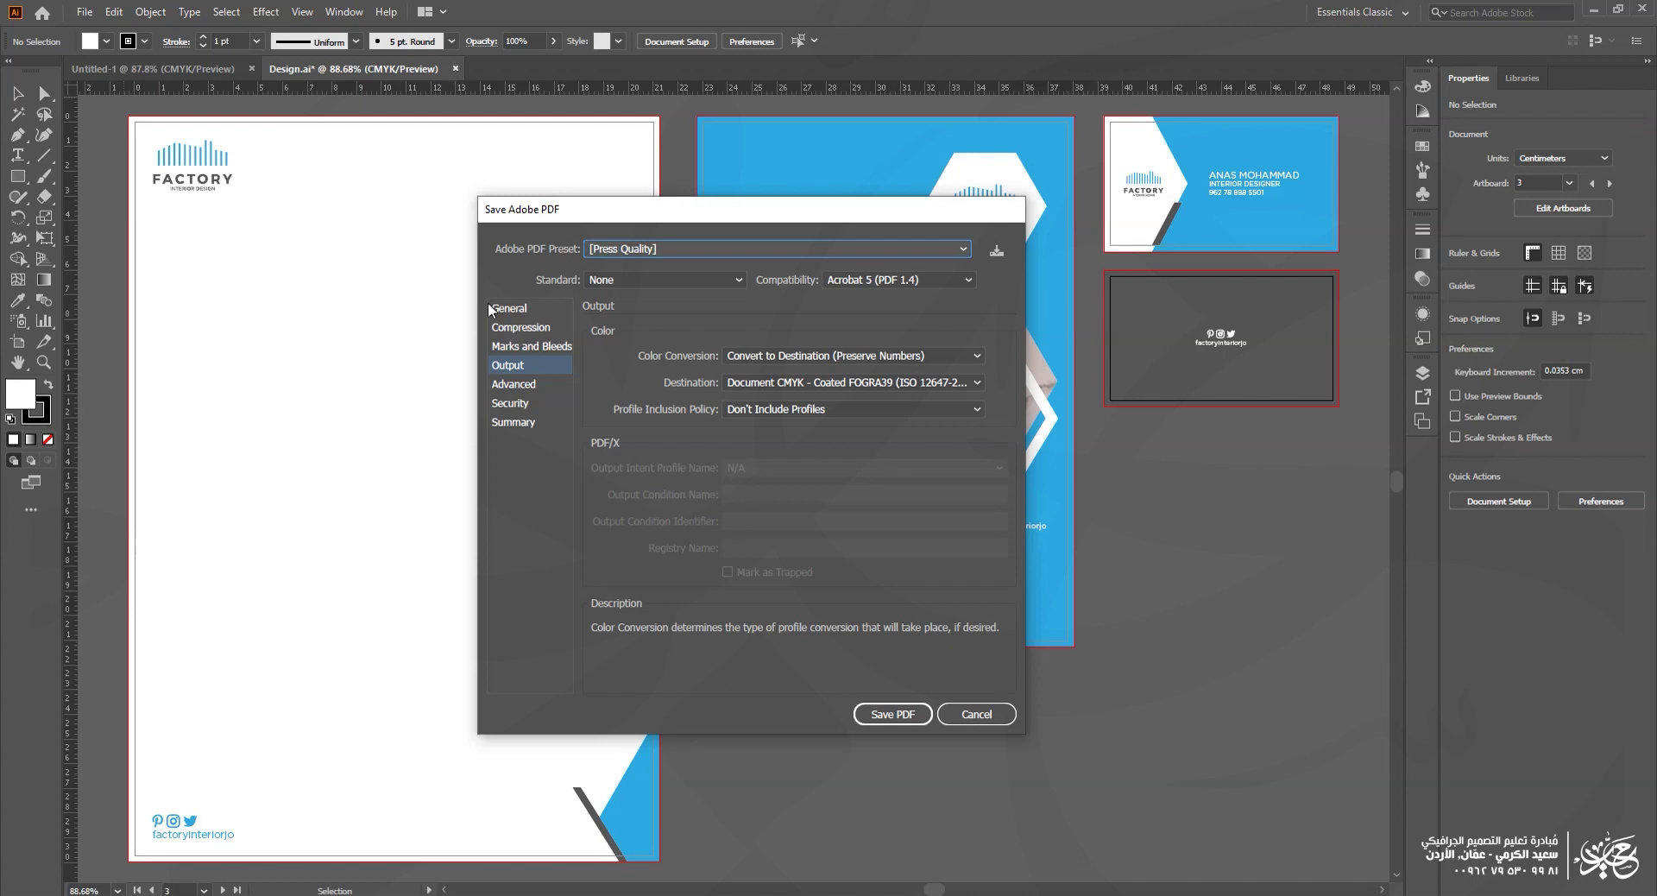
click(653, 248)
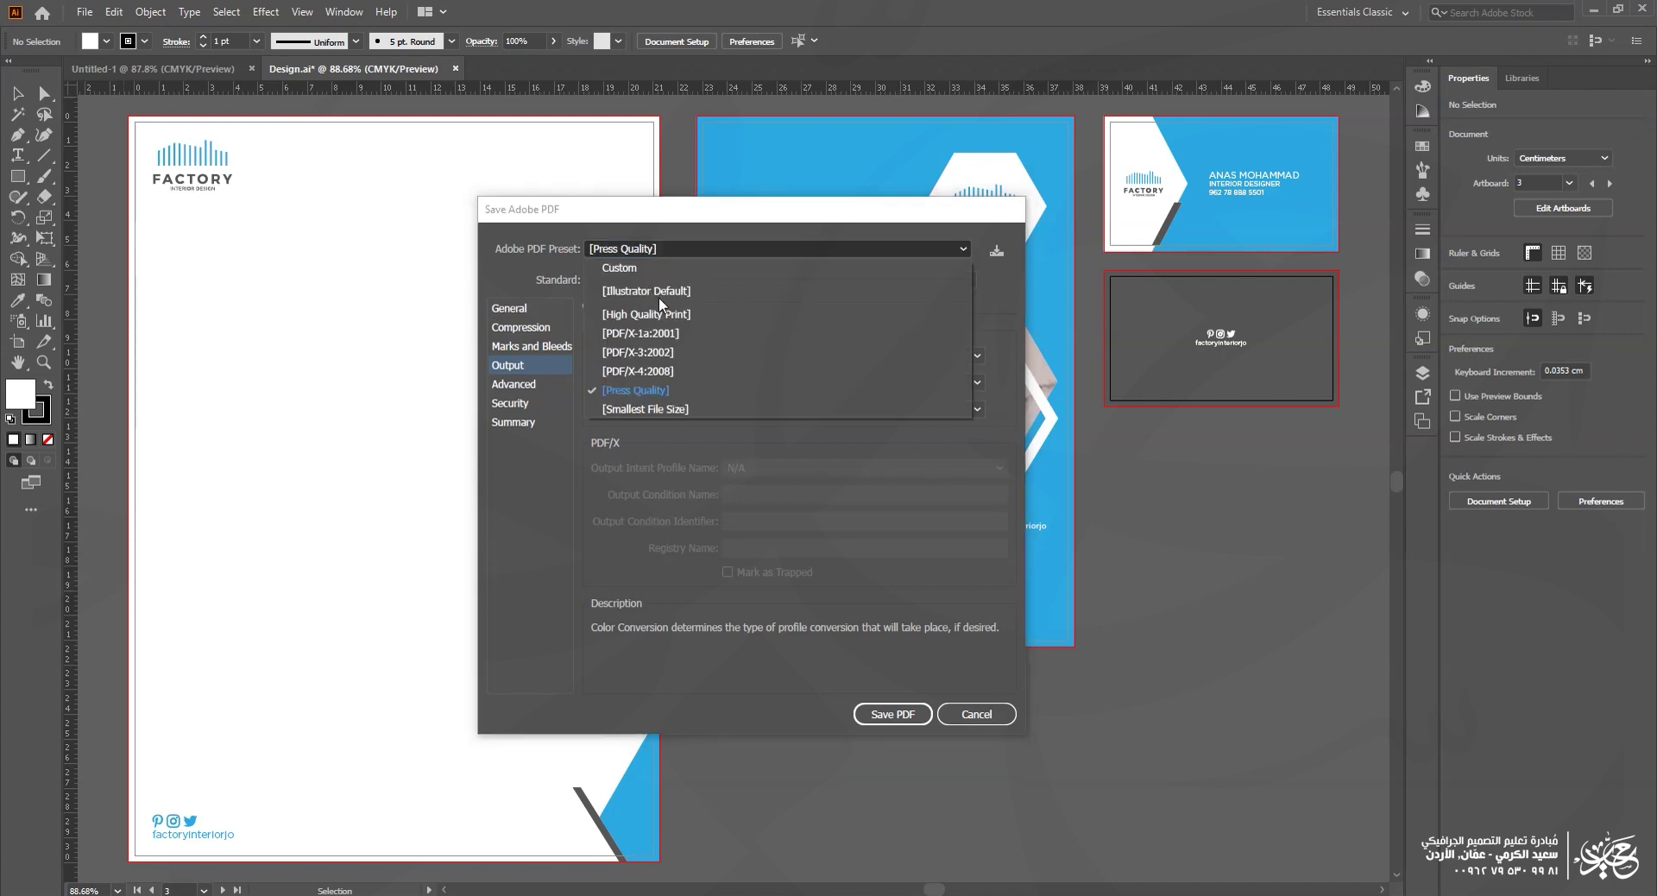
click(652, 411)
drag(661, 218, 651, 210)
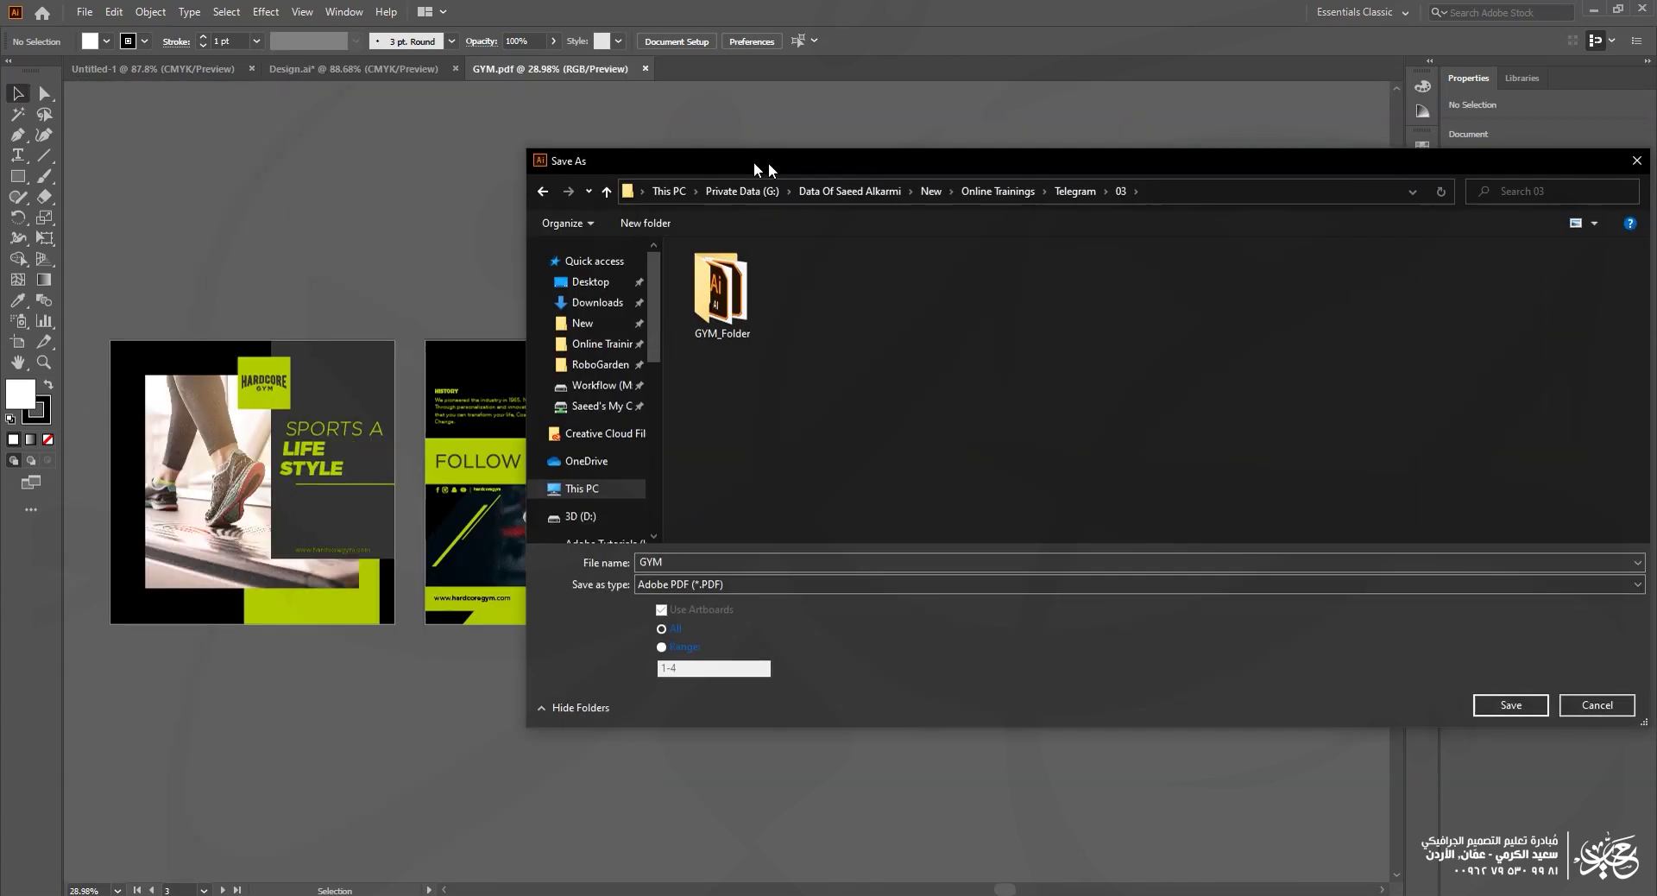
drag(753, 162, 706, 163)
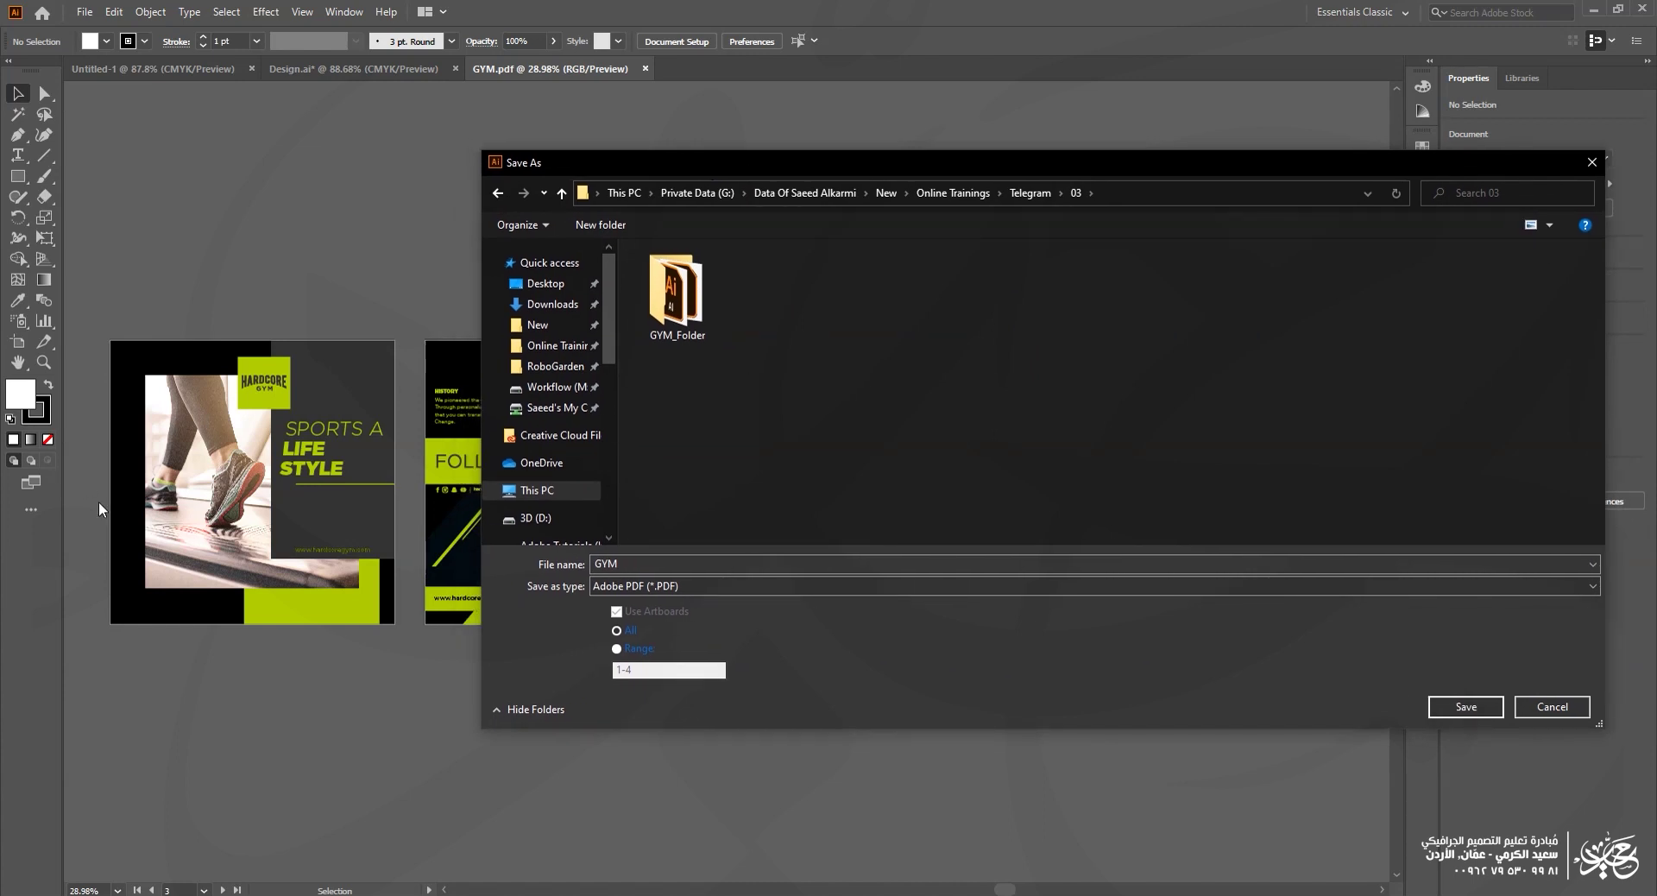
Step: Save GYM as an Adobe PDF in folder 03 with the High Quality Print preset
click(720, 585)
click(683, 615)
click(1465, 707)
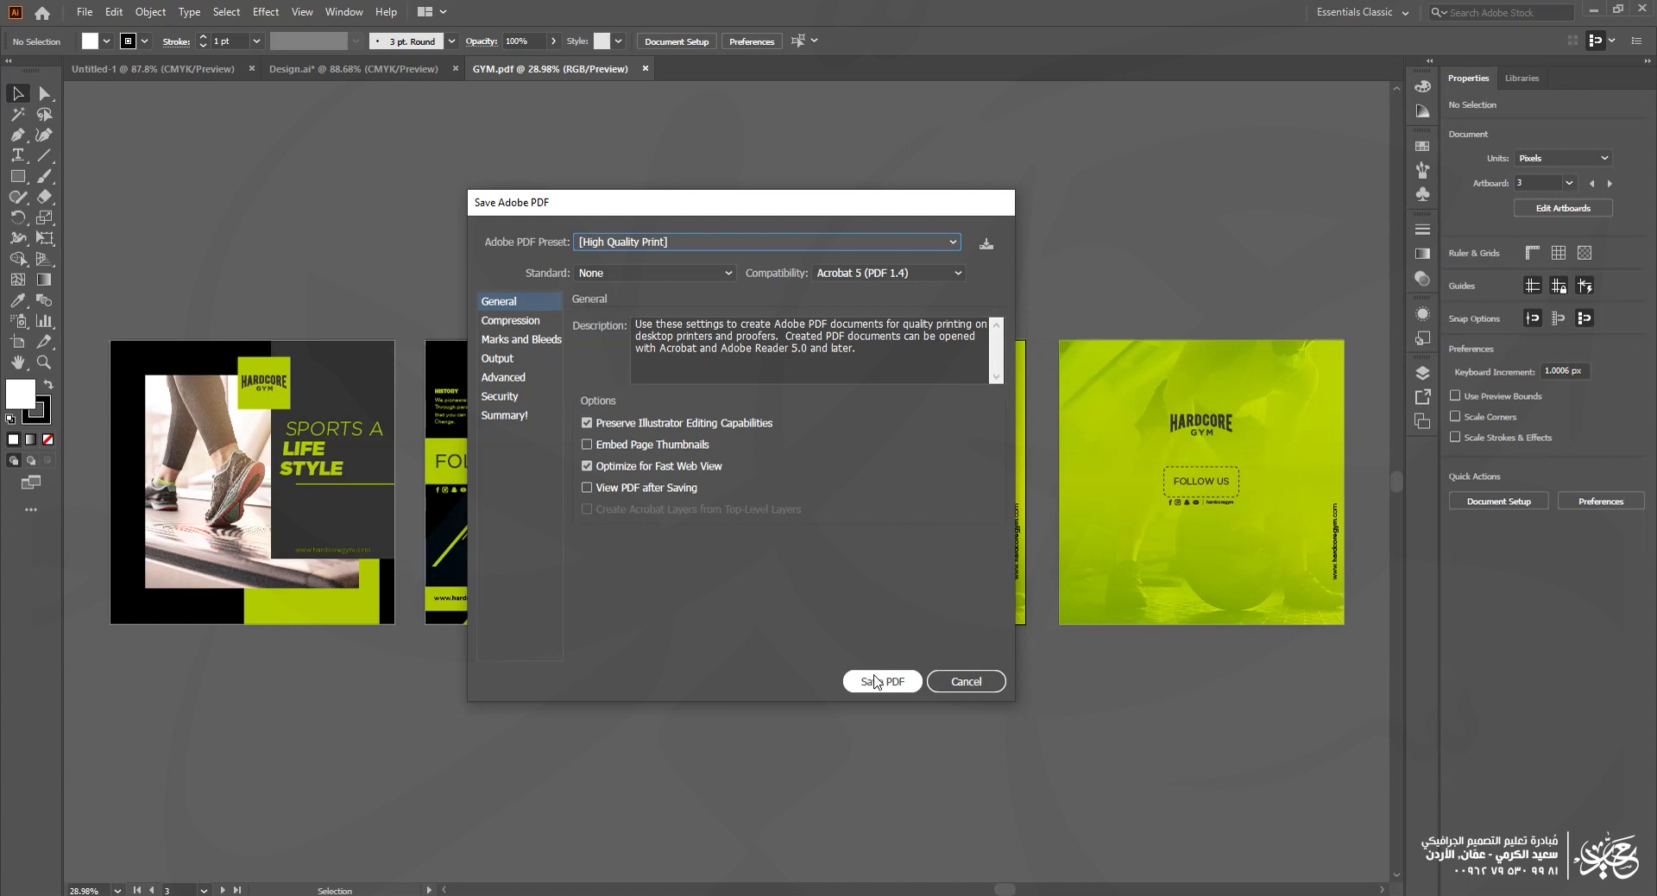
click(878, 682)
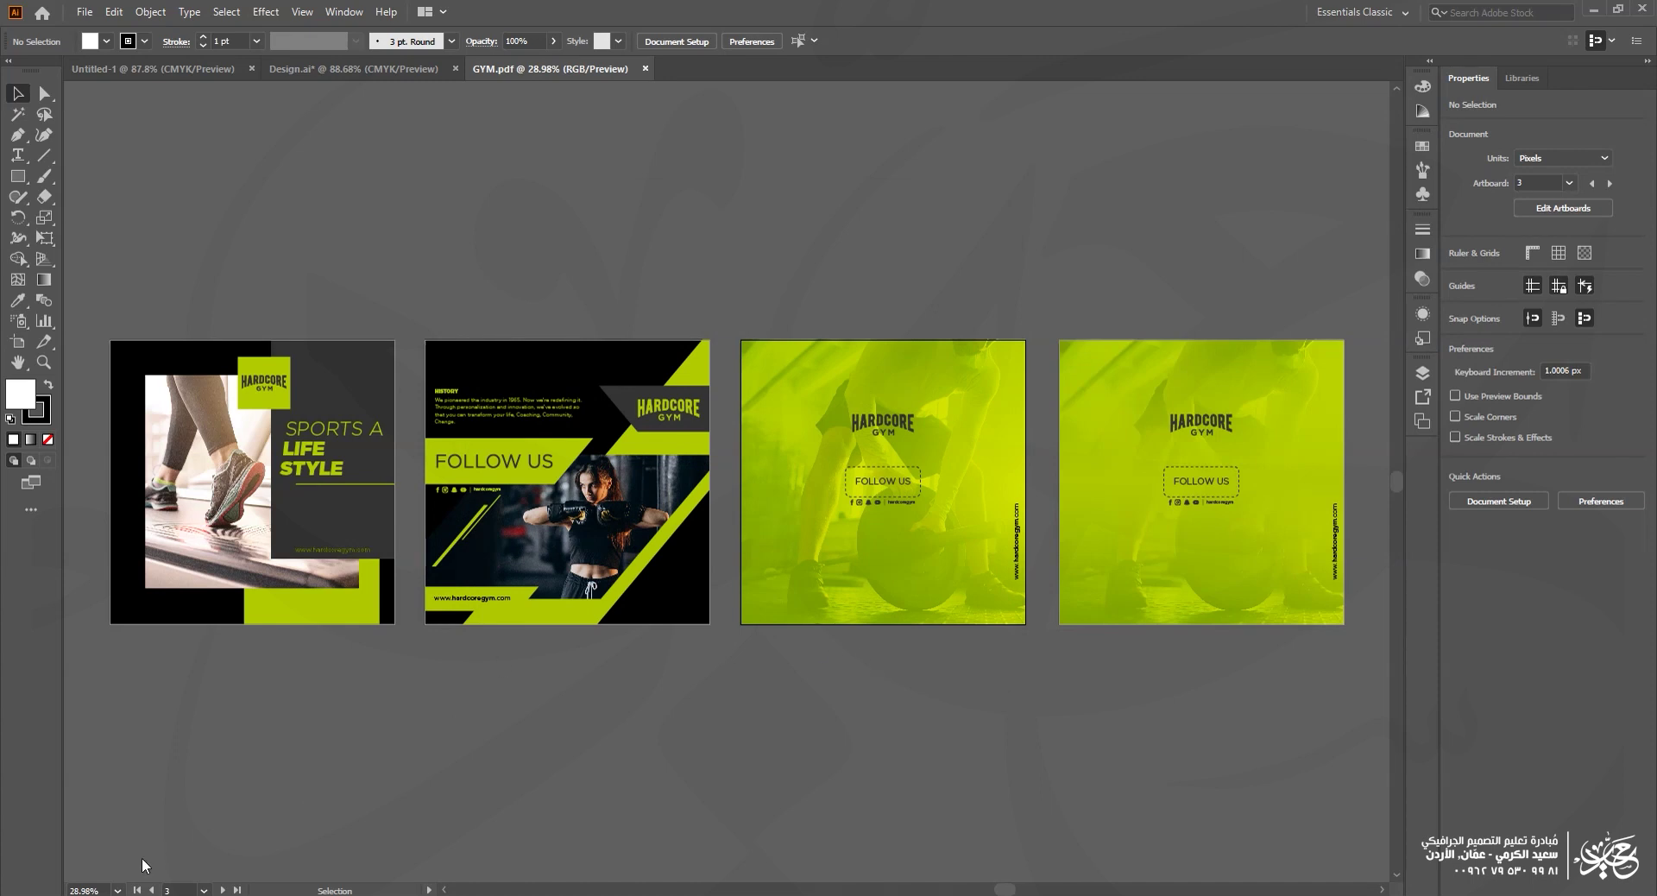
key(alt+Tab)
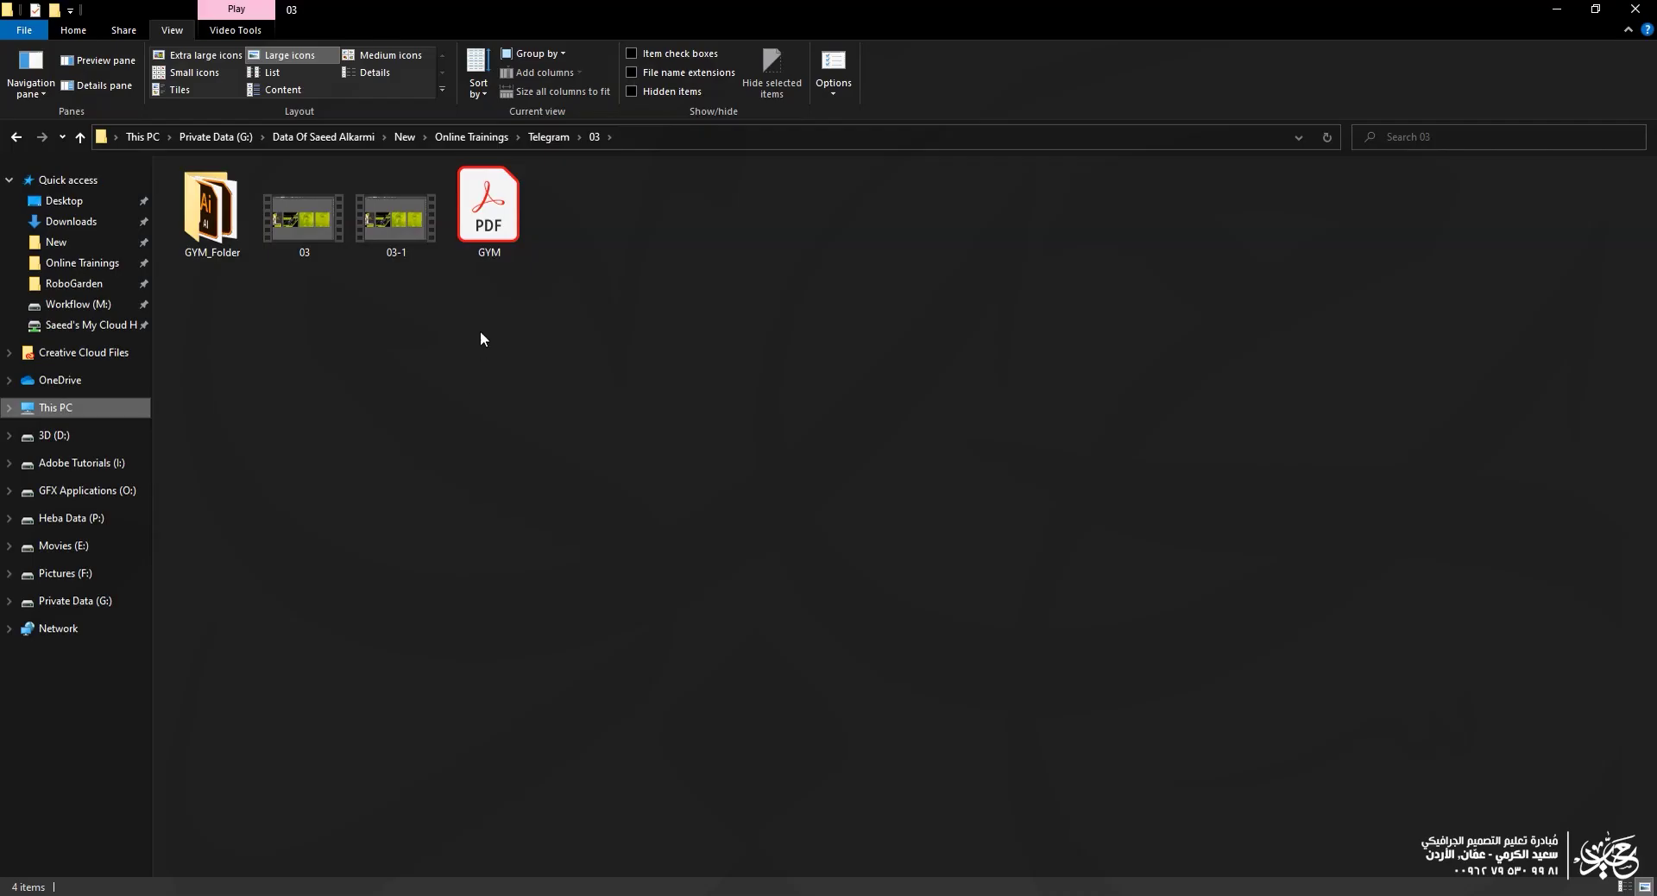
click(489, 227)
right_click(489, 227)
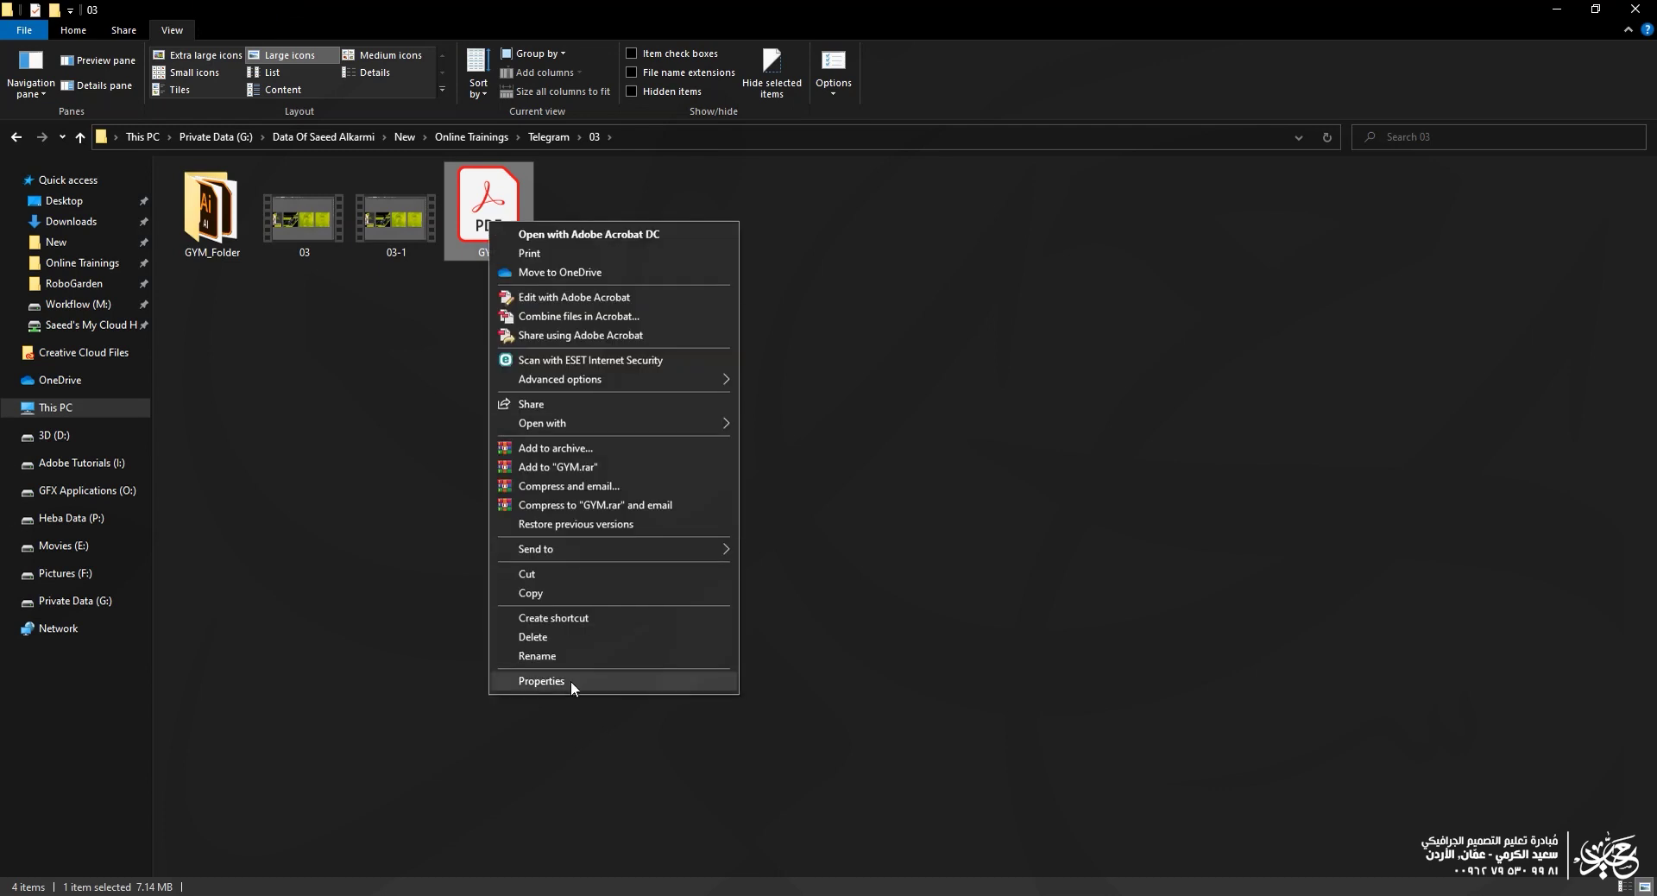
click(568, 682)
drag(613, 435, 569, 433)
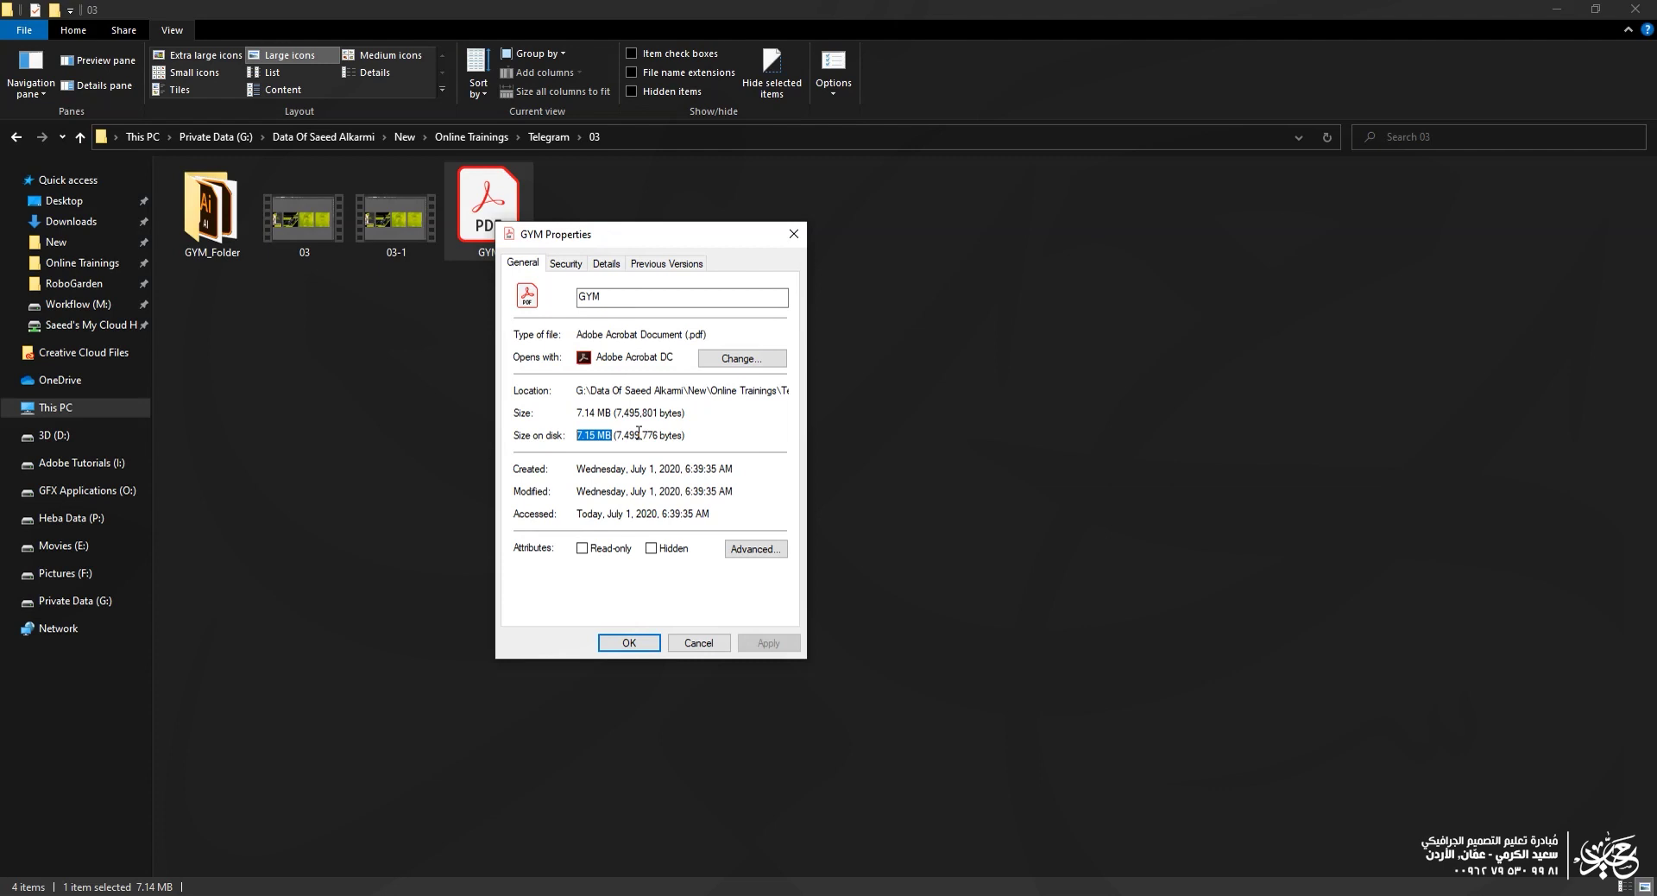
click(698, 643)
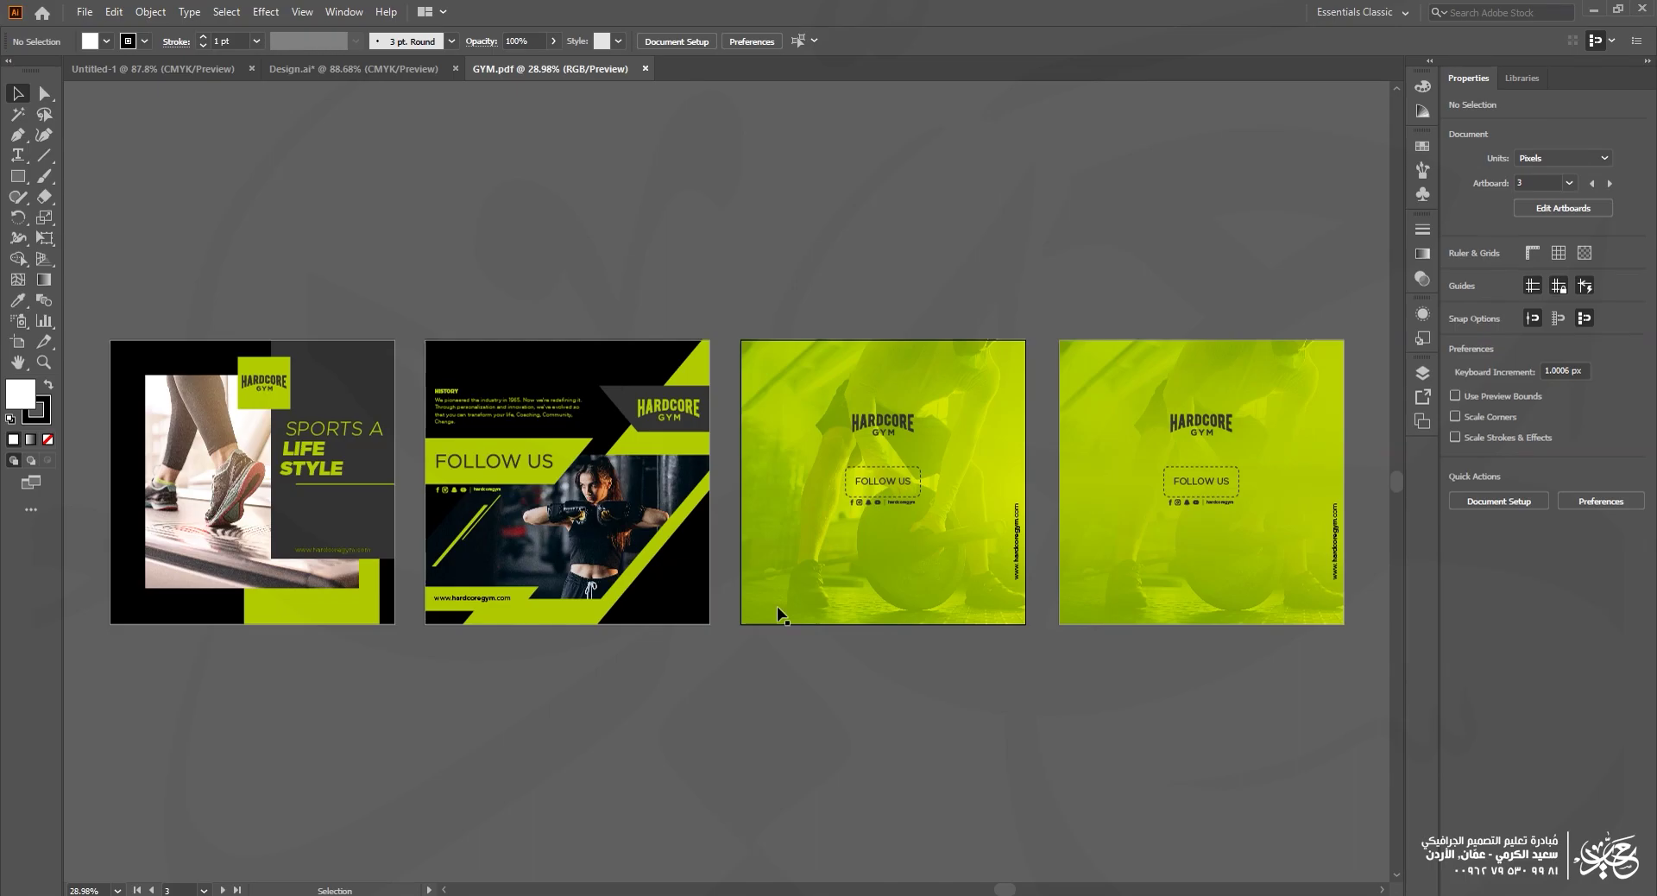
Step: Restart Save As and rename the copy to GYM2
click(84, 12)
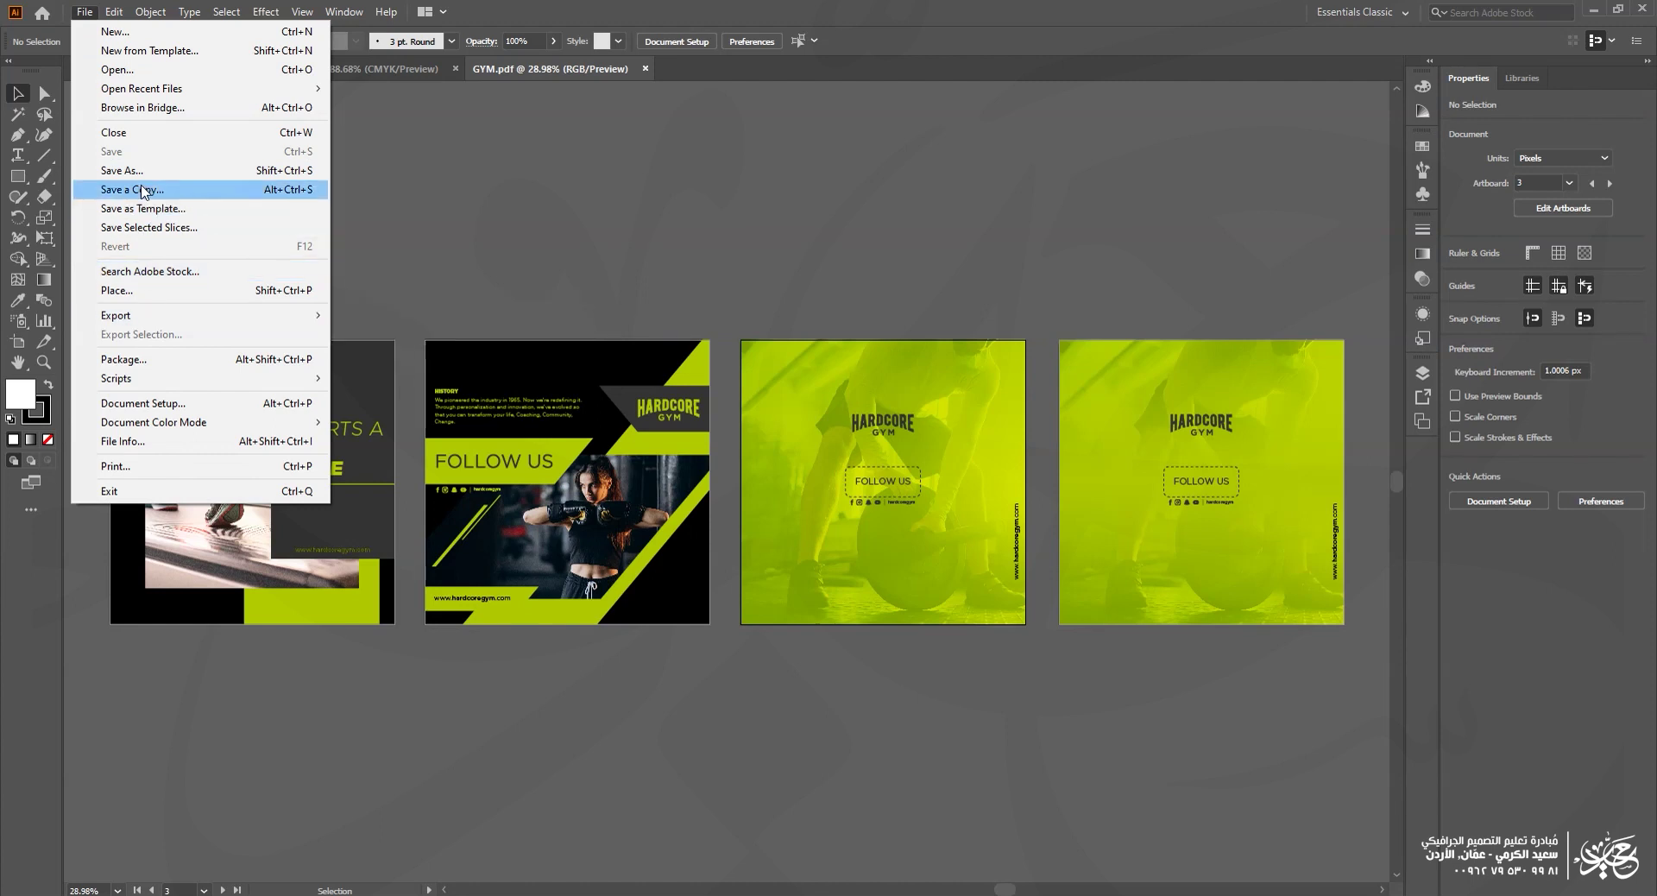
click(122, 170)
click(559, 281)
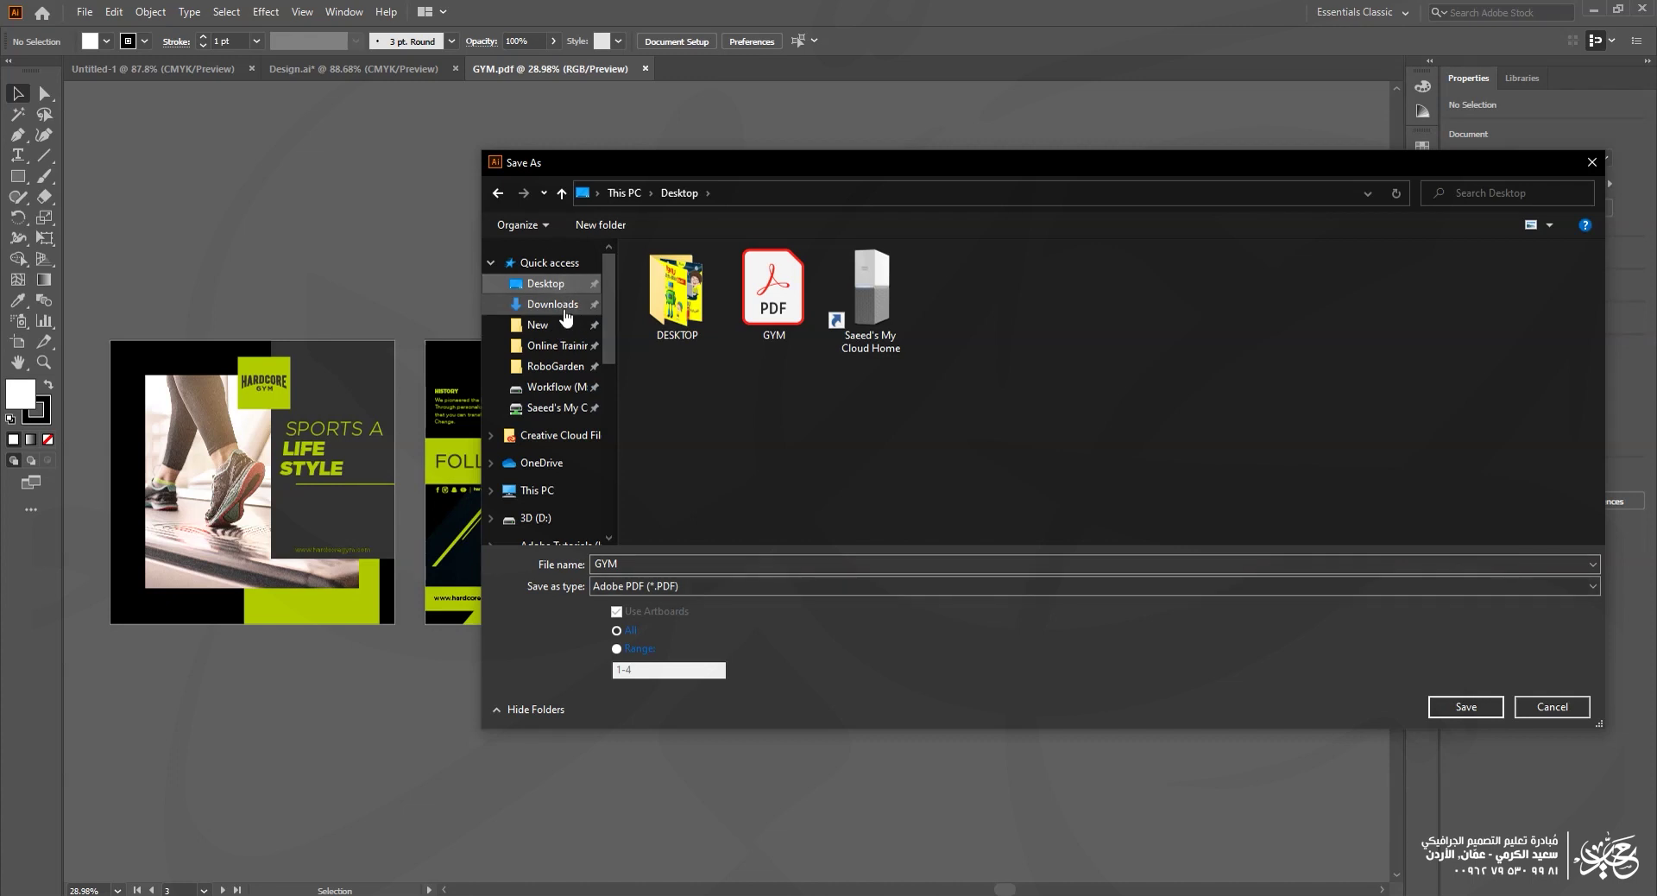
key(Escape)
click(89, 16)
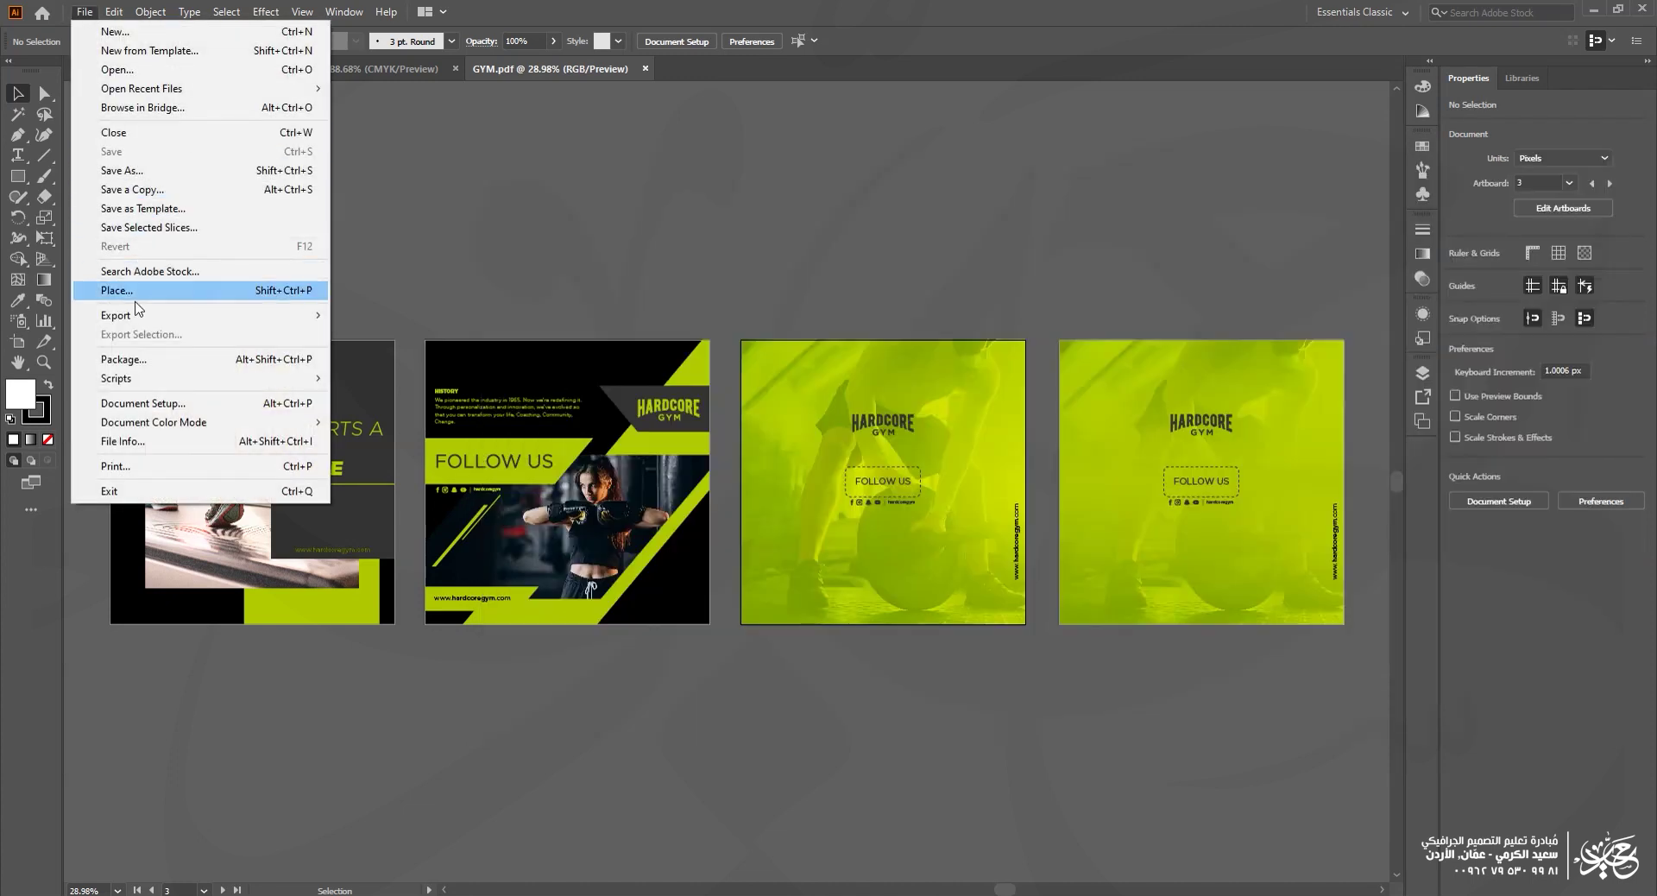
click(125, 189)
drag(848, 12, 587, 138)
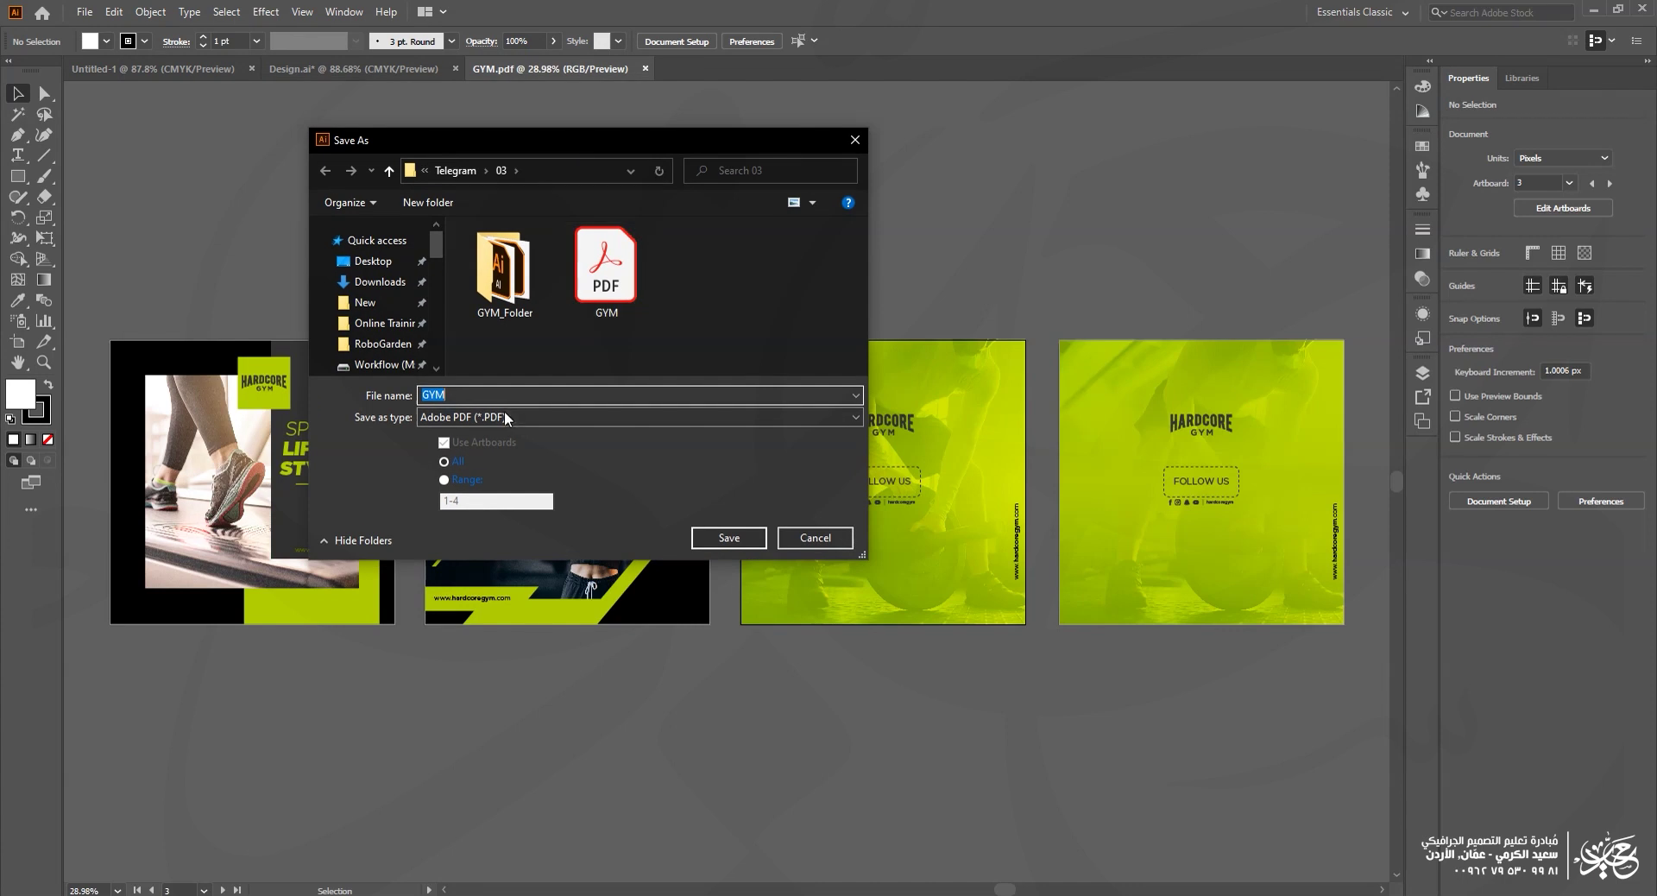
key(End)
text(2)
click(749, 536)
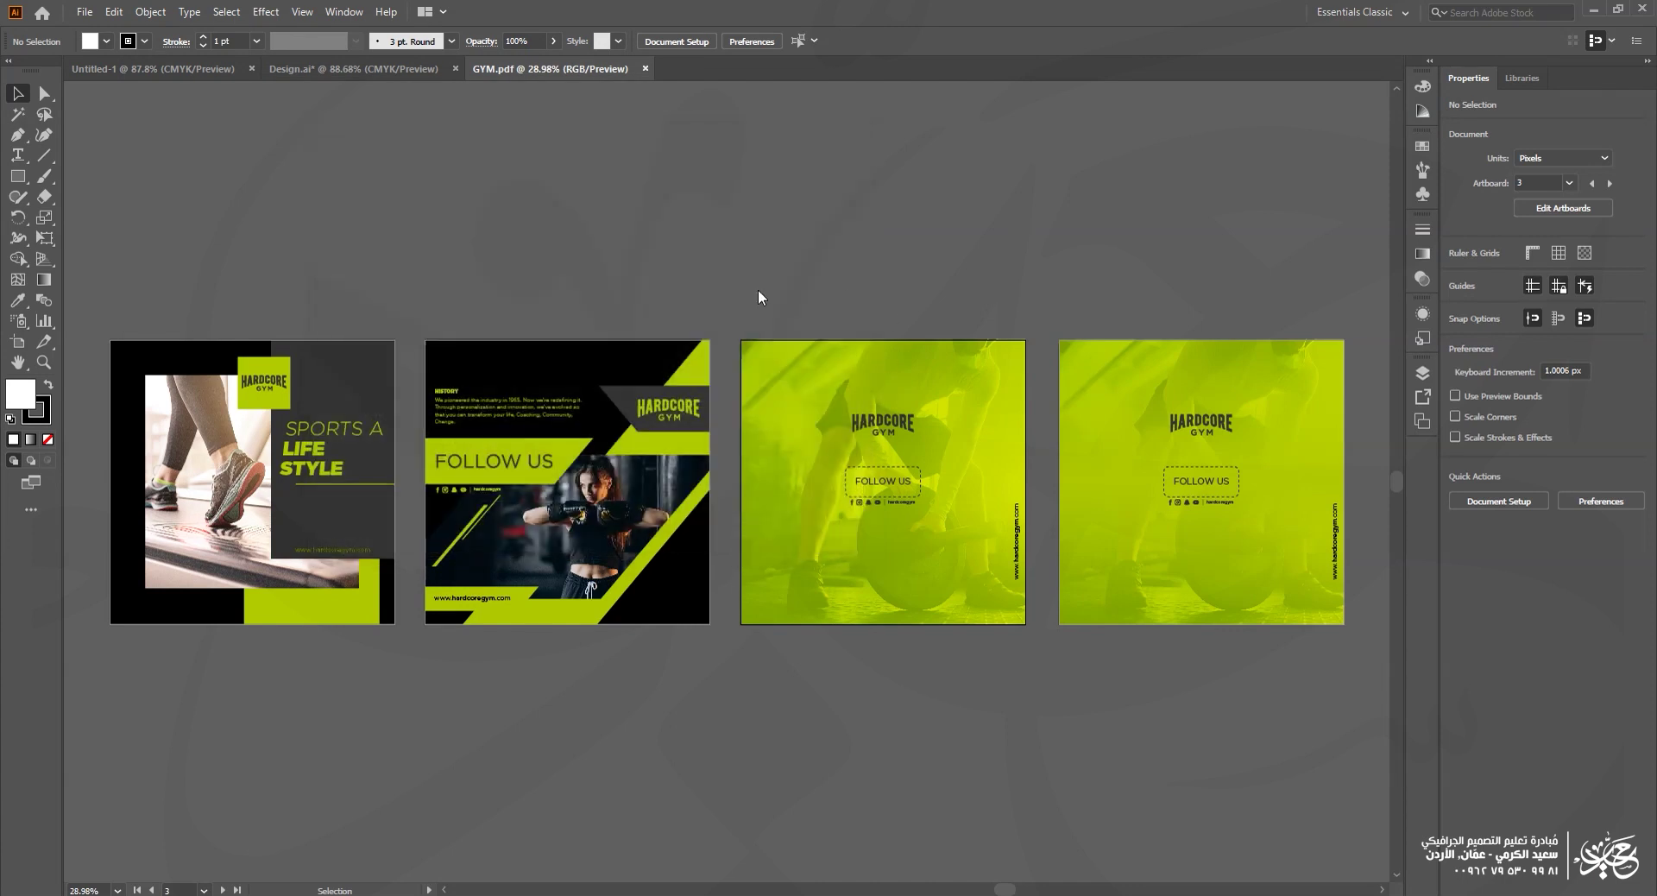
Step: Save GYM2 with the [Smallest File Size] preset, accepting the editing-capabilities warning
click(632, 240)
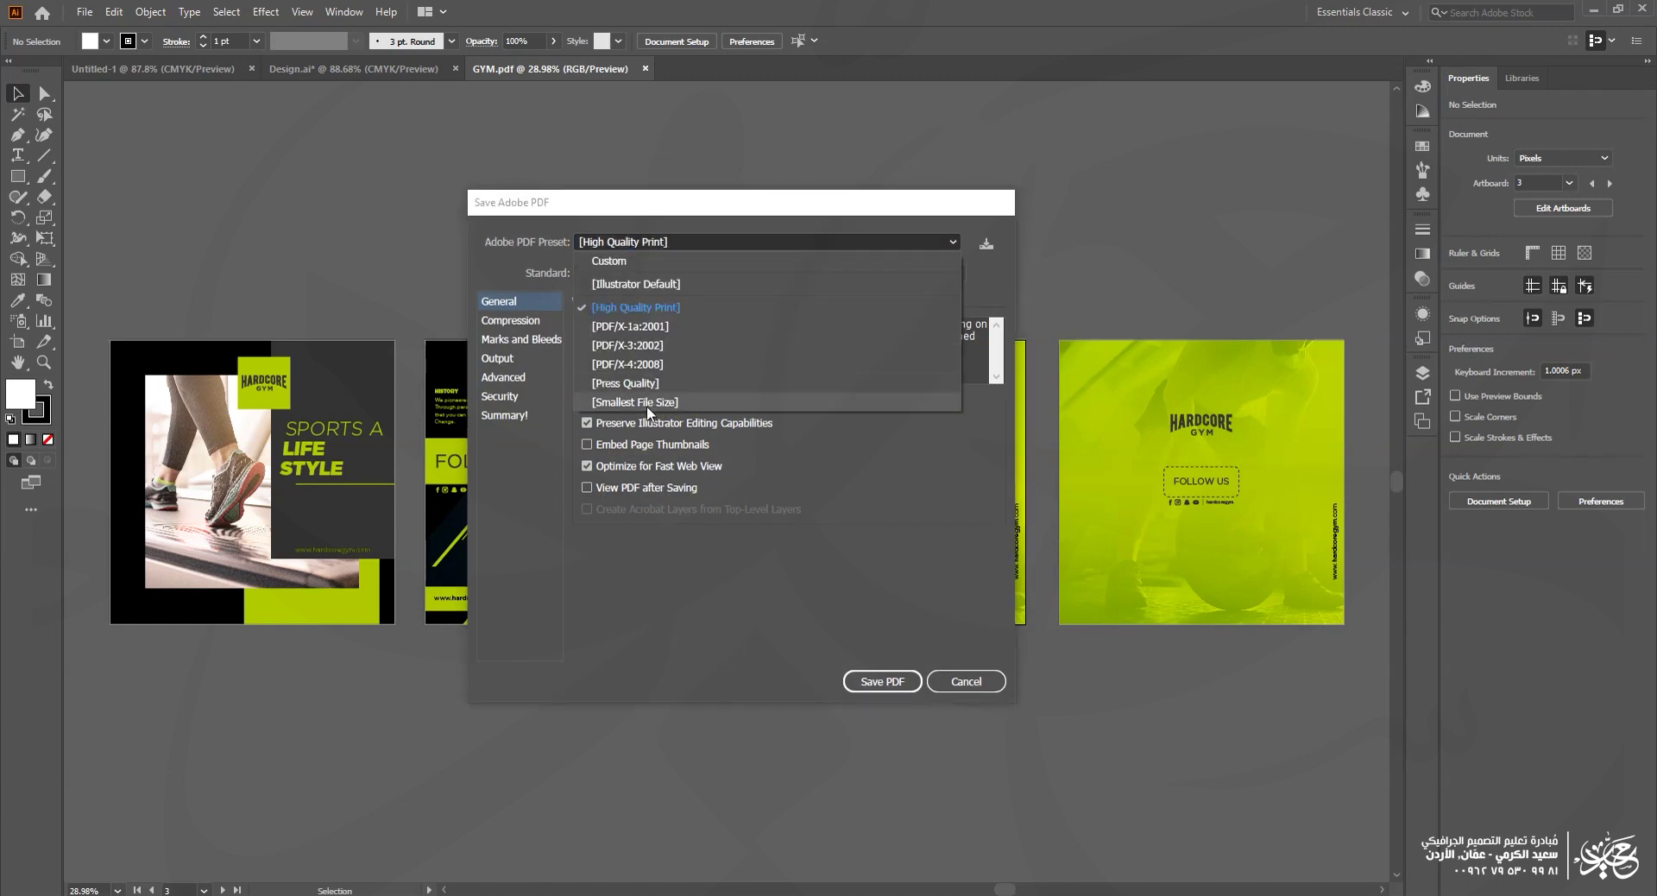
click(649, 403)
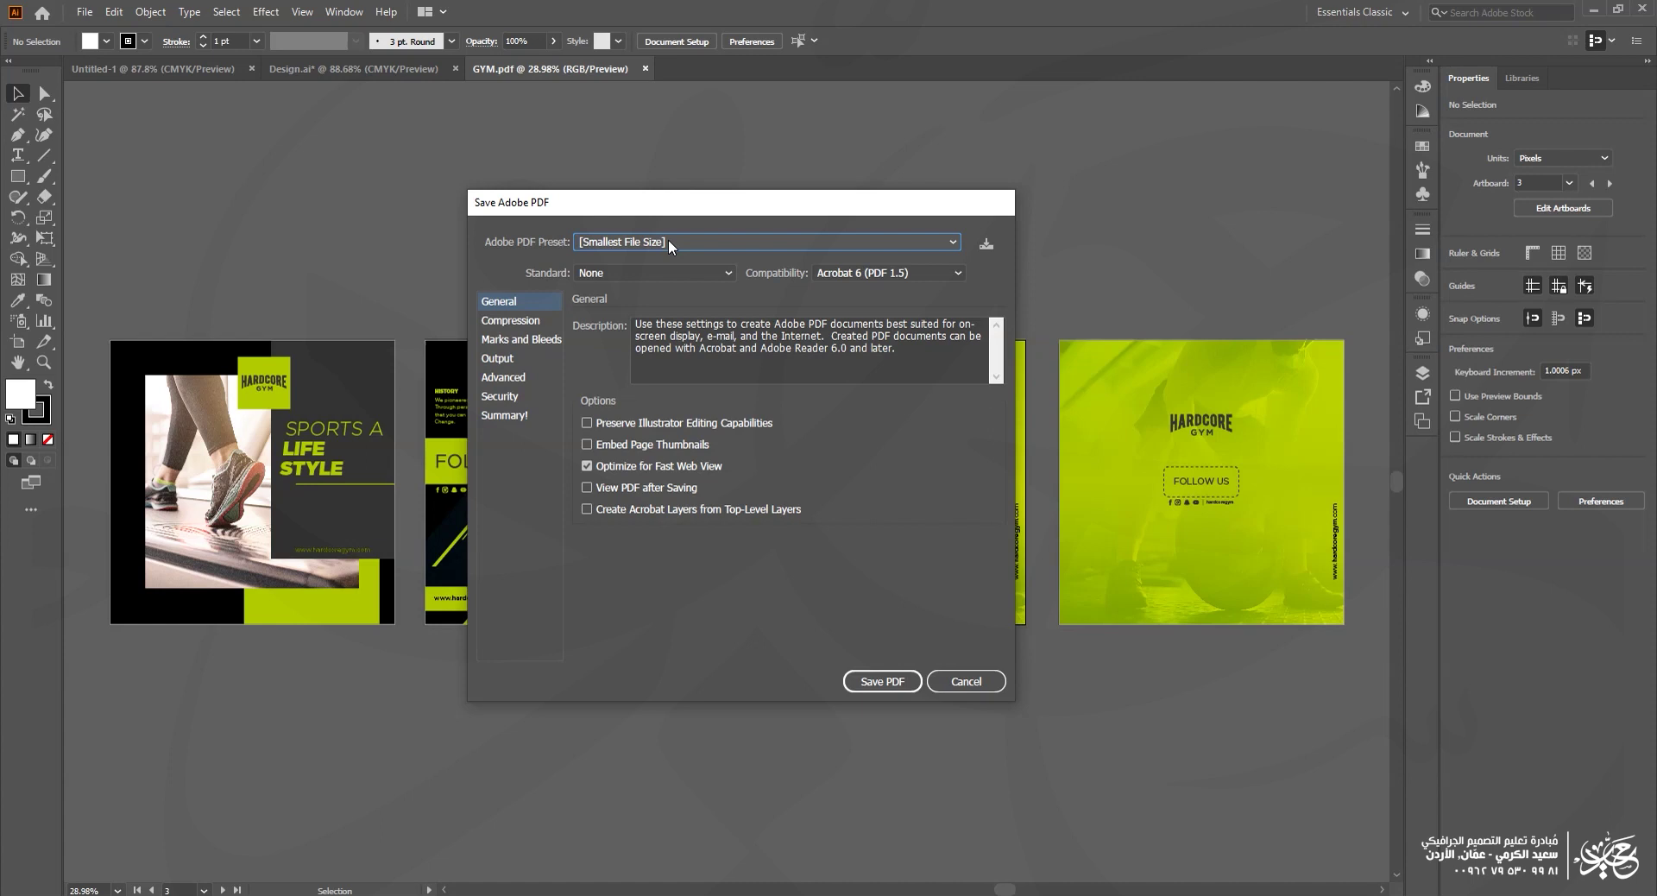
click(882, 681)
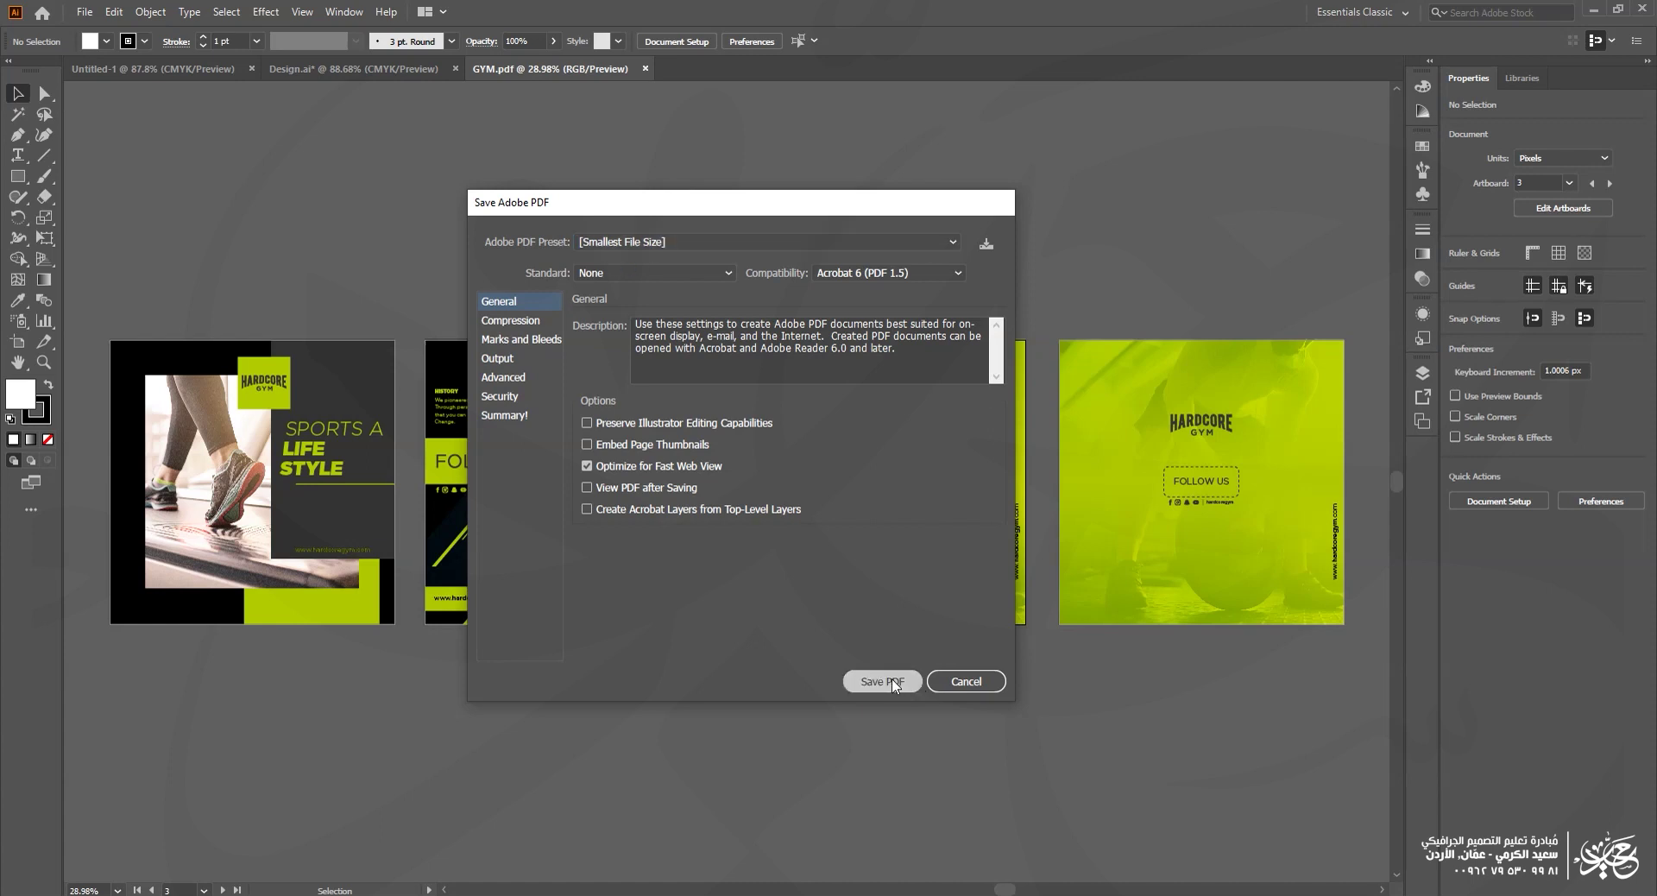
click(820, 485)
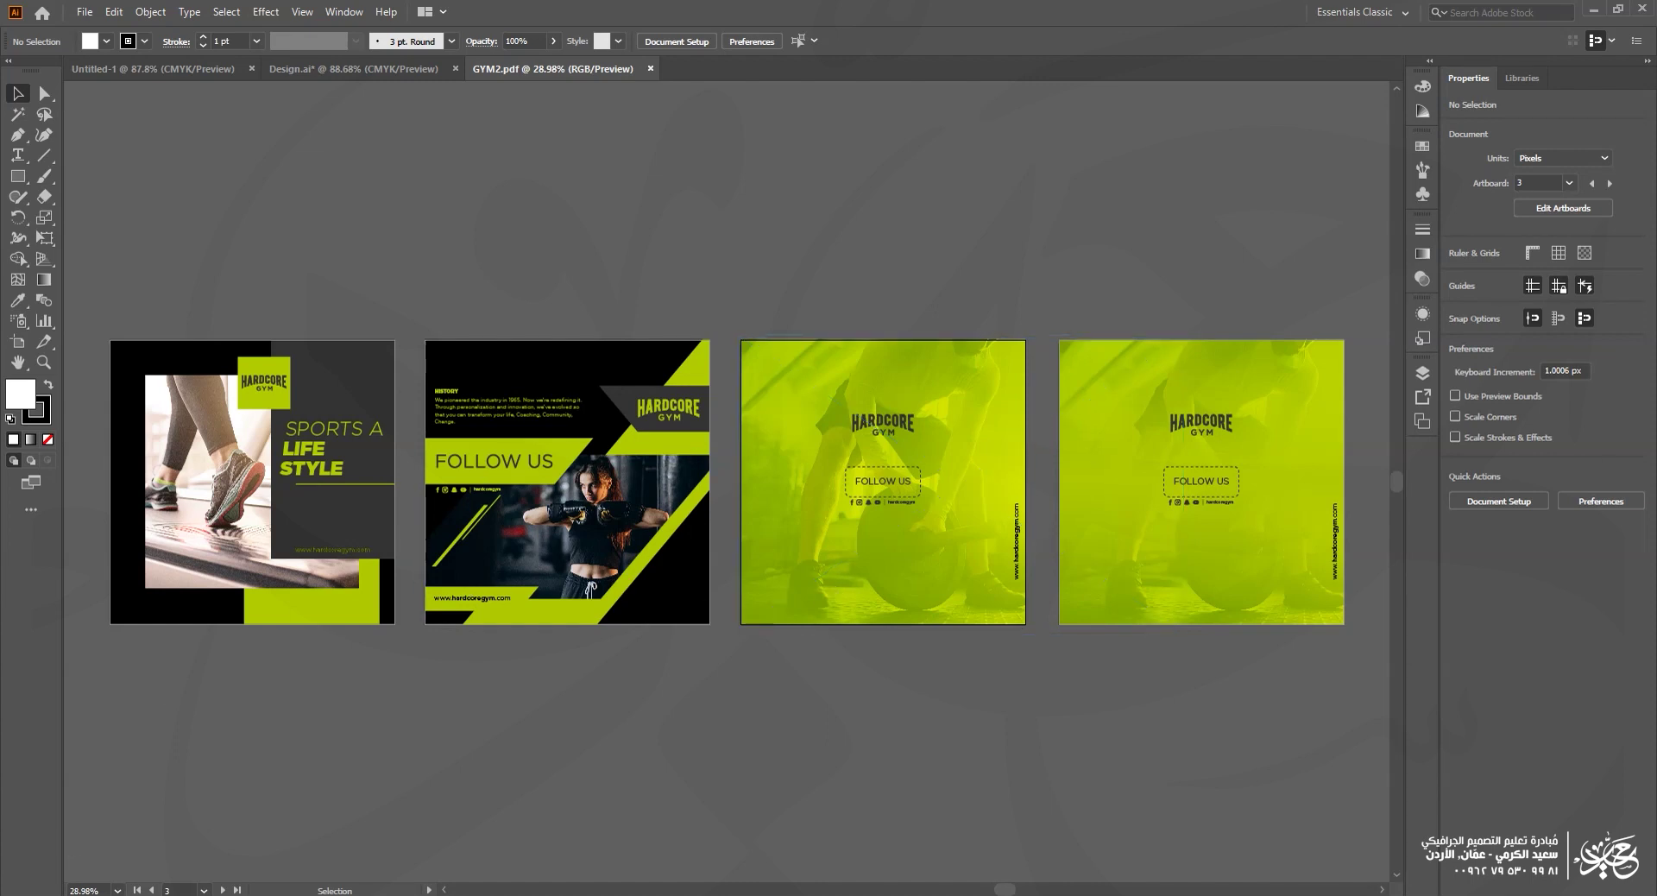
Step: Check GYM2's properties in File Explorer, showing about 288 KB on disk
click(118, 894)
click(587, 216)
right_click(583, 211)
click(639, 671)
drag(704, 425, 674, 425)
click(794, 634)
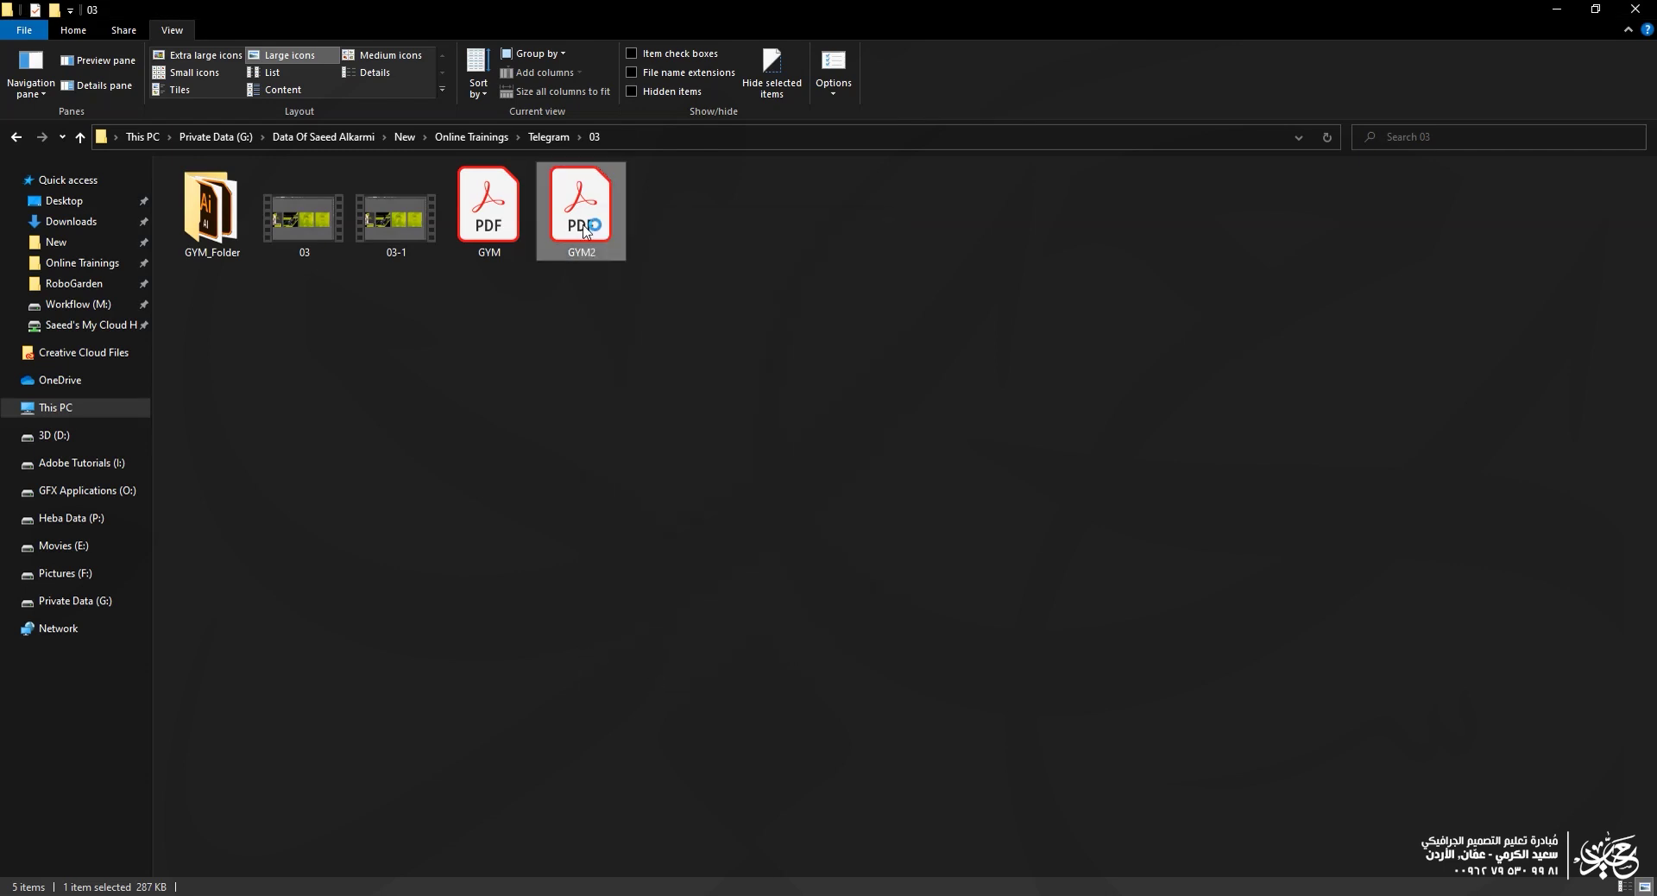
Step: Inspect GYM2.pdf's shoe image, STYLE lettering and the woman's face up close, then close Acrobat
double_click(590, 221)
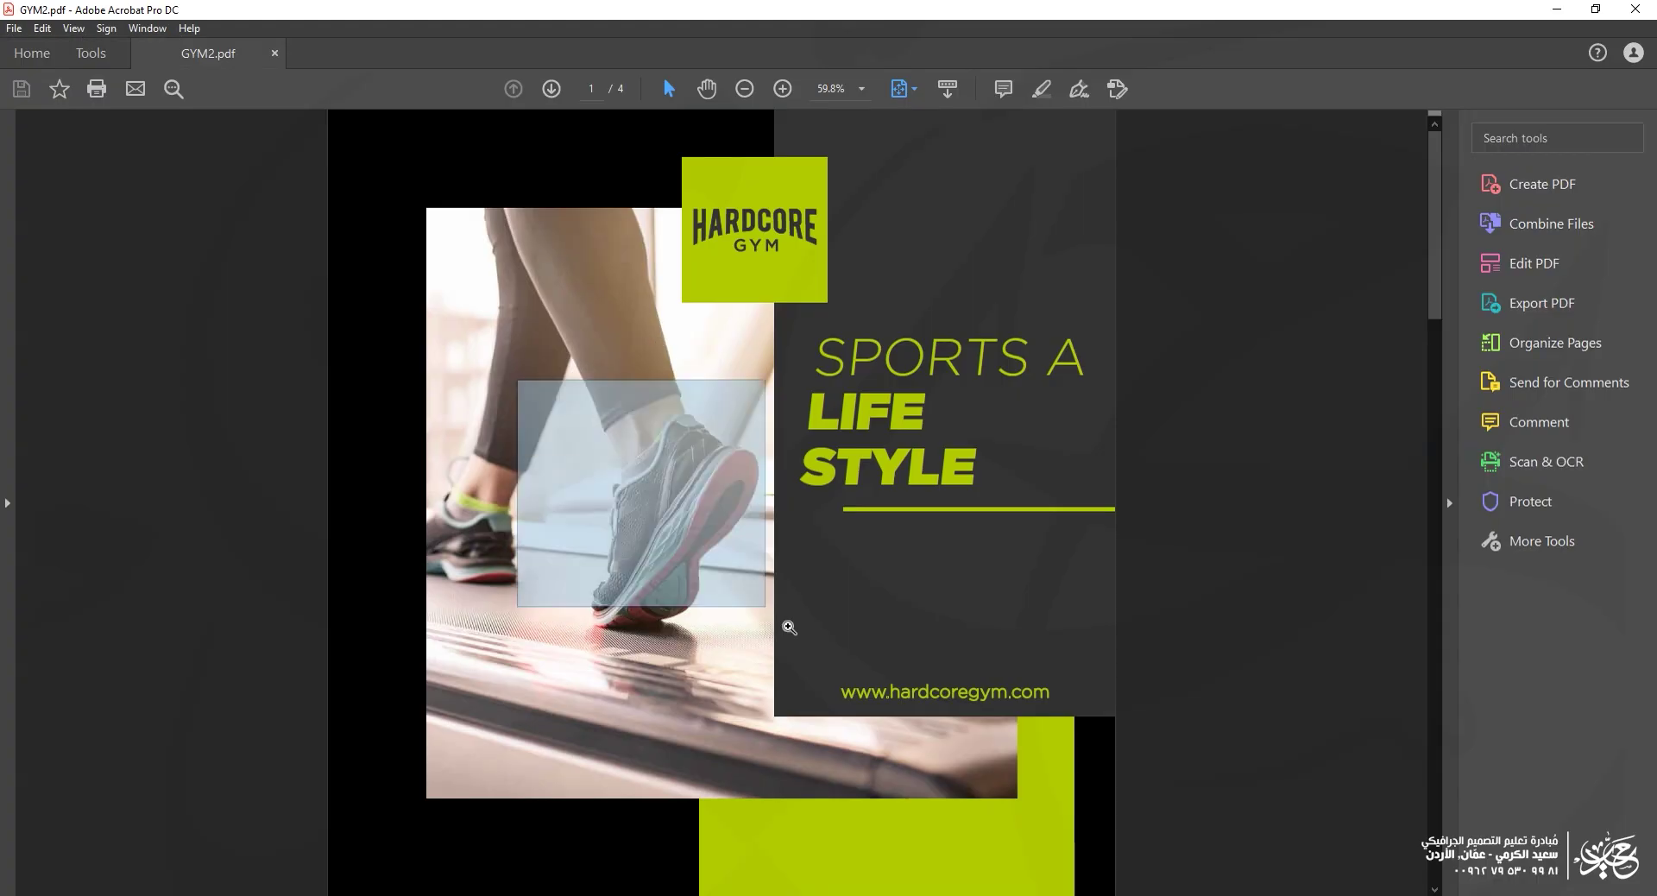
scroll(838, 663, up, 3)
drag(666, 481, 865, 353)
scroll(747, 547, right, 6)
scroll(748, 547, up, 3)
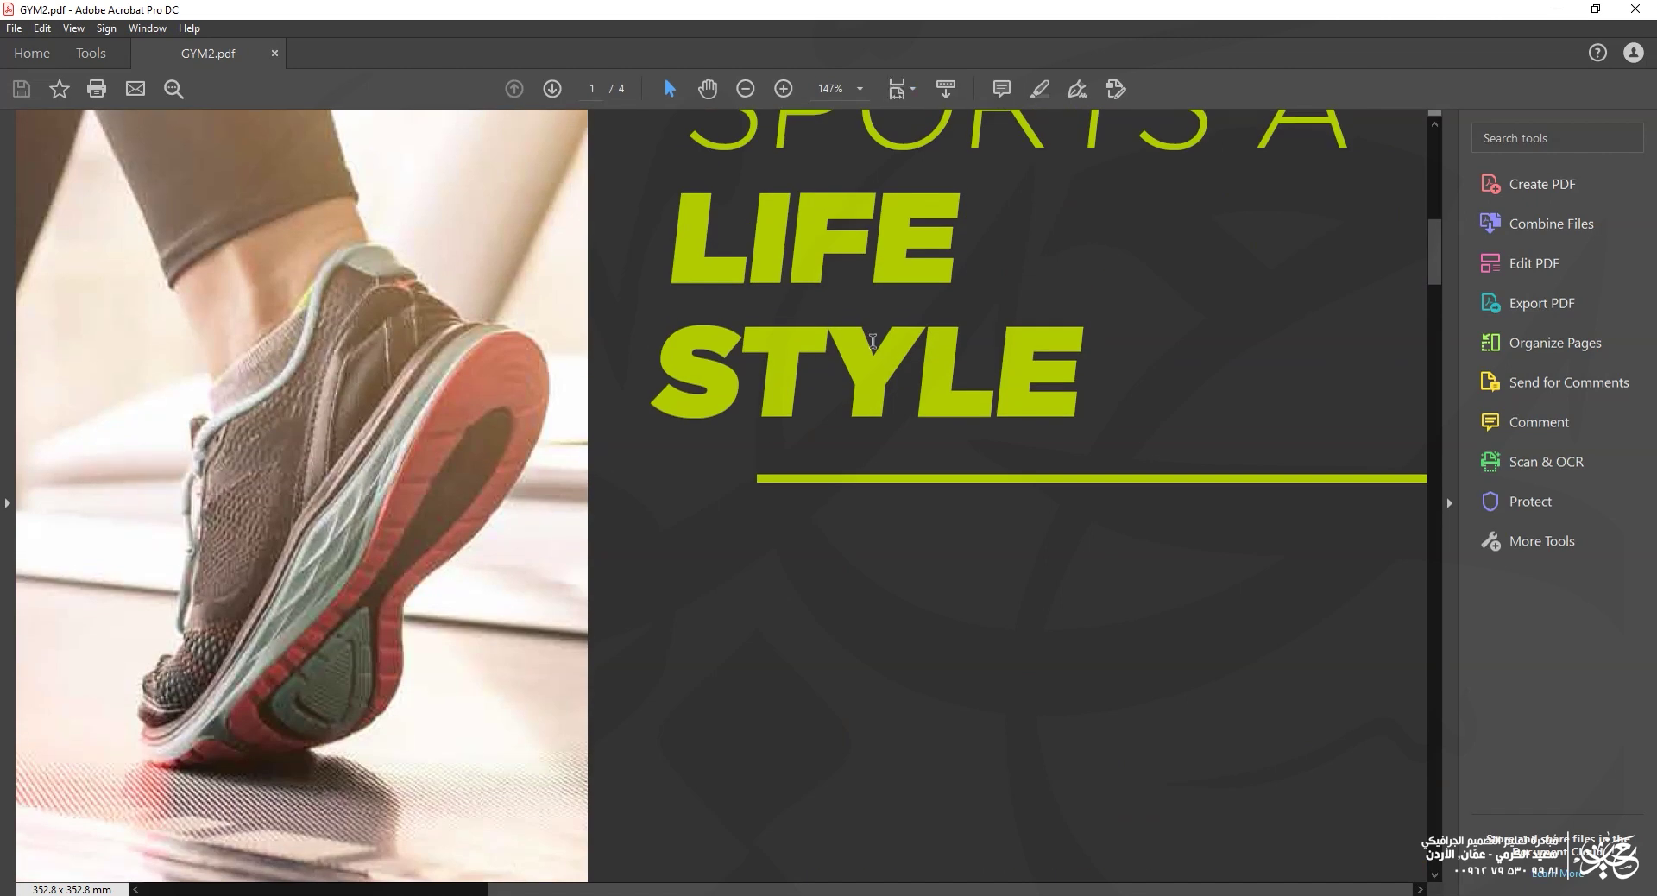
drag(644, 284, 1074, 511)
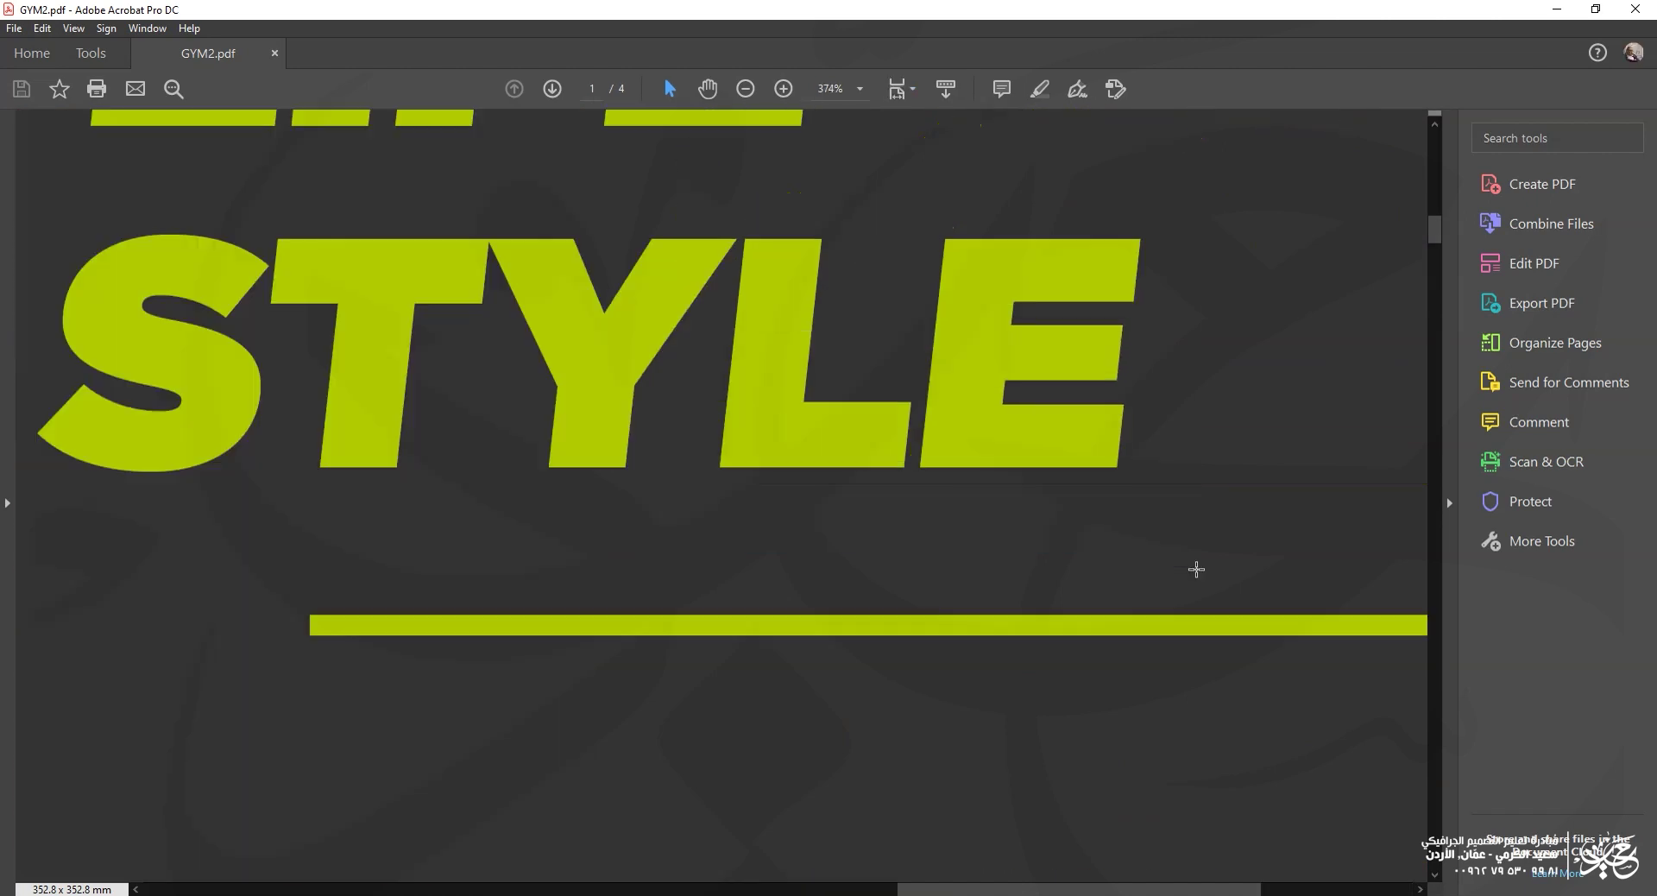
key(ctrl+0)
scroll(626, 446, down, 3)
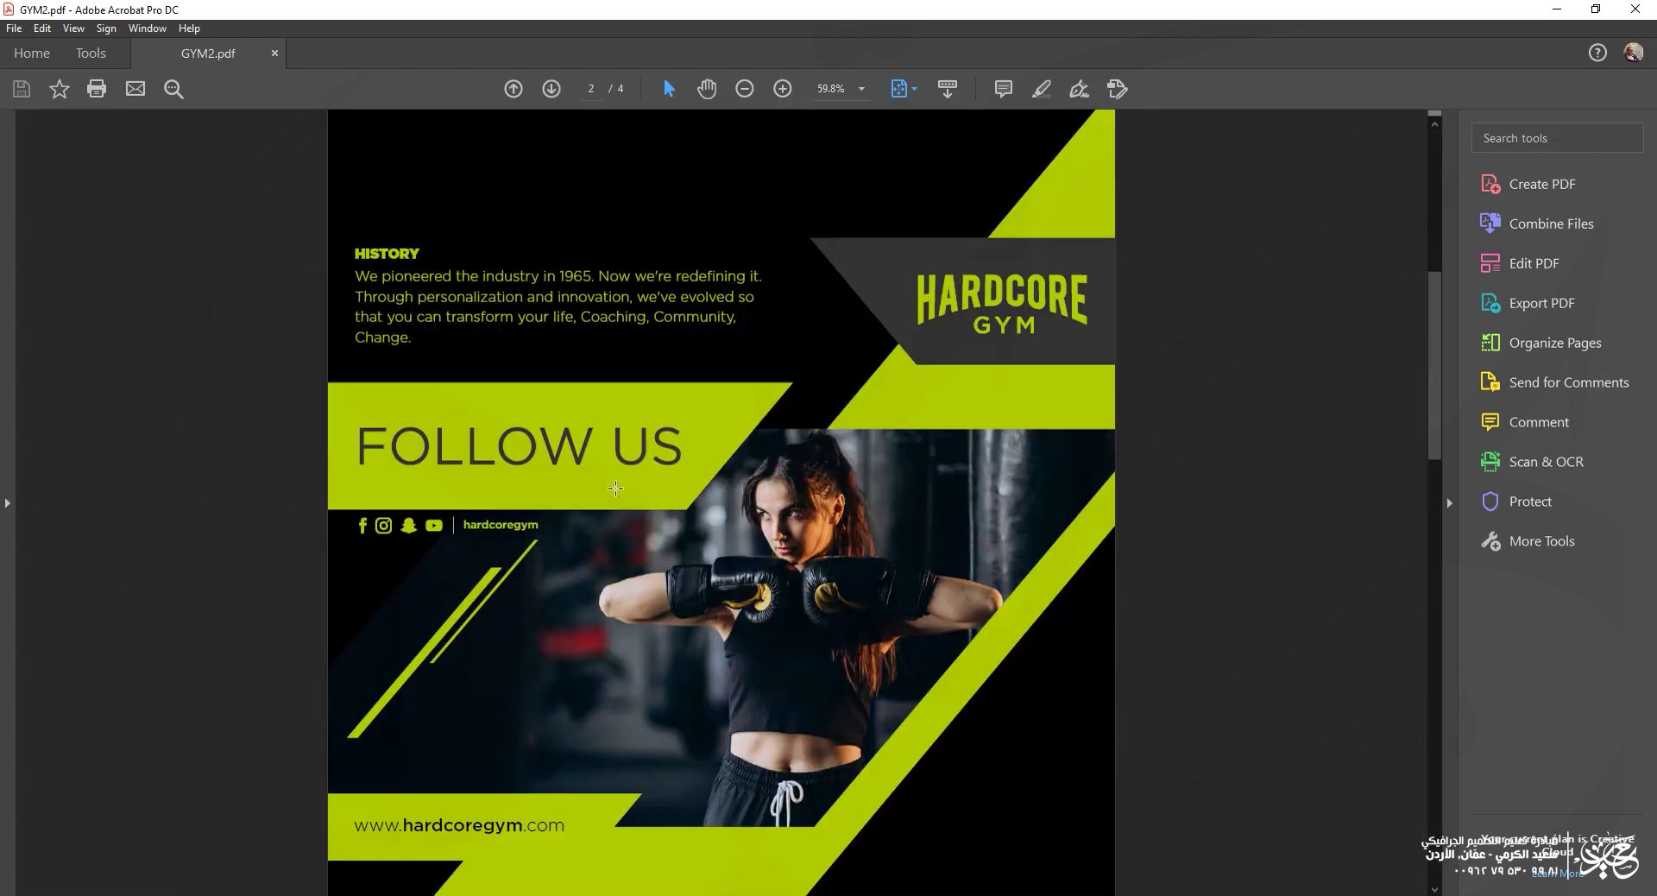
drag(693, 470, 872, 591)
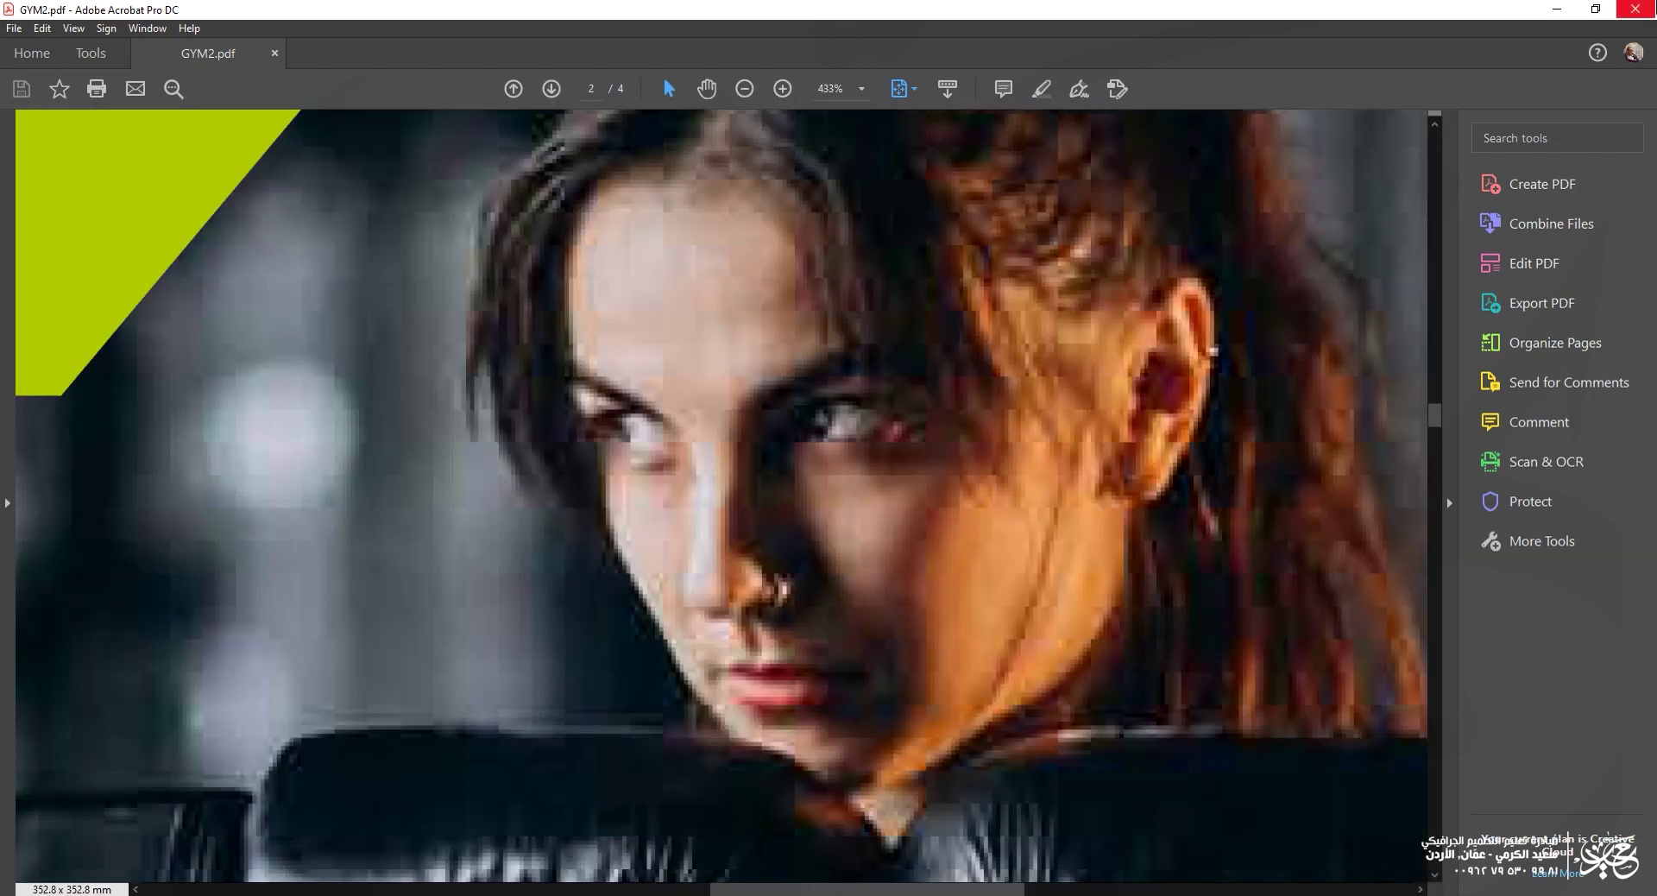
click(1651, 9)
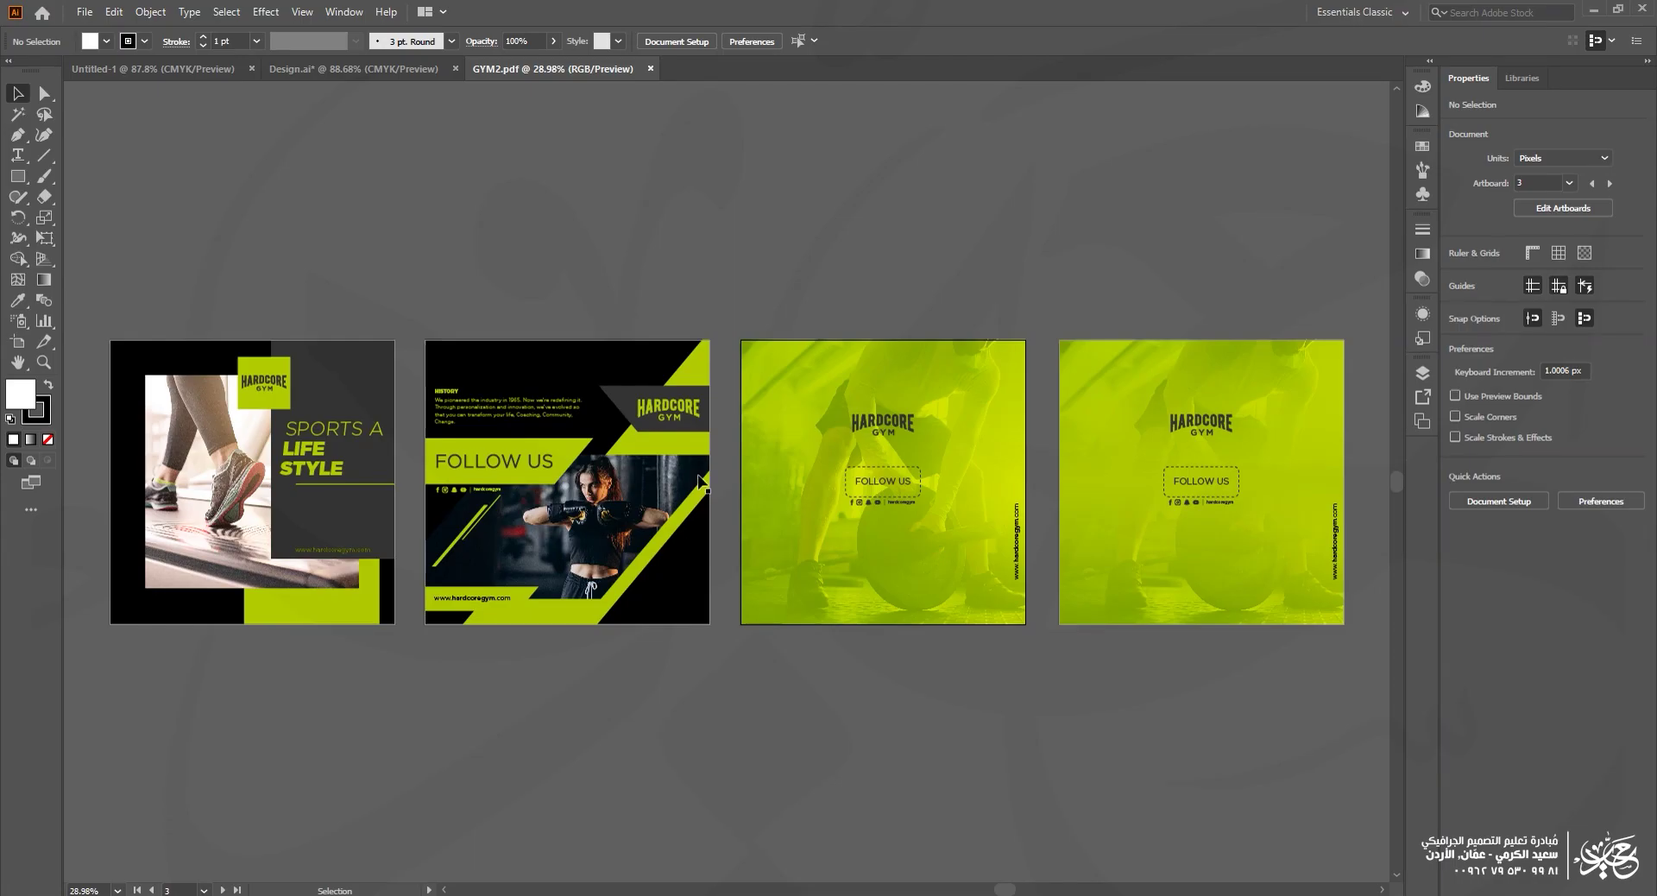
Step: Save a copy of the document as a PDF named GYM3
click(84, 11)
click(145, 173)
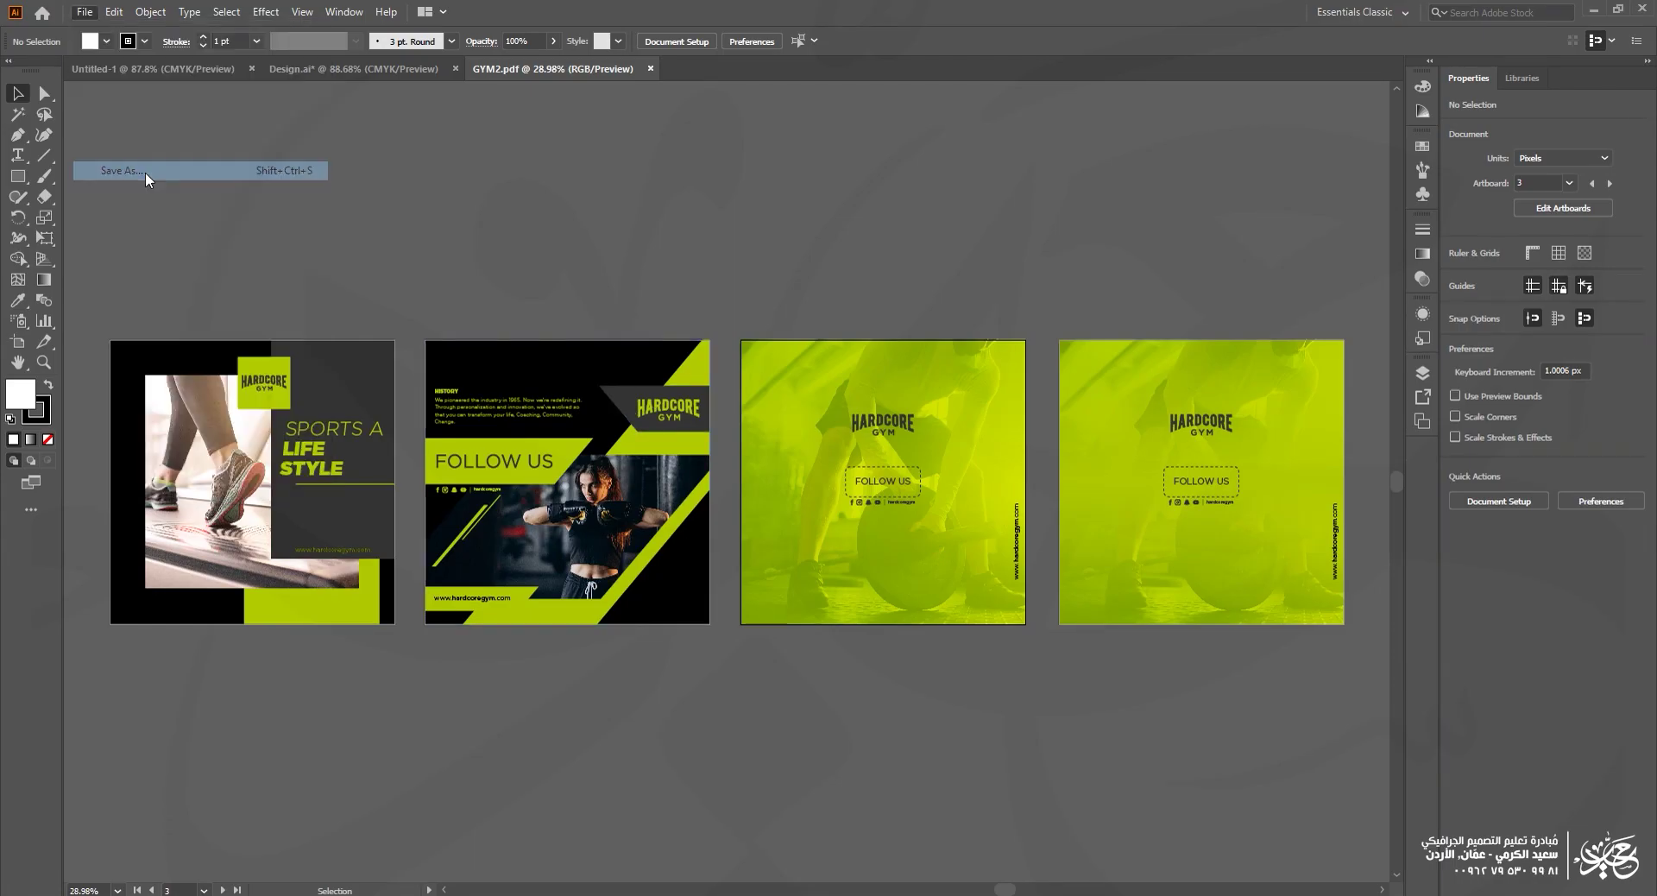
click(495, 396)
key(BackSpace)
text(3)
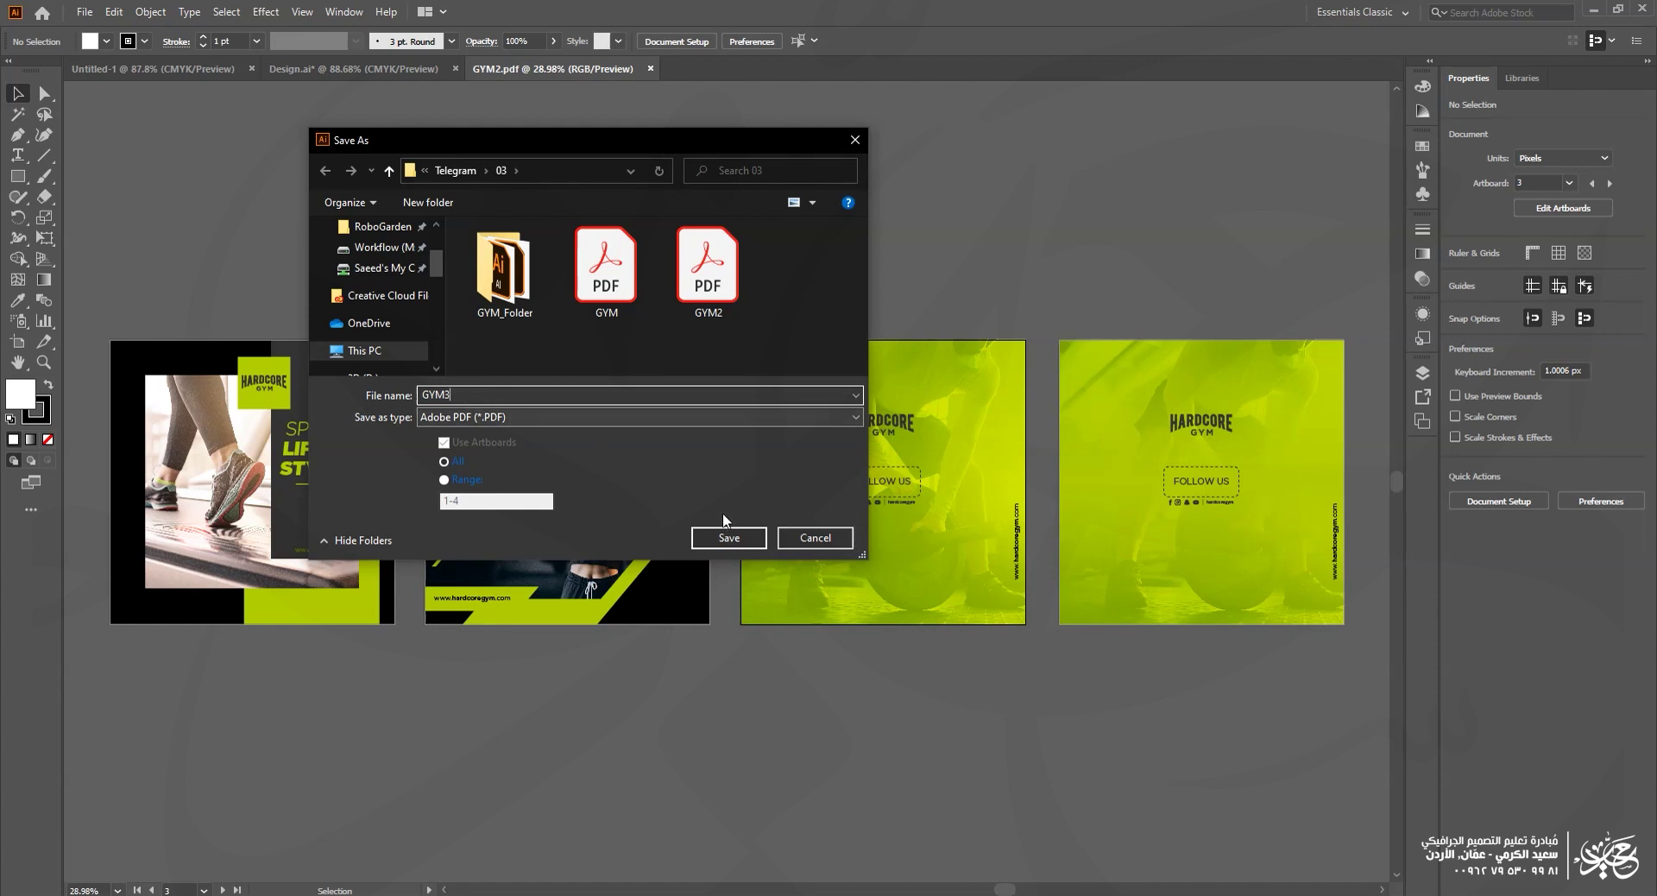
click(727, 537)
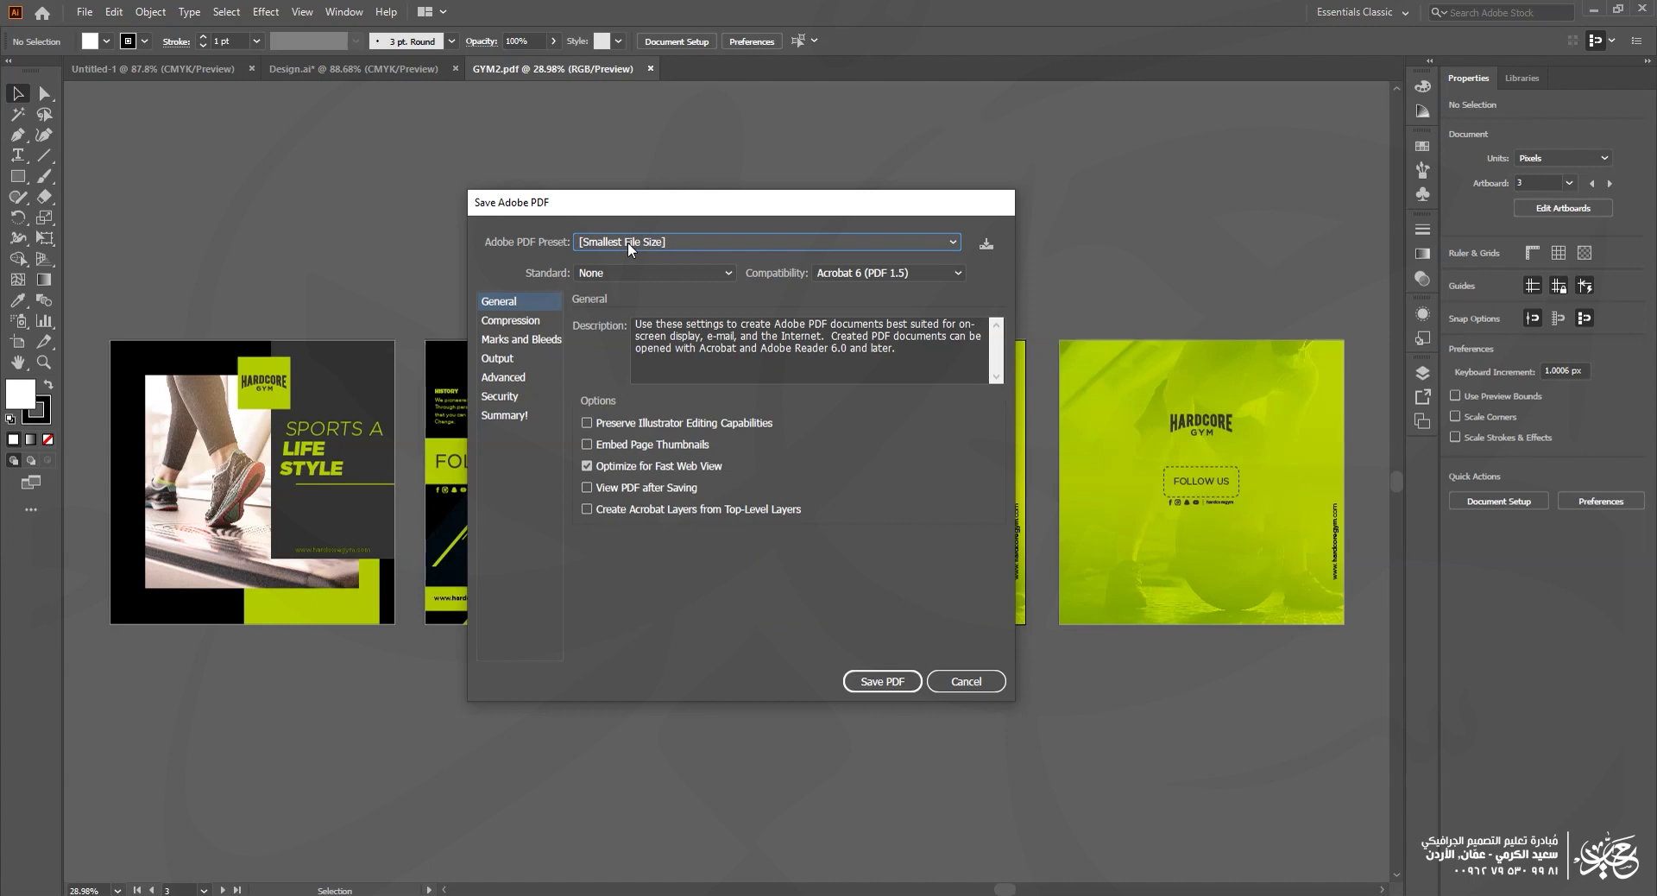
Step: Switch the PDF preset to [Smallest File Size]
click(511, 321)
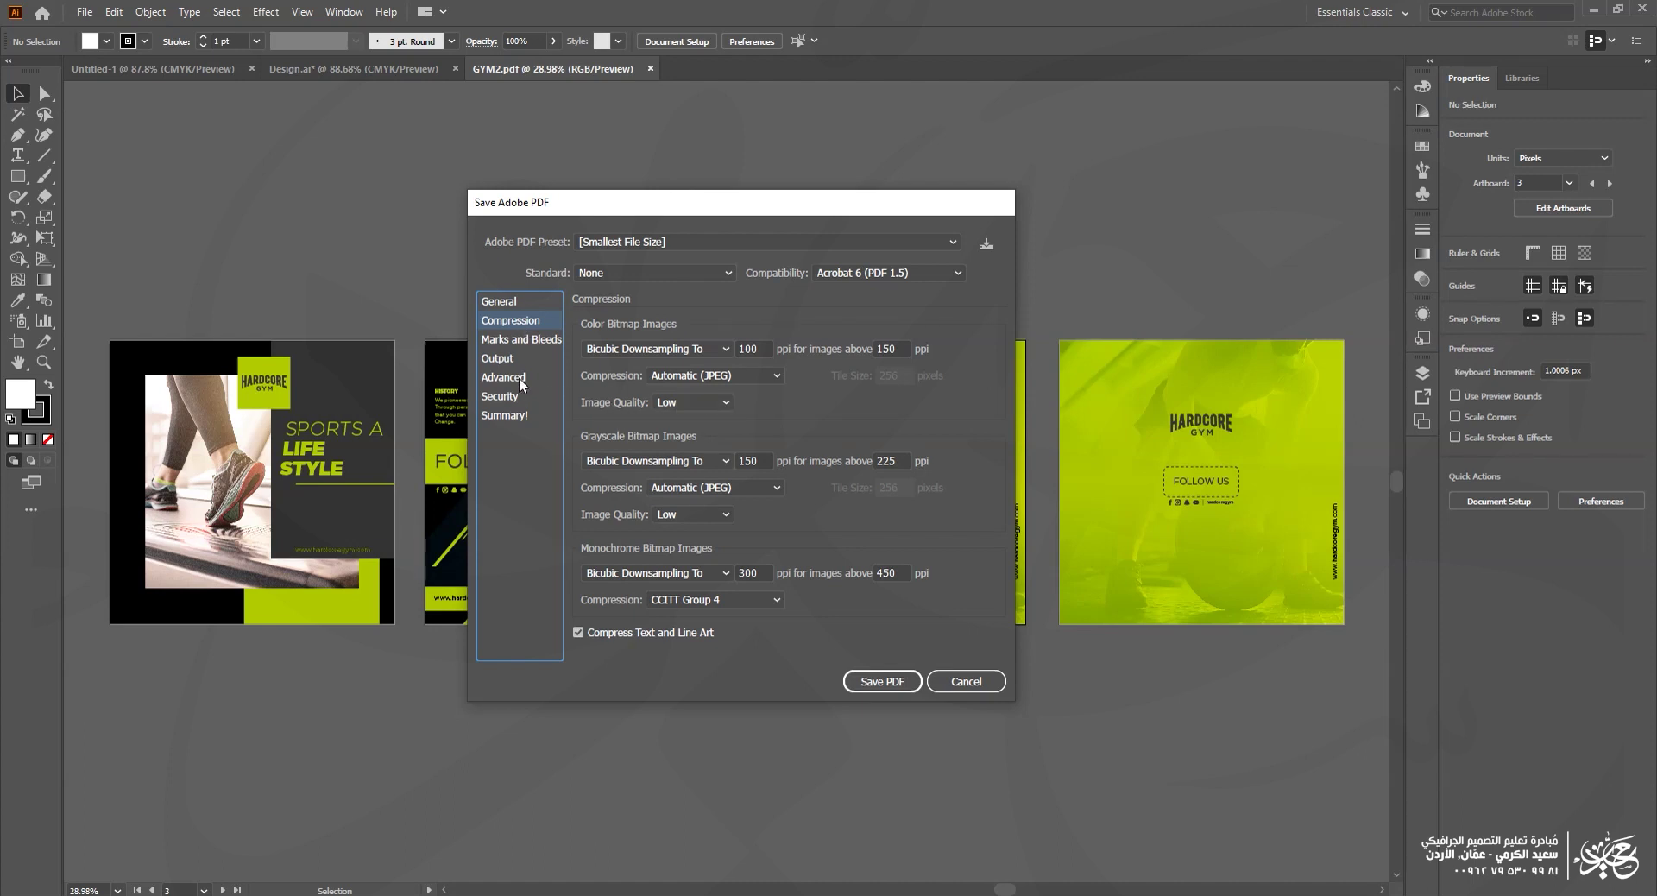
click(650, 244)
click(643, 383)
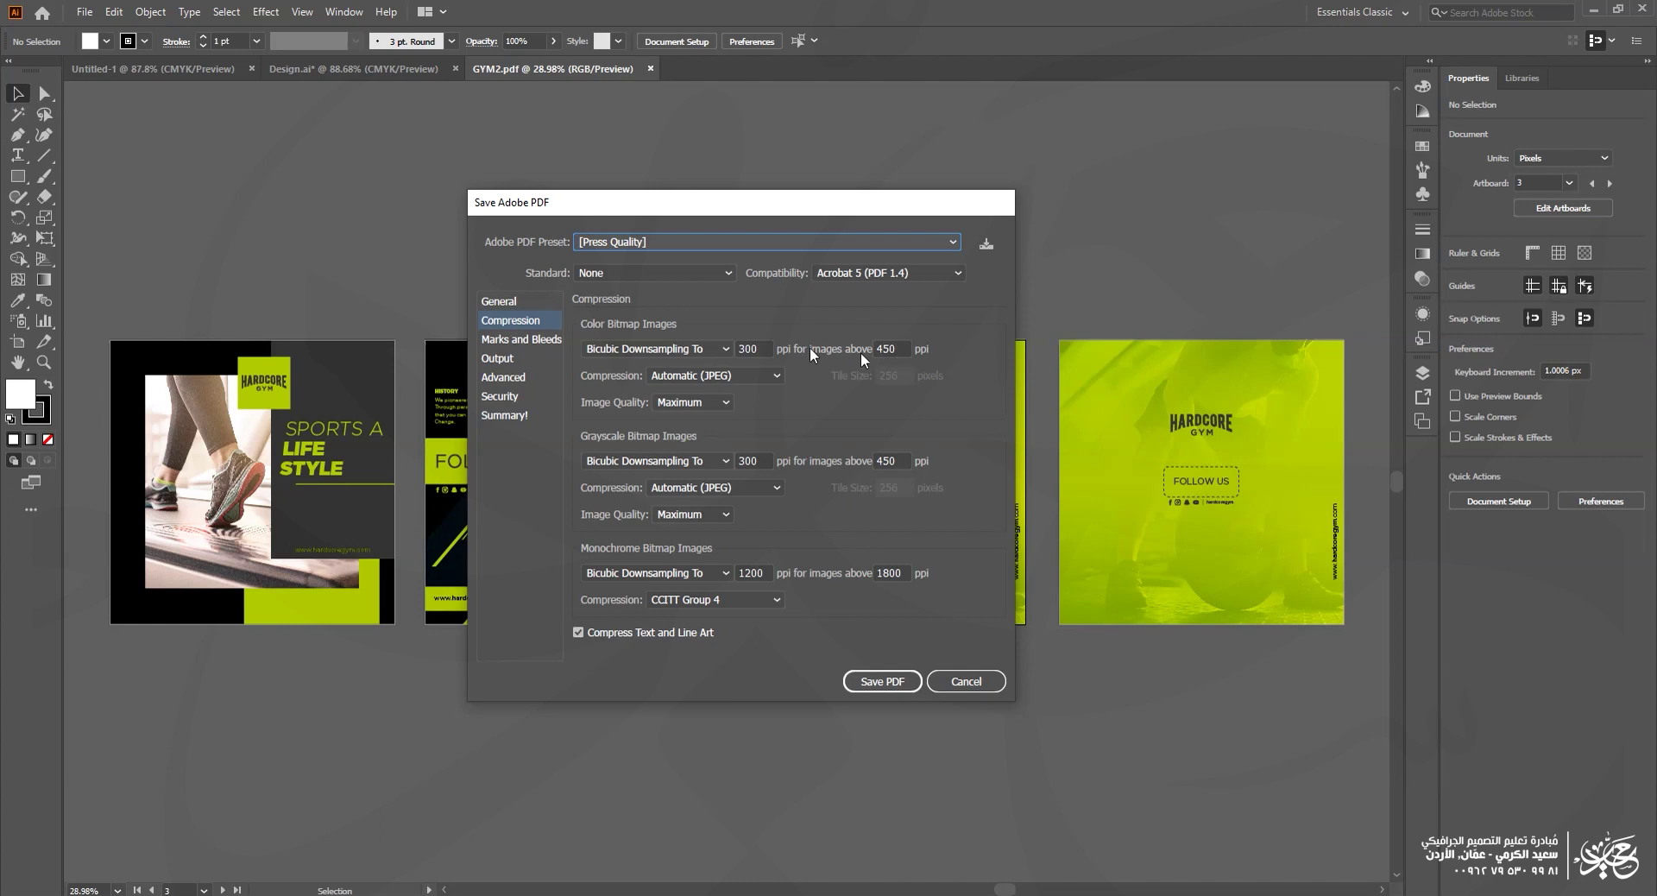
click(670, 241)
click(644, 401)
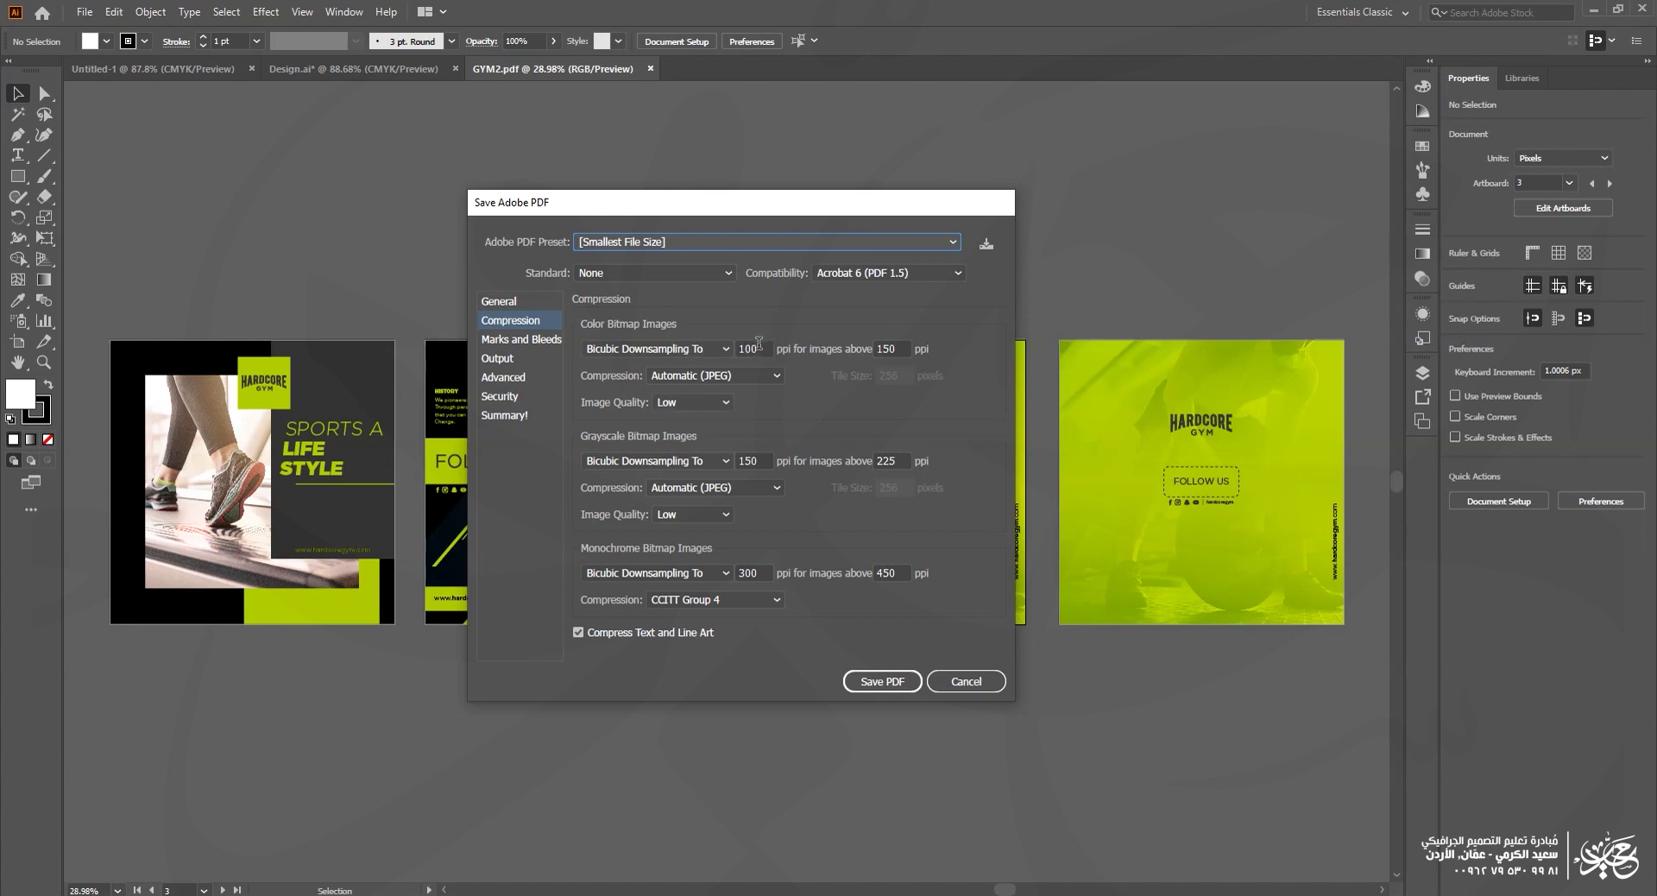
Step: Set colour image compression to High quality at 200/200 ppi and save the PDF
click(898, 347)
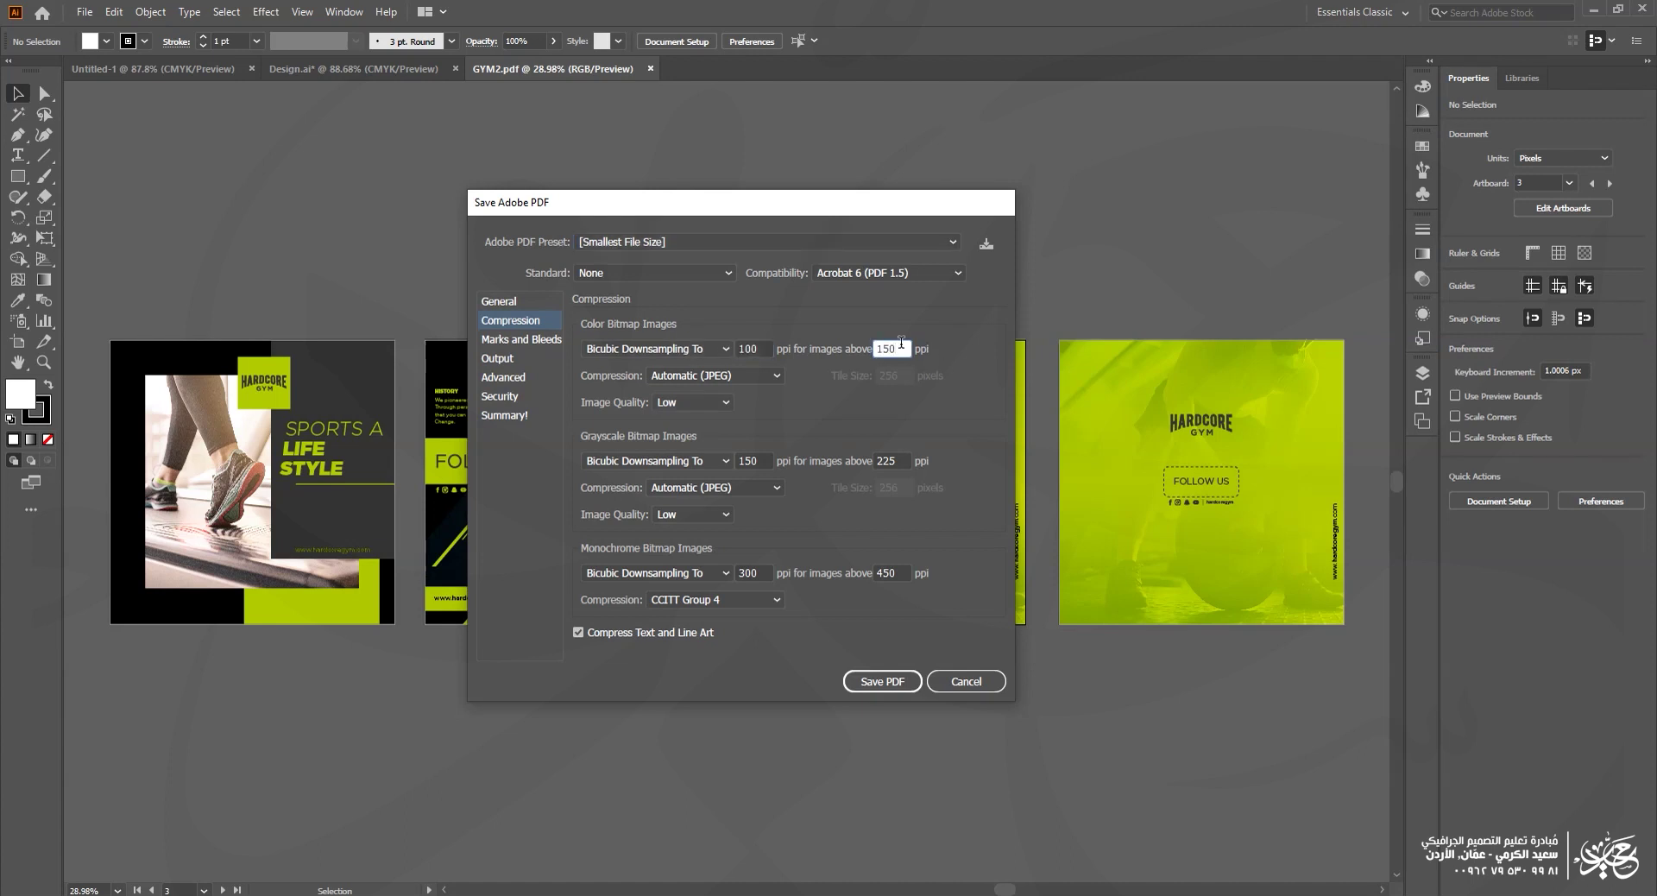
click(677, 402)
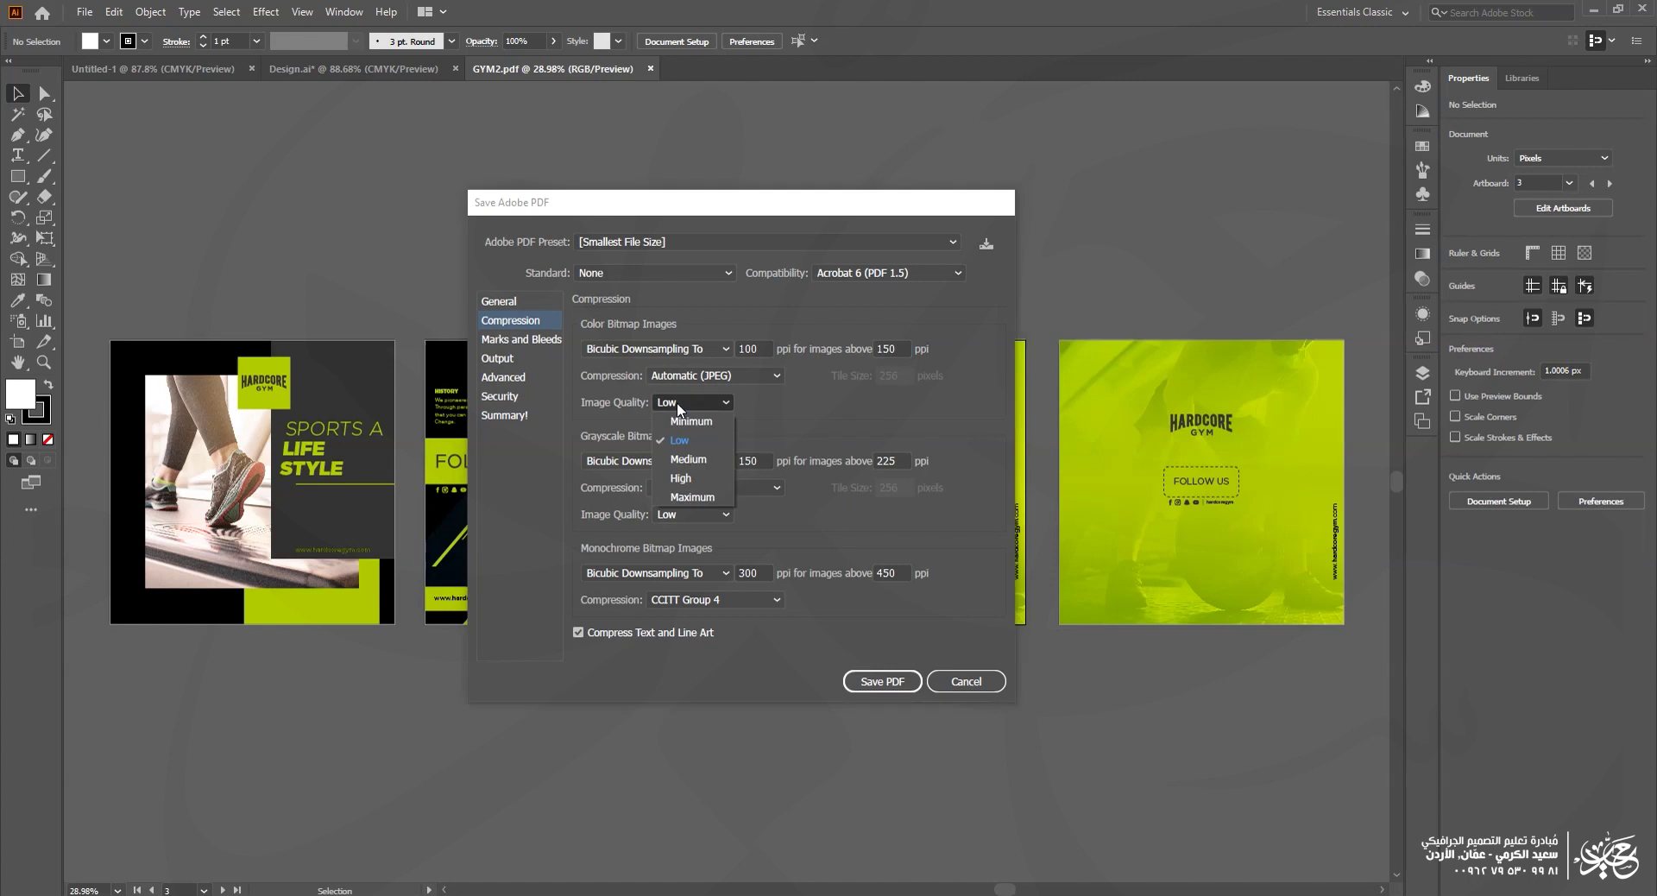
click(681, 478)
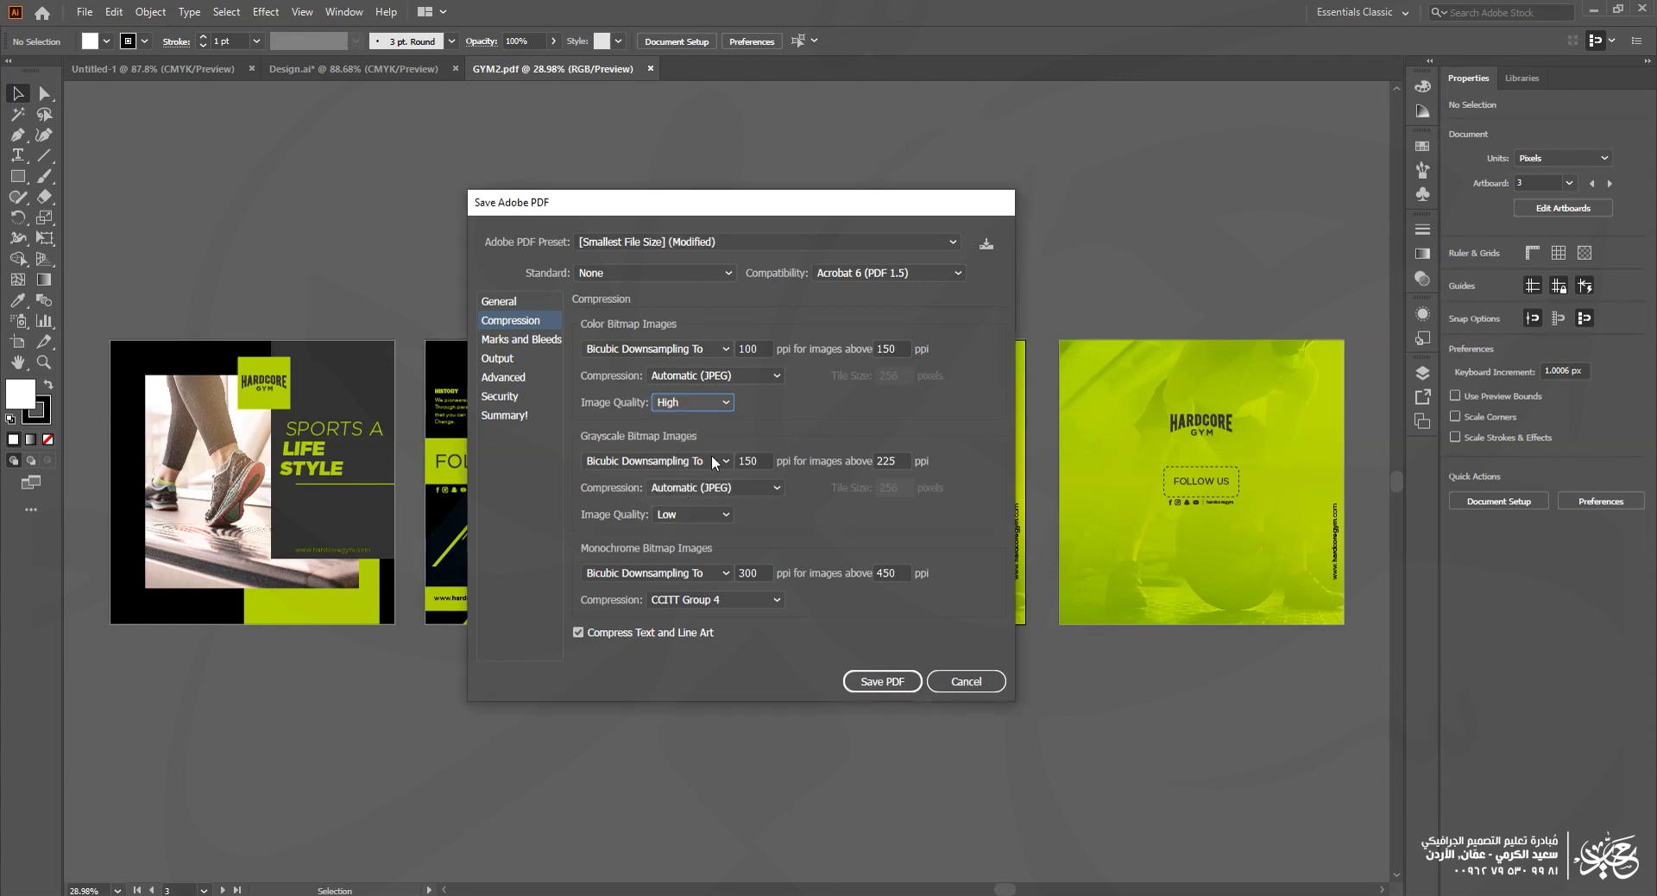
text(200)
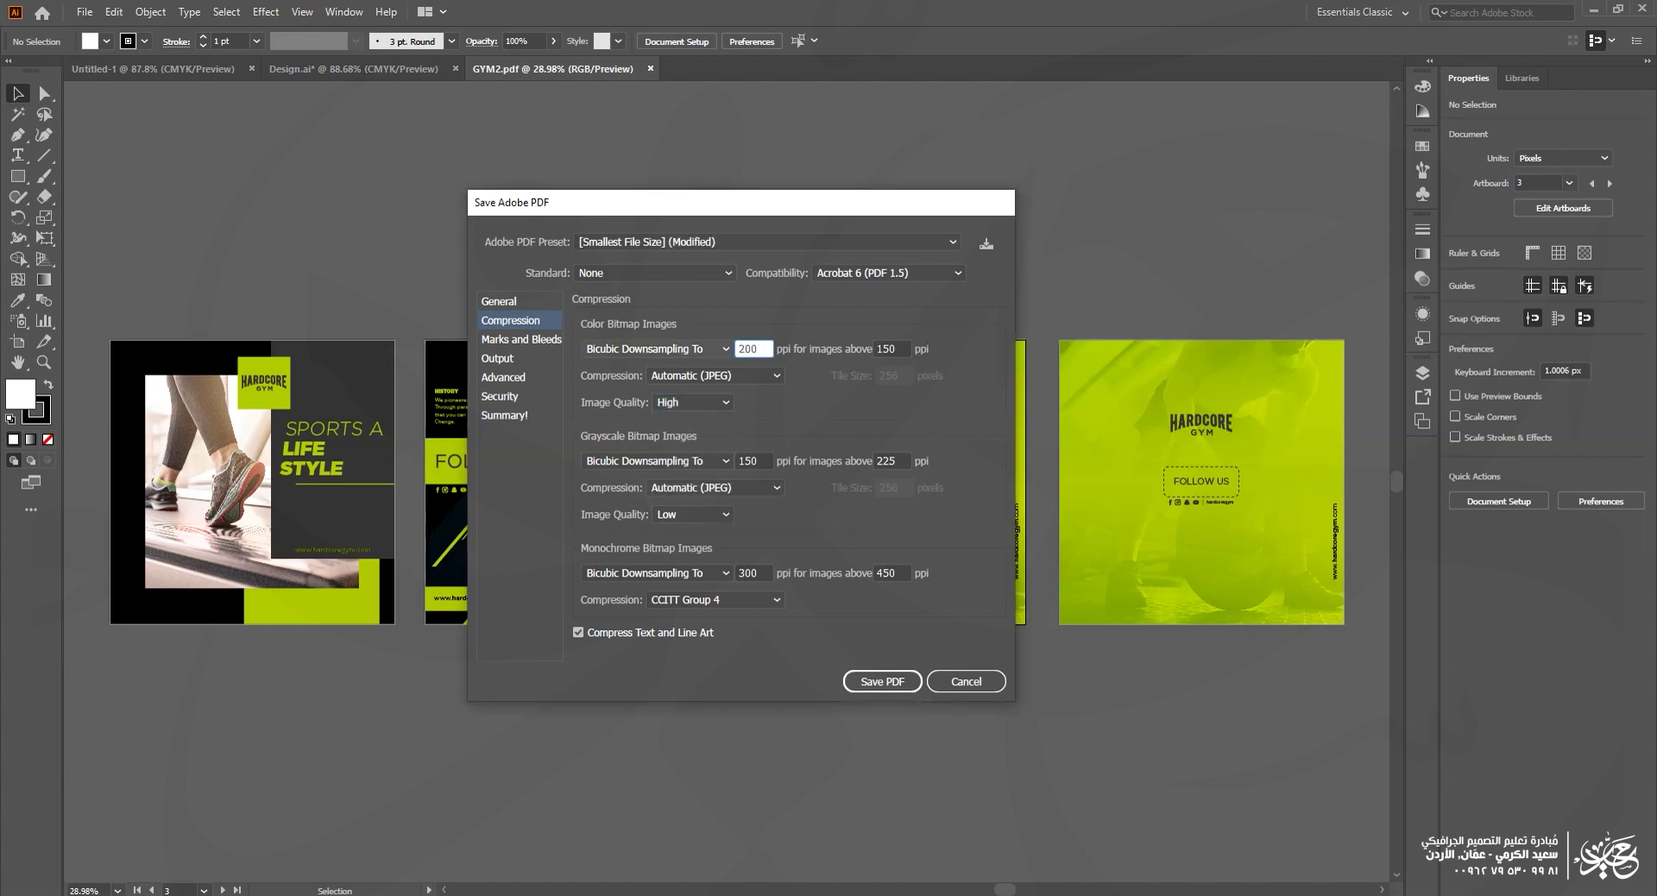
double_click(892, 348)
text(200)
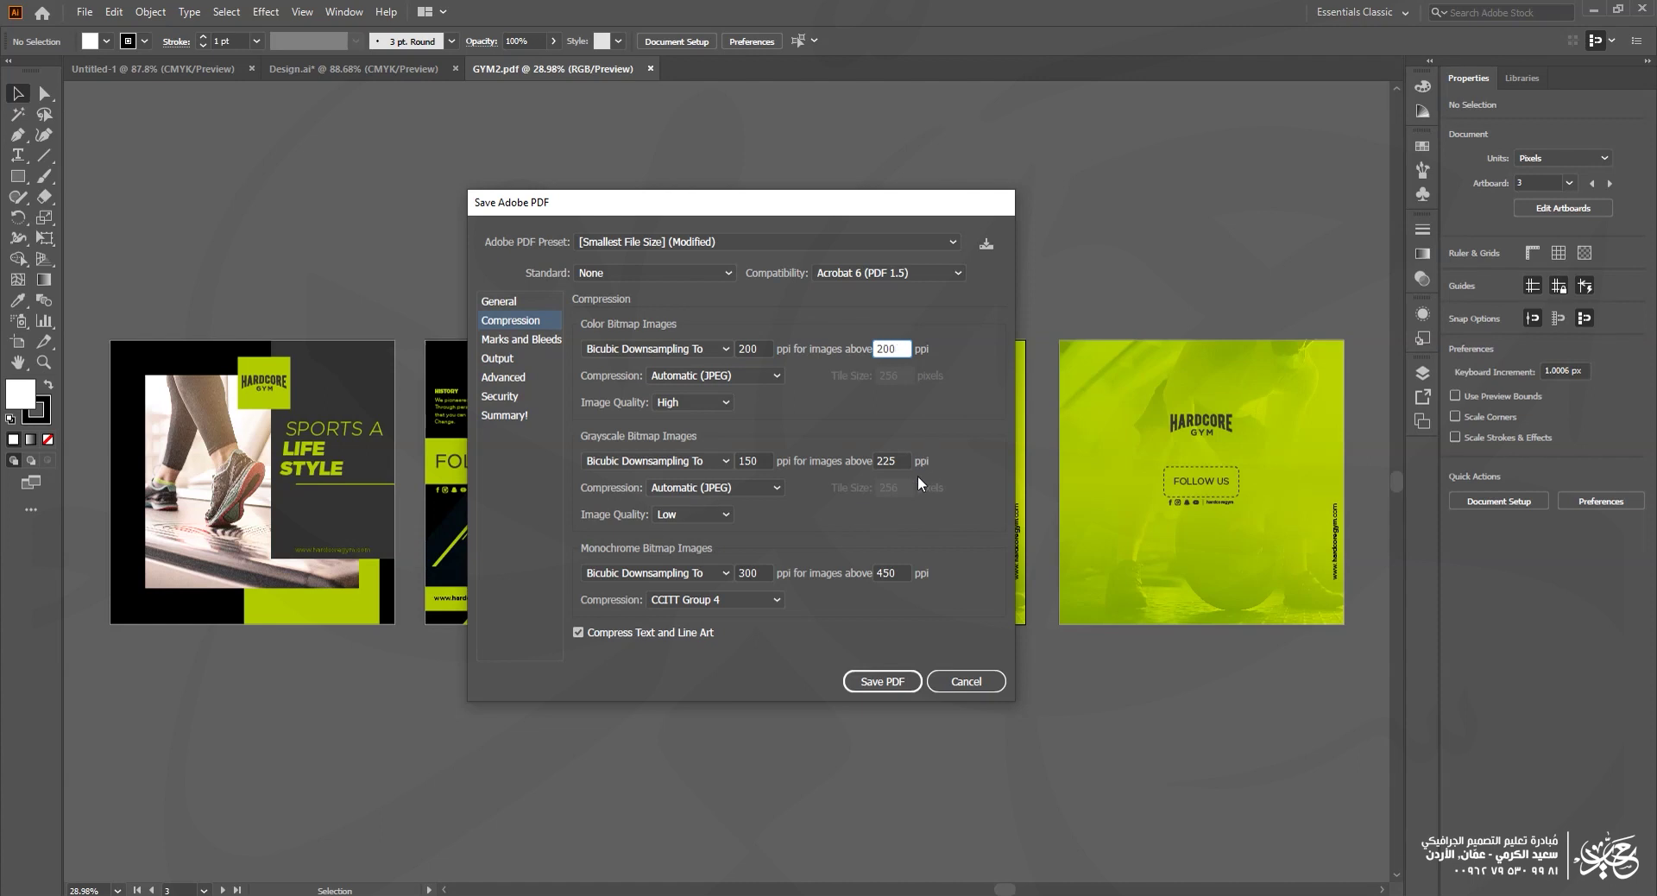
click(895, 682)
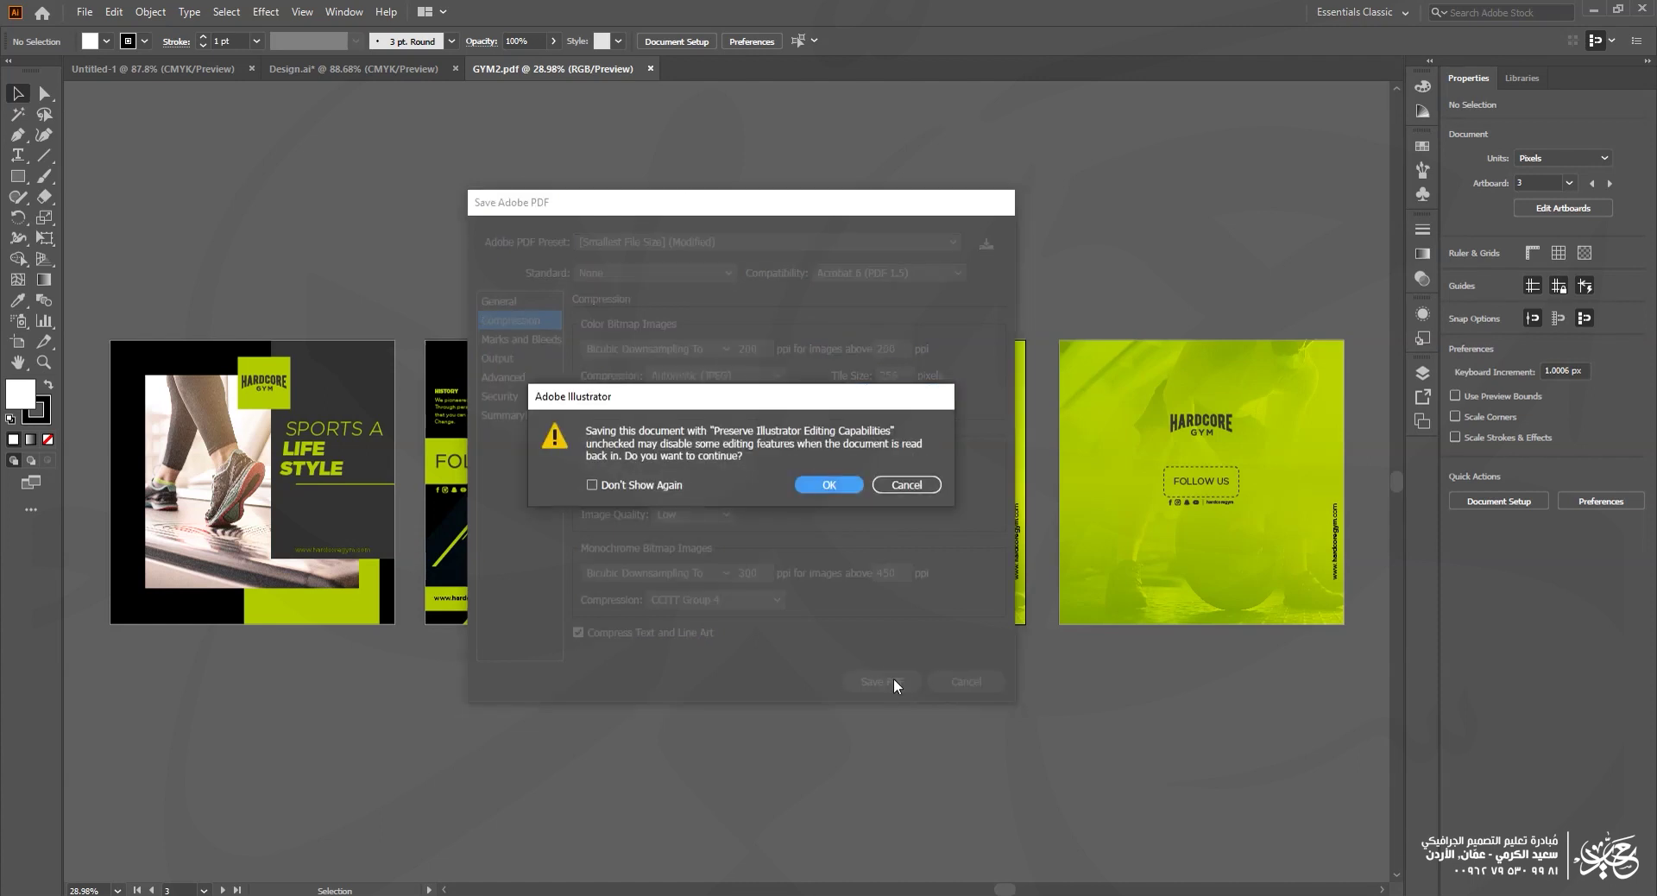
click(830, 479)
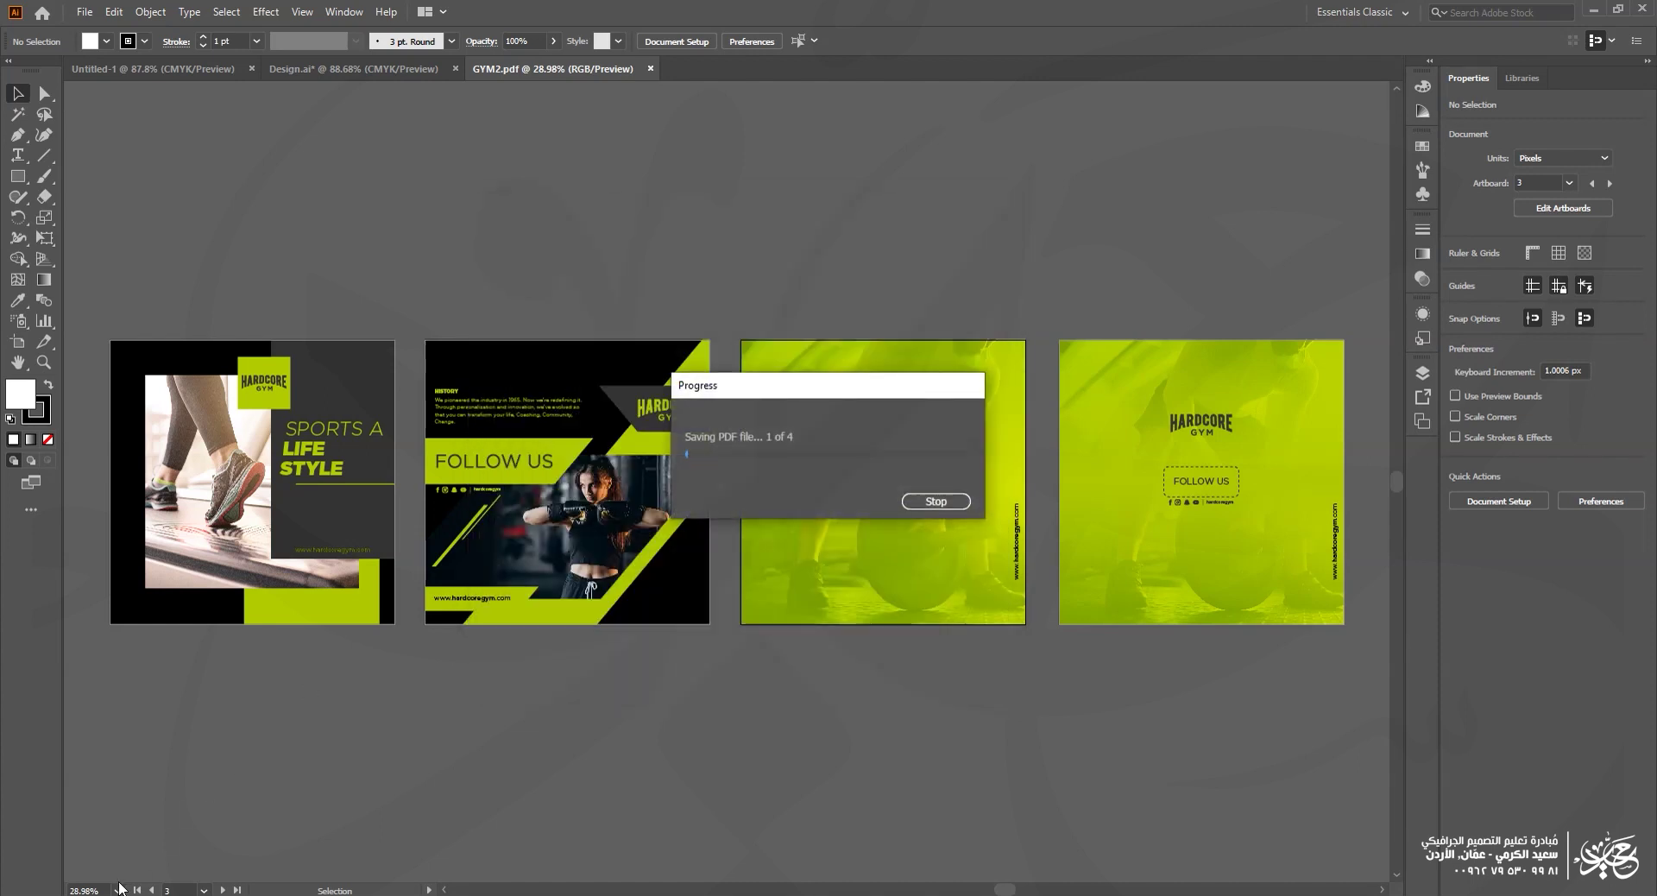
Step: Check GYM3's 1.45 MB size in its file properties, then open it in Acrobat
mouse_move(107, 895)
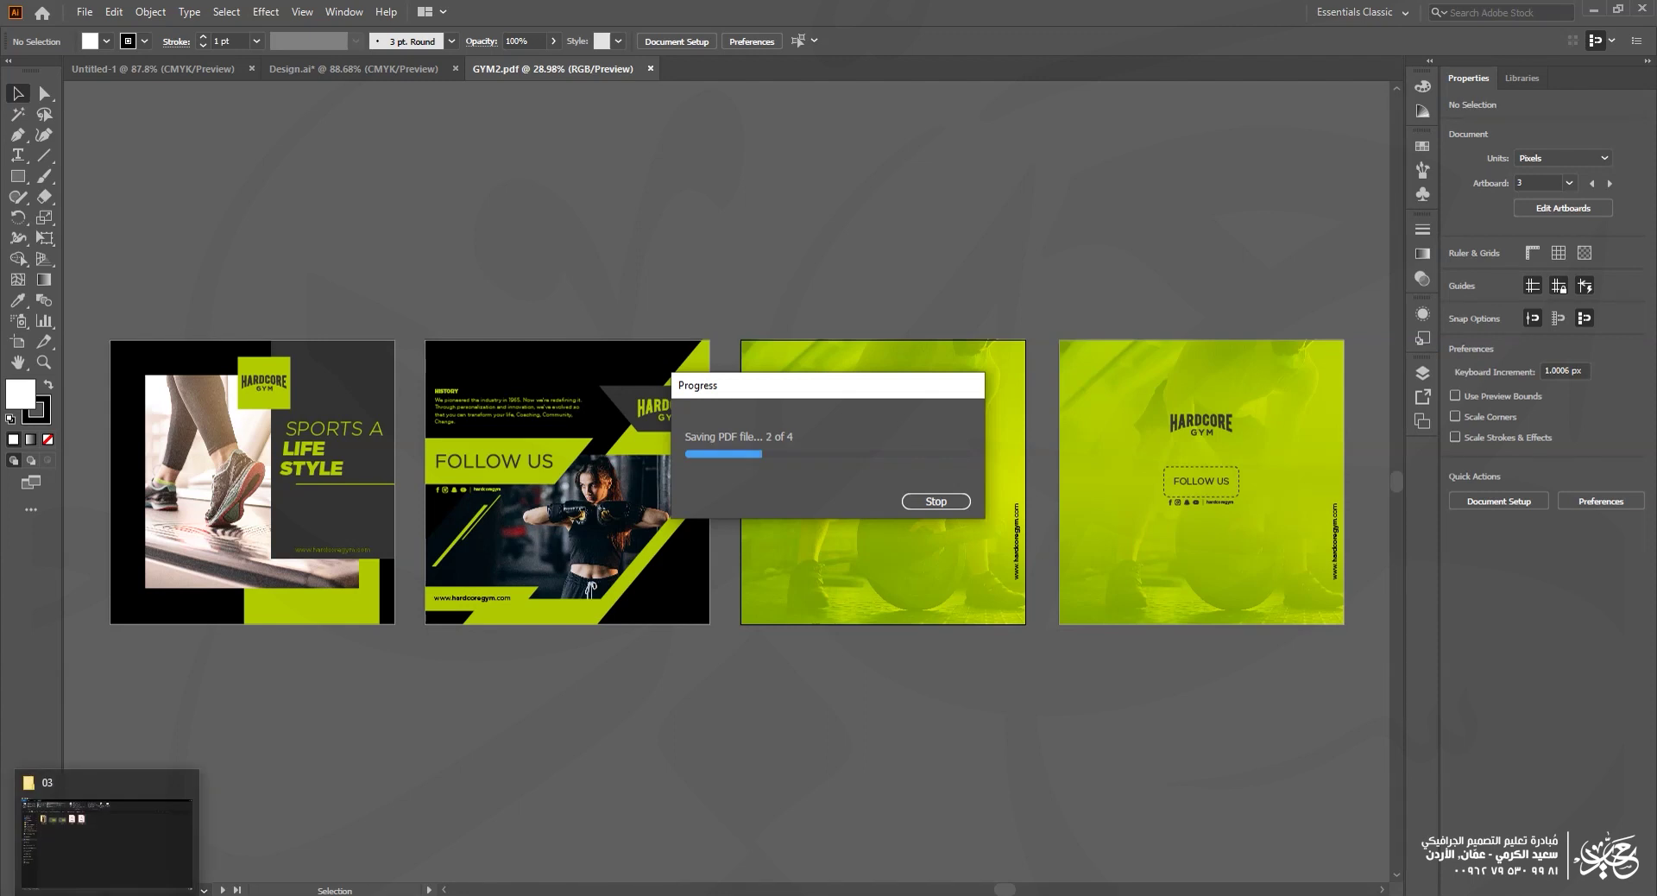
click(107, 841)
right_click(680, 209)
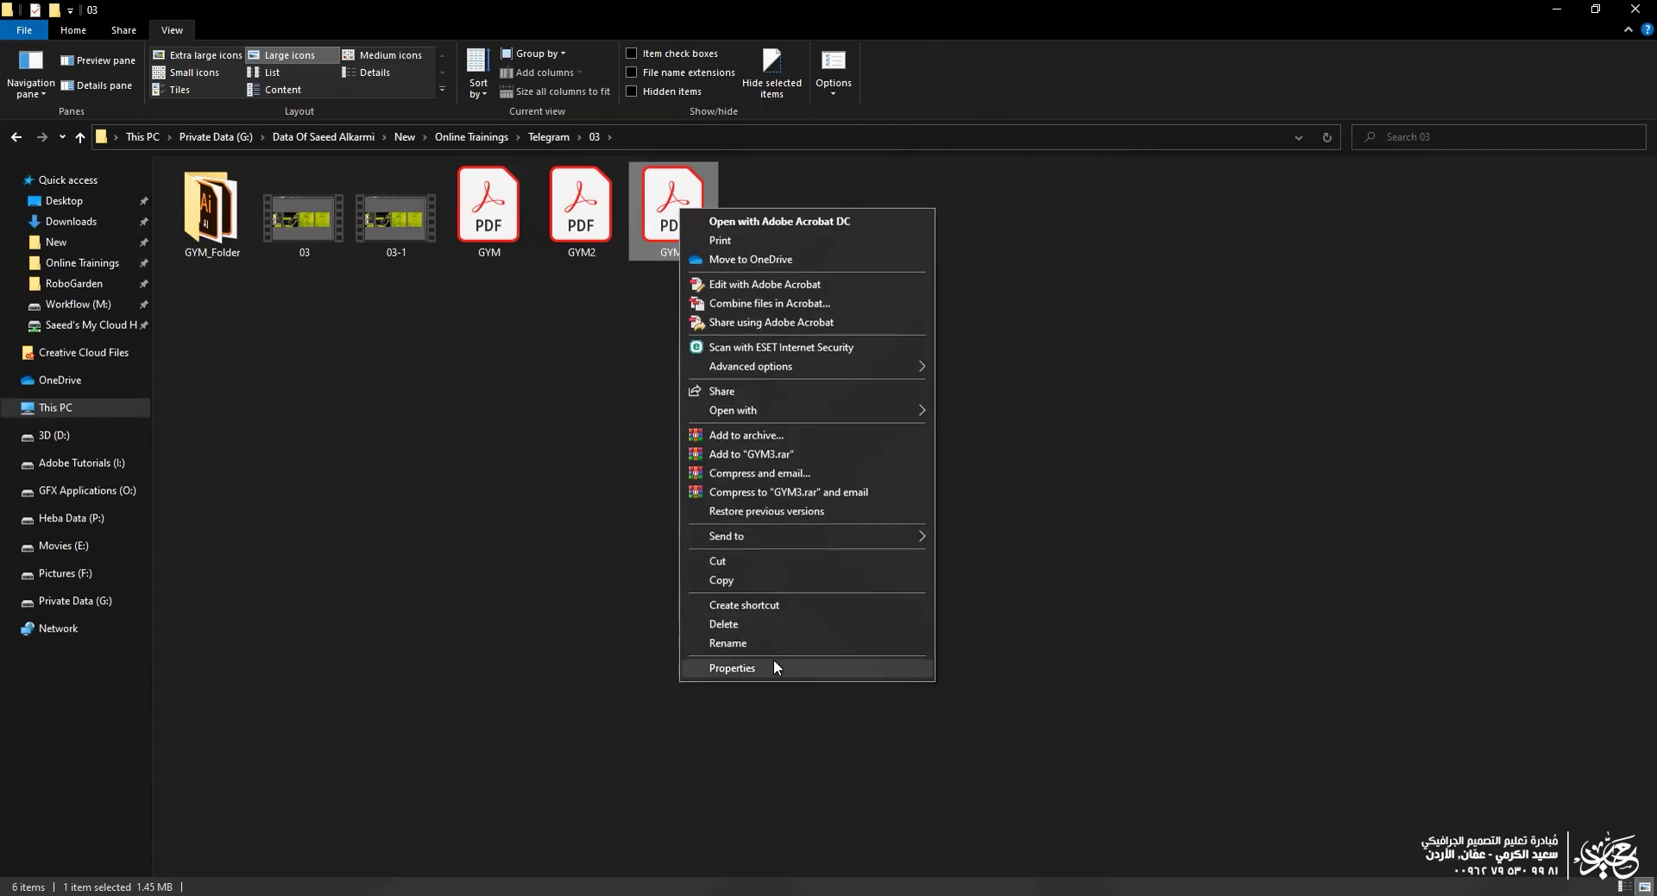
click(776, 663)
drag(809, 423, 772, 424)
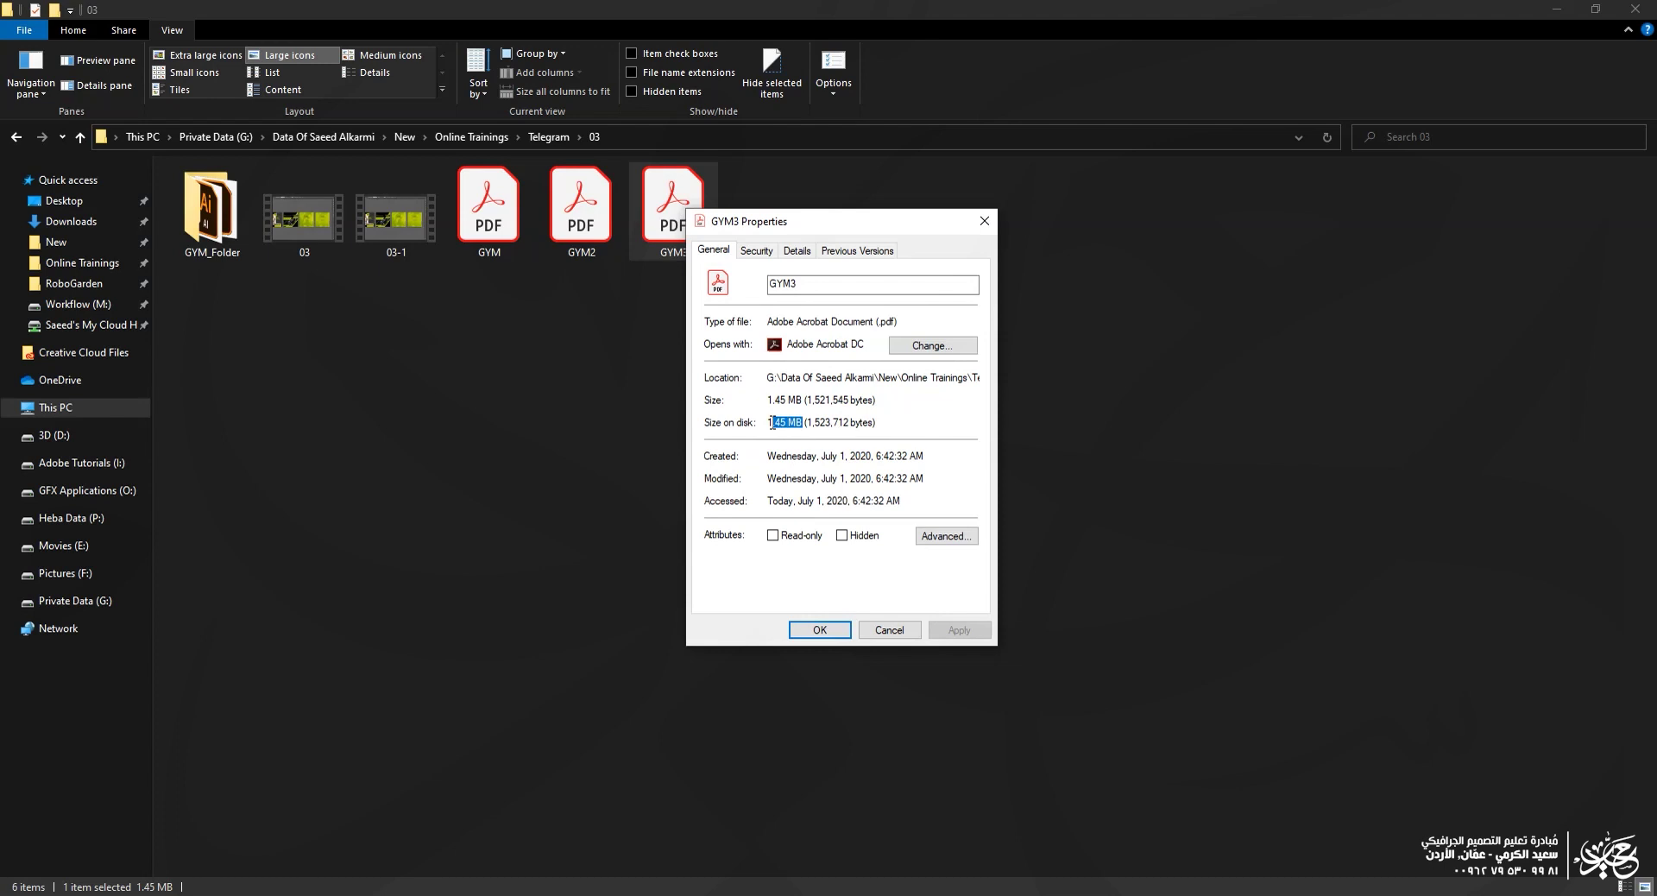
click(889, 629)
double_click(664, 226)
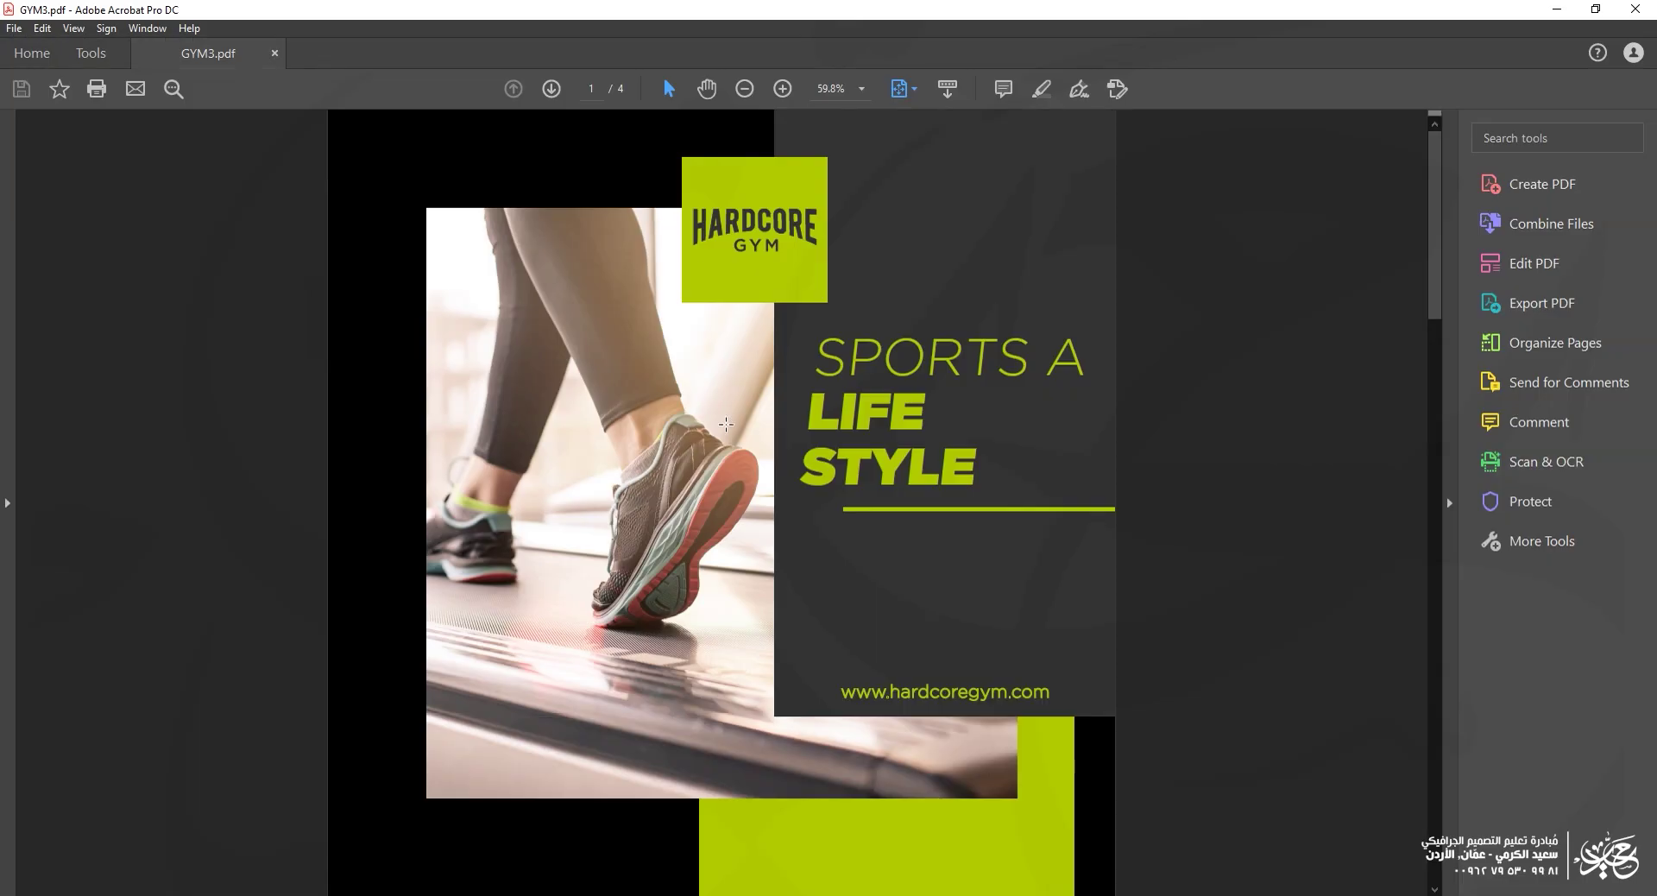
Step: Zoom to 124% on page 2's boxer photo and pan to the FOLLOW US heading and social icons
scroll(726, 424, down, 1)
drag(546, 400, 1020, 761)
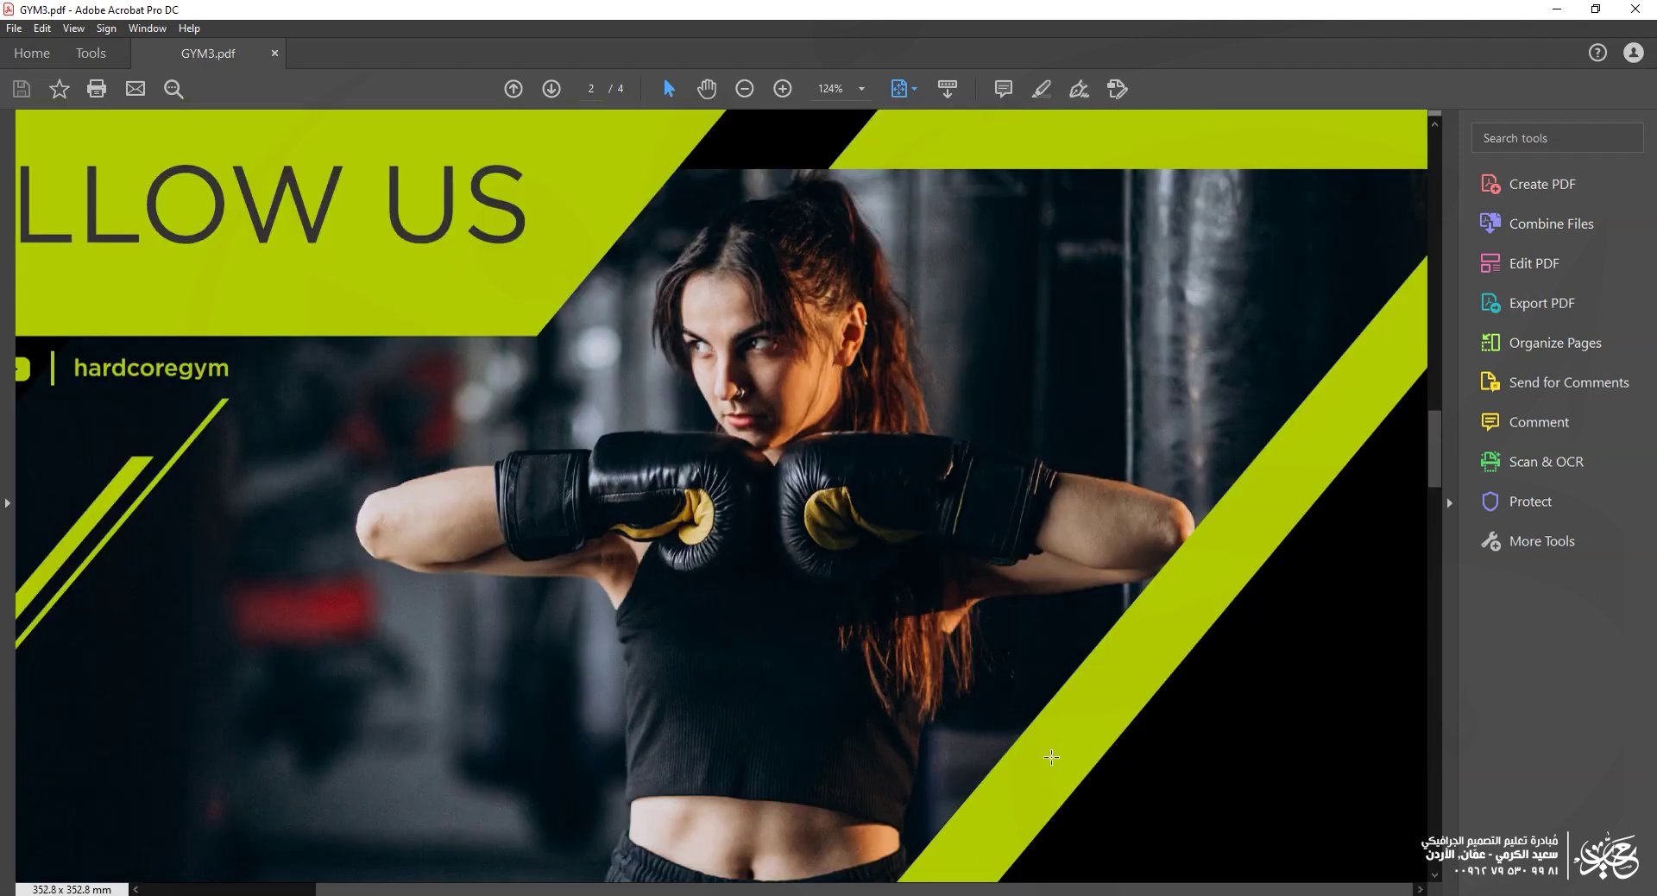
drag(723, 471, 886, 555)
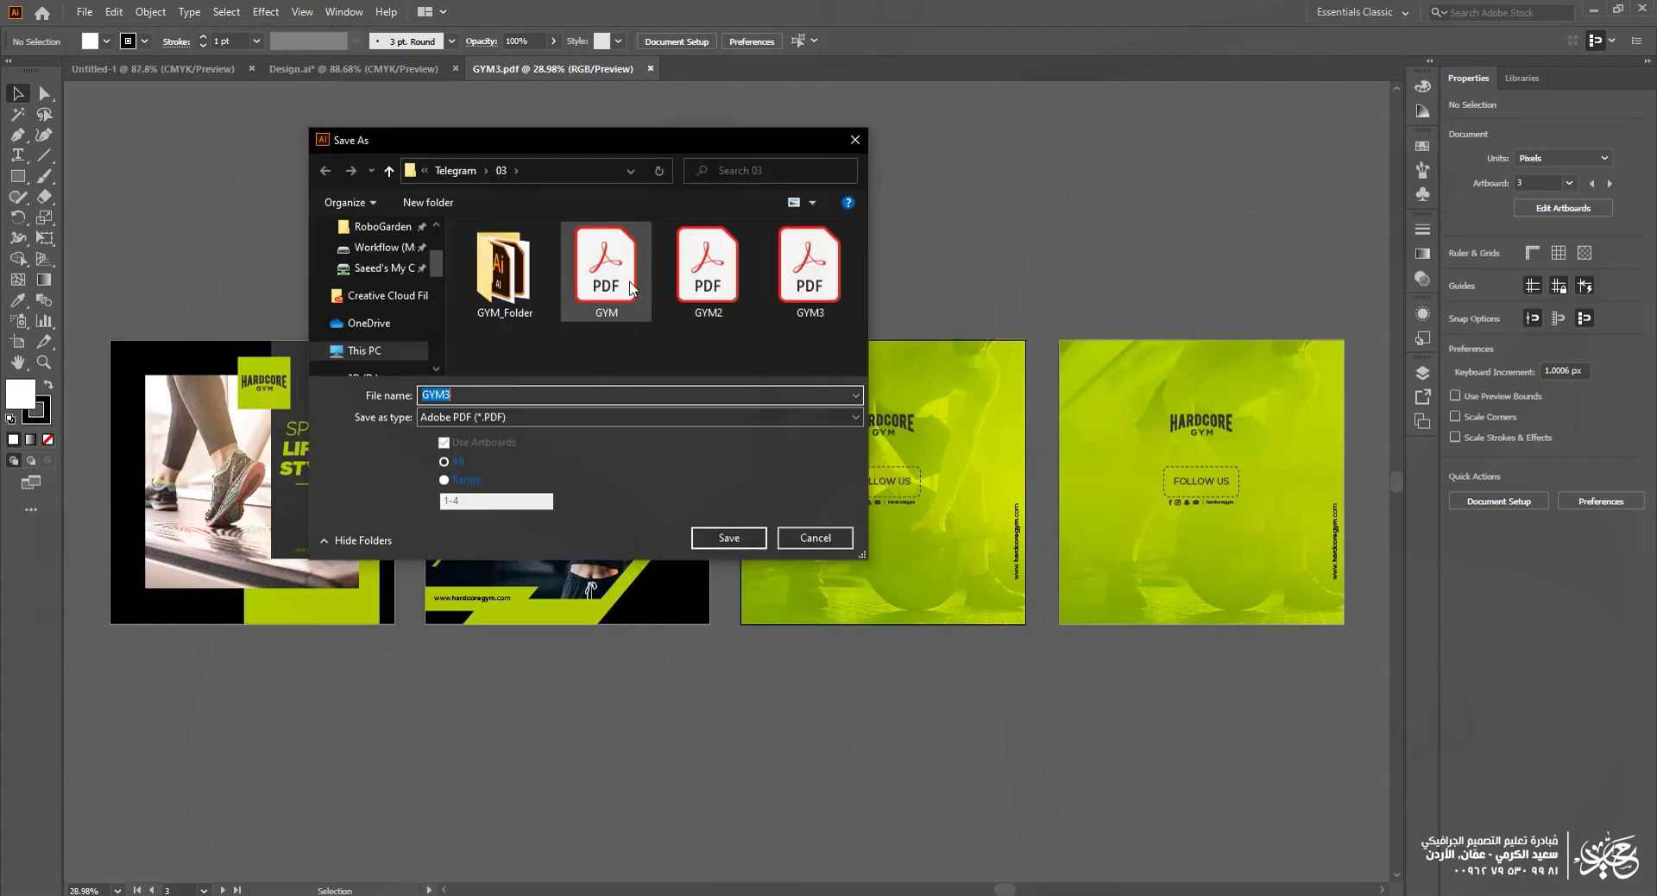
Step: Rename the Save As file to GYM34 and save it as an Adobe PDF
click(472, 394)
text(4)
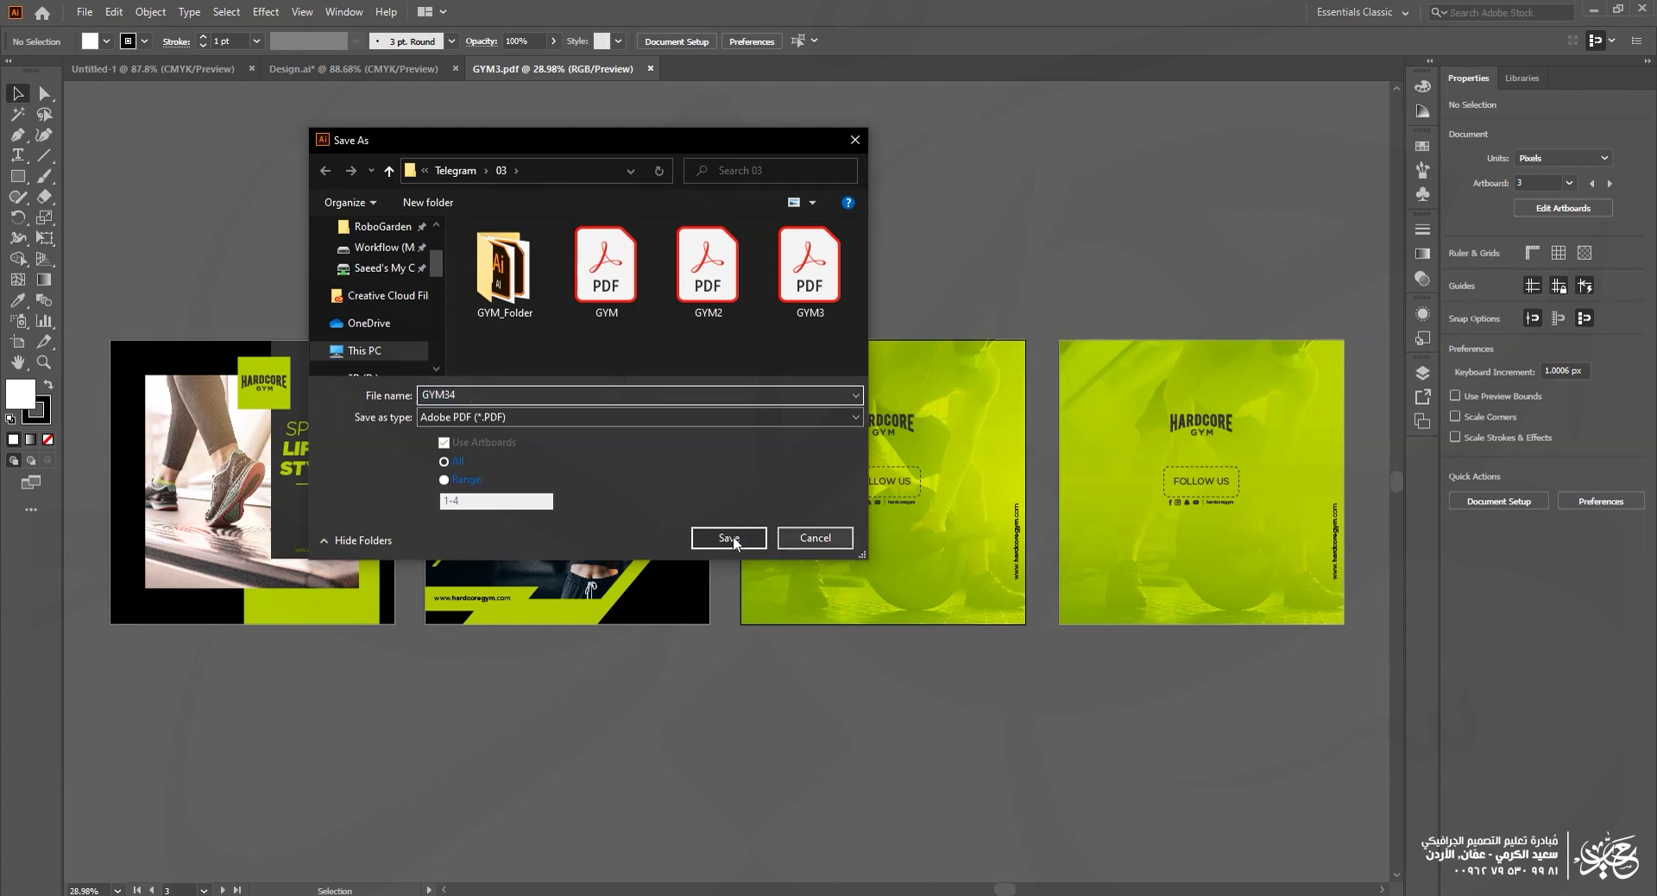
click(733, 536)
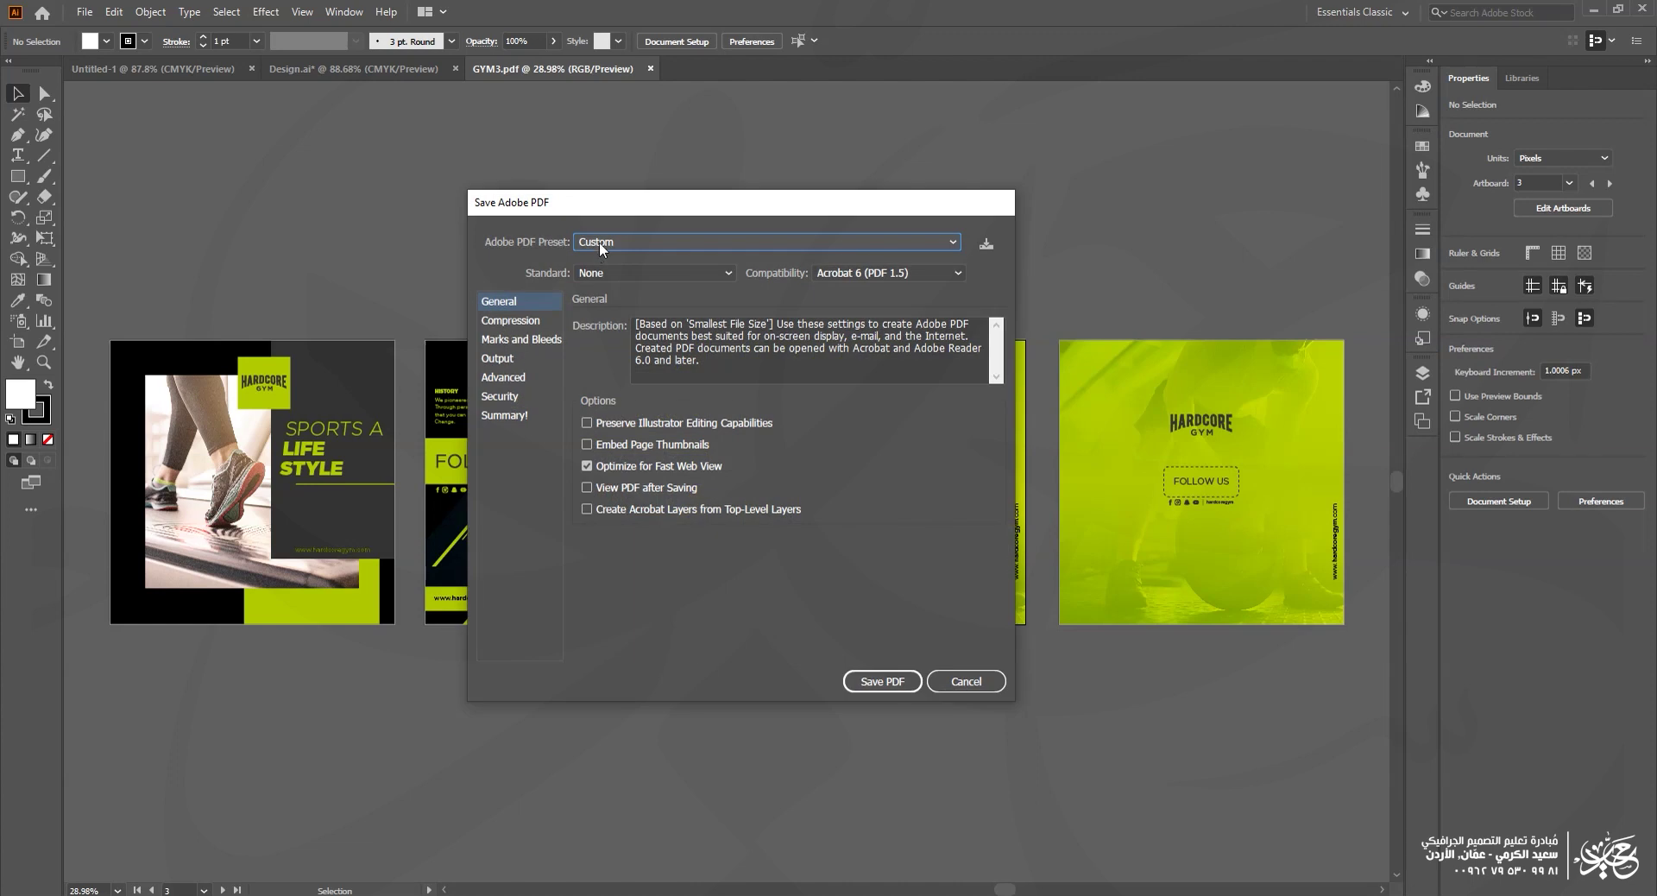
Step: Apply the [High Quality Print] preset to GYM34's PDF settings and view Marks and Bleeds
click(519, 322)
click(626, 242)
click(632, 307)
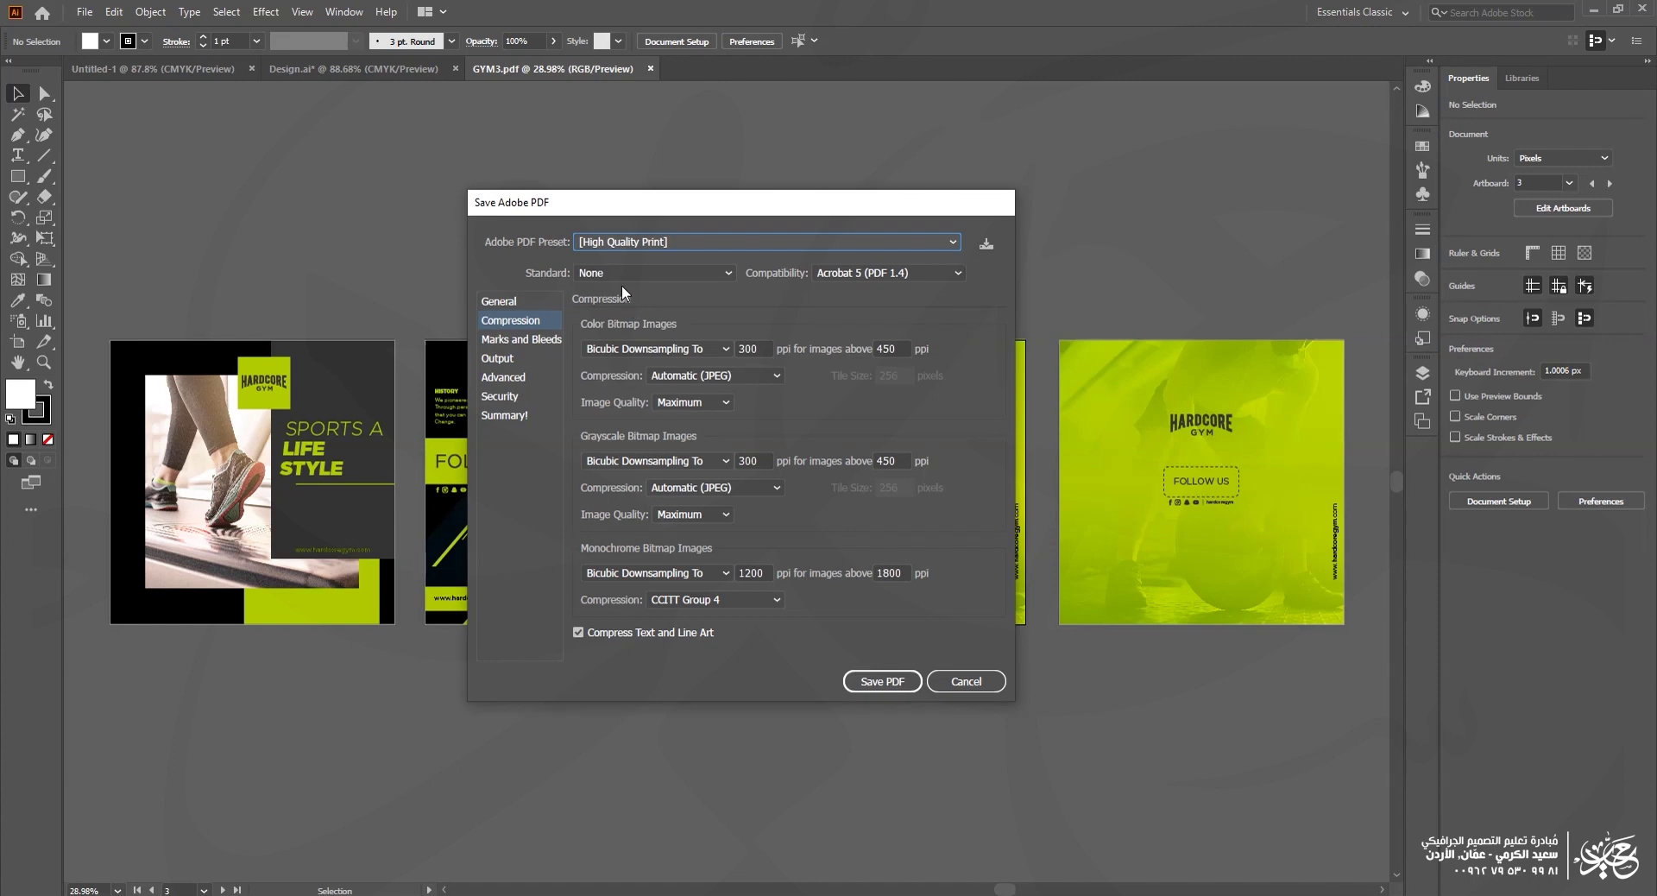
click(520, 339)
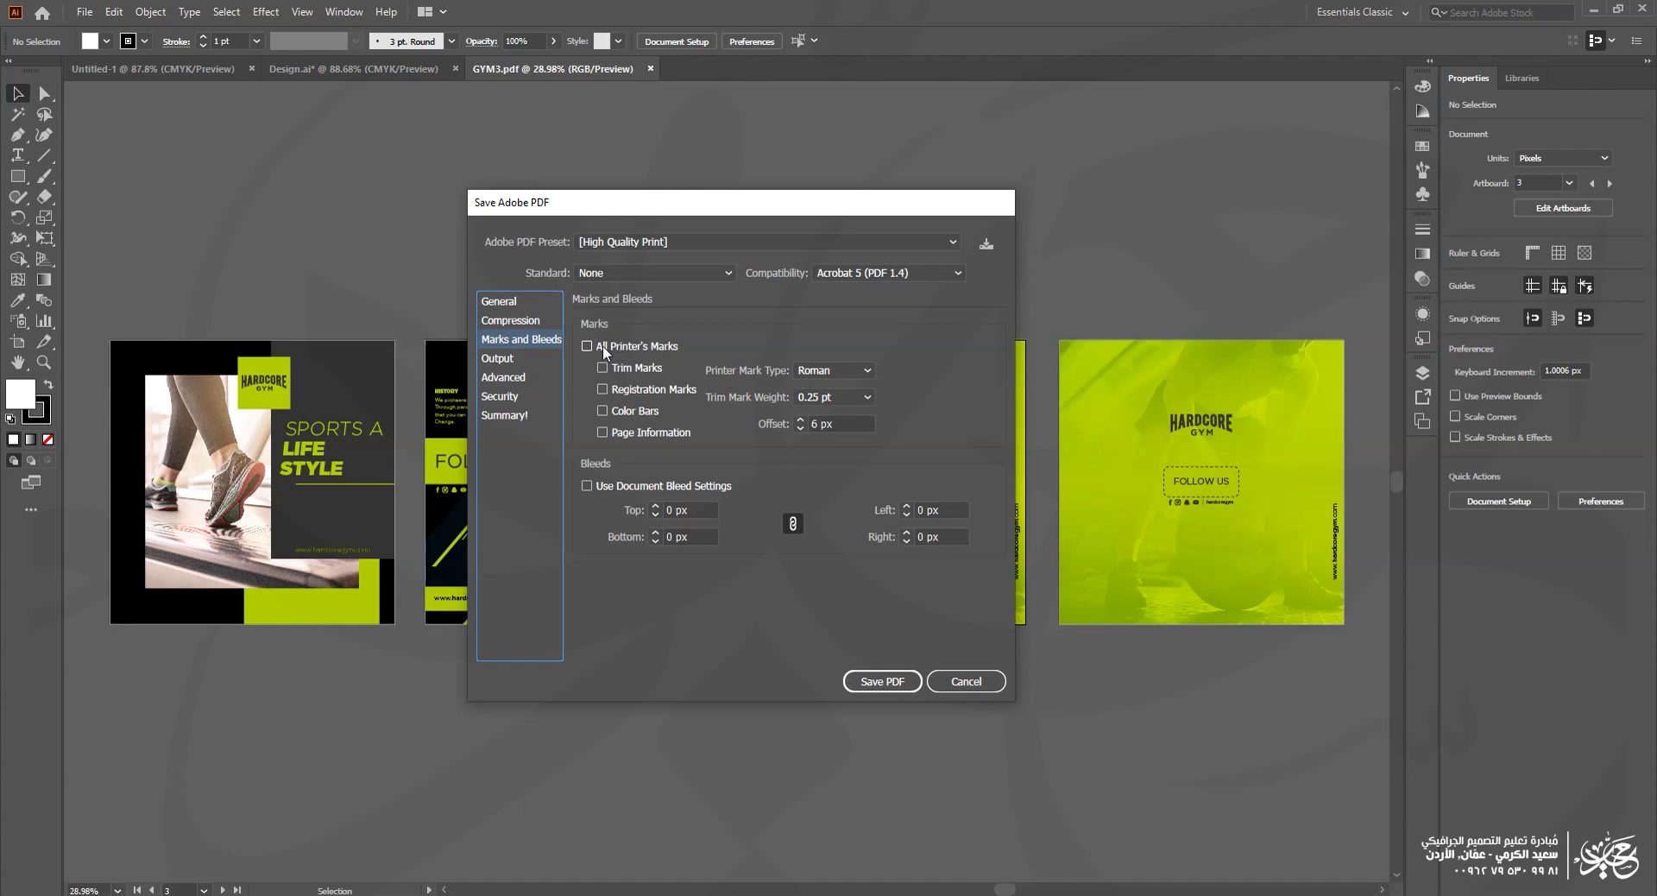
Step: Enable All Printer's Marks and move to the Security settings
click(603, 345)
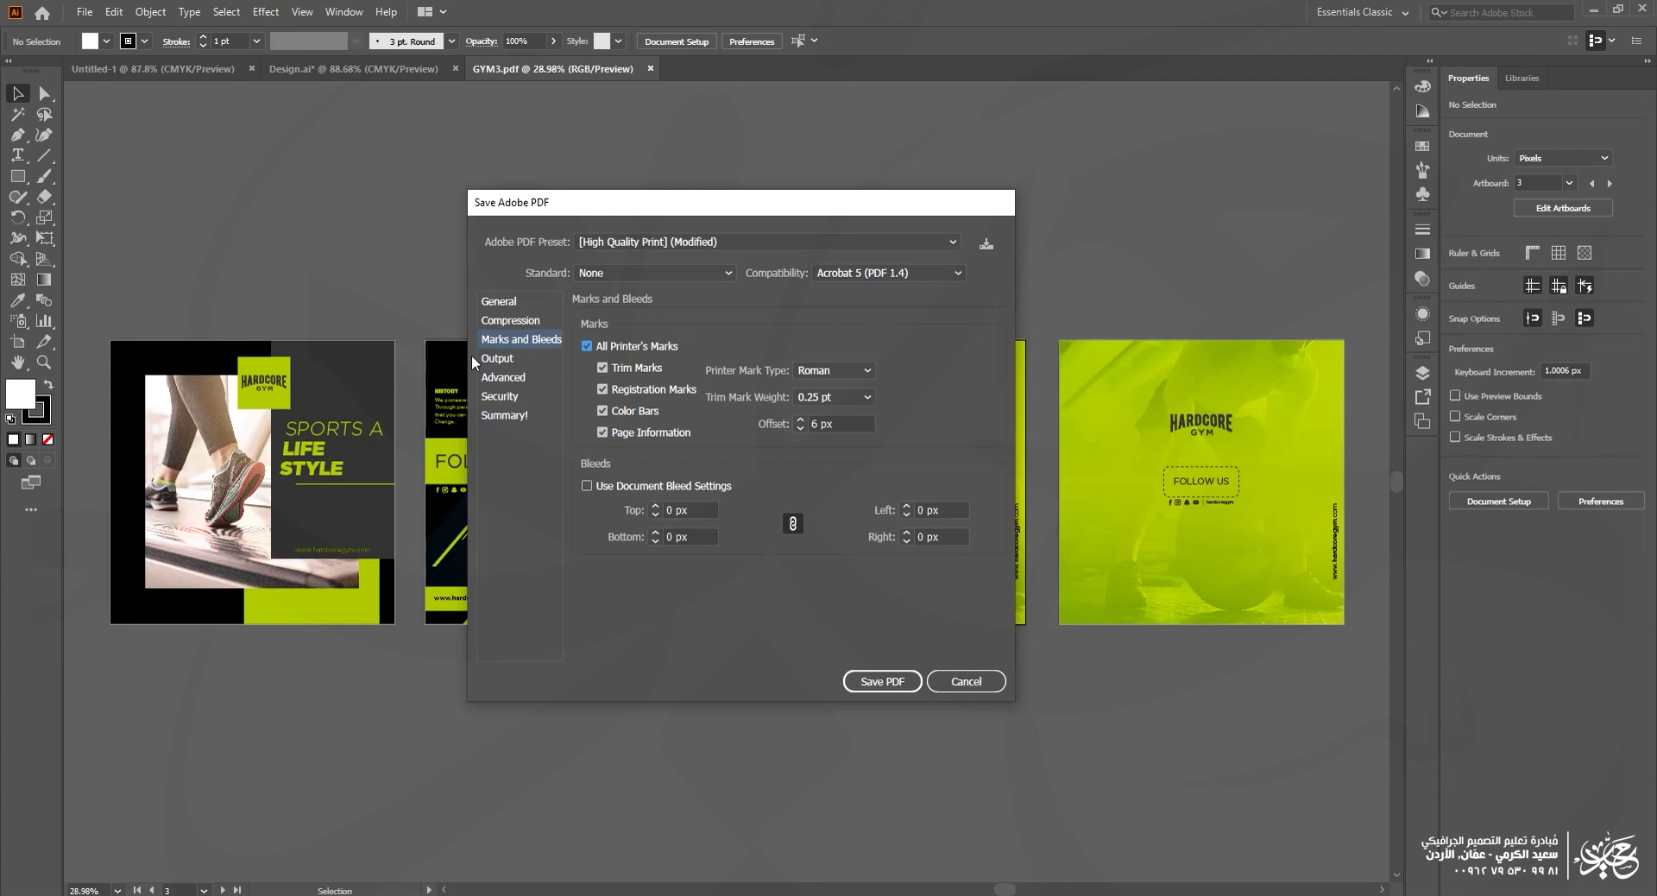
click(486, 397)
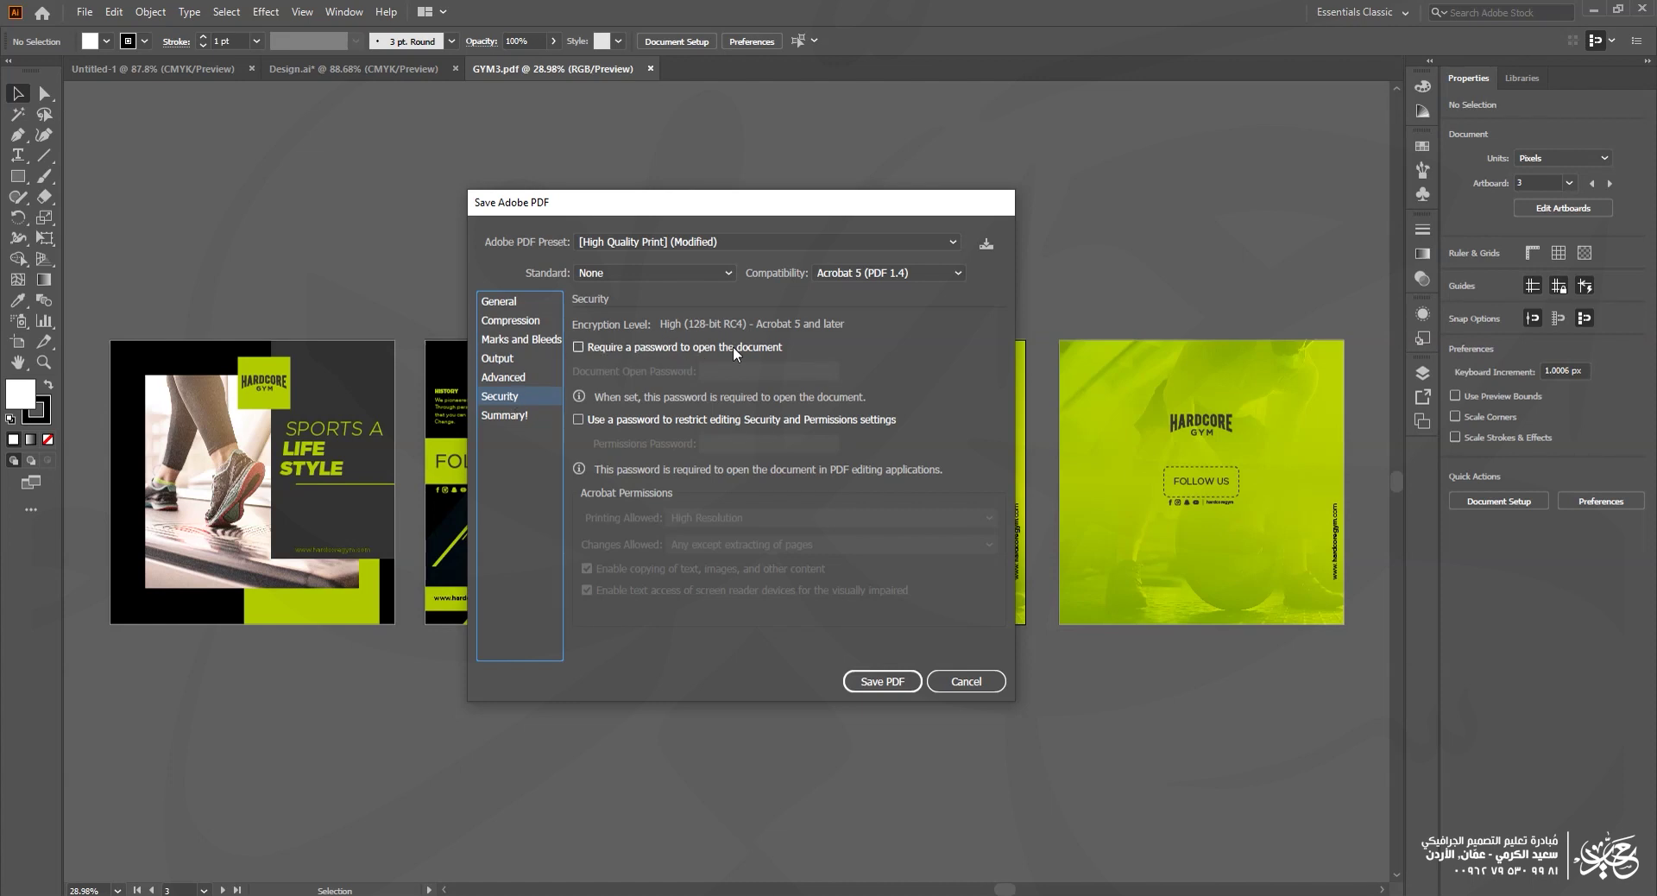
Step: Require a document open password and enter it
click(686, 344)
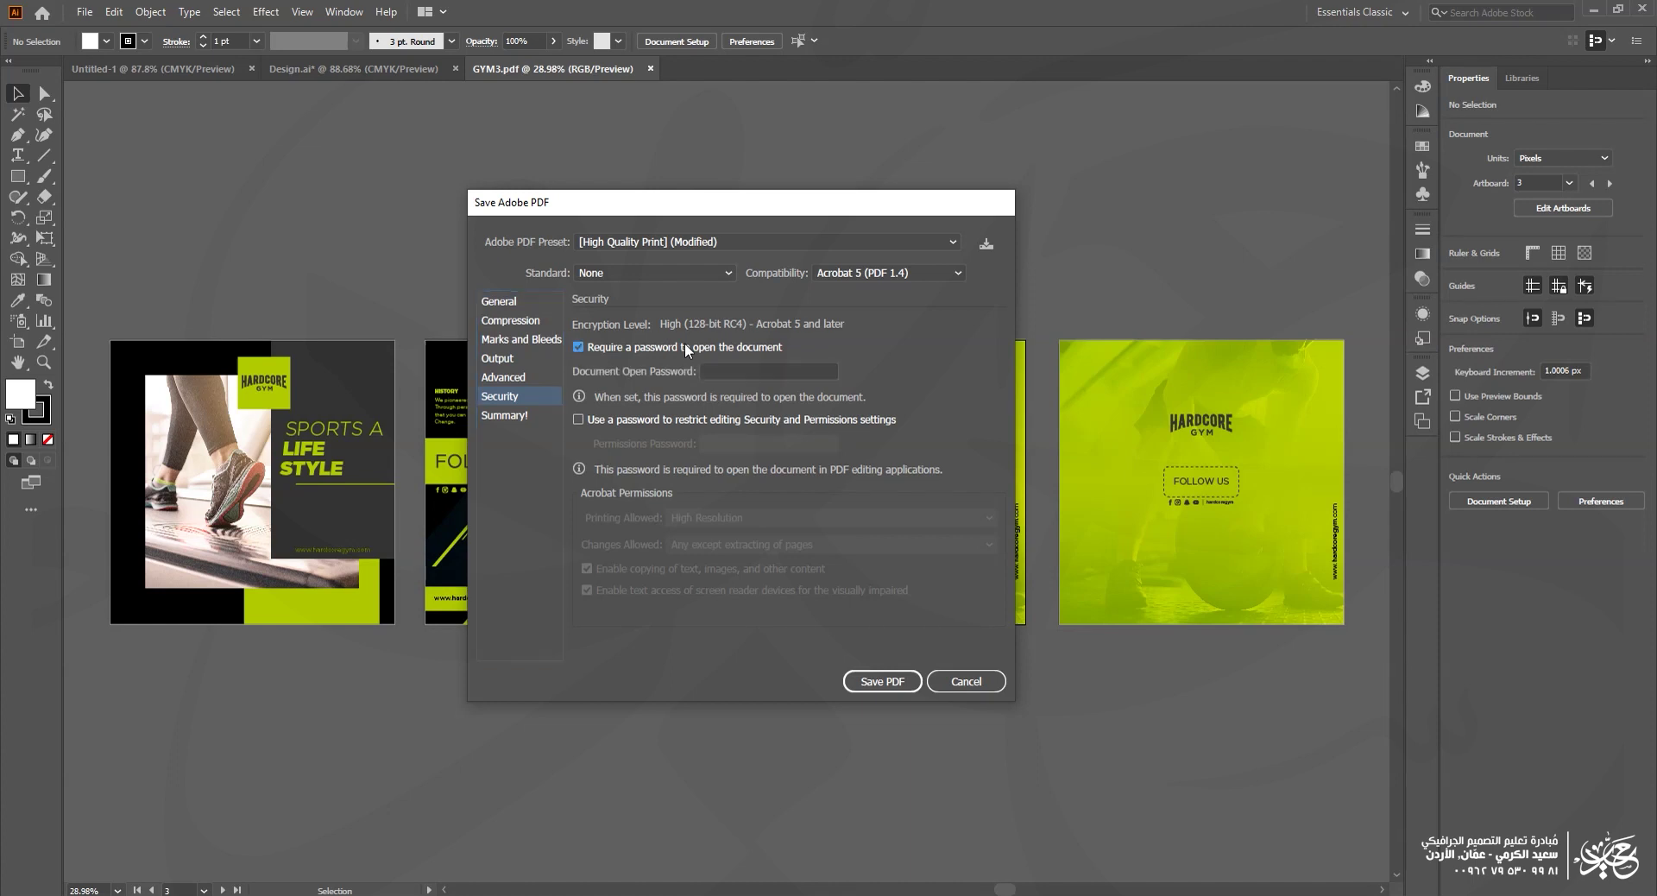
click(718, 365)
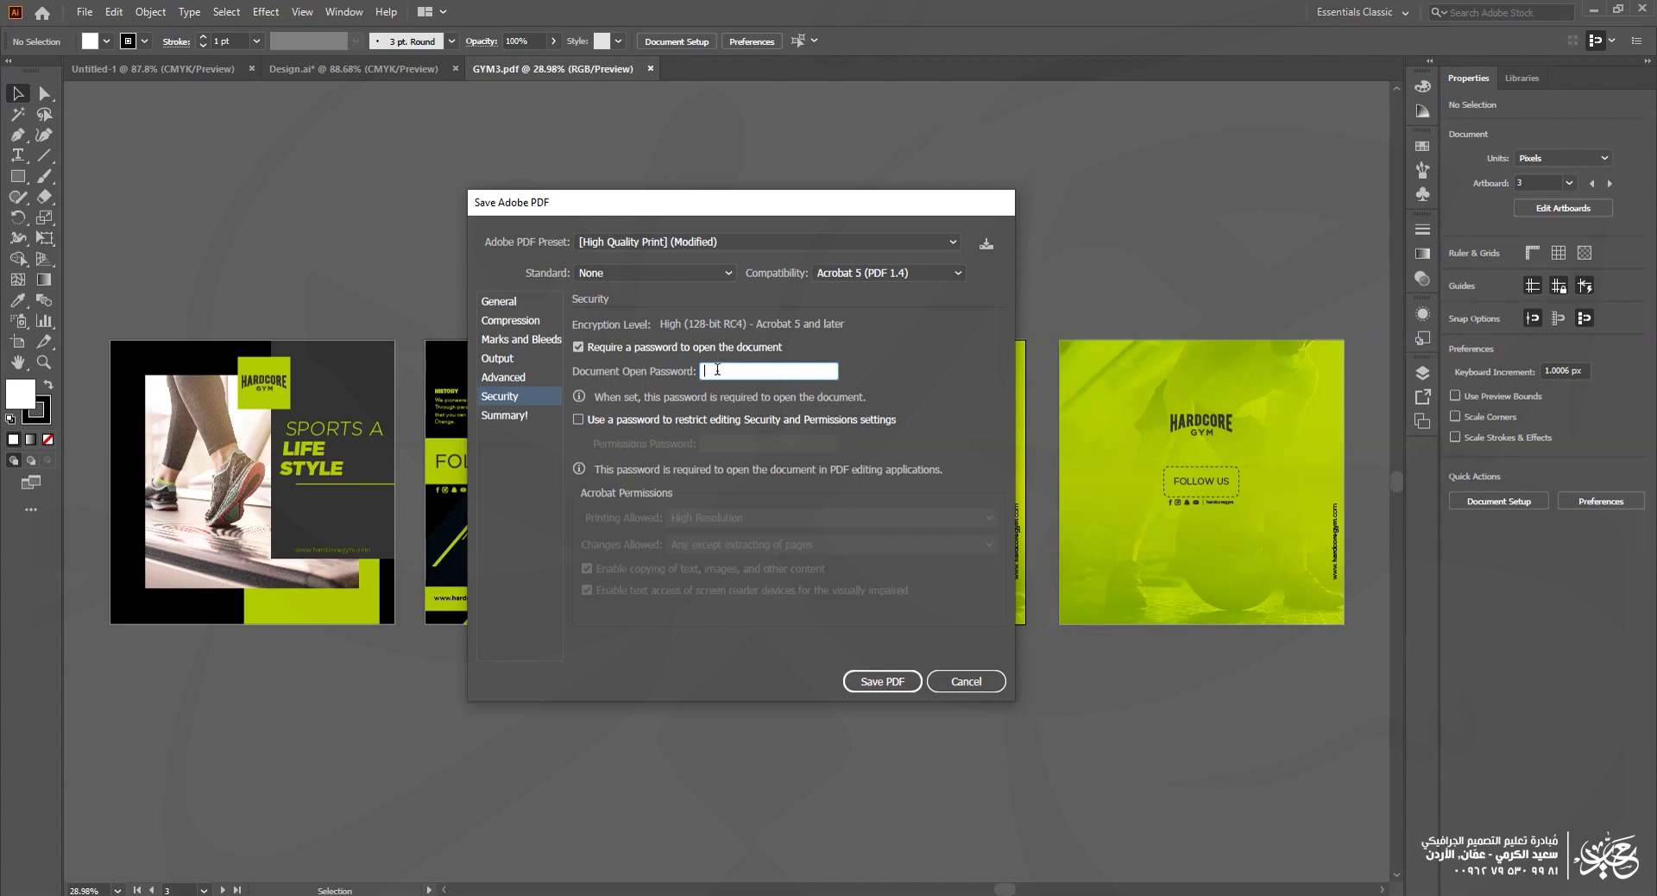
text(23)
key(BackSpace)
key(BackSpace)
Step: Restrict editing with a separate permissions password and review the printing options
click(598, 419)
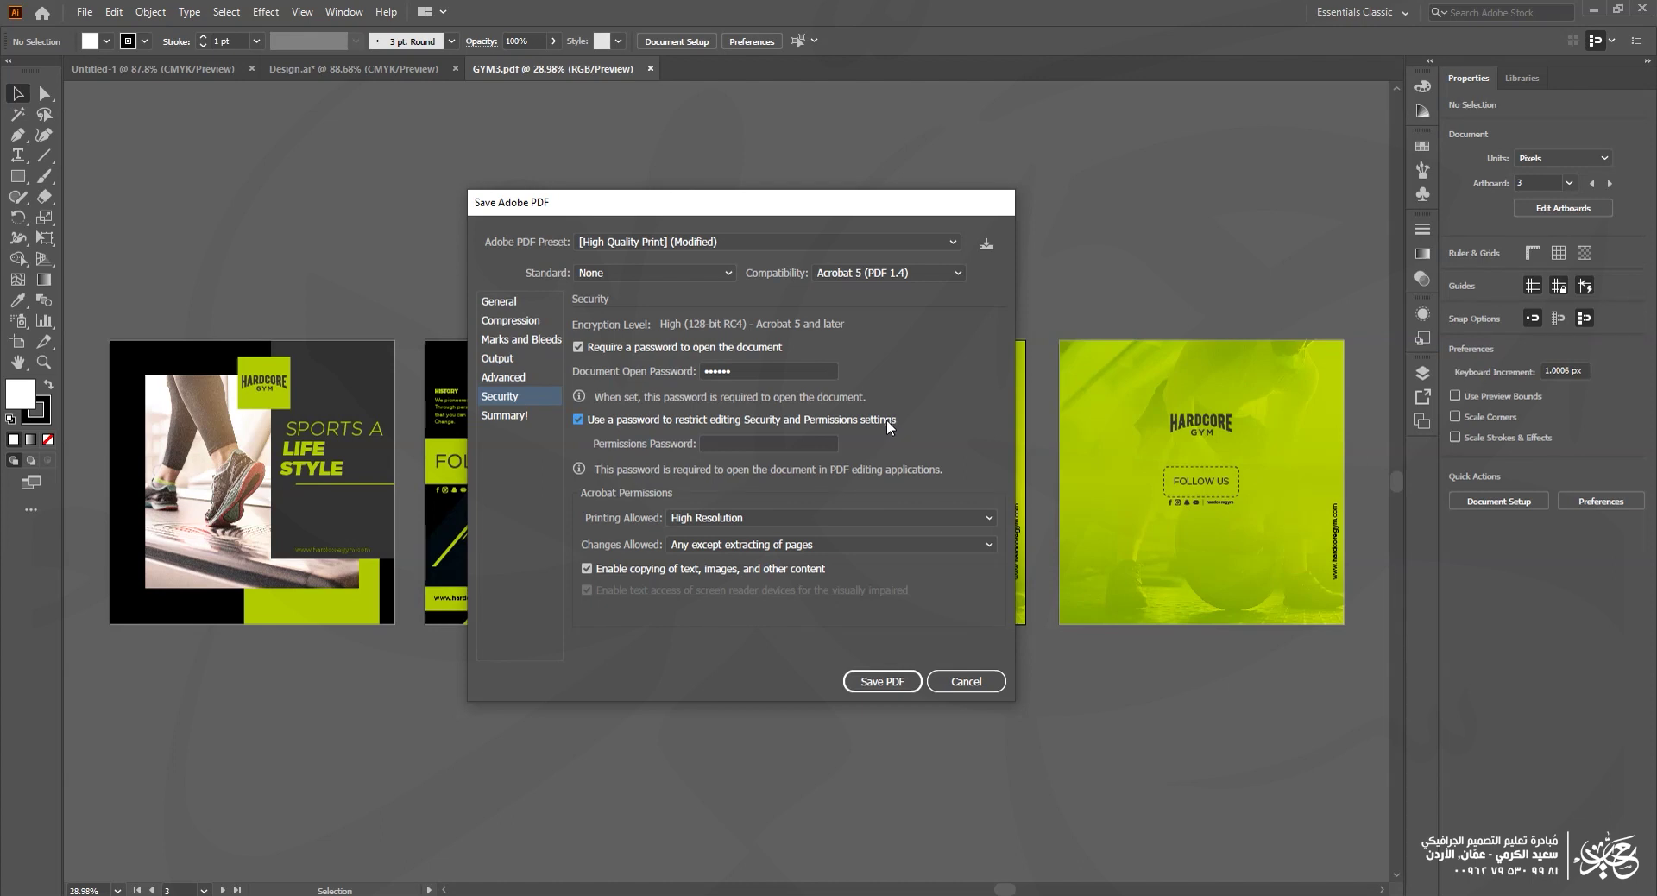
click(765, 441)
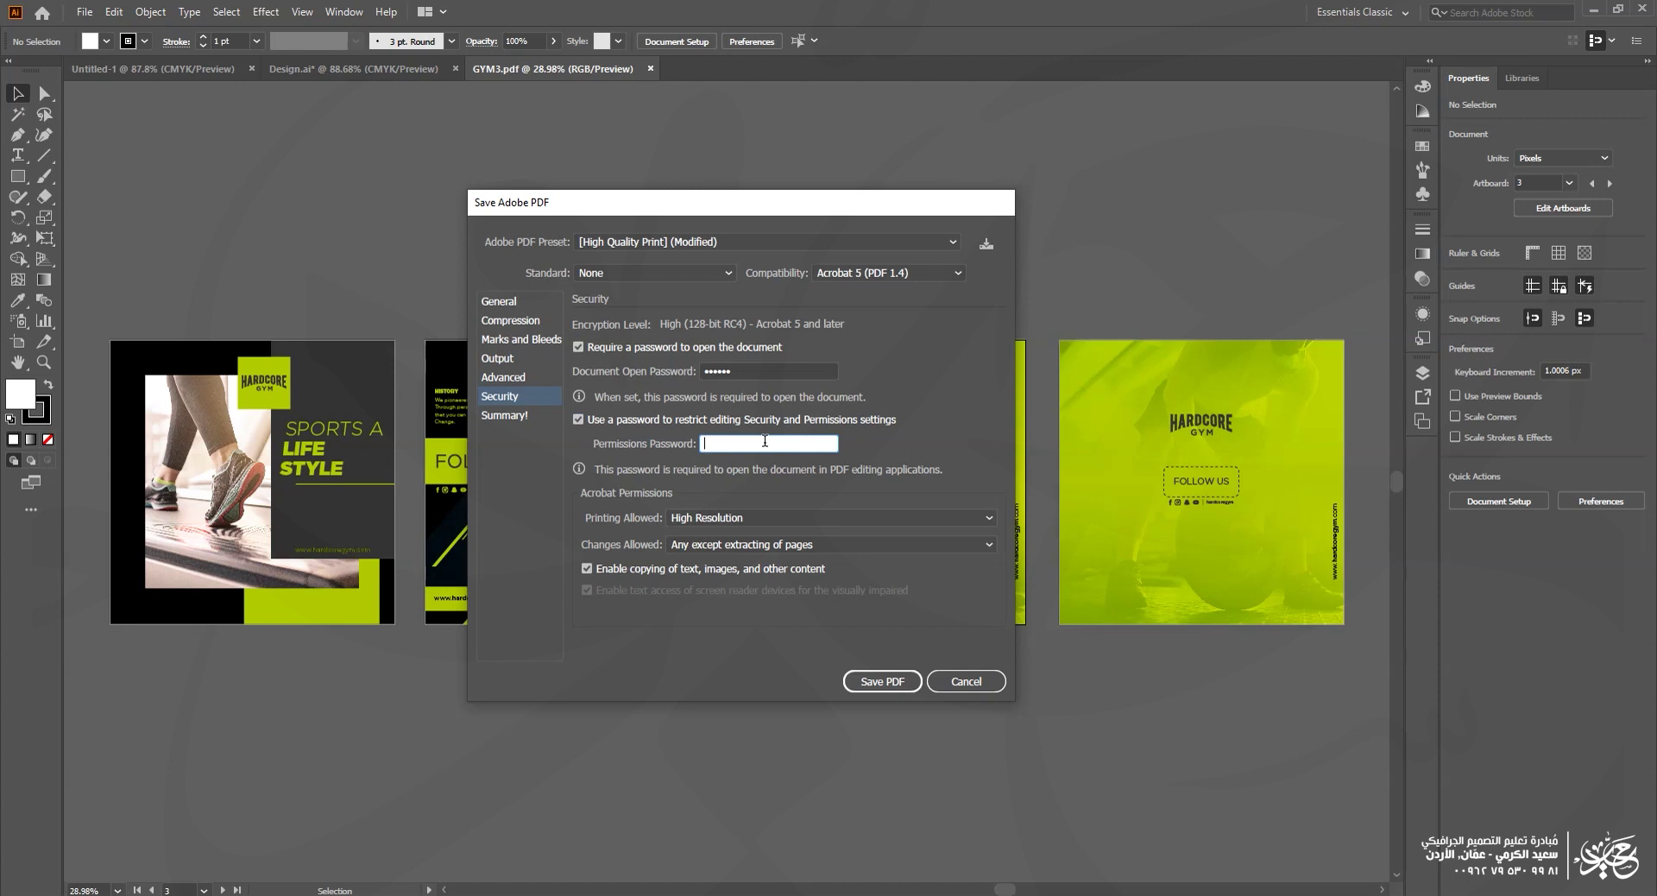
text(••••••)
click(764, 372)
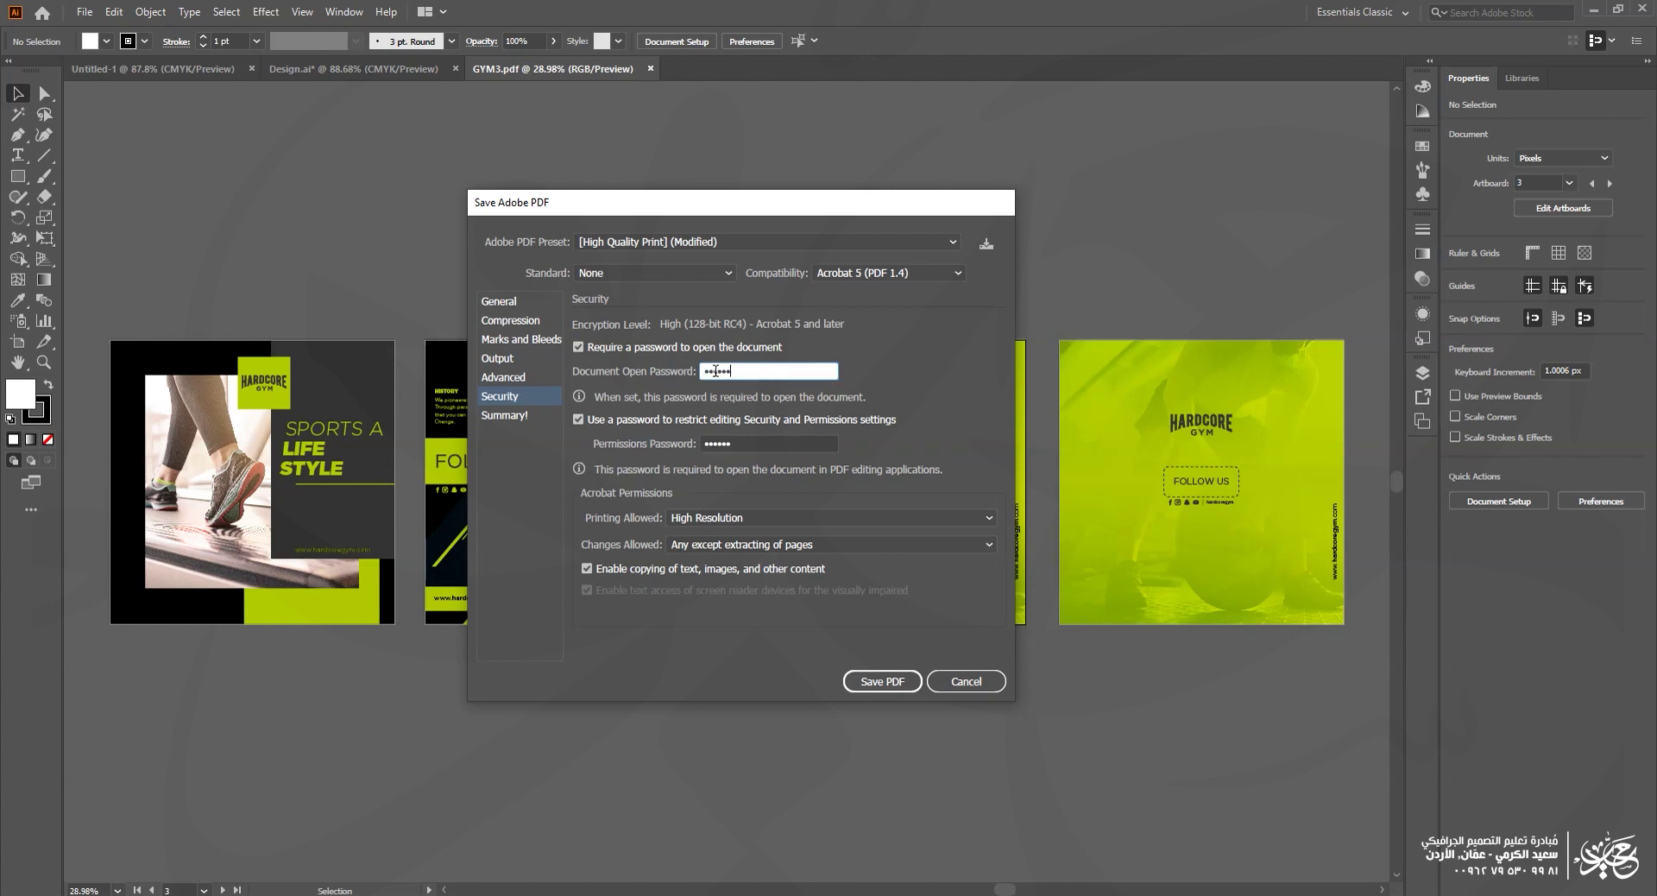
click(745, 444)
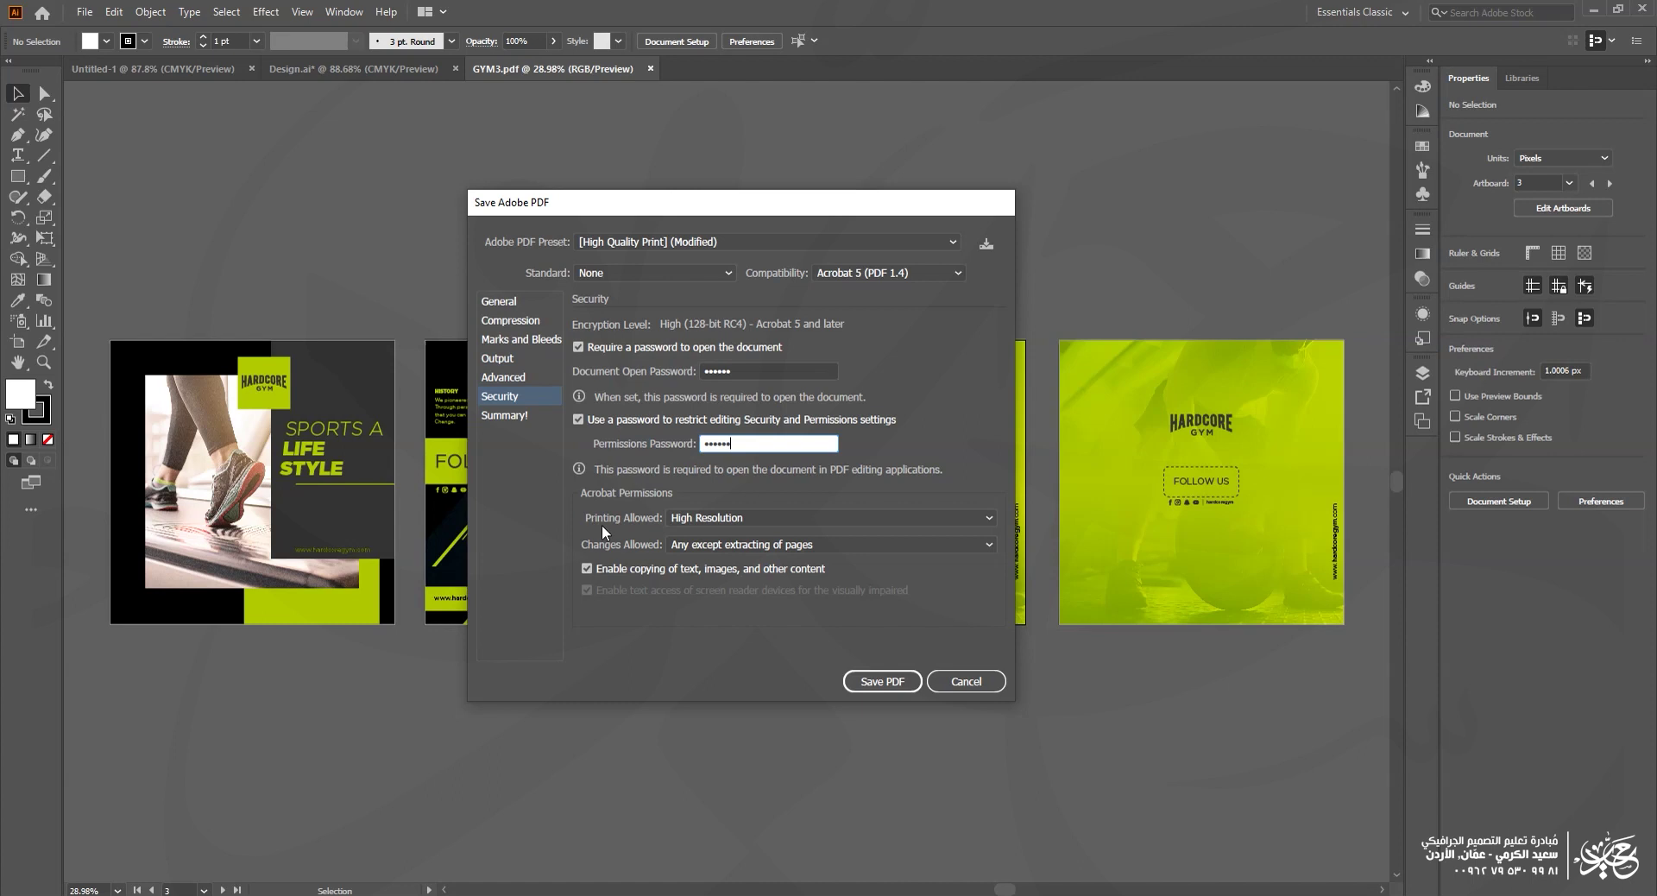
click(734, 521)
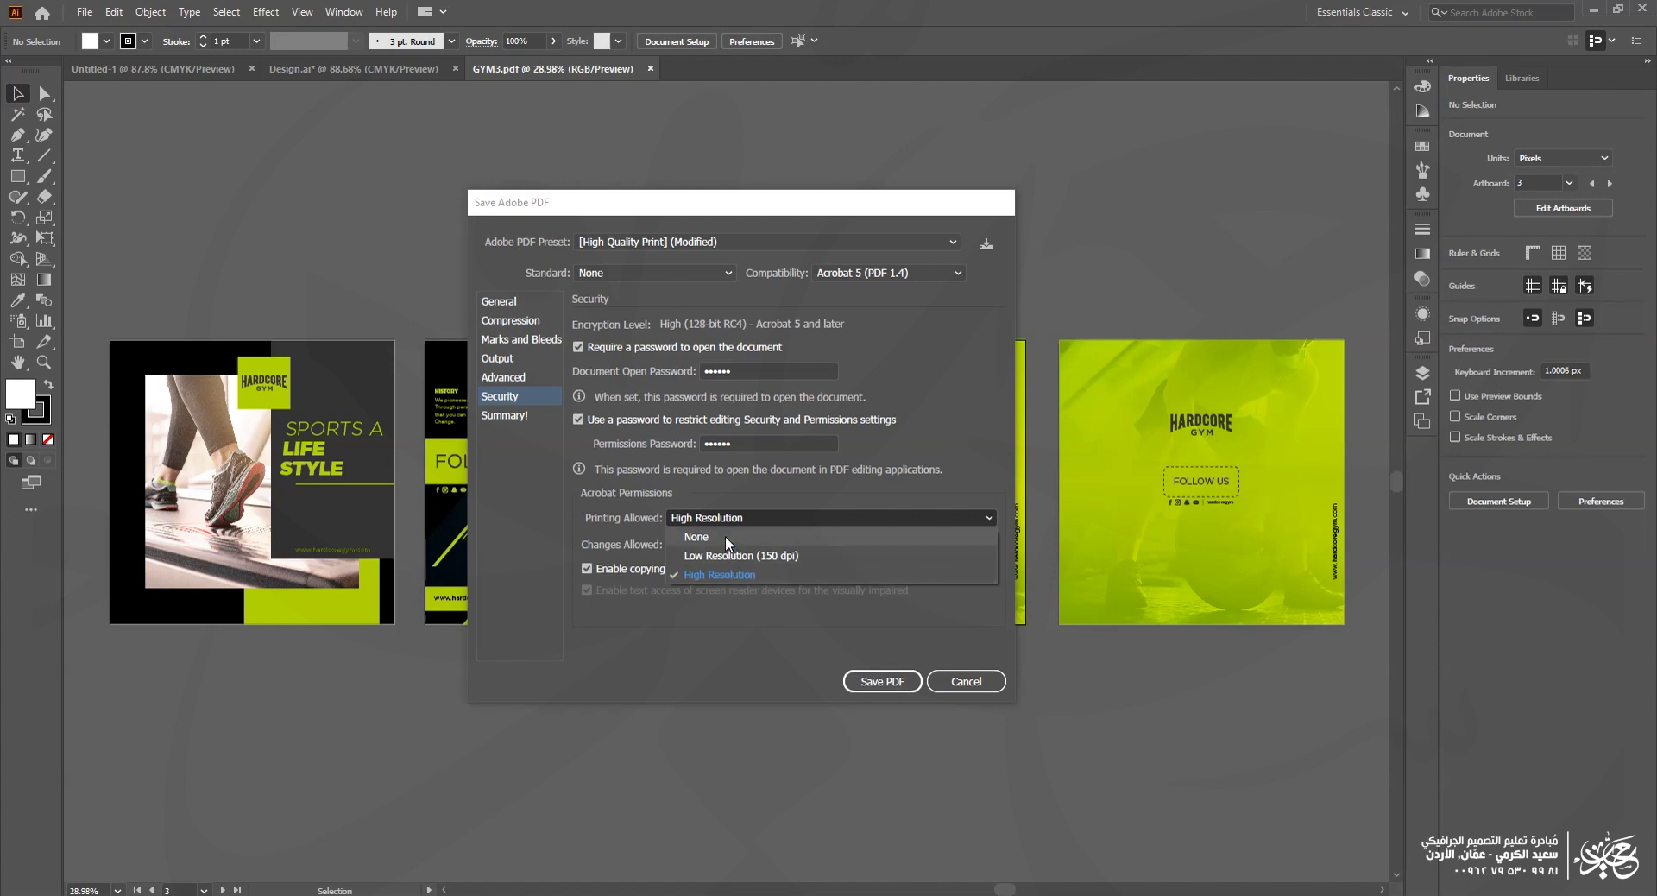
Step: Keep High Resolution printing allowed, disable copying of text and images, and save the PDF
click(721, 567)
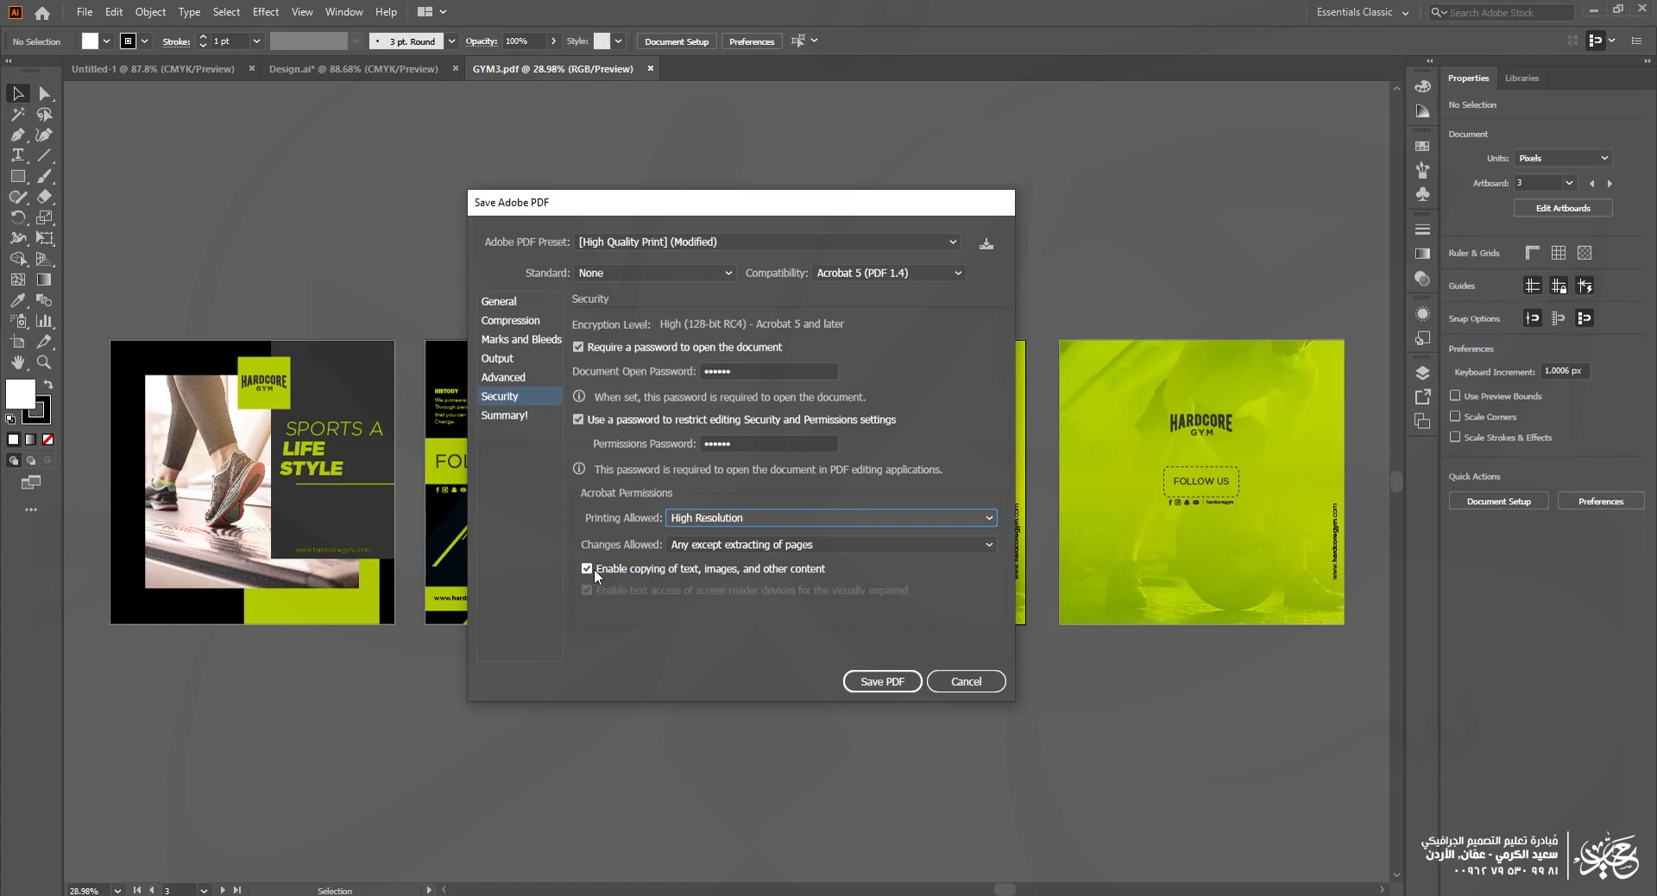
click(682, 566)
click(699, 564)
click(712, 561)
click(747, 566)
click(722, 568)
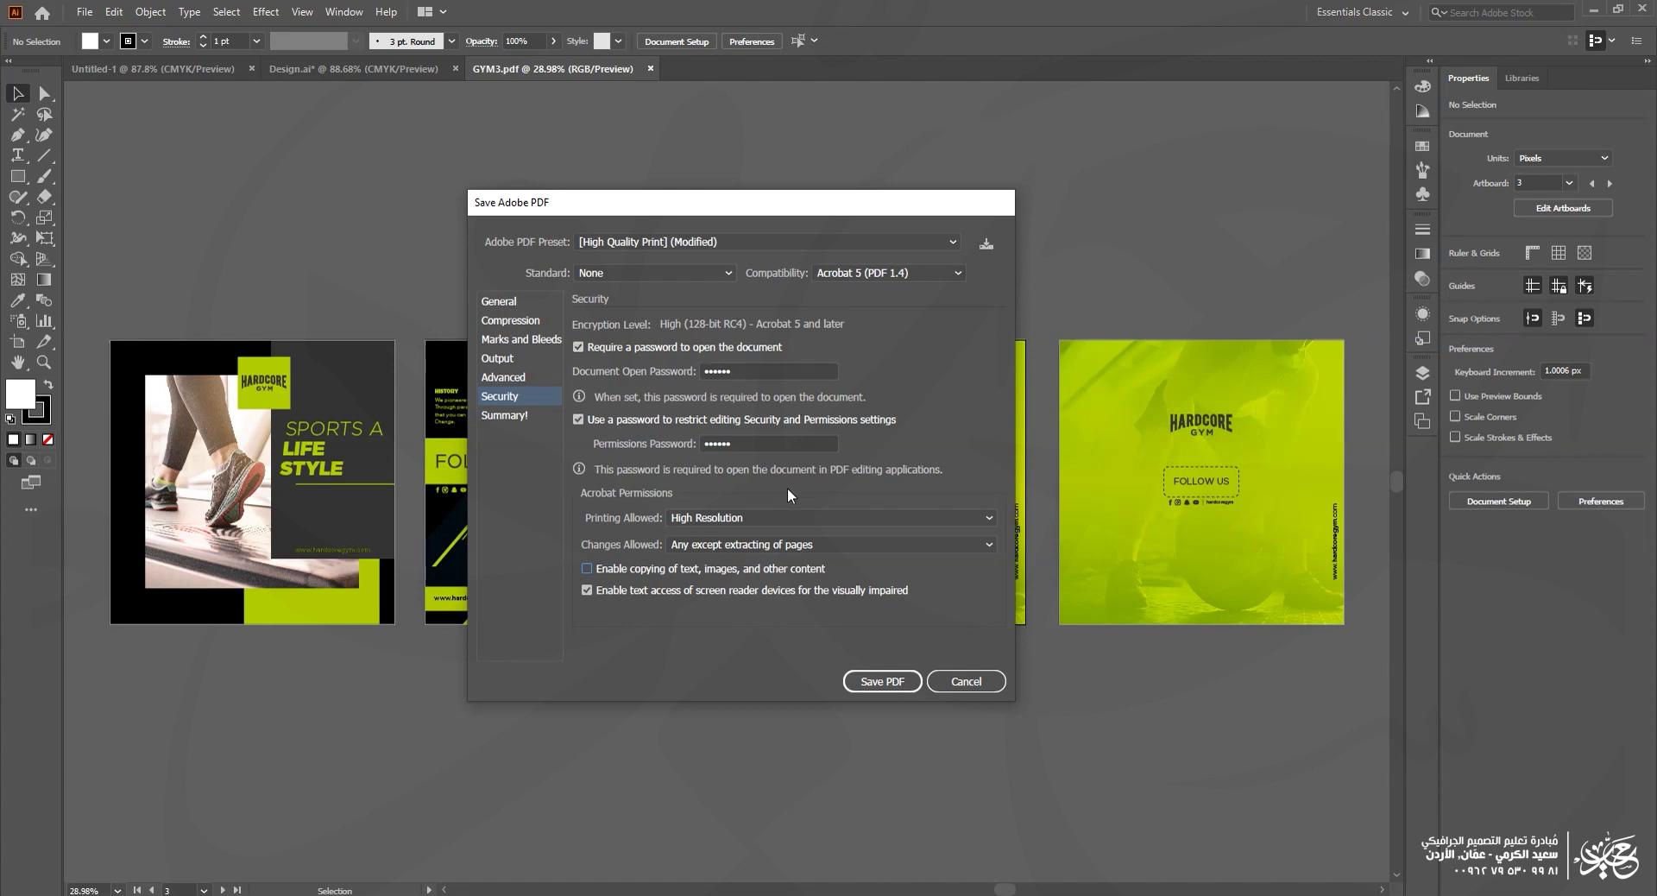
click(882, 683)
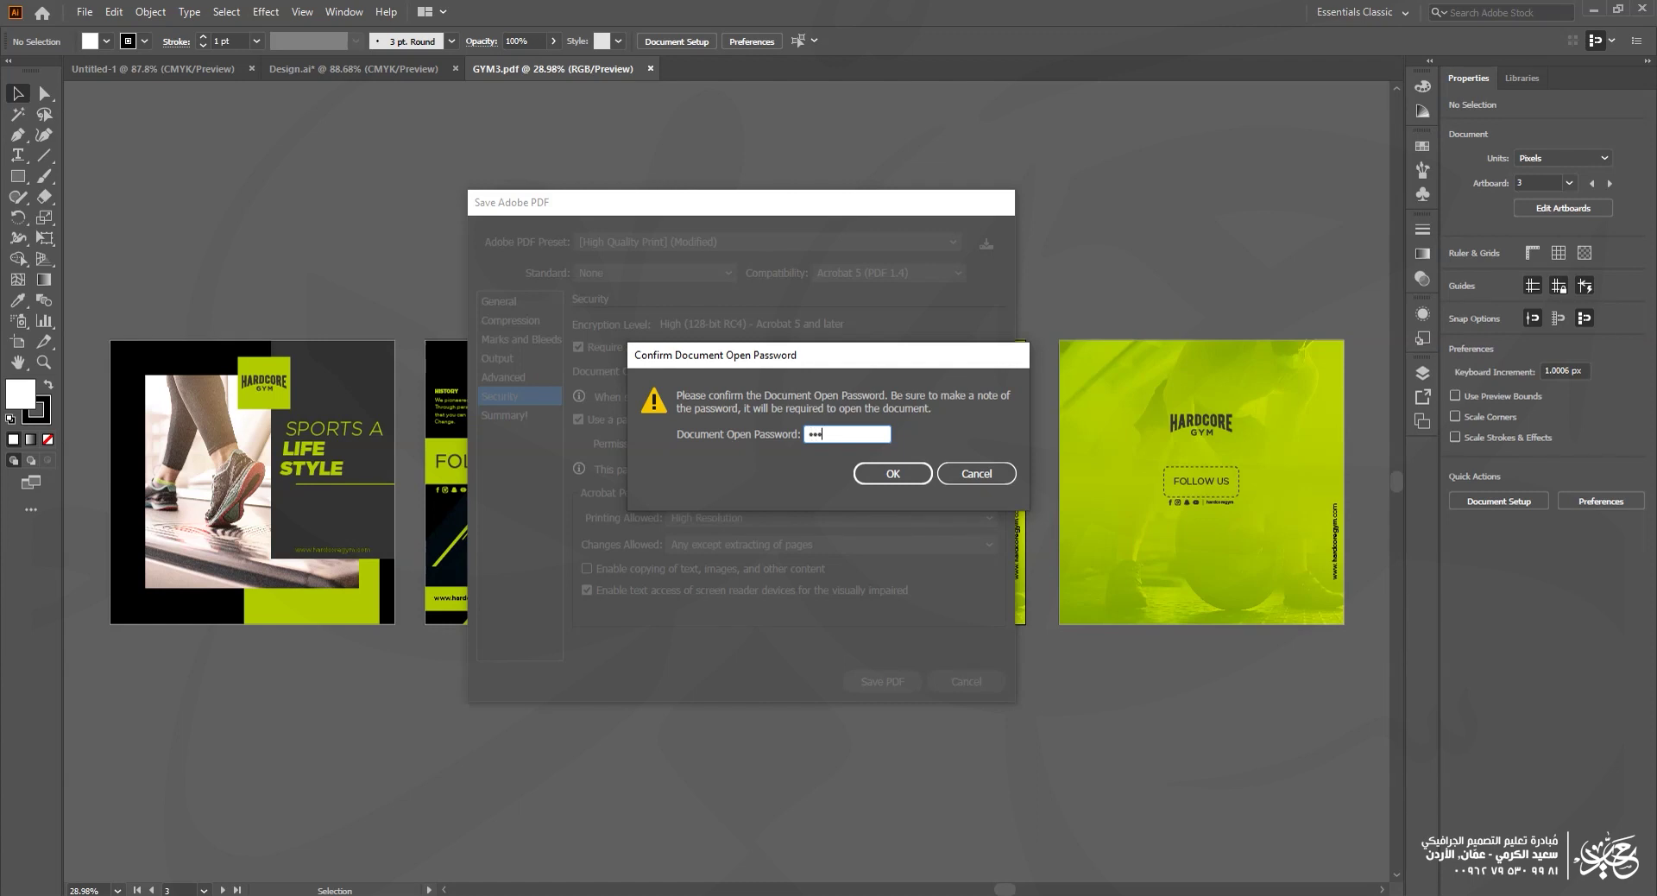
Step: Confirm the document open and permissions passwords to save GYM34, then switch to File Explorer
click(893, 473)
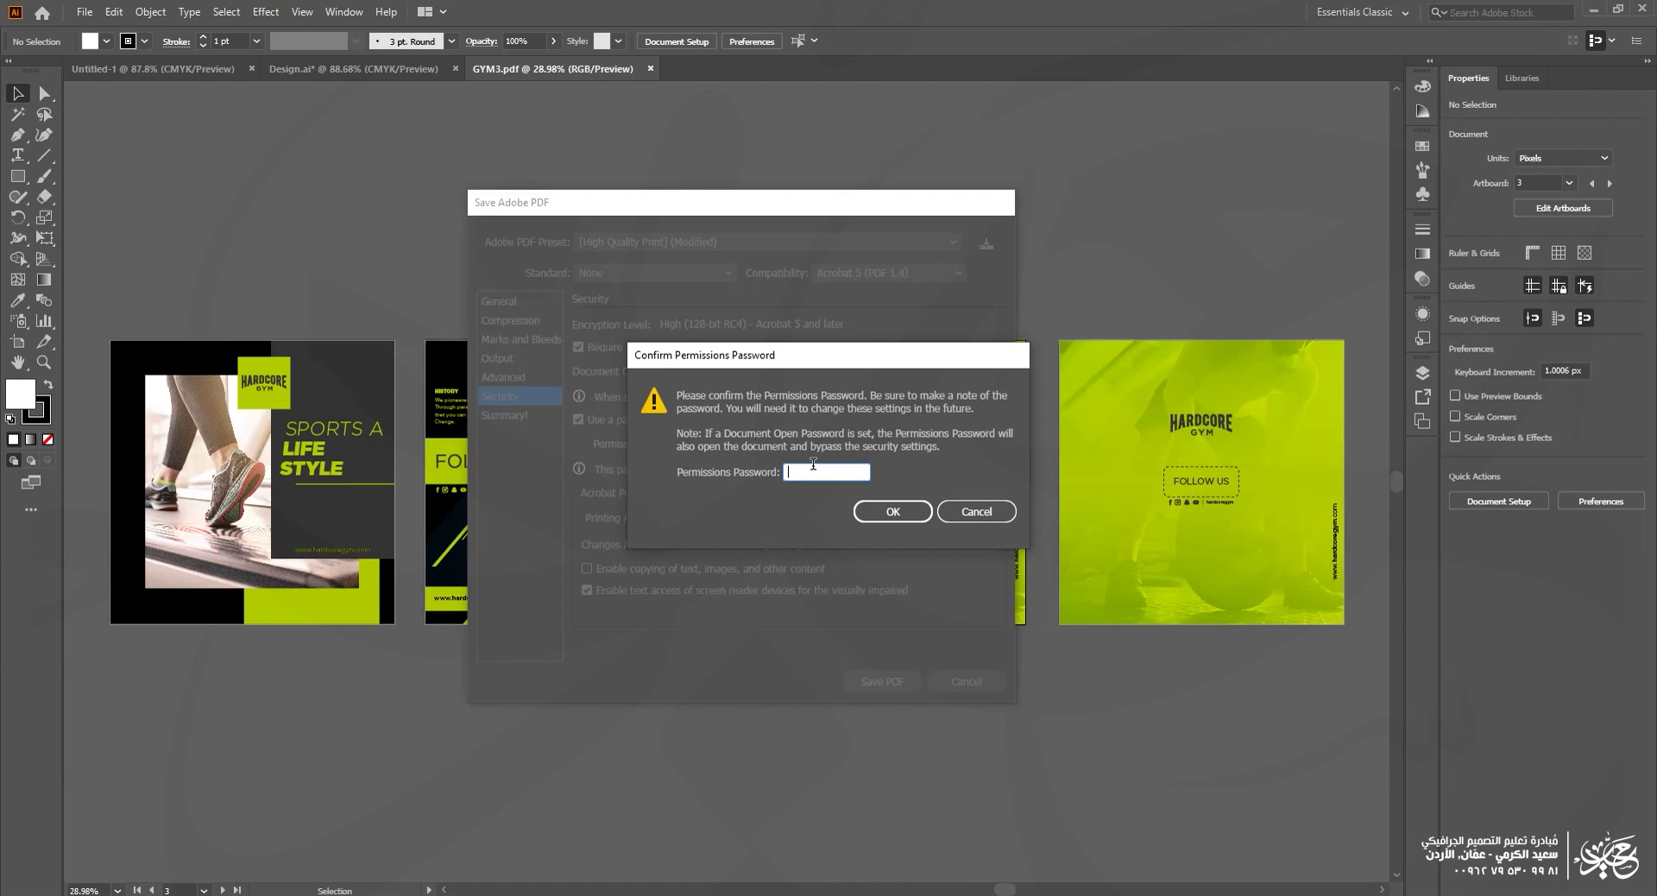
text(123456)
click(909, 511)
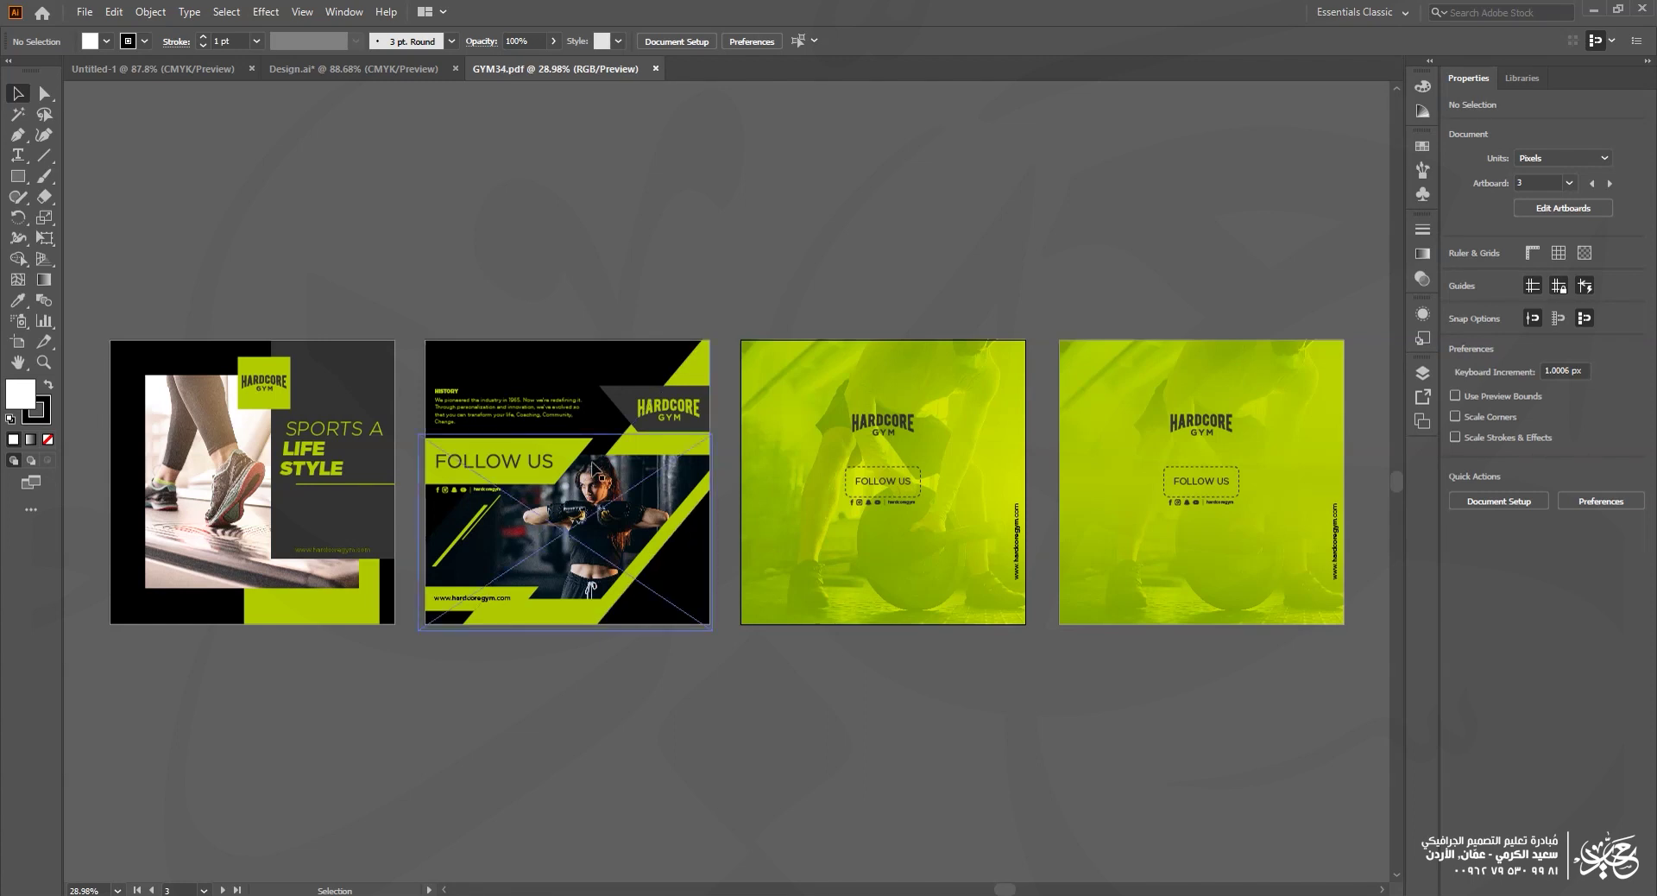
key(alt+Tab)
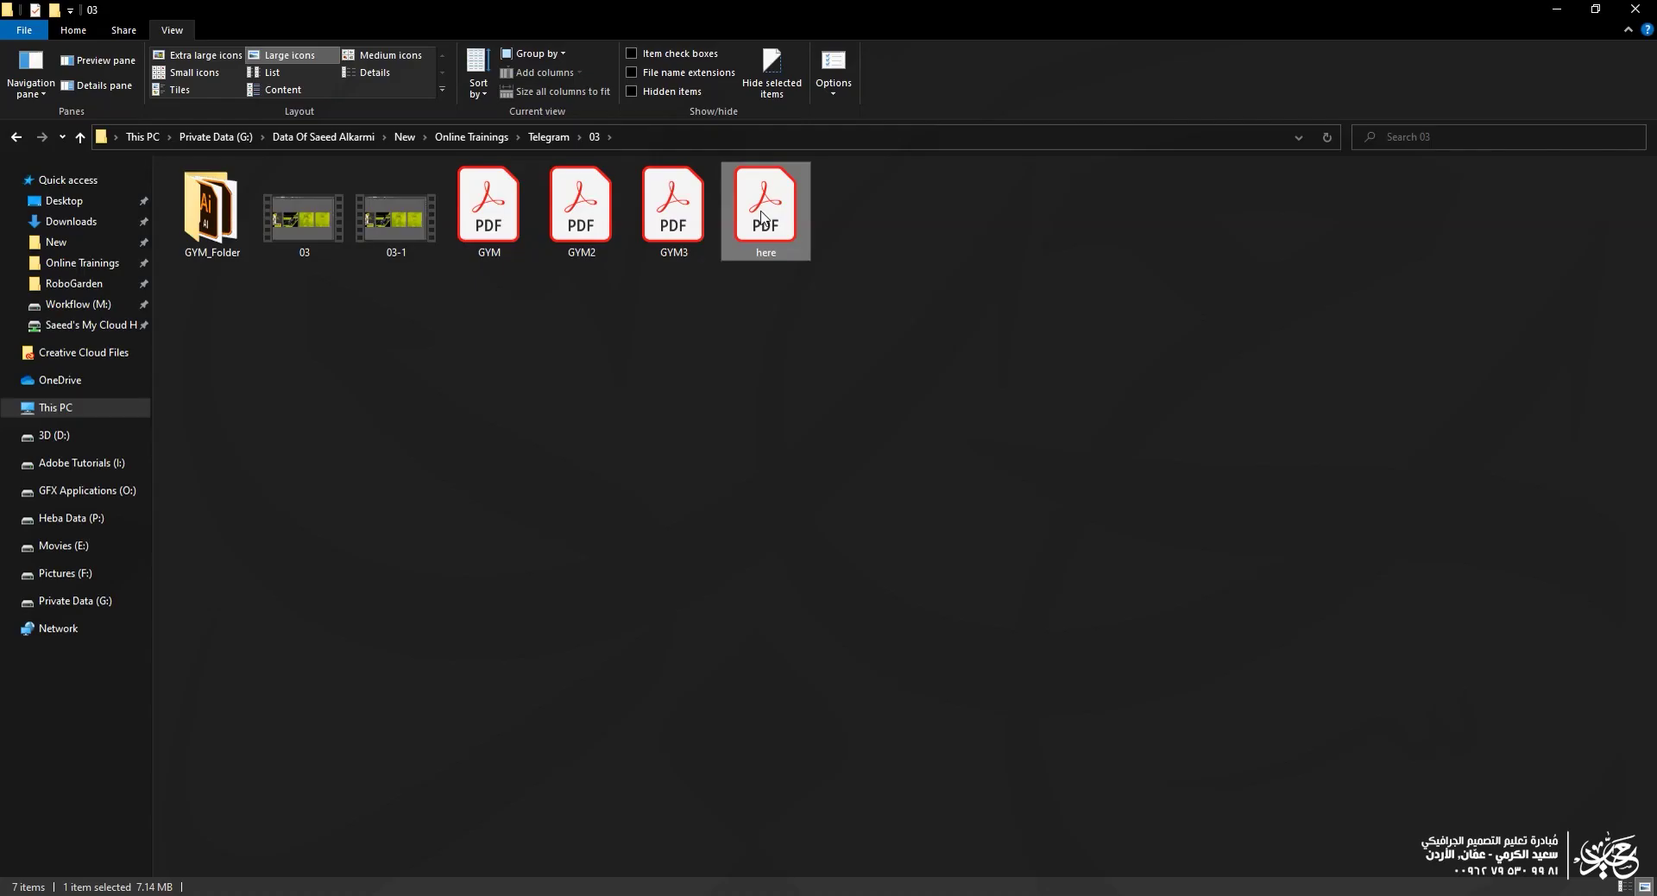
Step: Try opening here.pdf, cancel the password prompt, and close GYM3.pdf
double_click(763, 215)
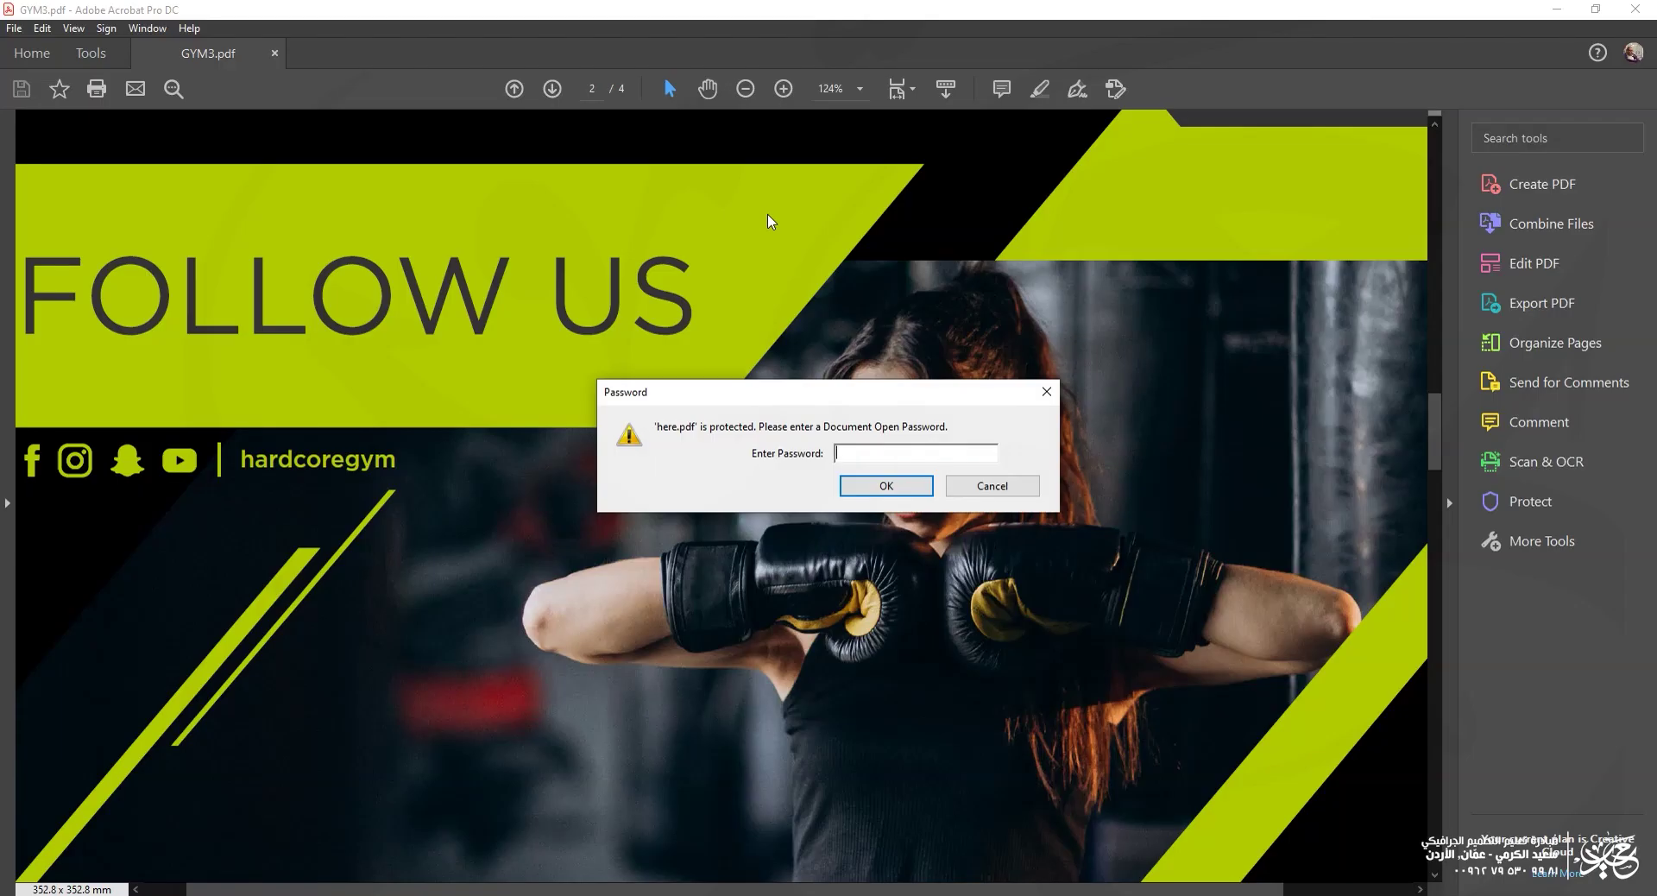
click(993, 486)
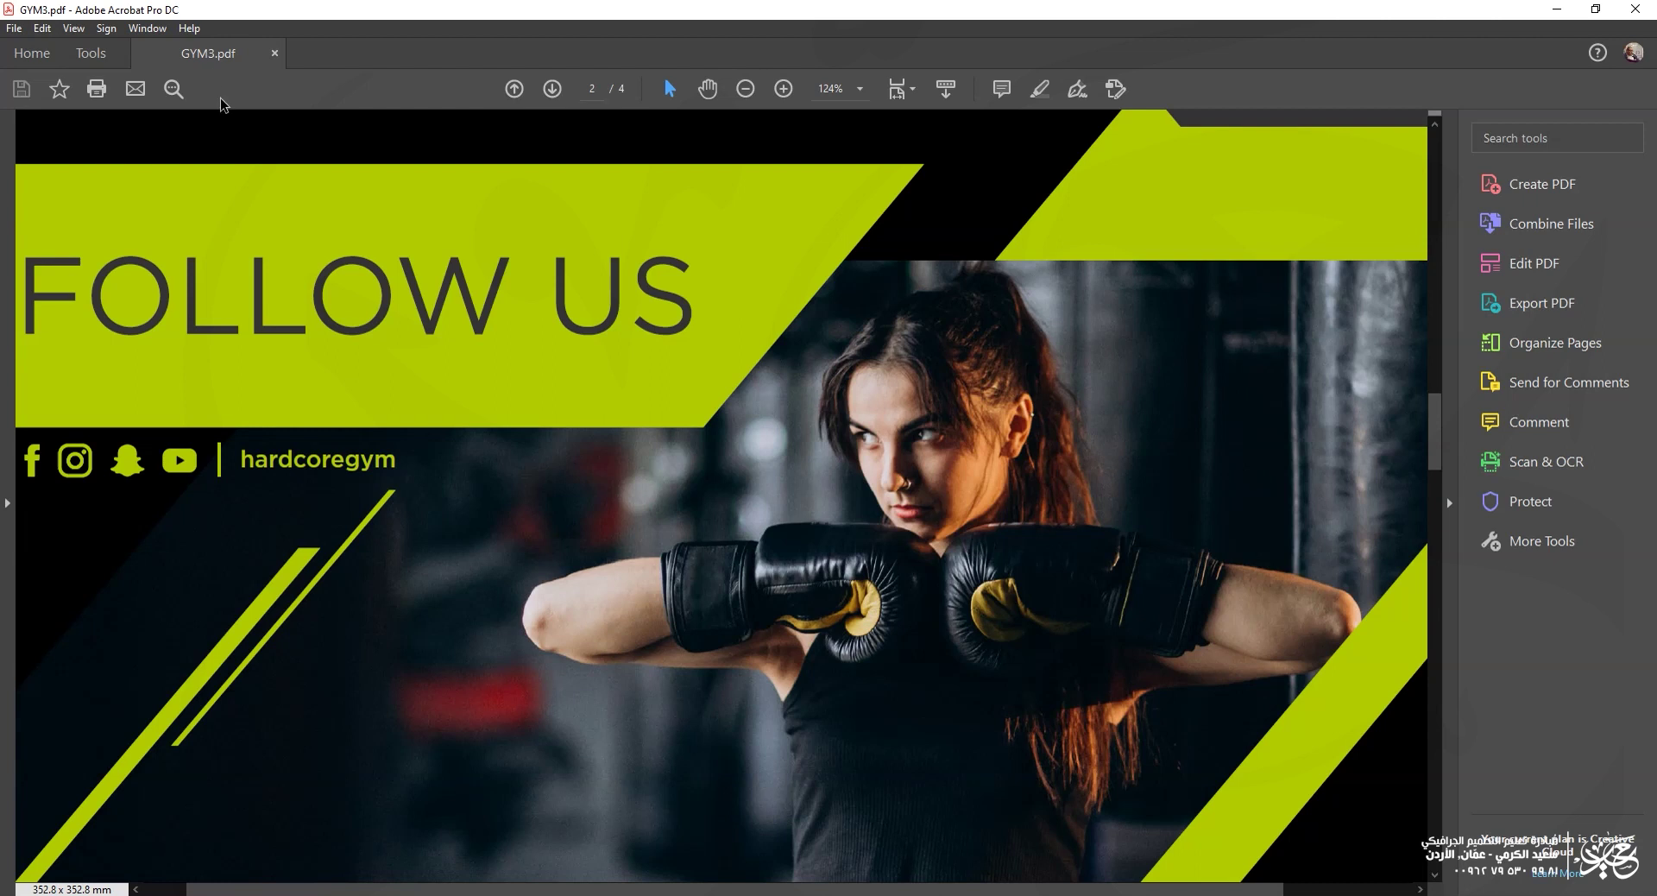
click(276, 55)
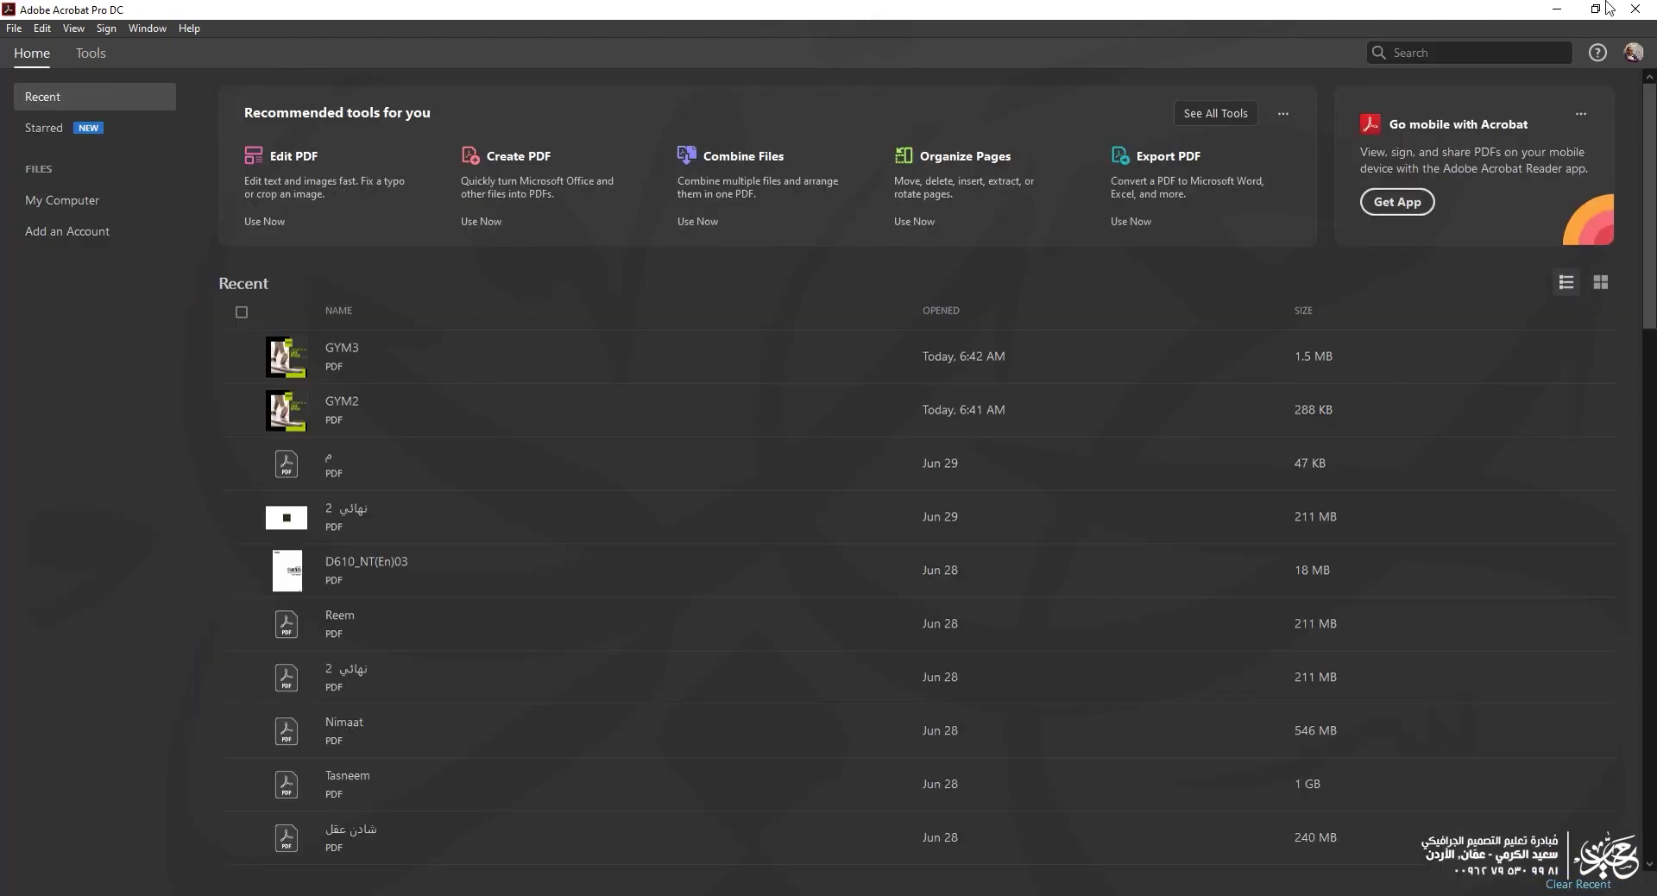
key(alt+Tab)
Step: Reopen here.pdf with its open password and test printing the secured PDF
double_click(760, 208)
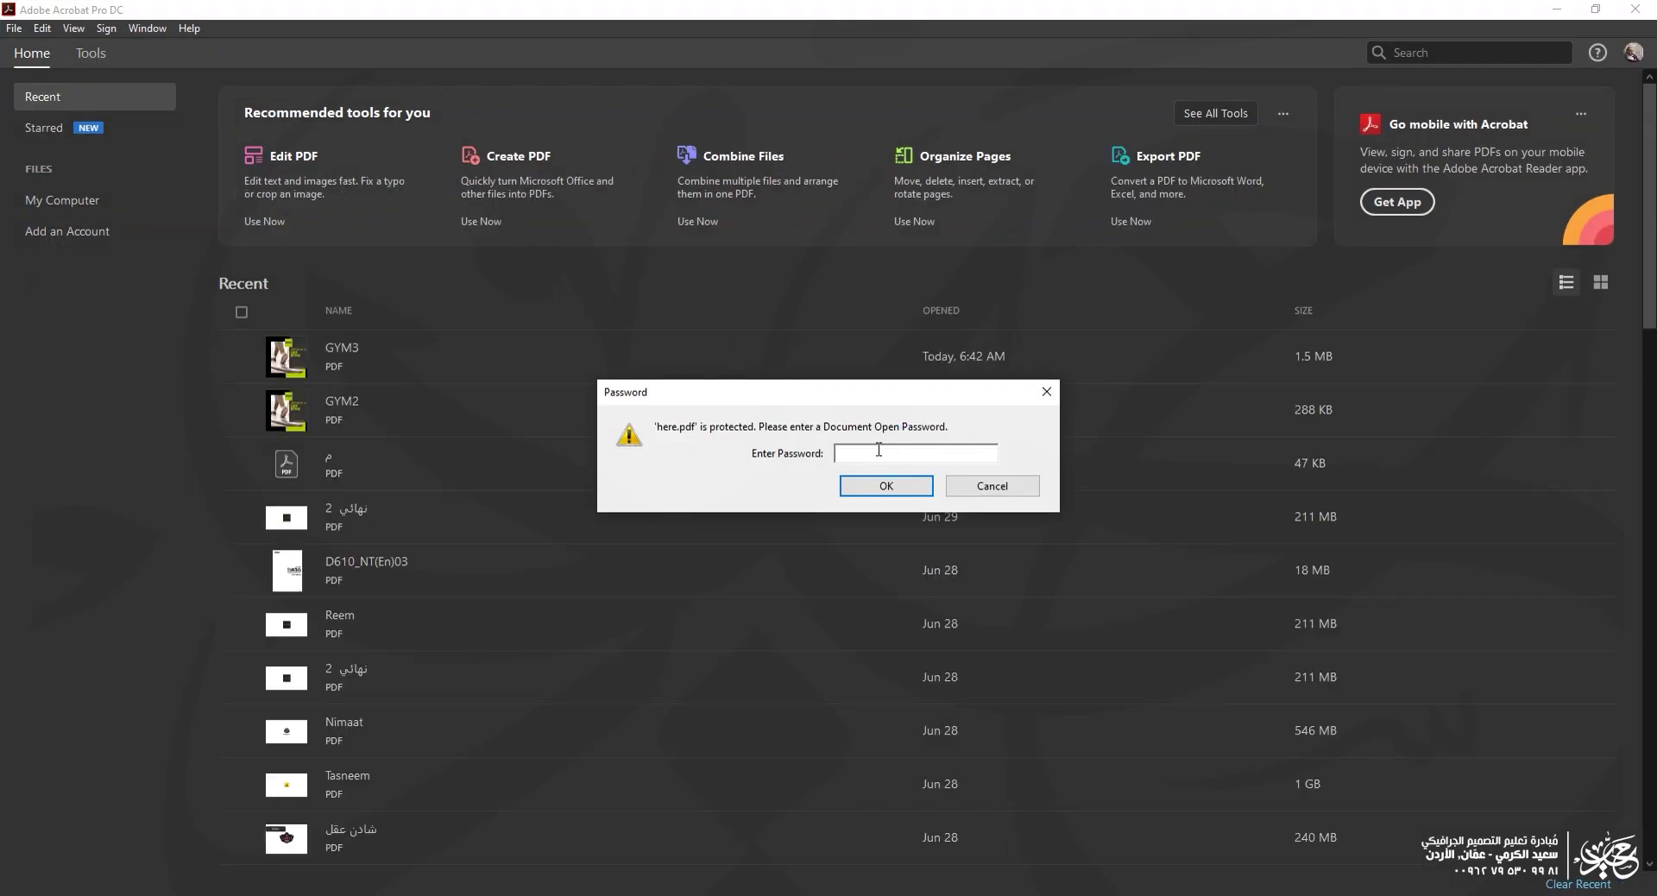
text(**)
click(912, 483)
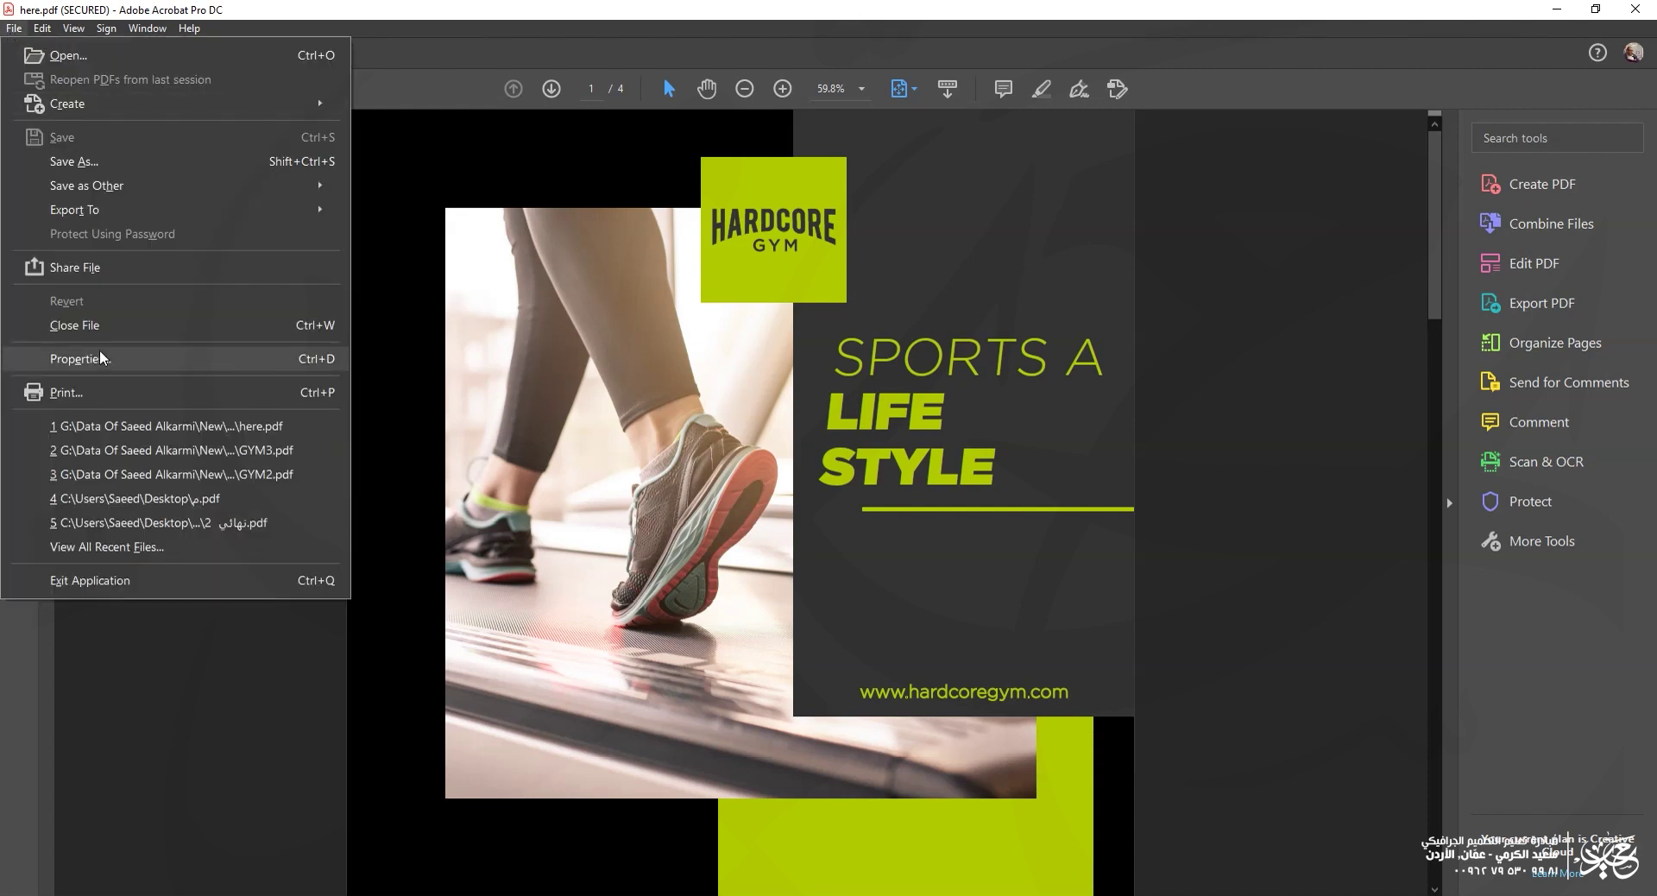
click(97, 396)
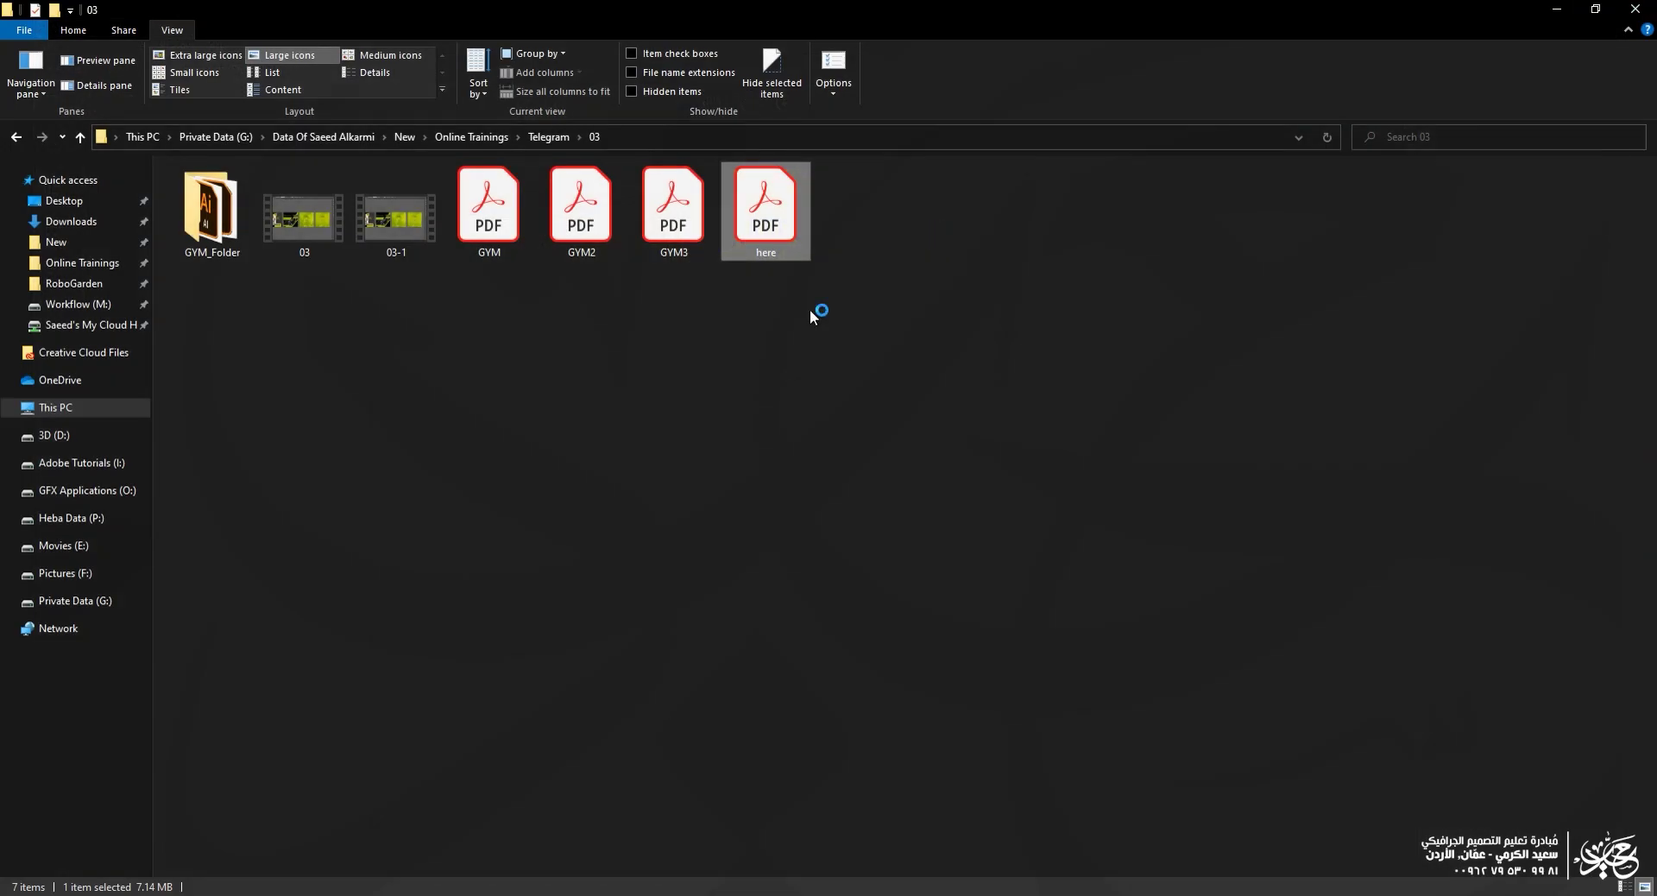
Step: Drag here.pdf into Photoshop, enter its open and permissions passwords, and import page 1
drag(782, 216, 742, 283)
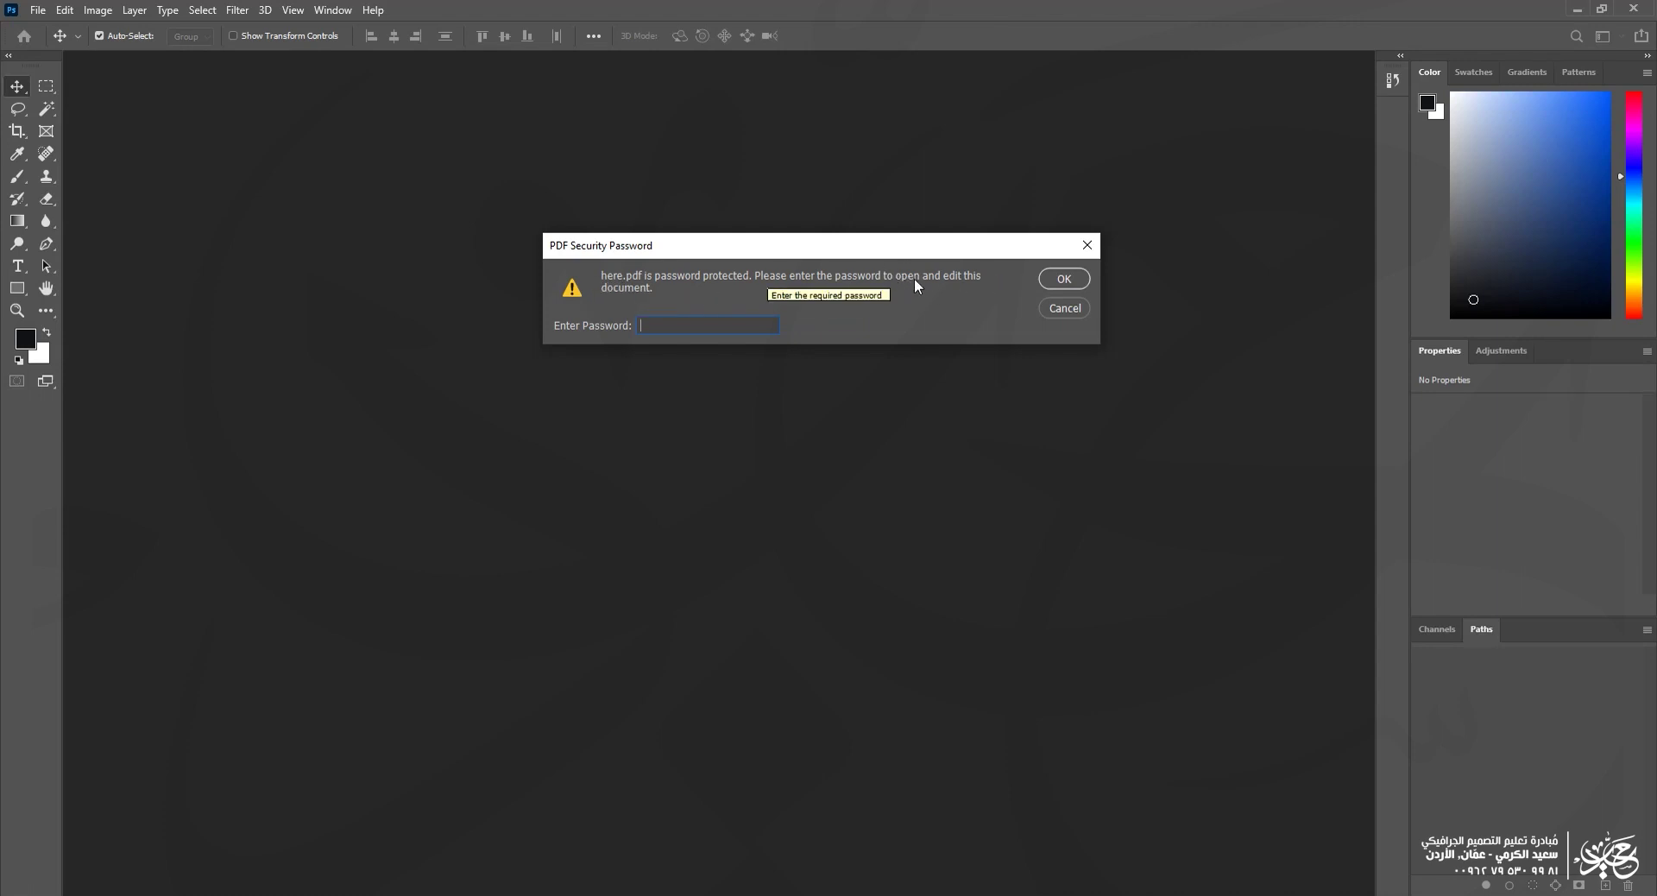
text(*****)
click(1054, 280)
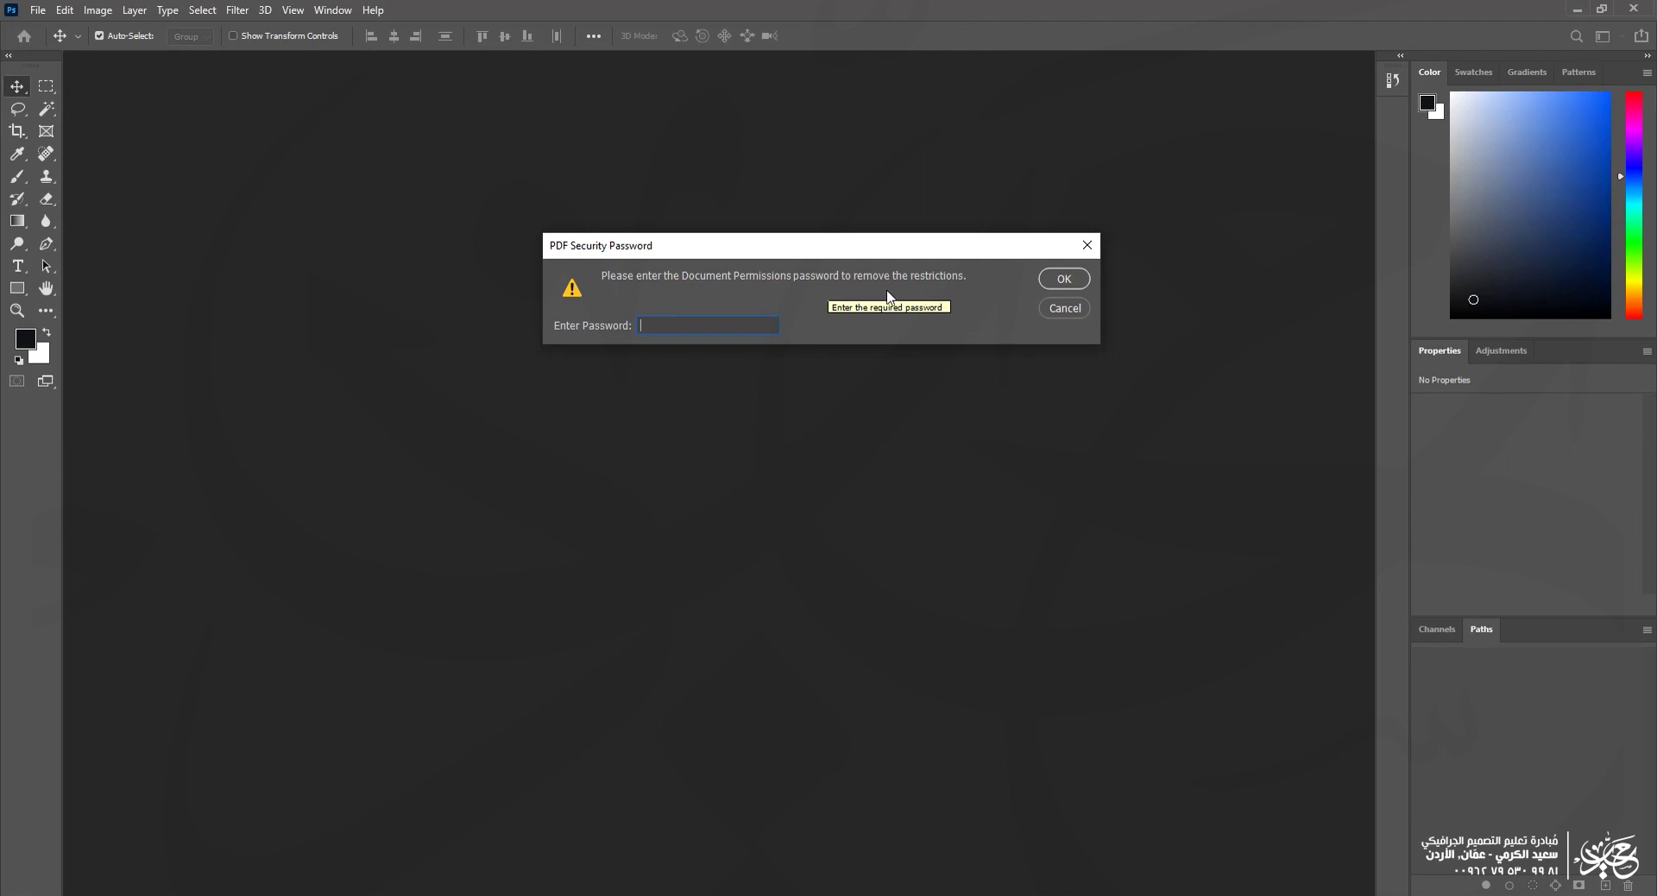
text(**)
click(1072, 279)
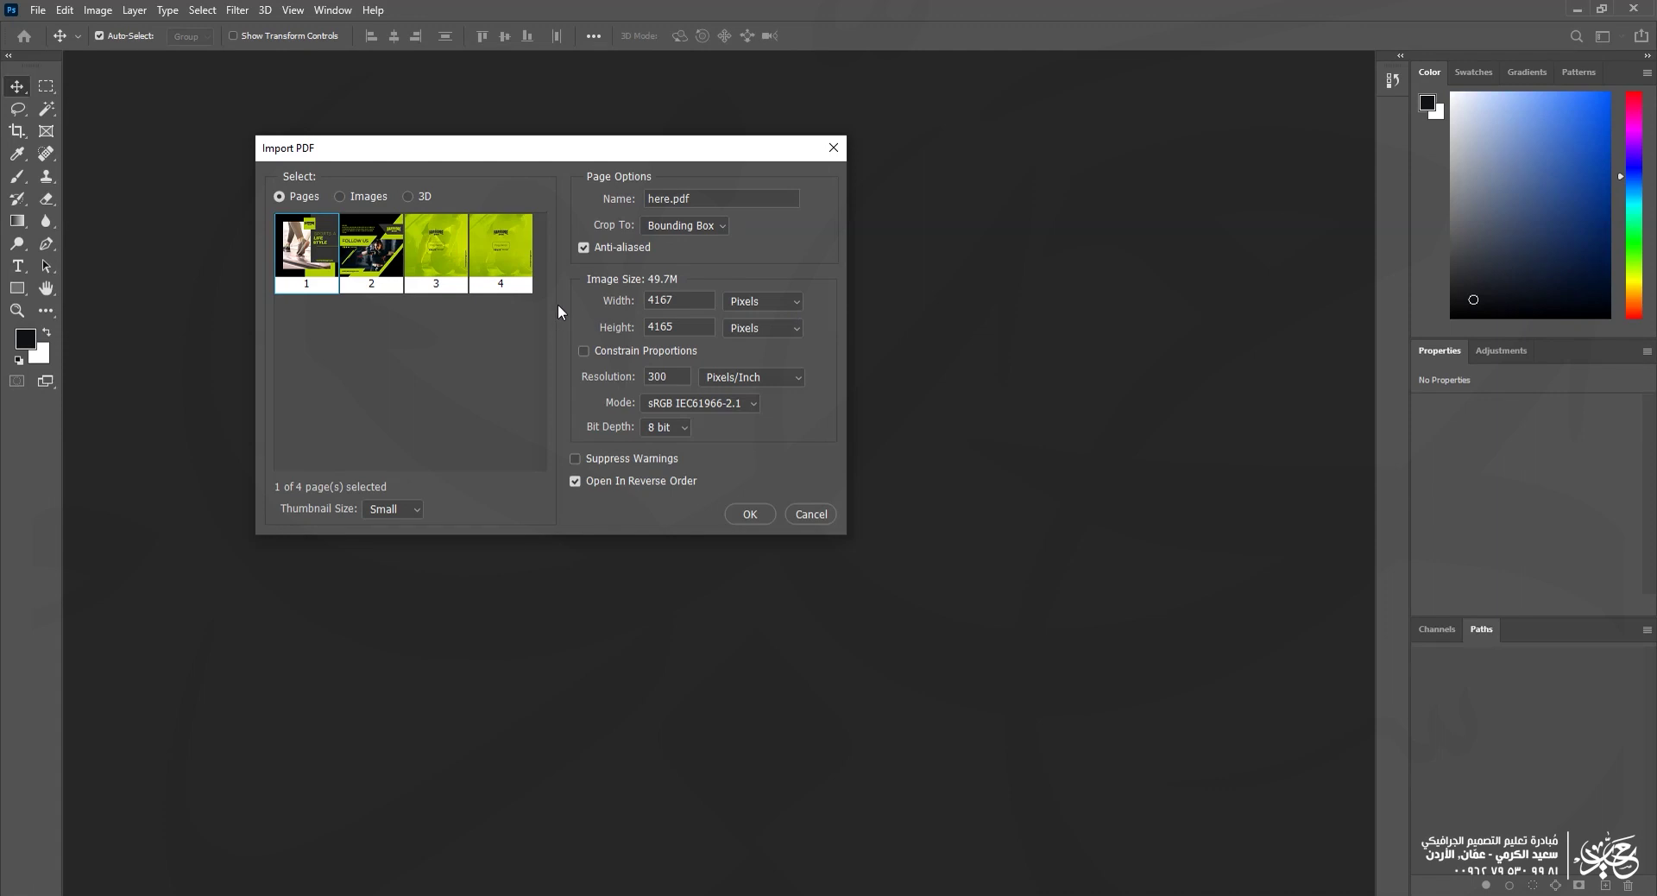
double_click(294, 261)
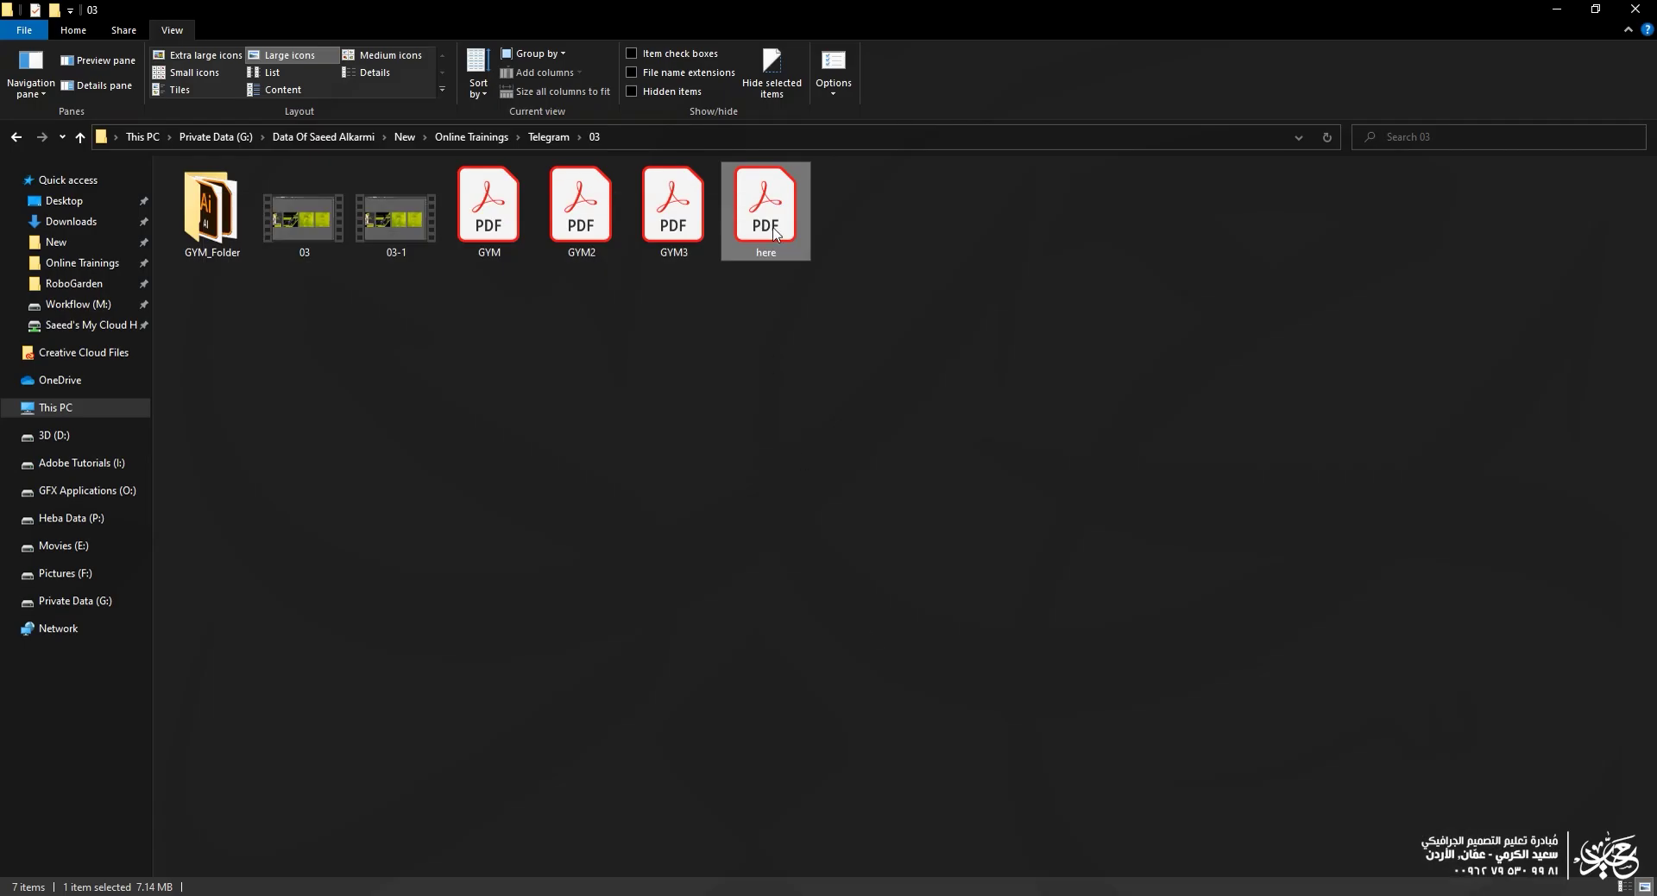
Step: Open here.pdf in Acrobat by entering its document password
double_click(780, 210)
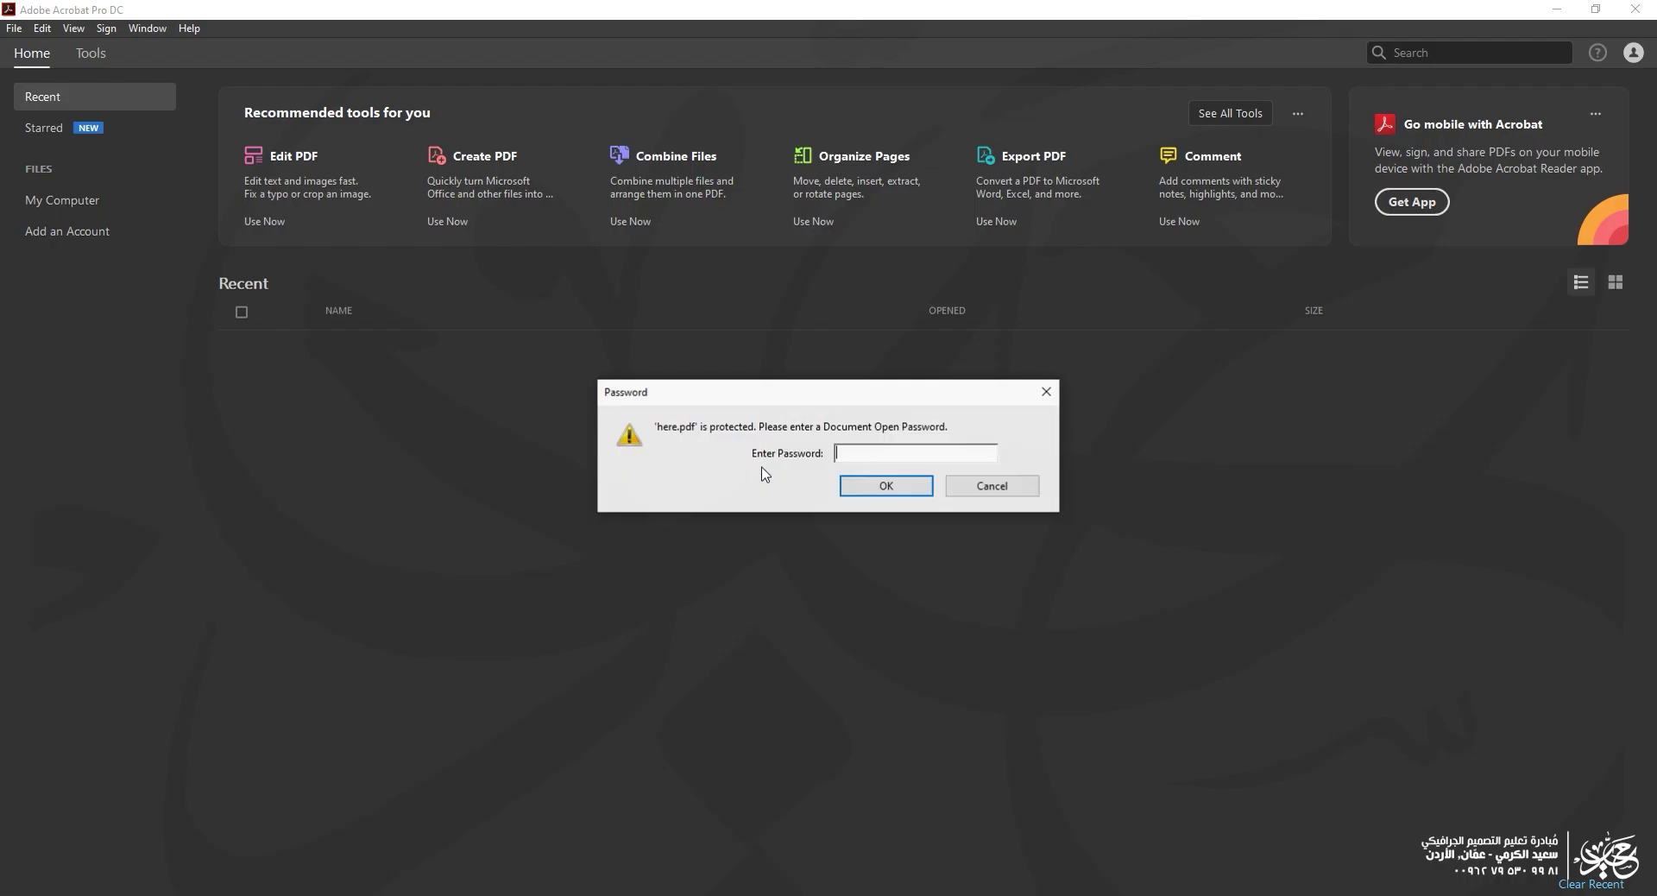
text(*****)
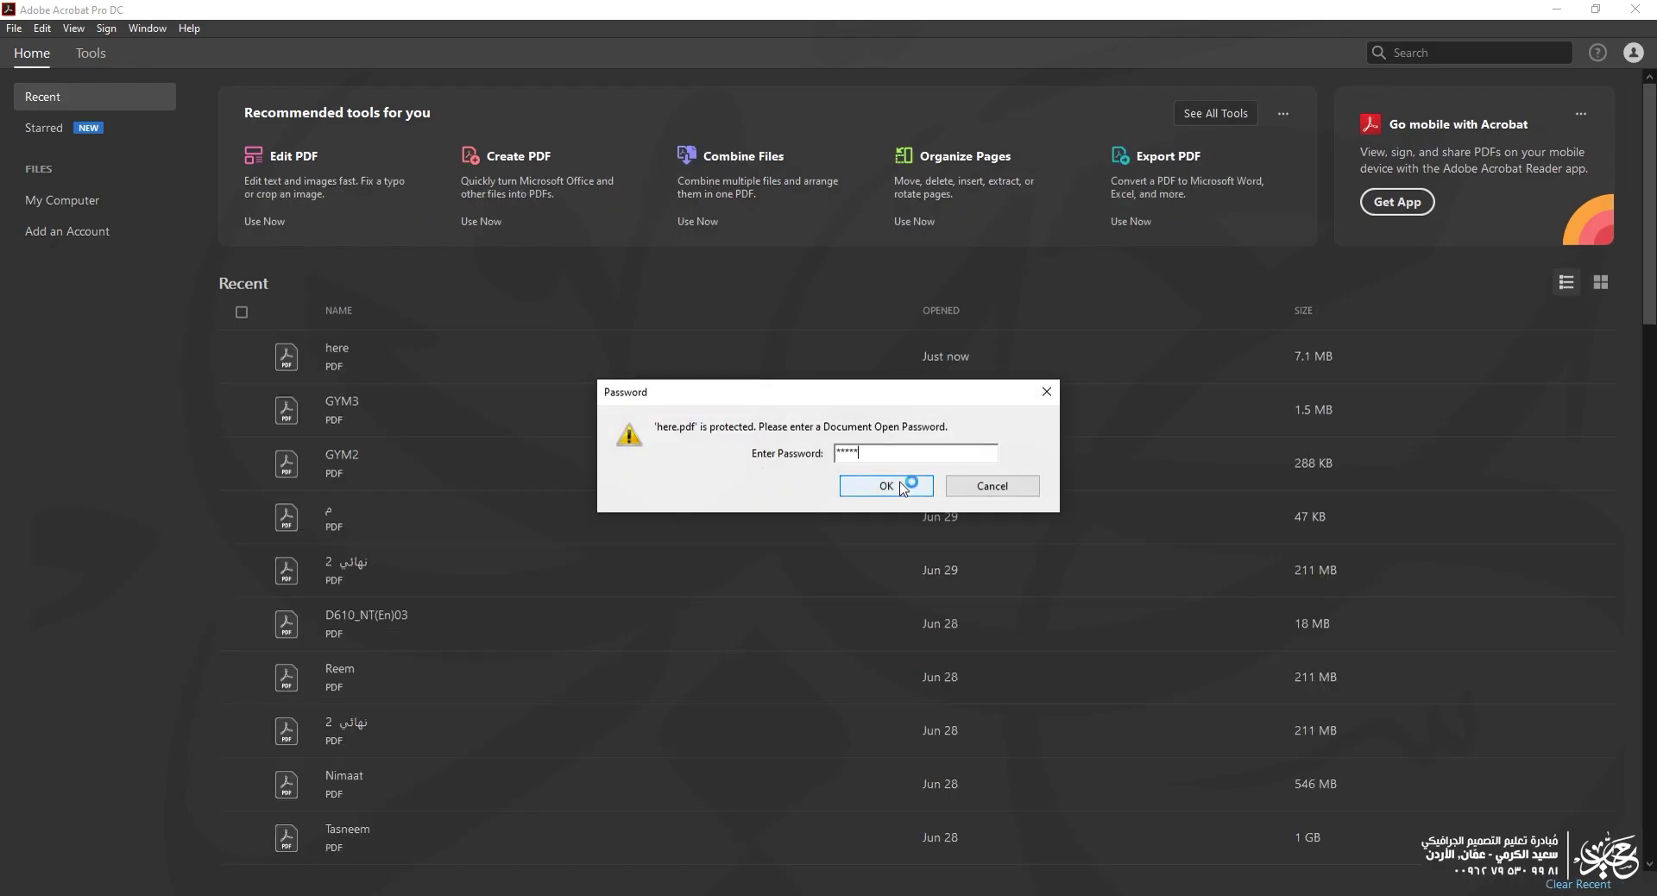
click(886, 486)
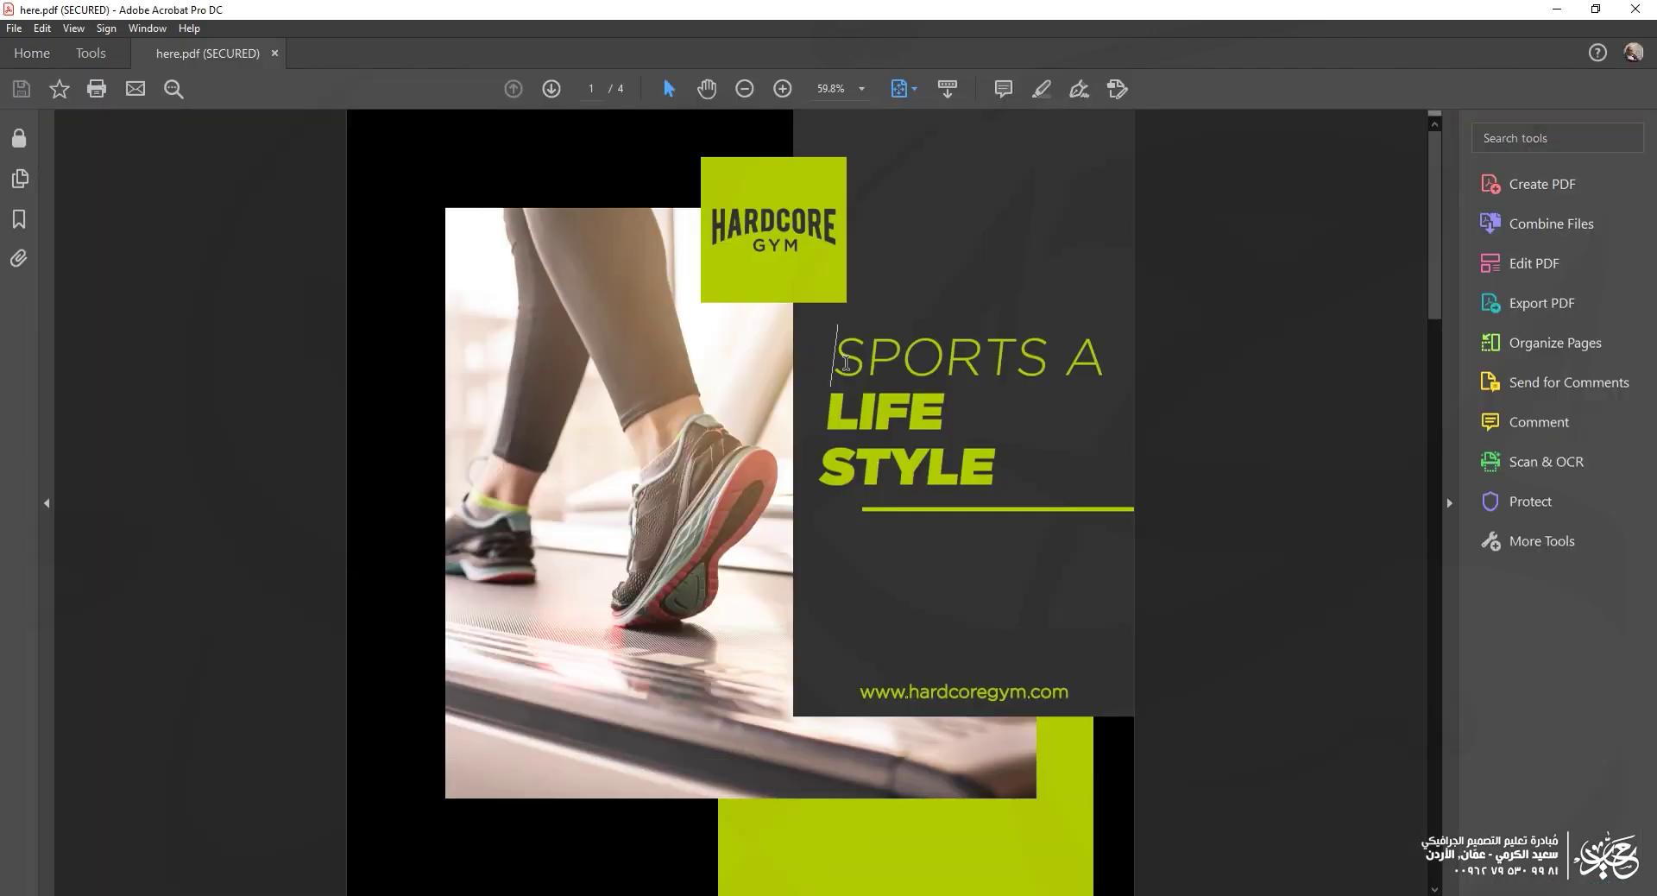
Step: Select the SPORTS A LIFE STYLE headline text and check its context actions without choosing one
drag(847, 363, 987, 469)
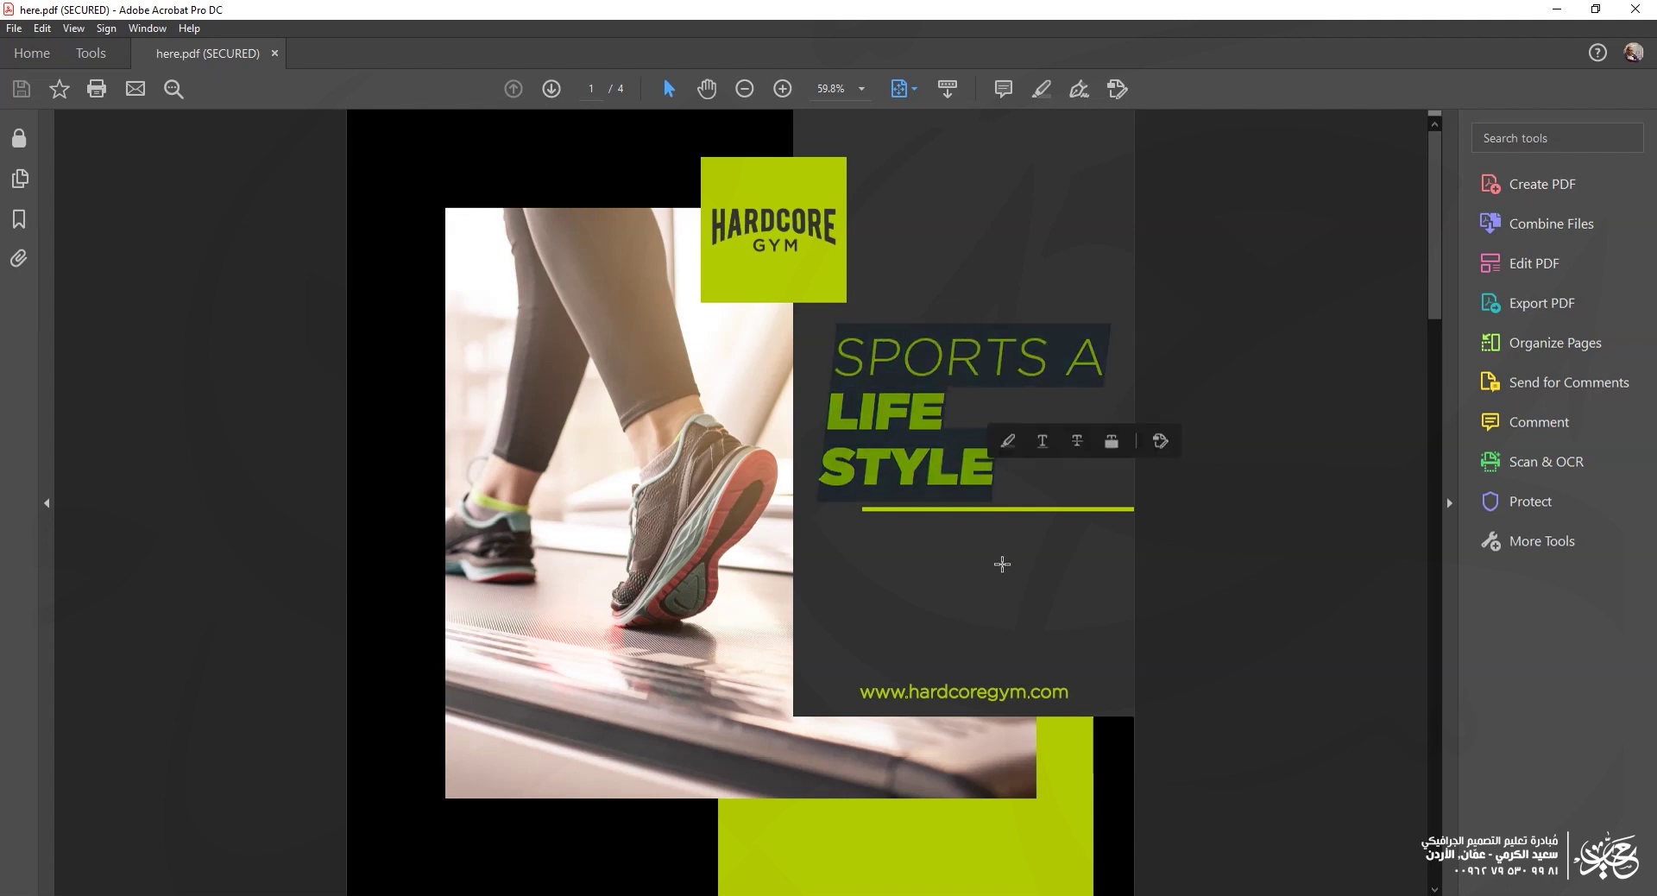
right_click(911, 400)
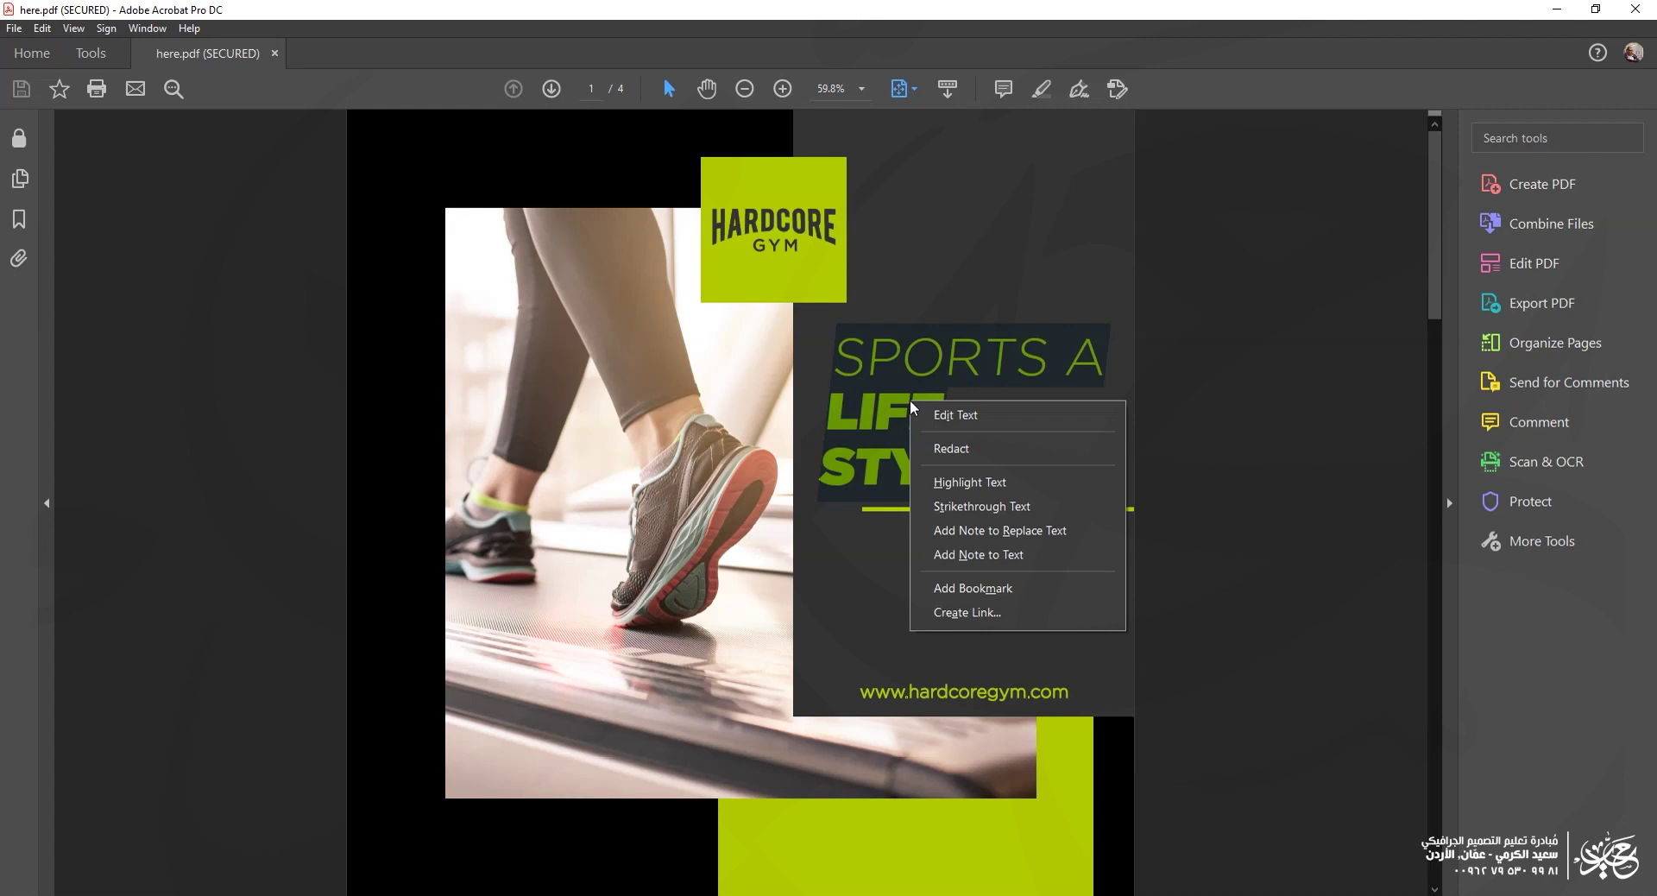
click(794, 311)
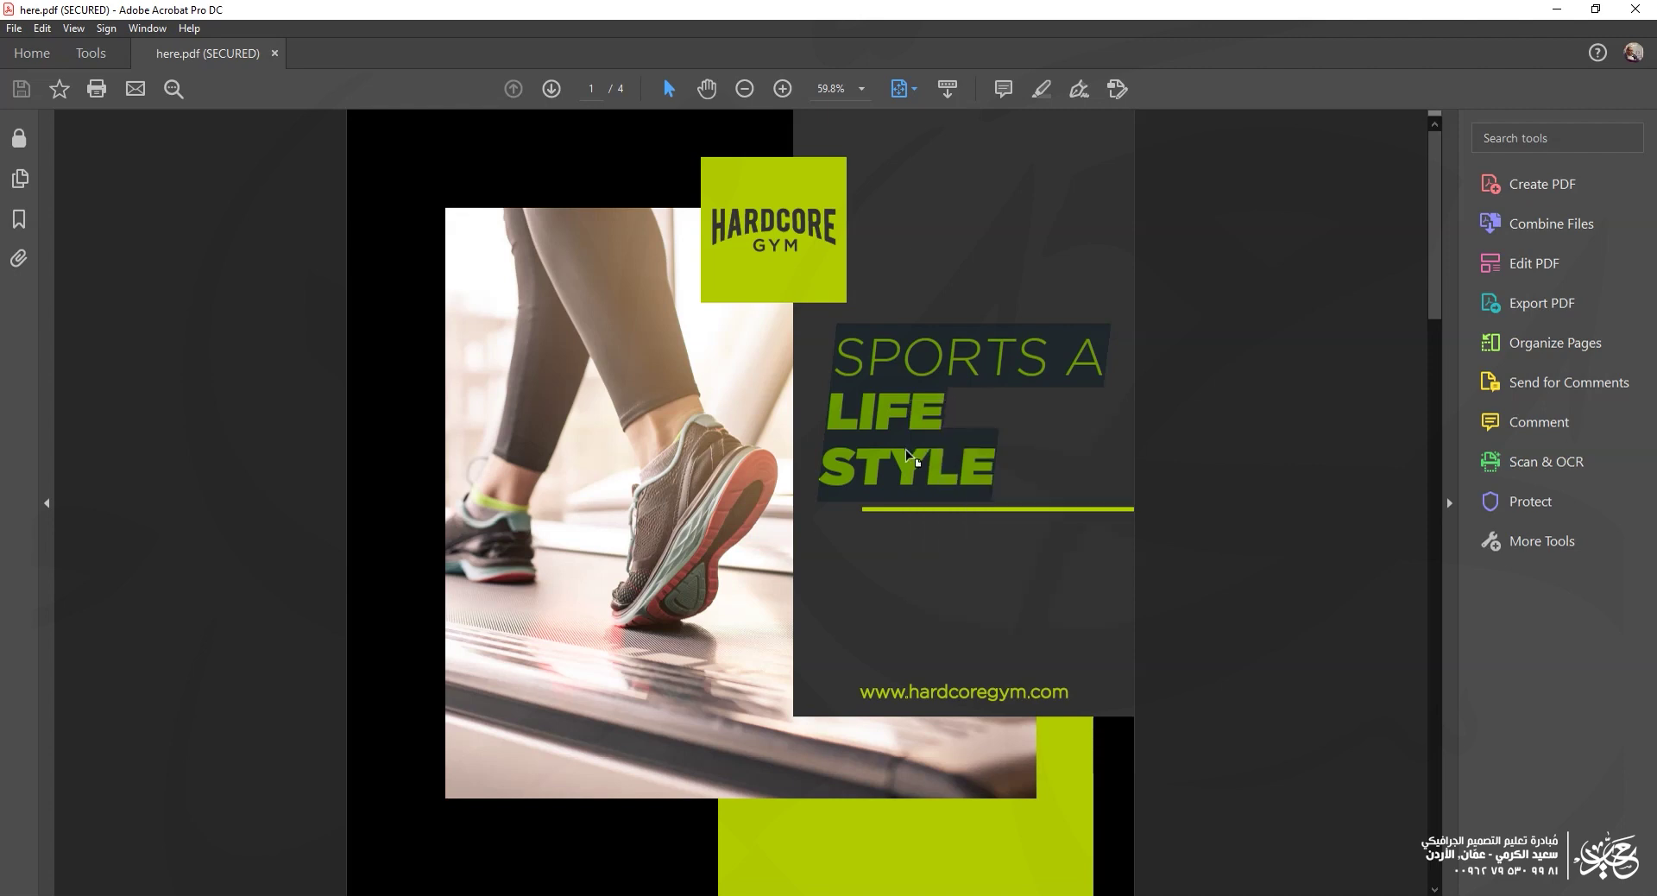
click(42, 28)
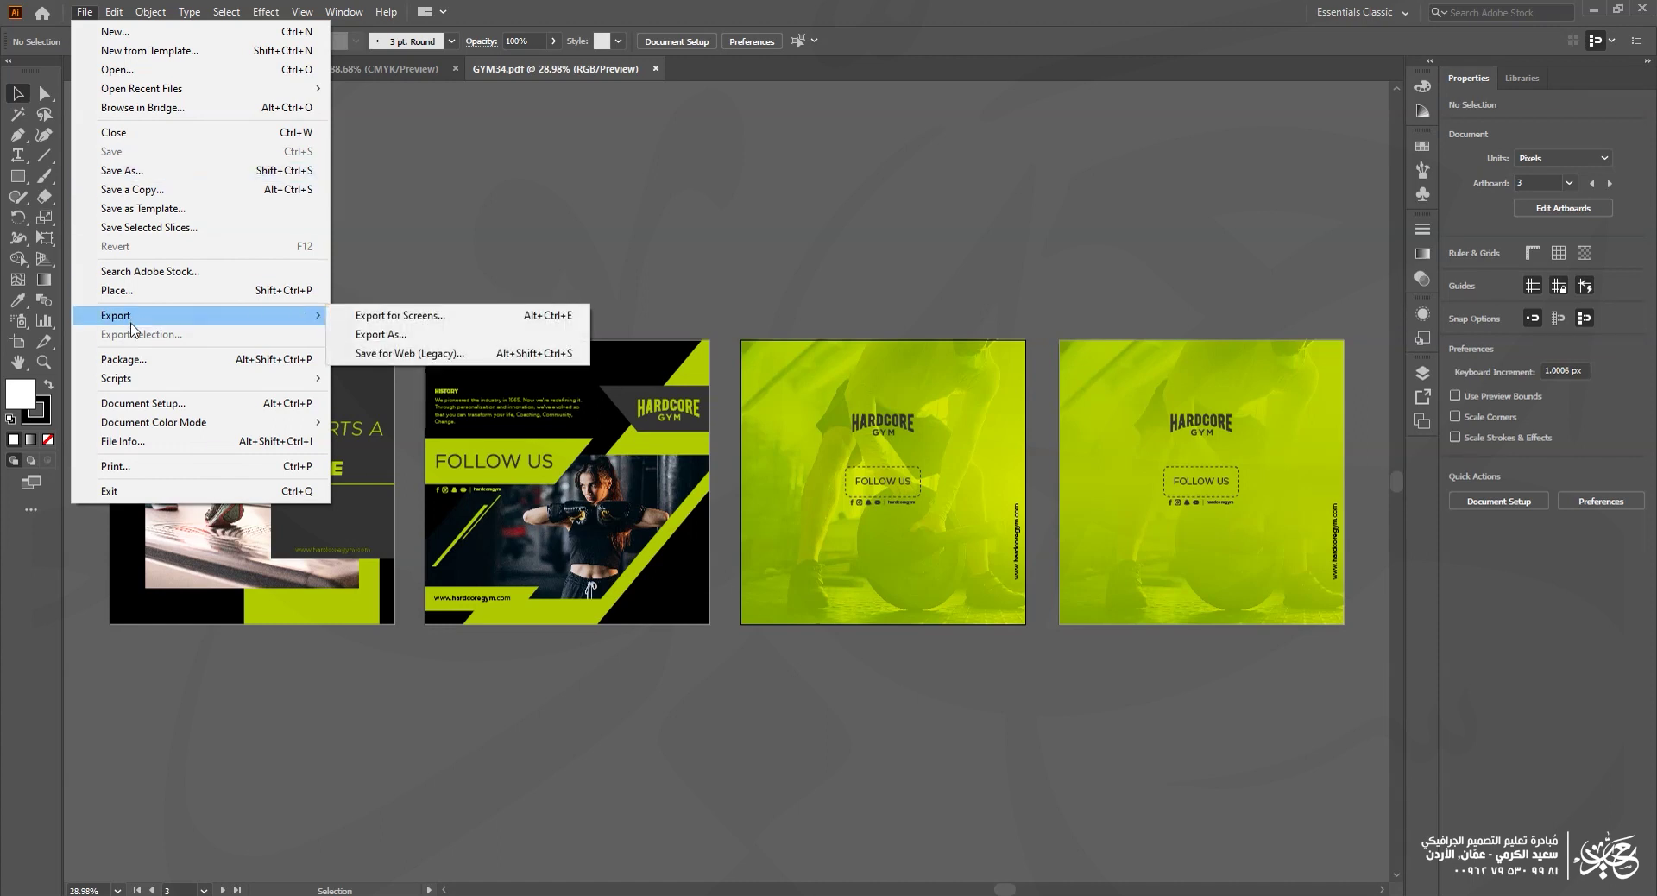
click(145, 182)
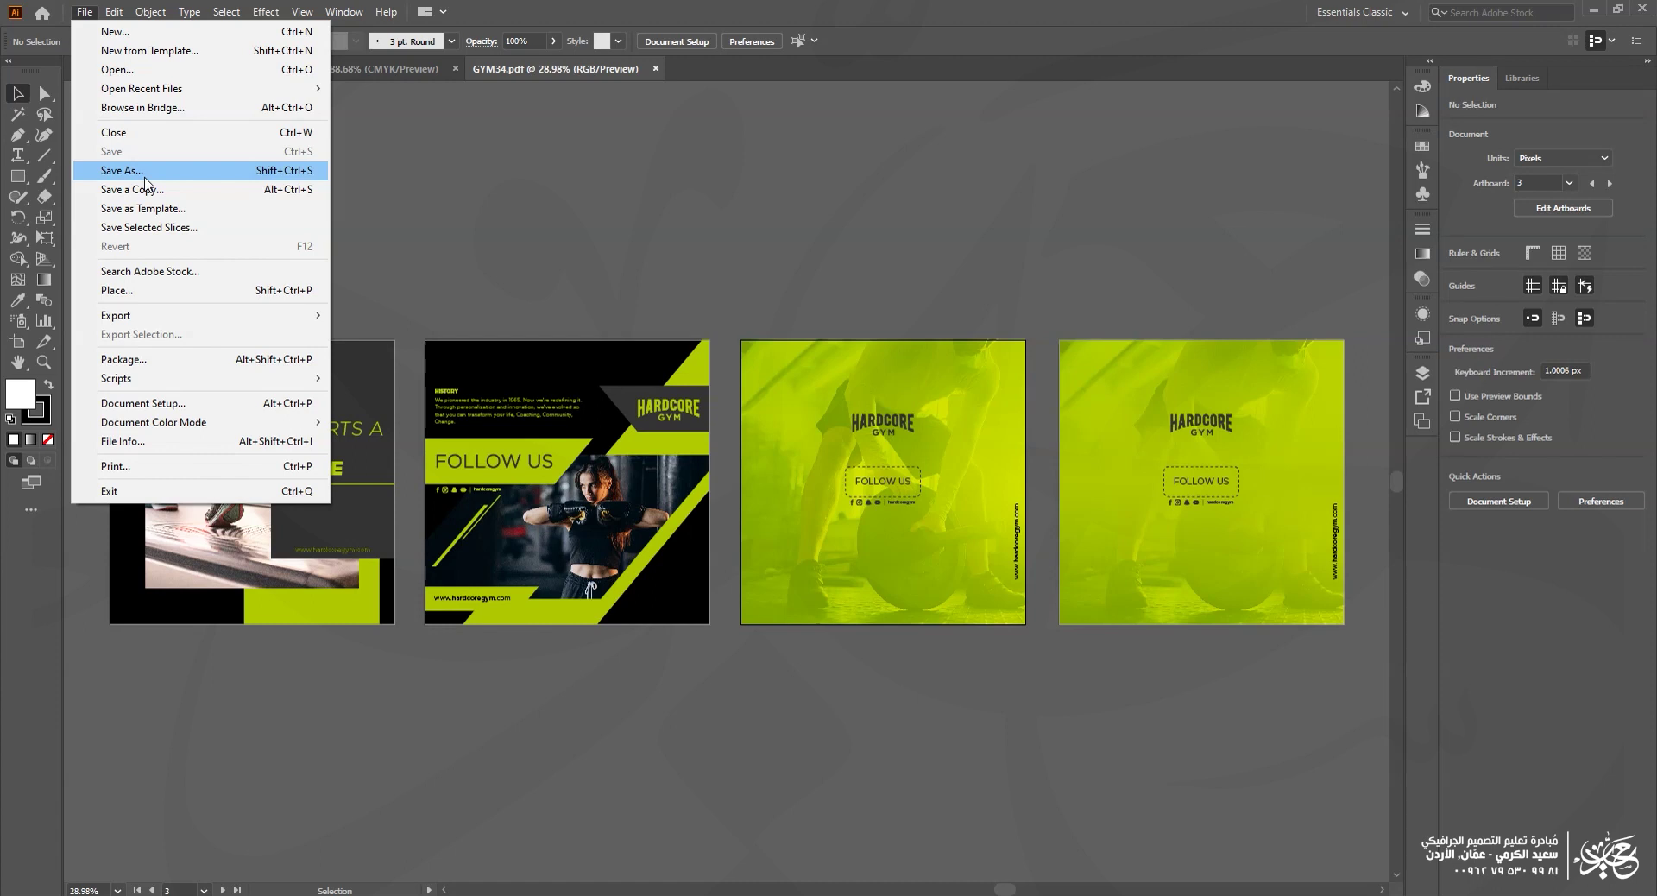
mouse_move(151, 319)
click(144, 172)
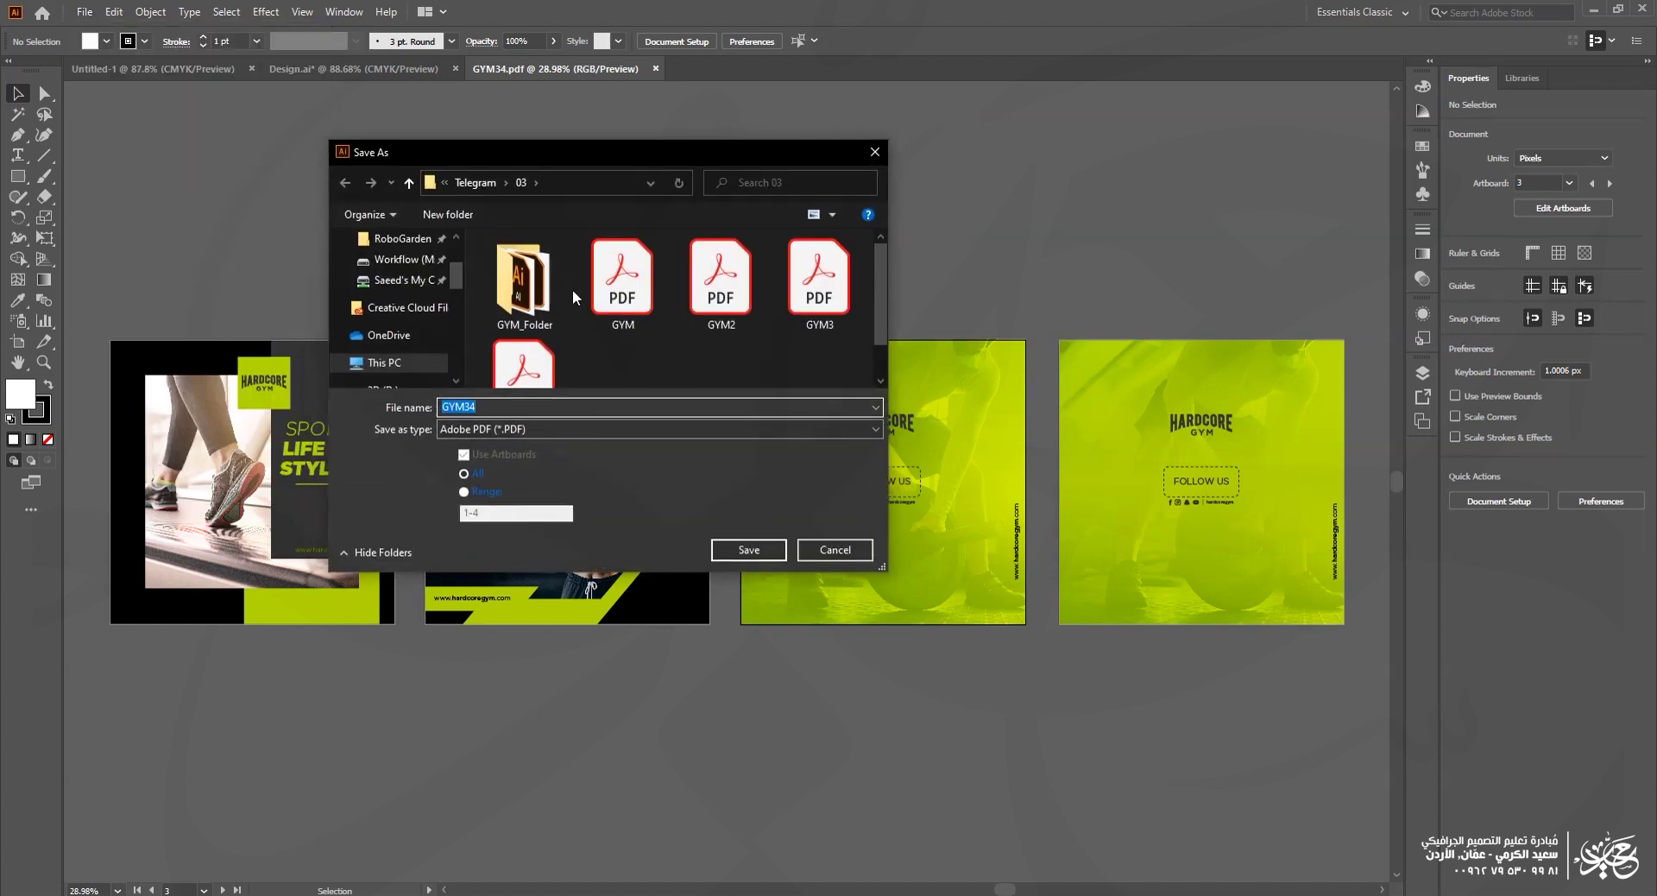
key(Escape)
Step: Export all artboards as JPEG (*.JPG) named GYM34 into folder 03
click(85, 12)
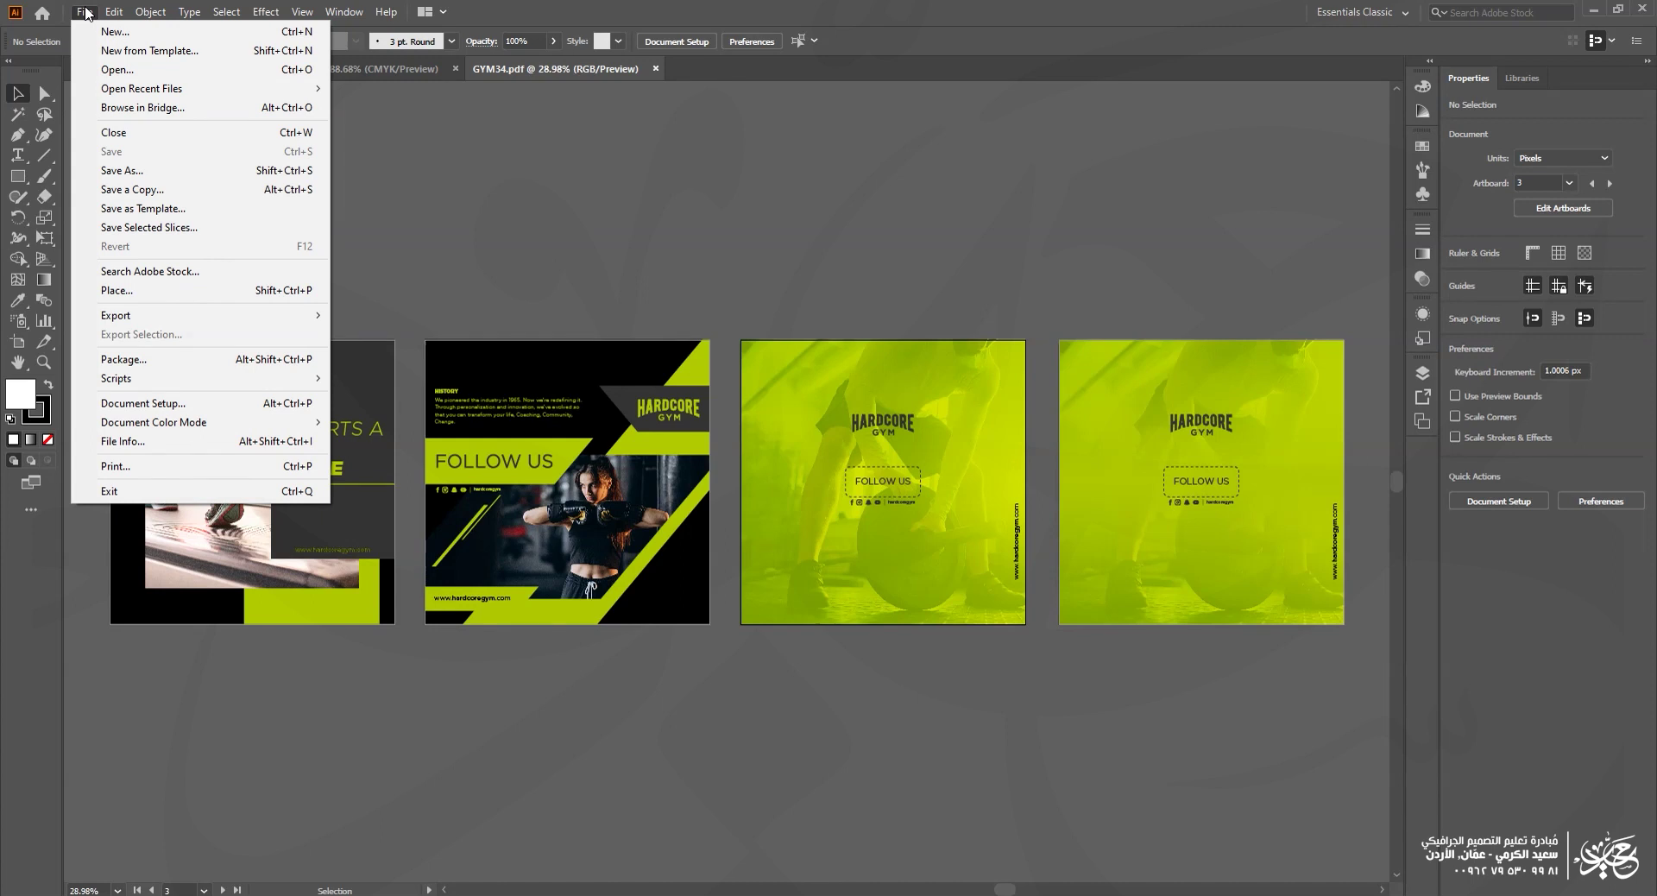
mouse_move(151, 316)
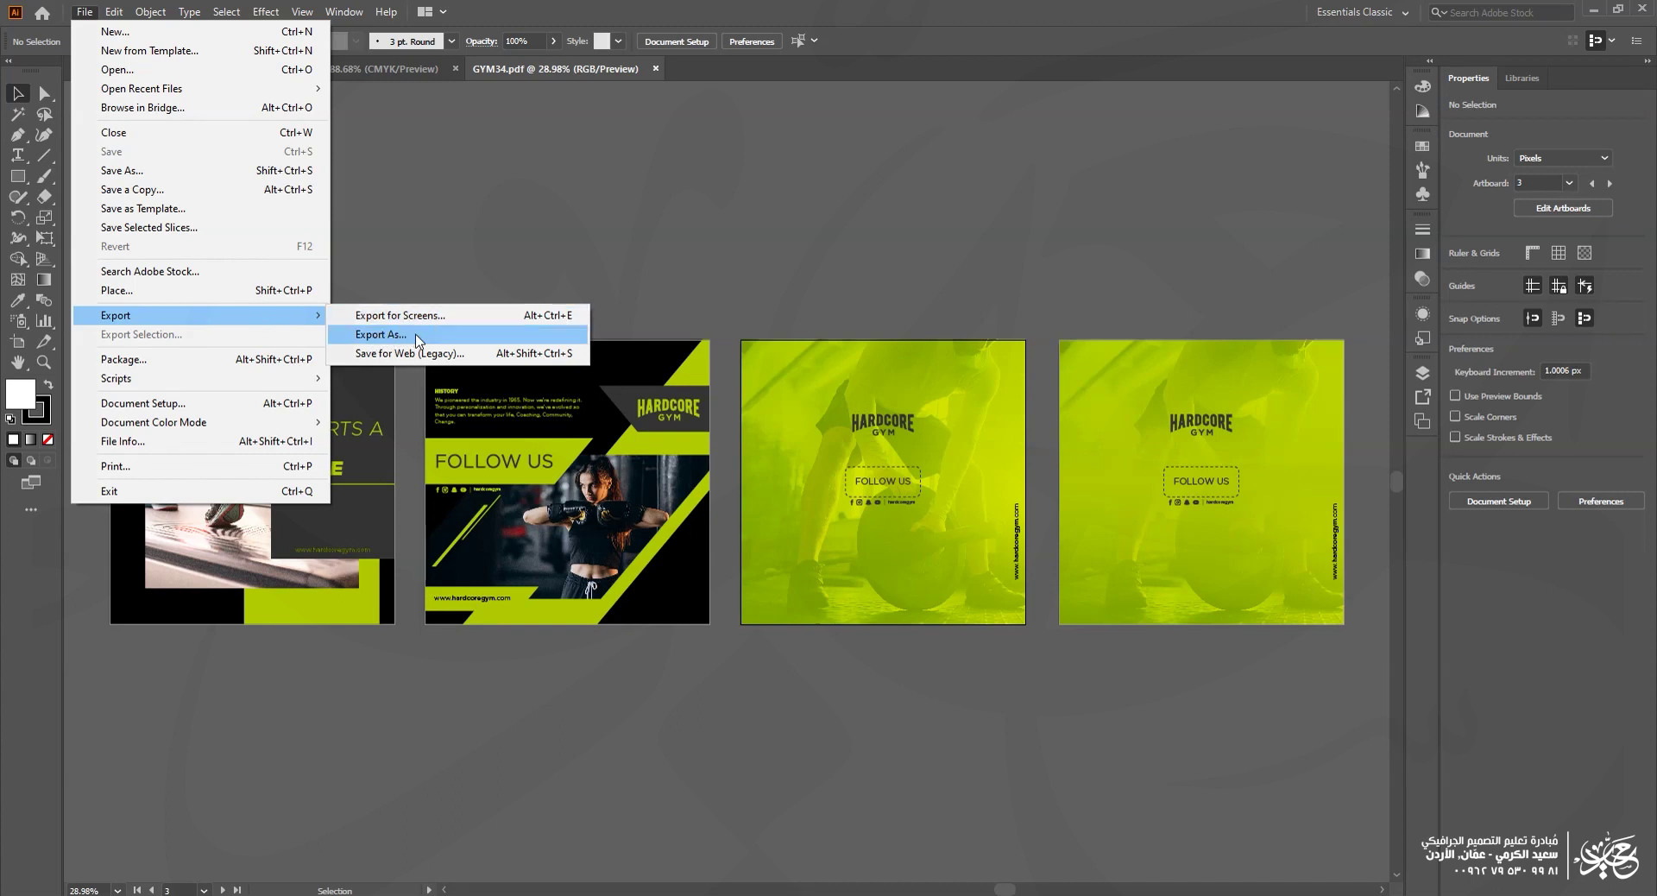
click(417, 336)
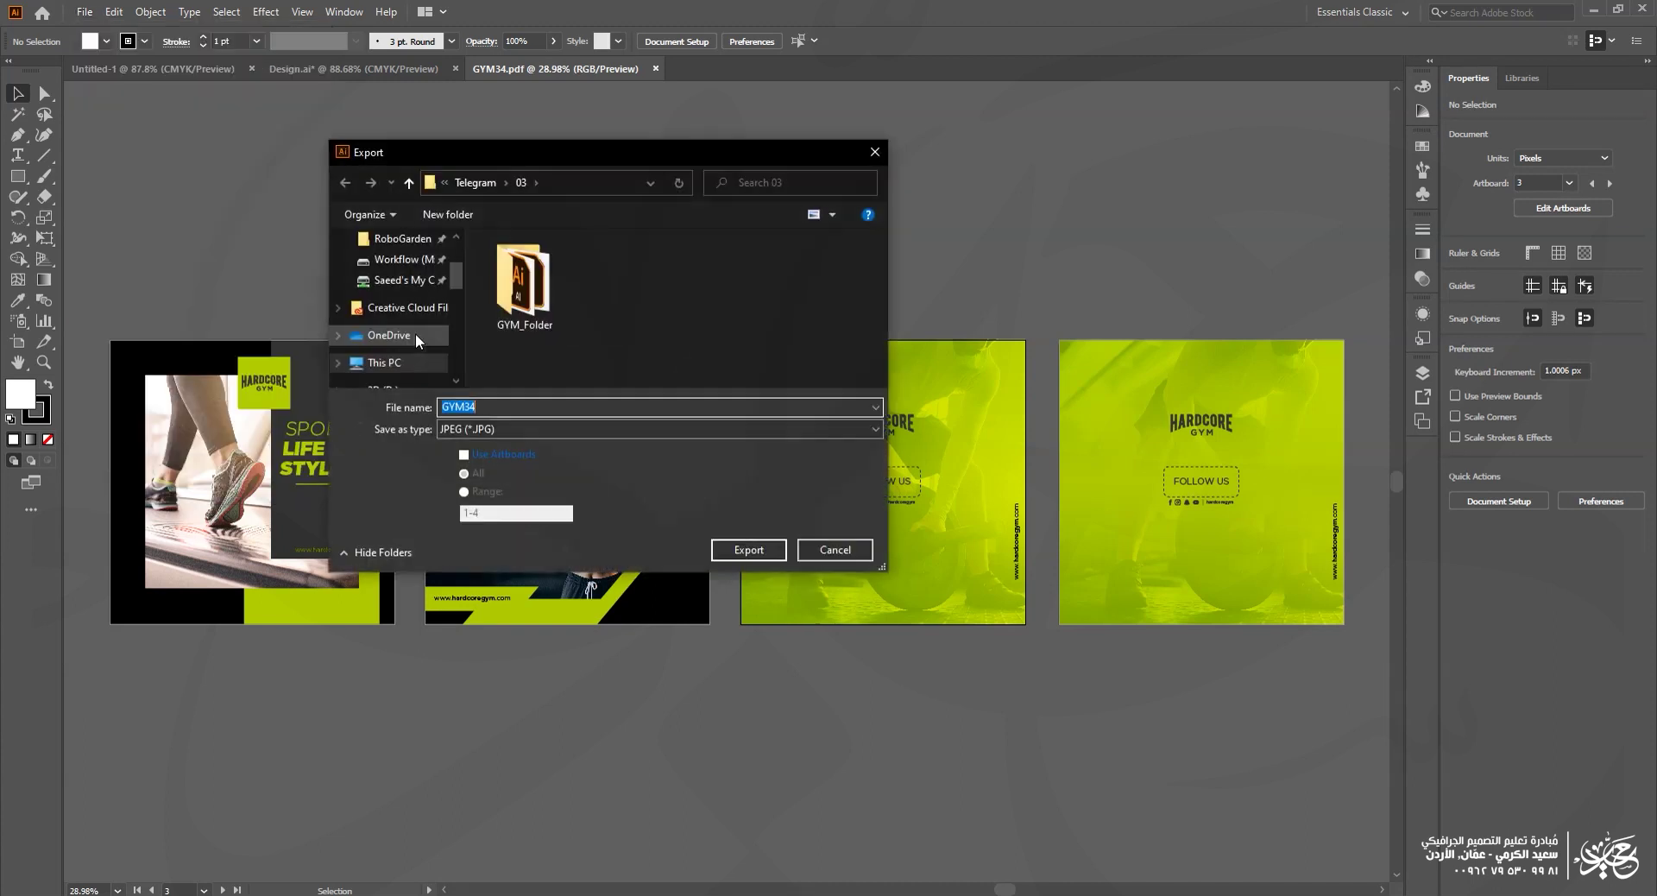
click(488, 436)
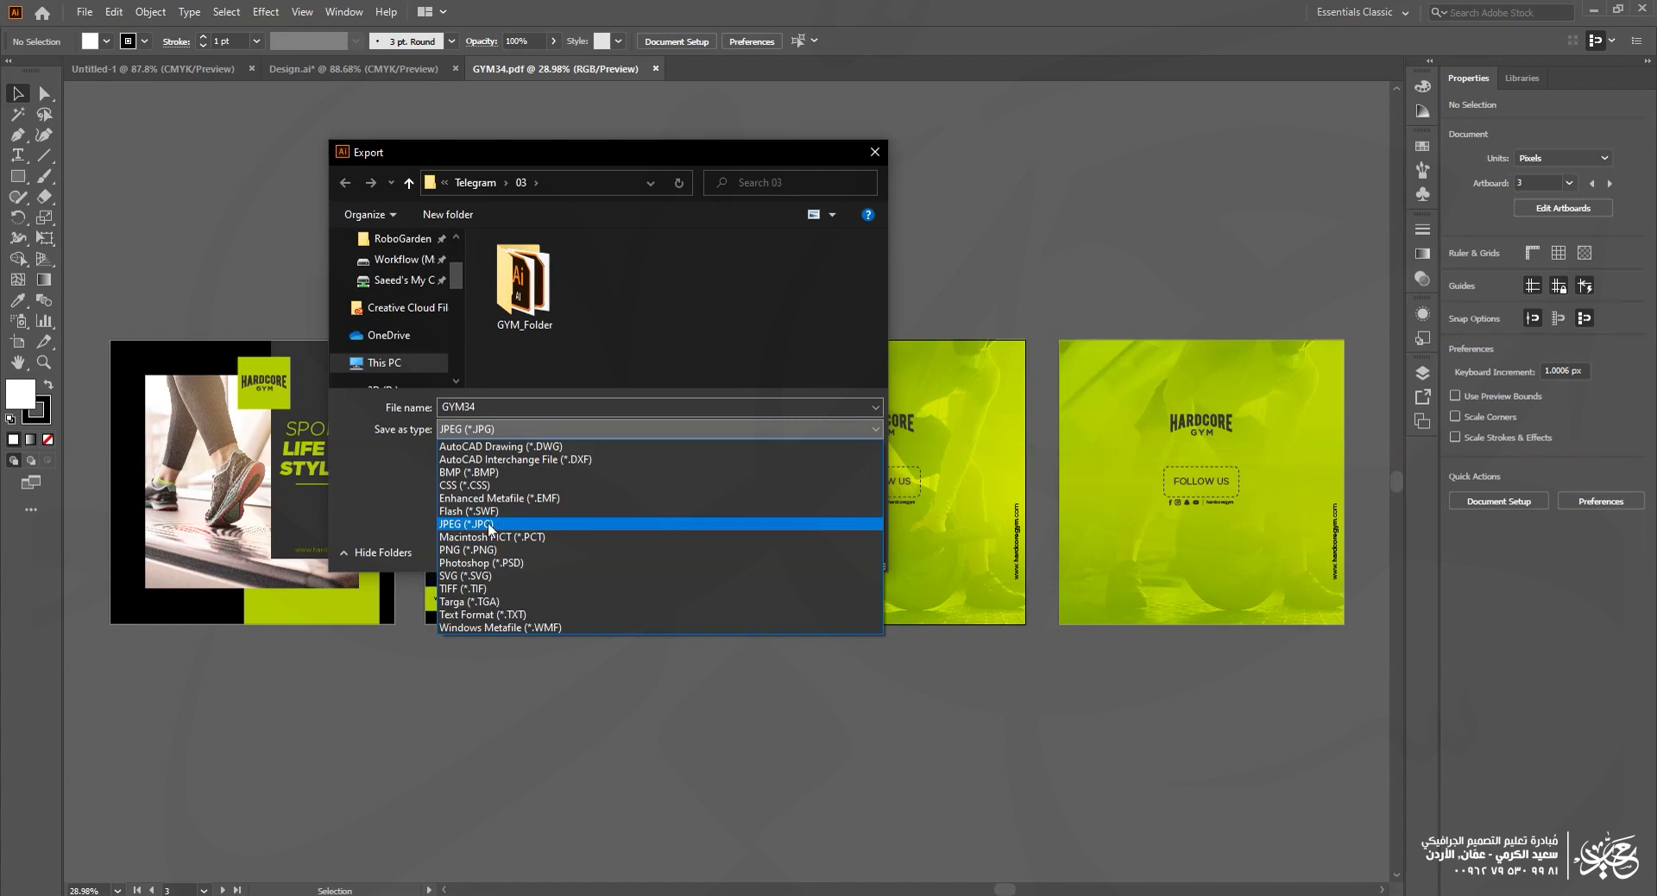
click(488, 524)
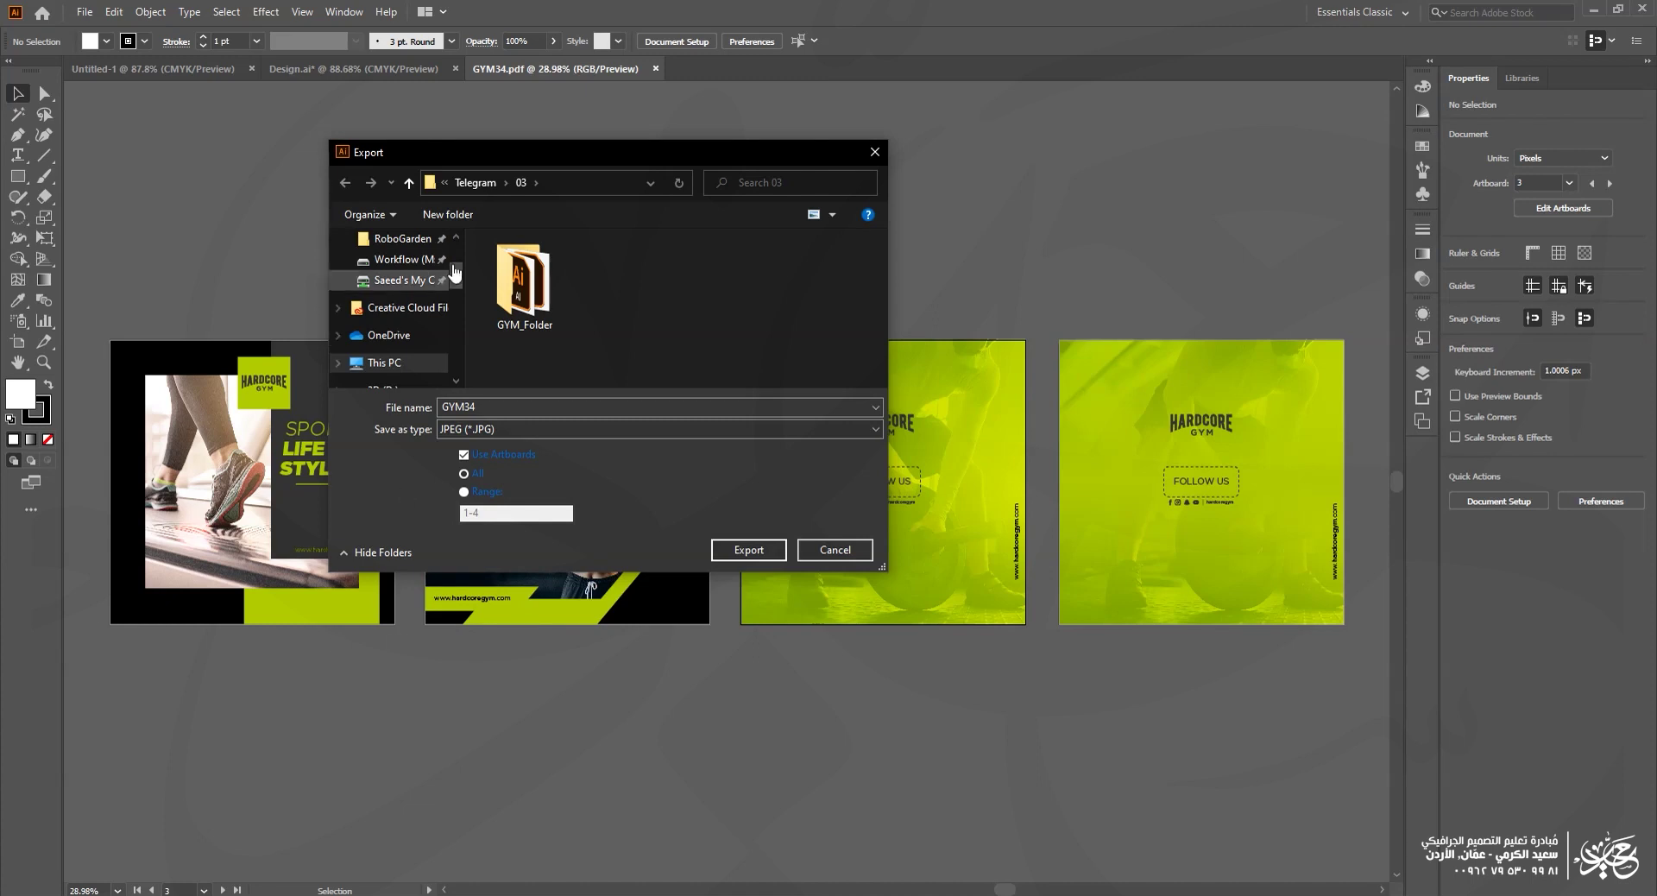
drag(577, 158, 644, 810)
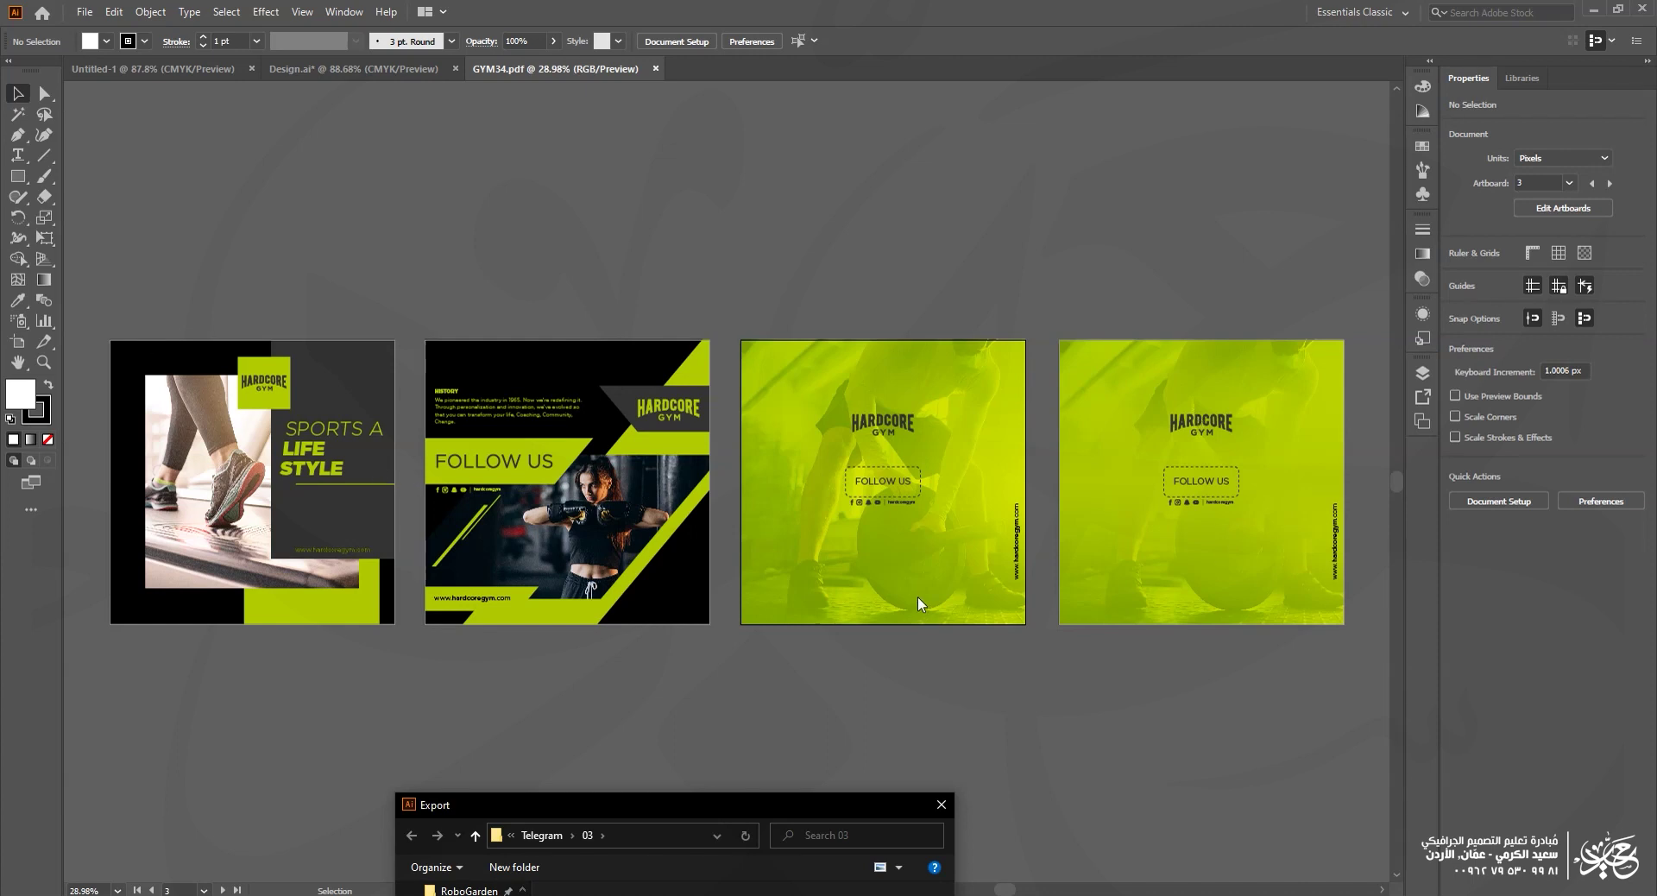
drag(791, 802, 855, 250)
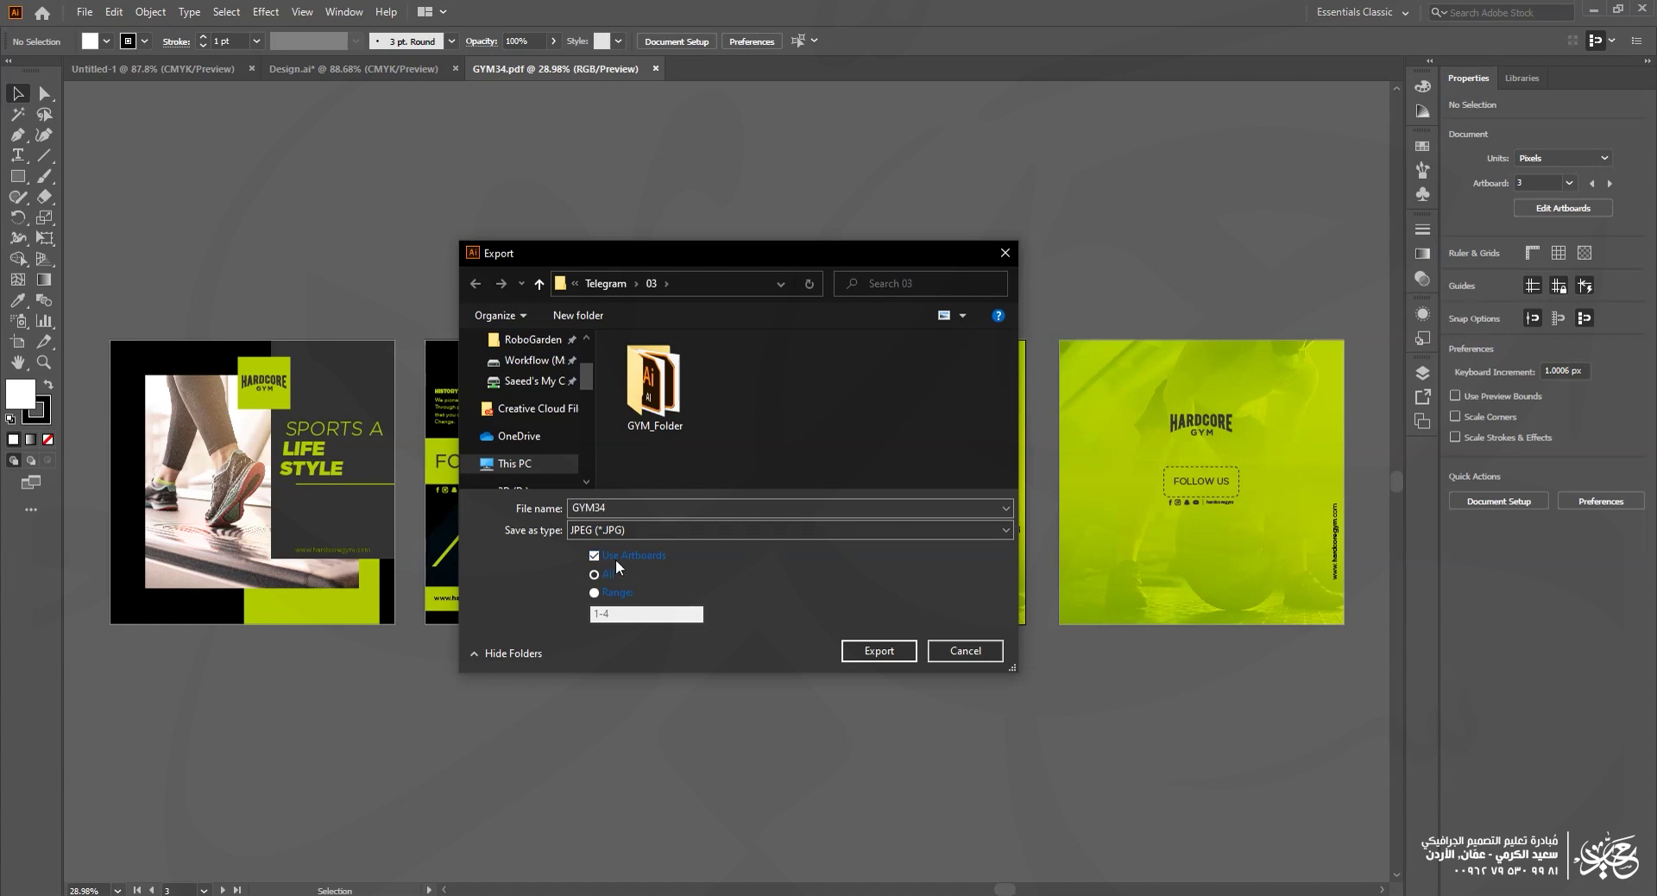
click(889, 657)
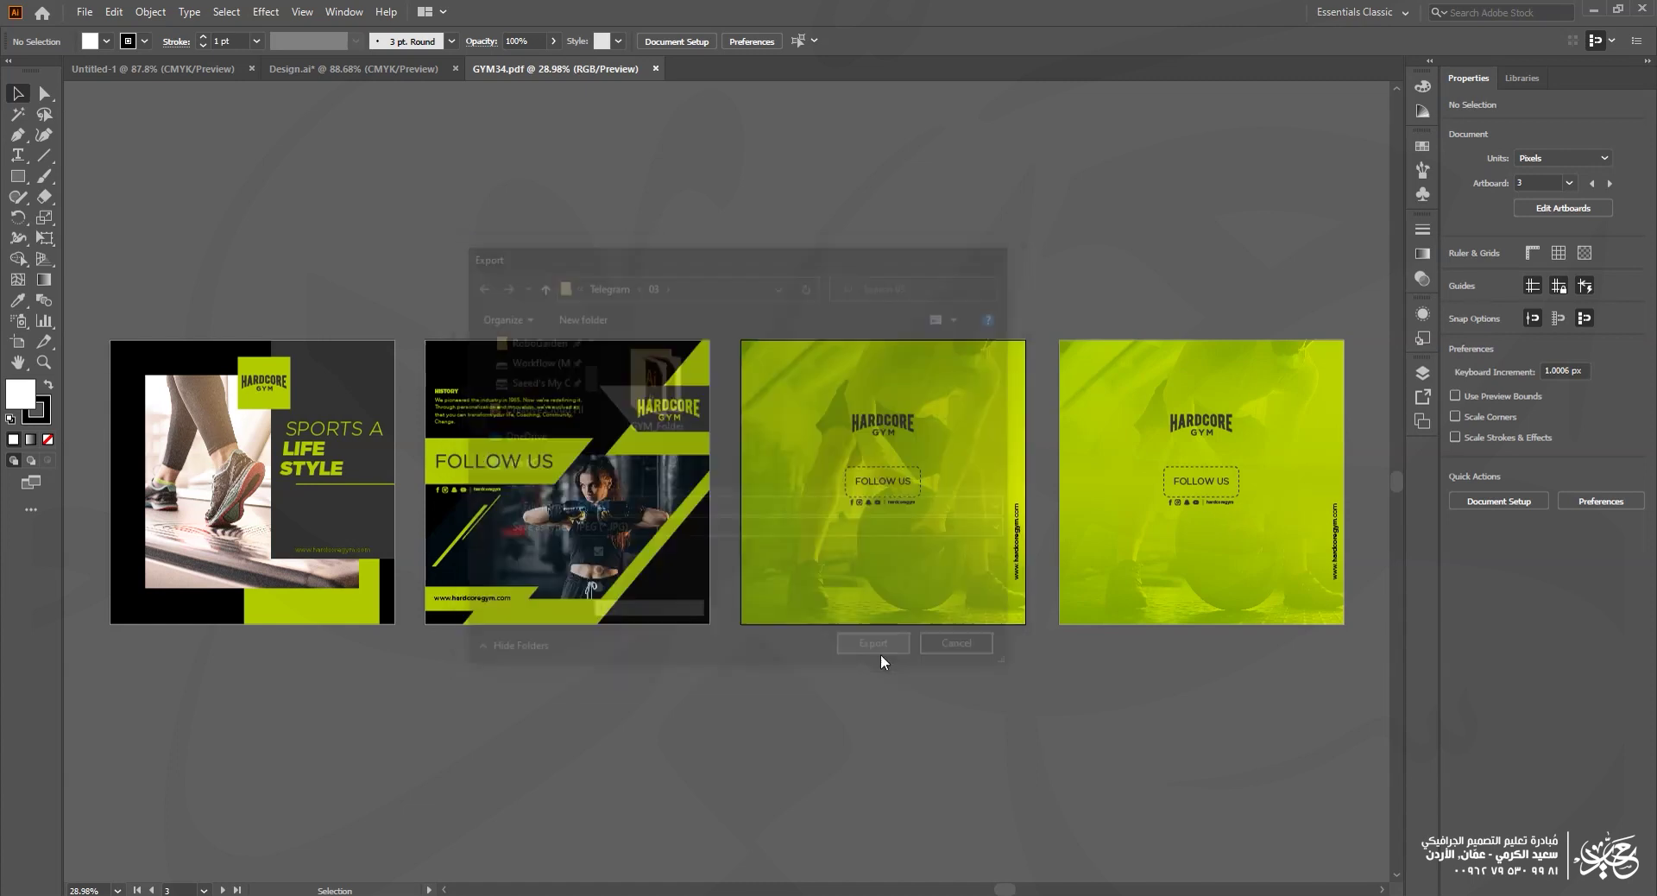
Step: Set JPEG Options to RGB, quality 10 (Maximum) and High (300 ppi) resolution
drag(1195, 354, 870, 290)
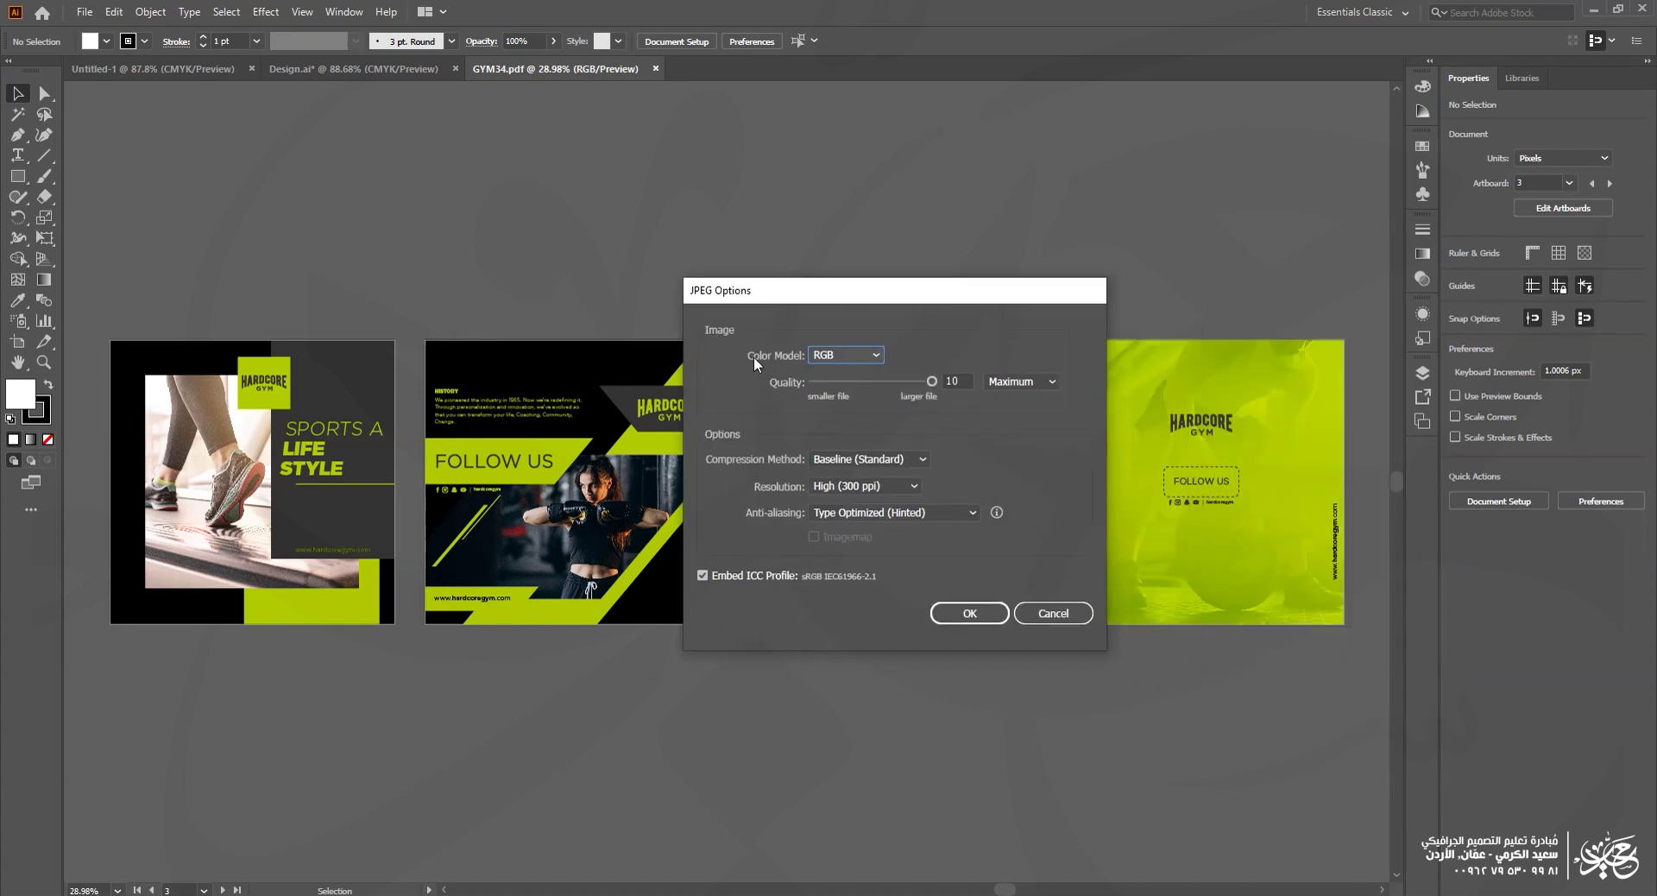
click(832, 354)
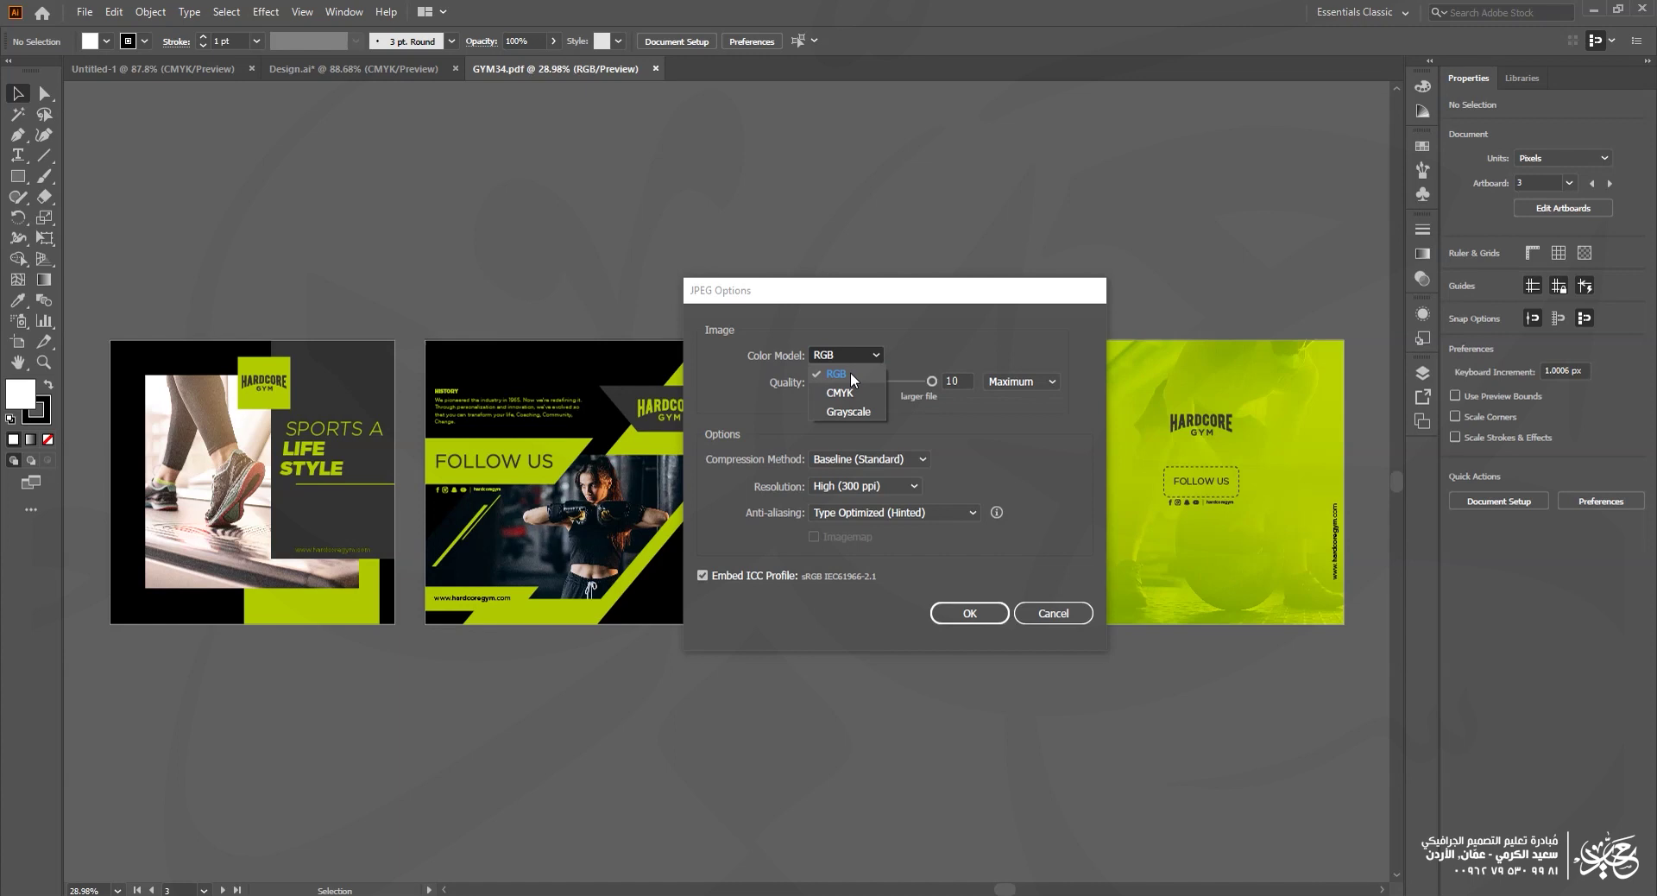
click(851, 375)
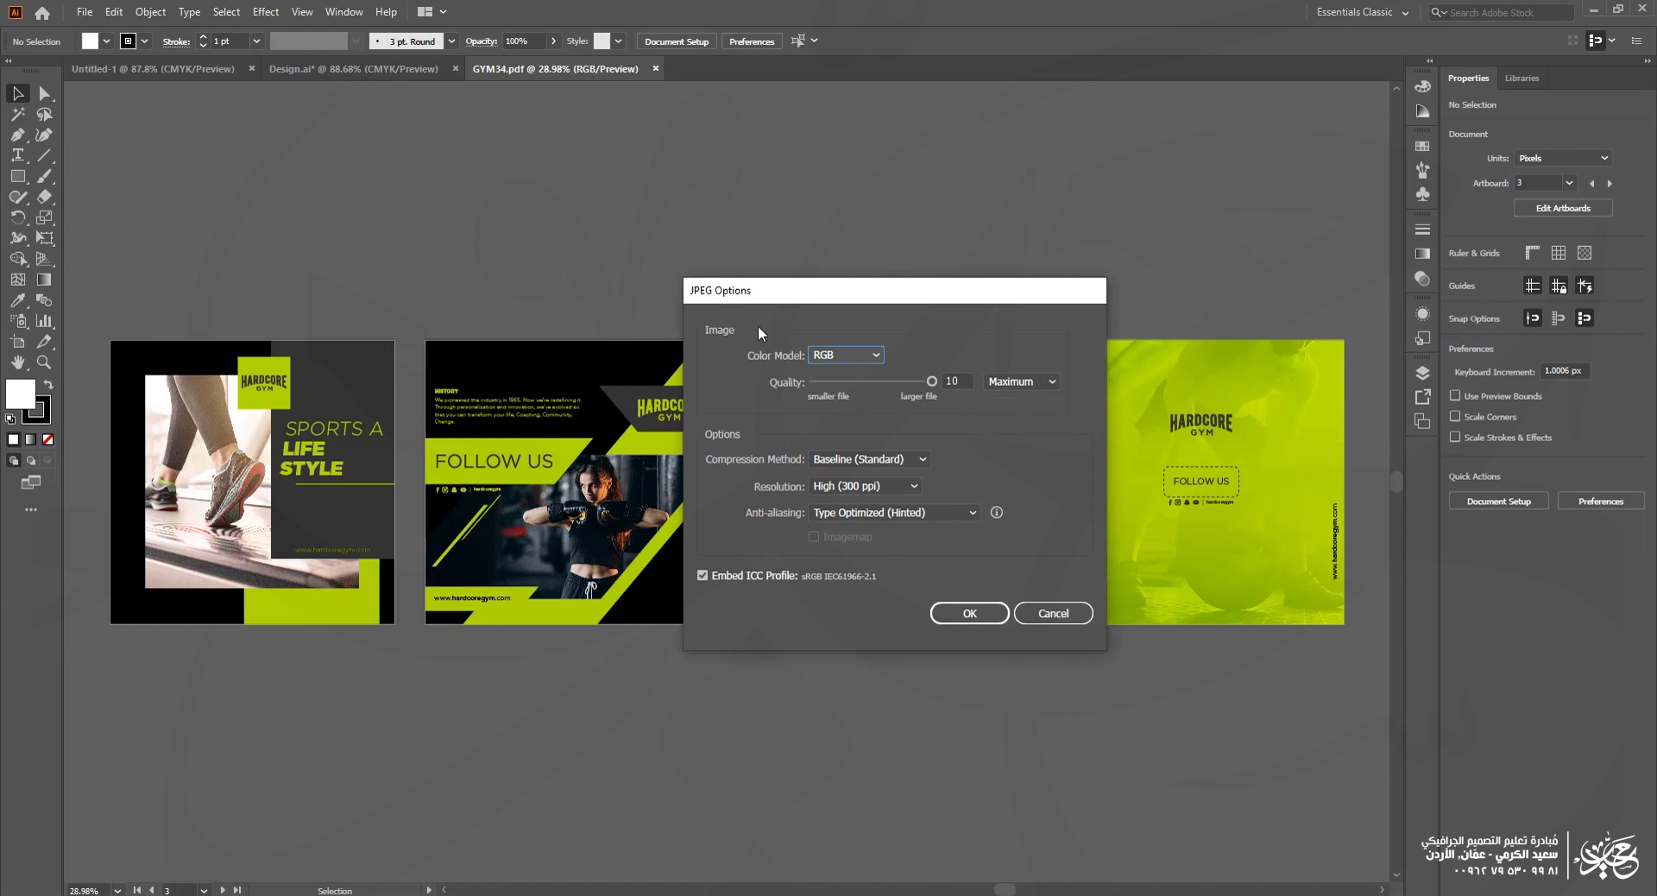
drag(757, 292, 711, 718)
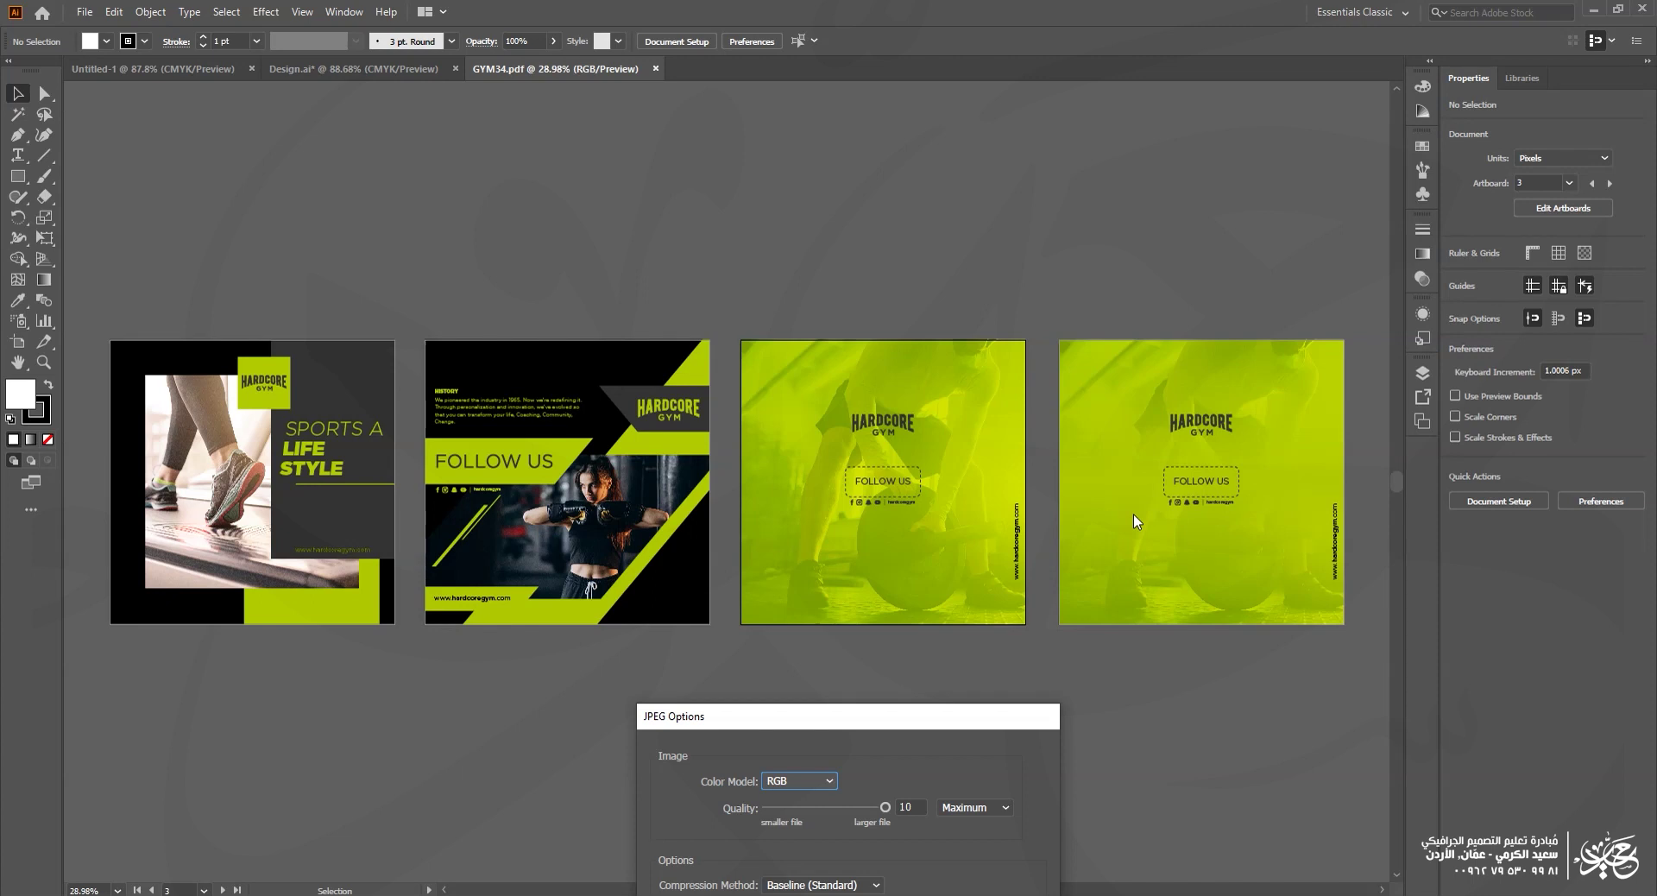
drag(902, 716, 1029, 369)
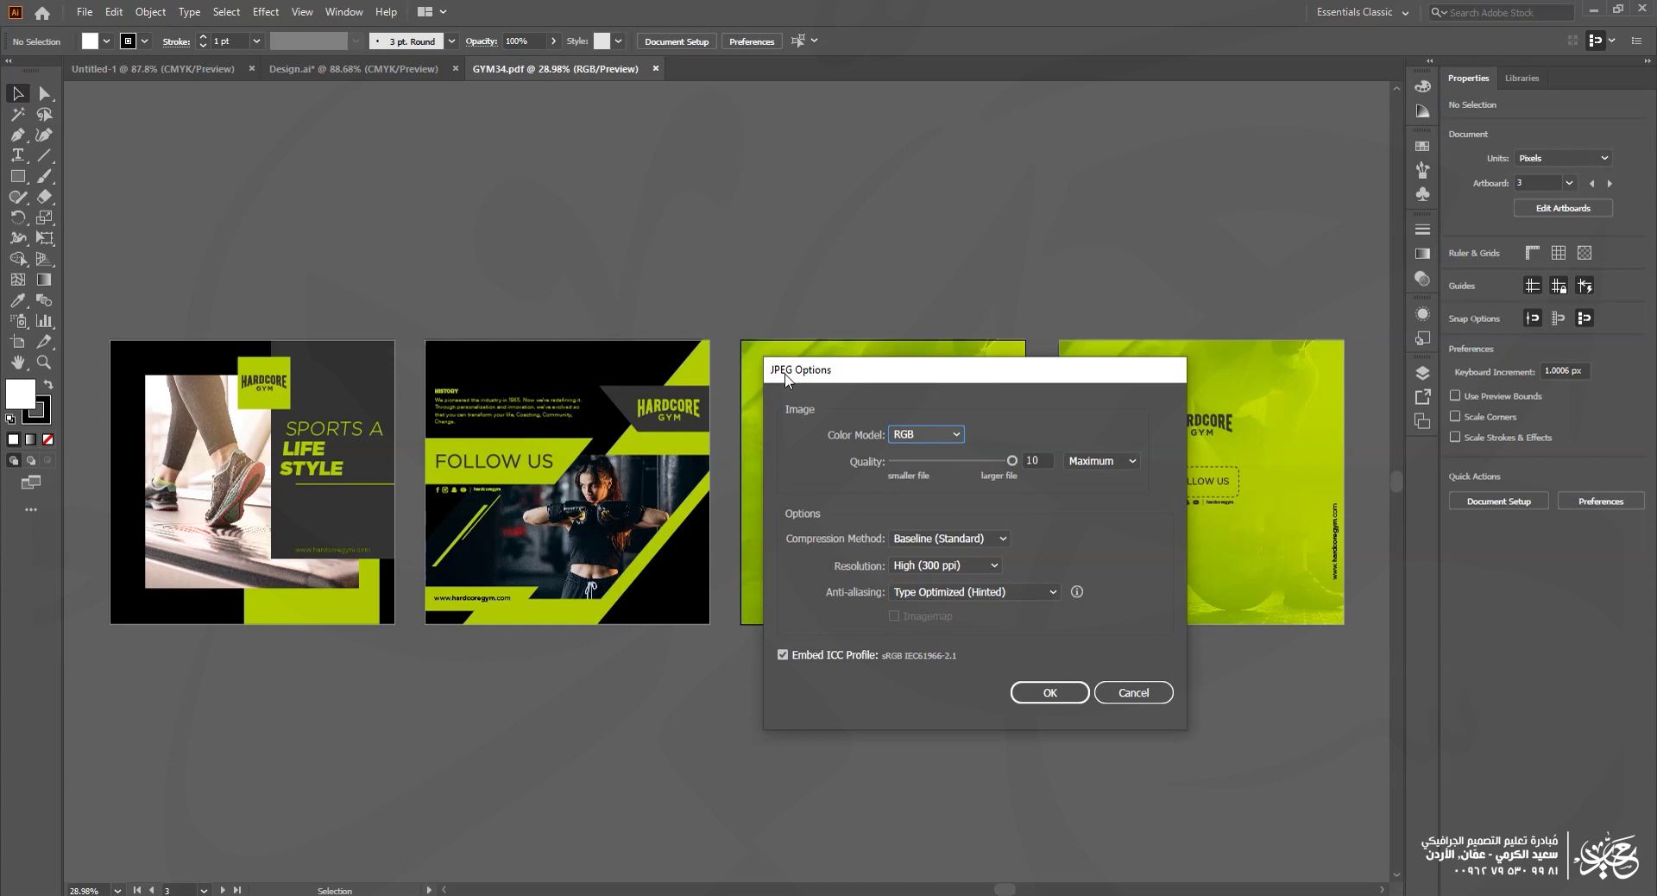
click(929, 434)
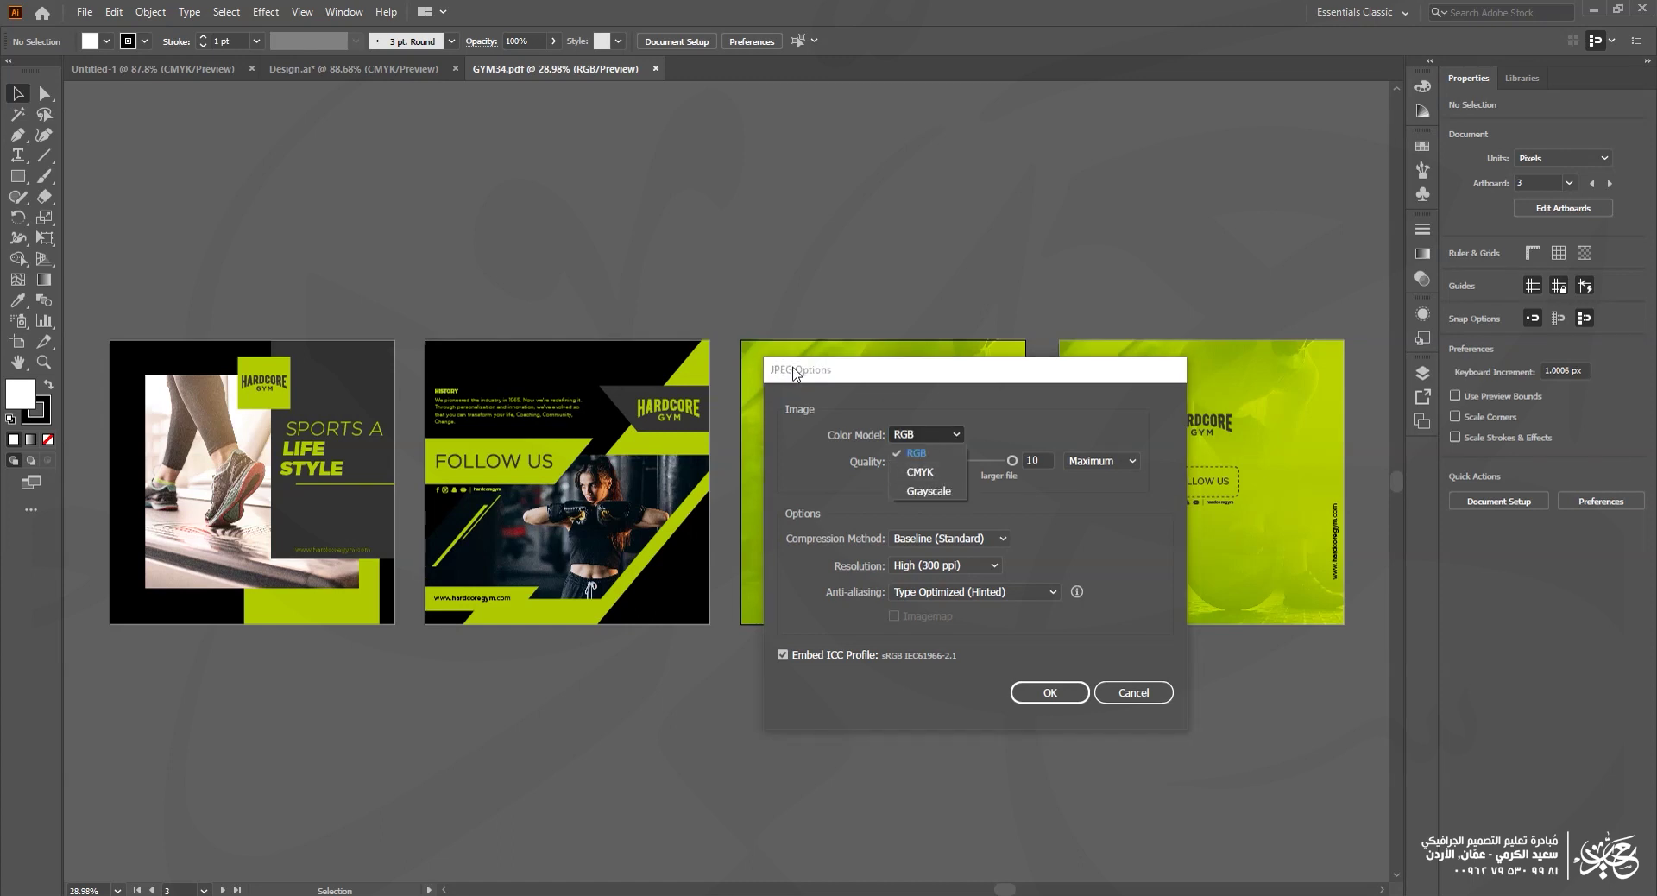
click(878, 464)
click(1034, 460)
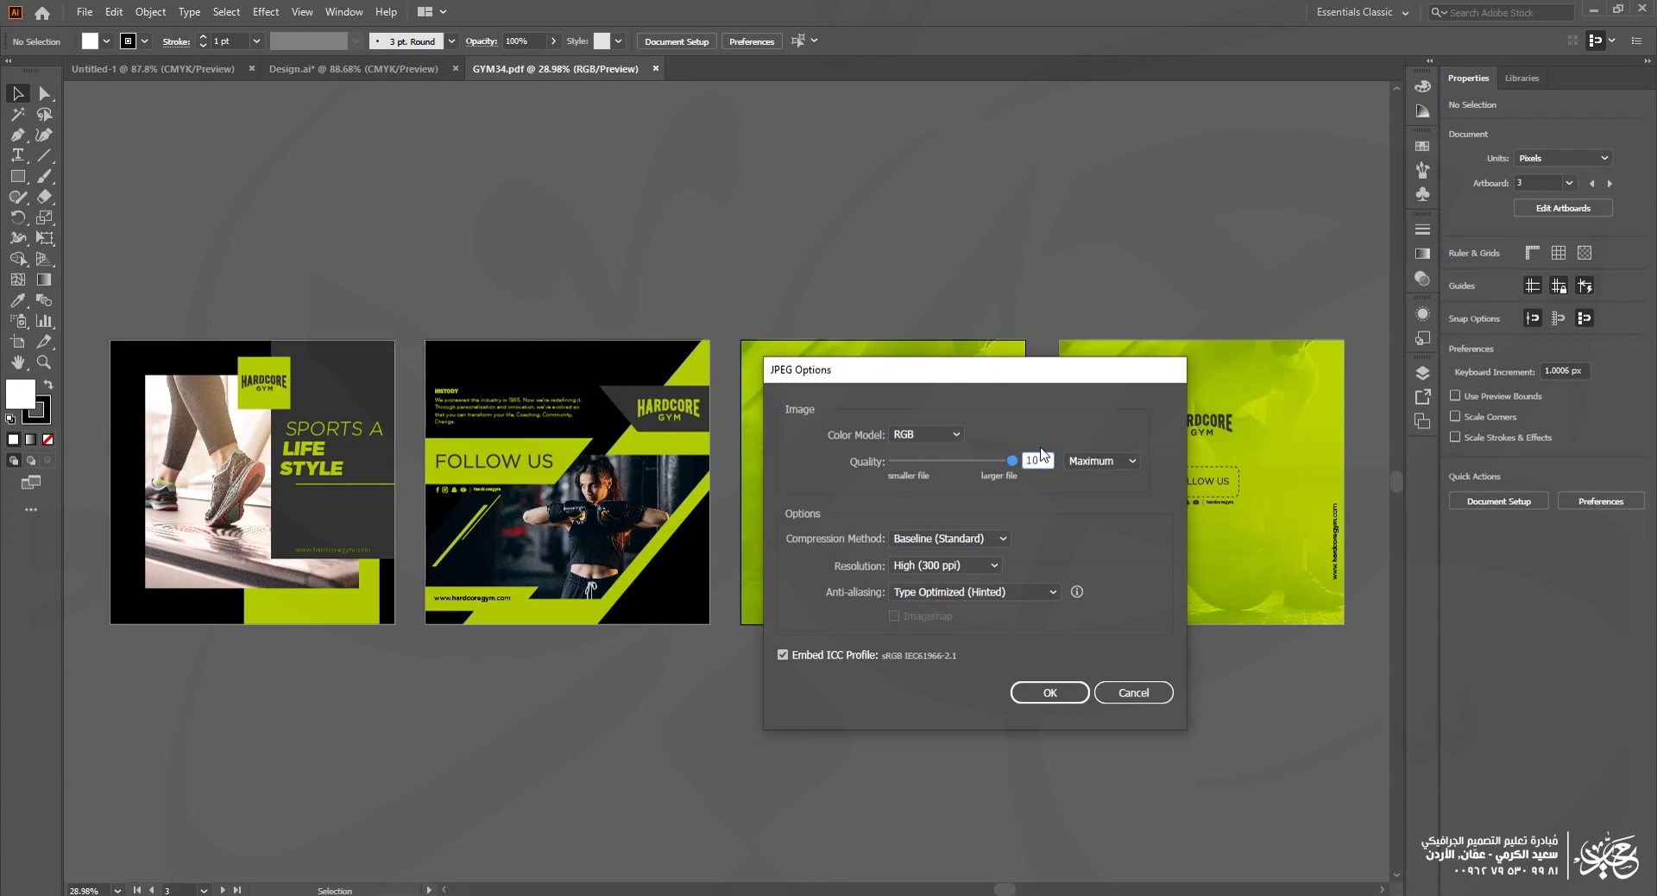
click(931, 565)
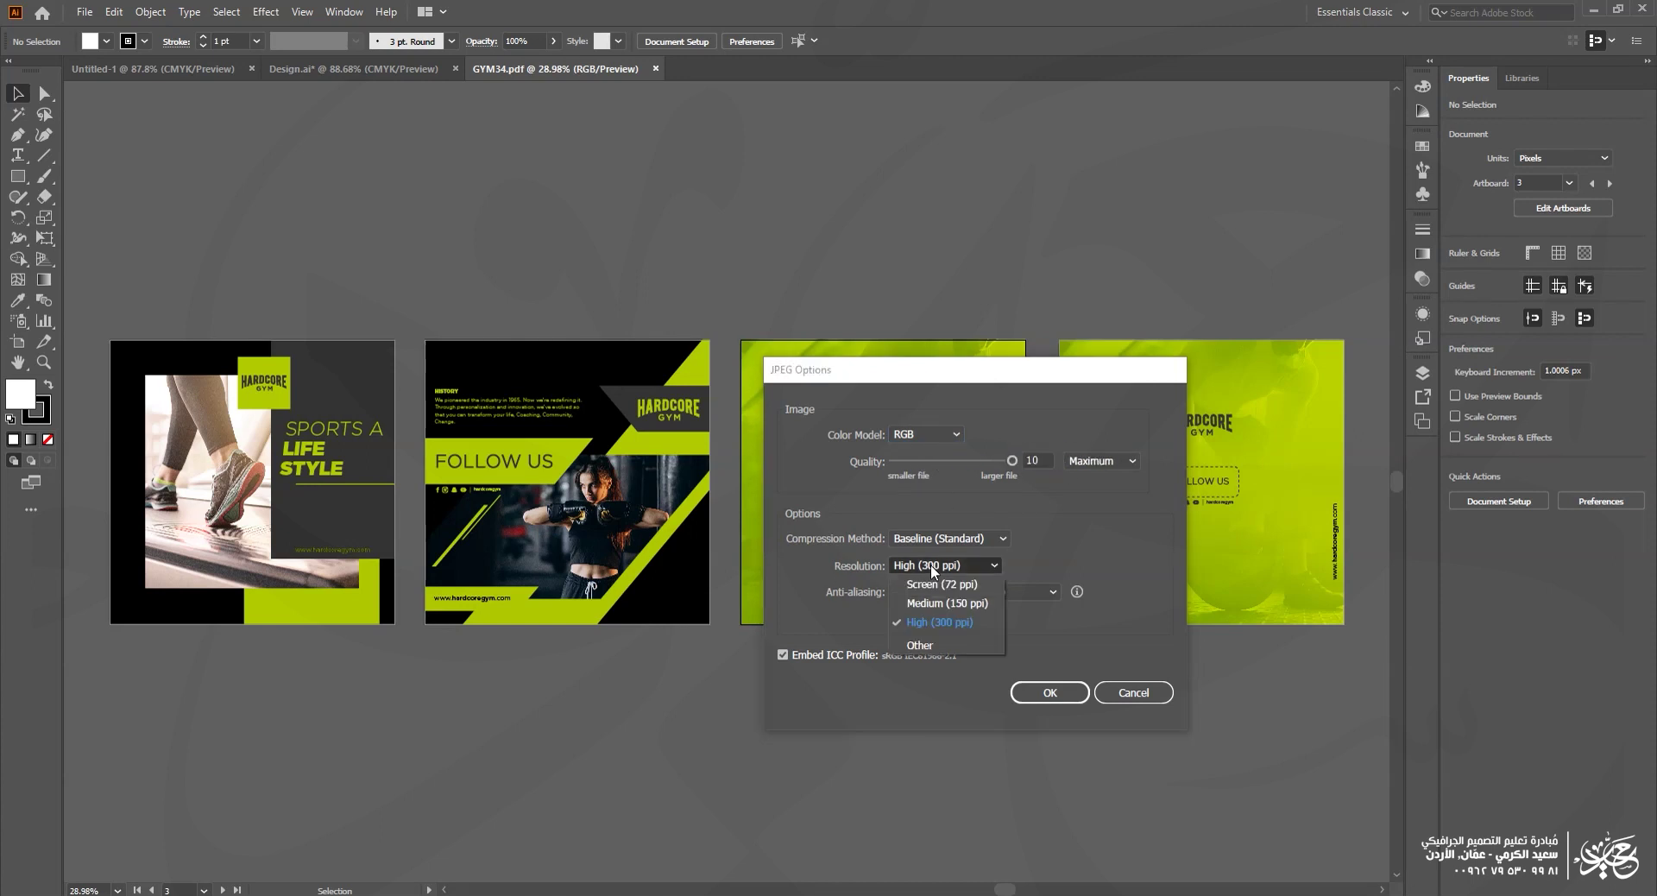
click(972, 621)
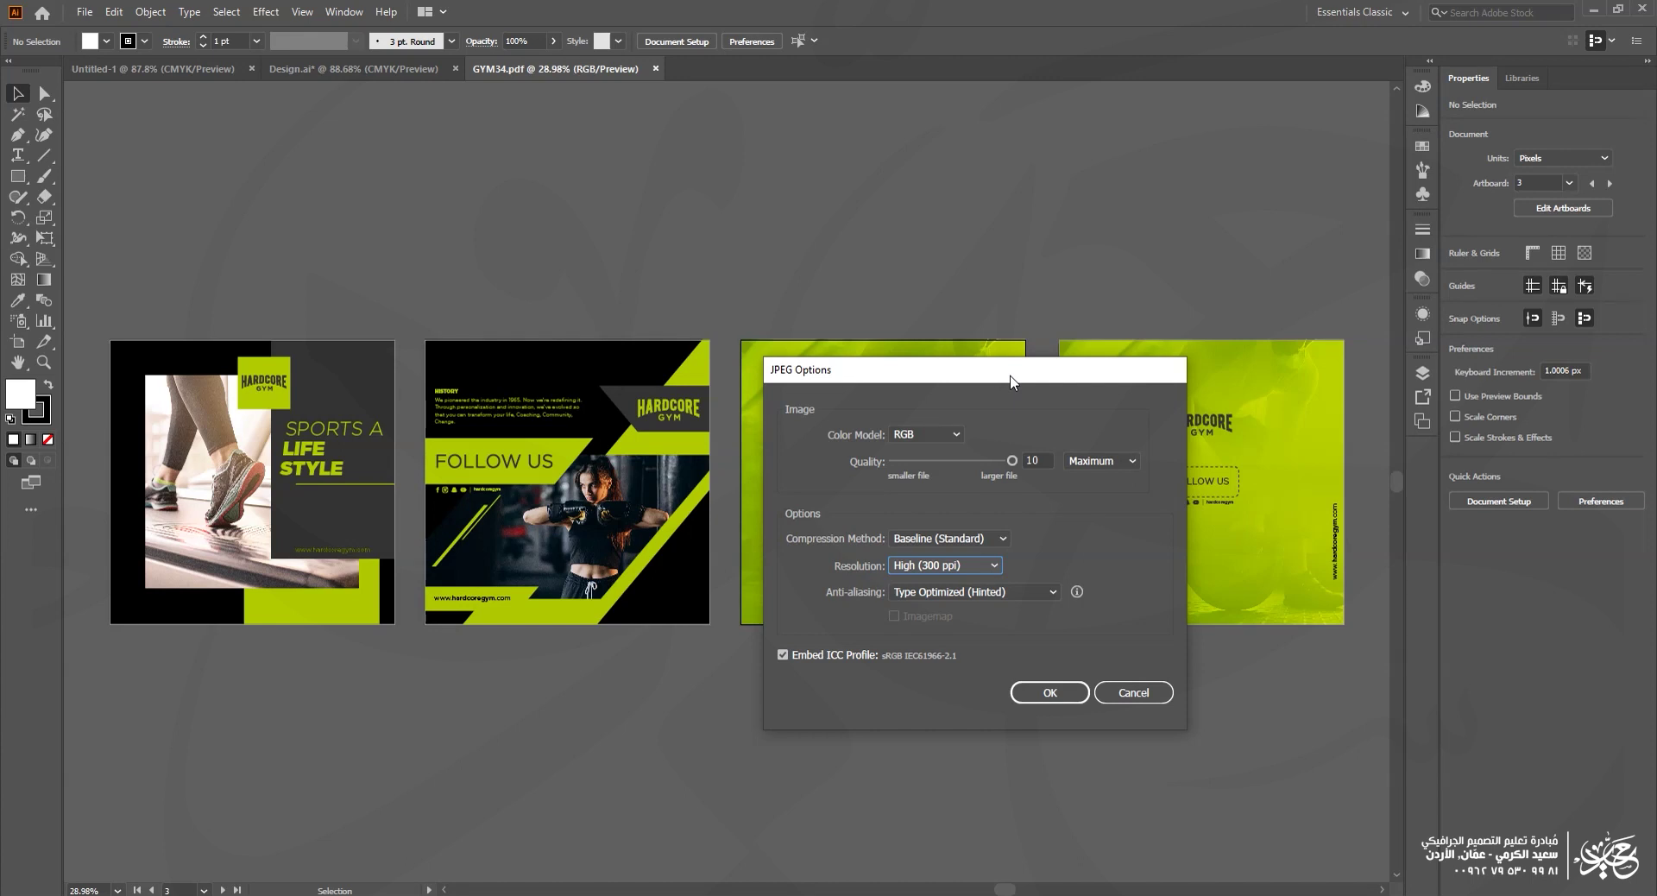
Step: Change the JPEG resolution to Medium (150 ppi) and confirm the export
click(947, 565)
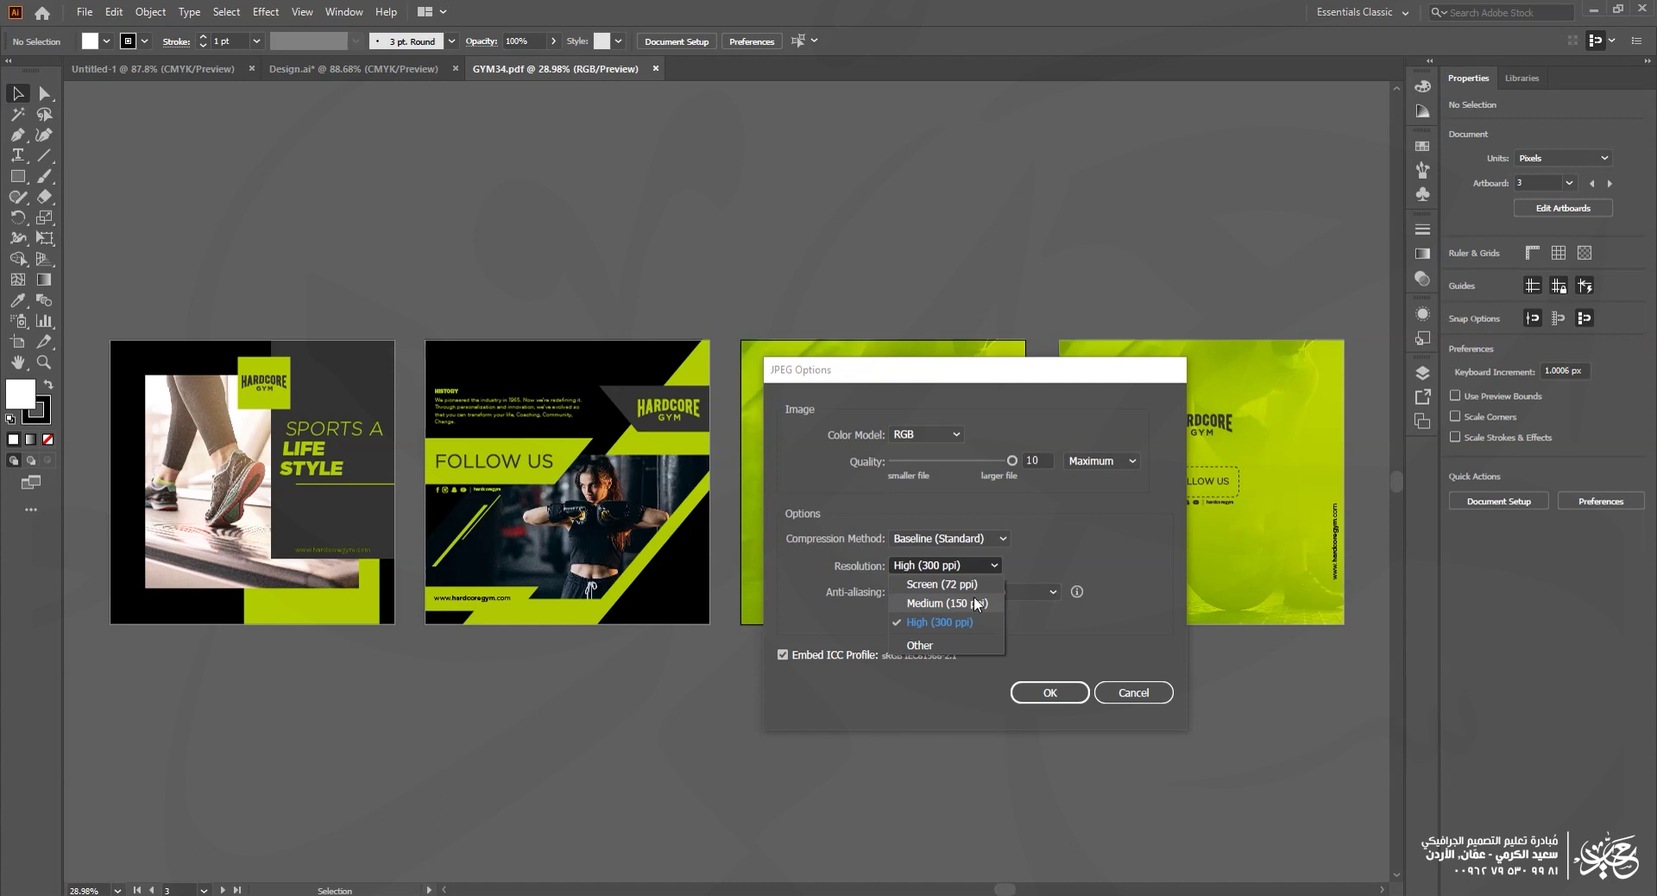
click(974, 601)
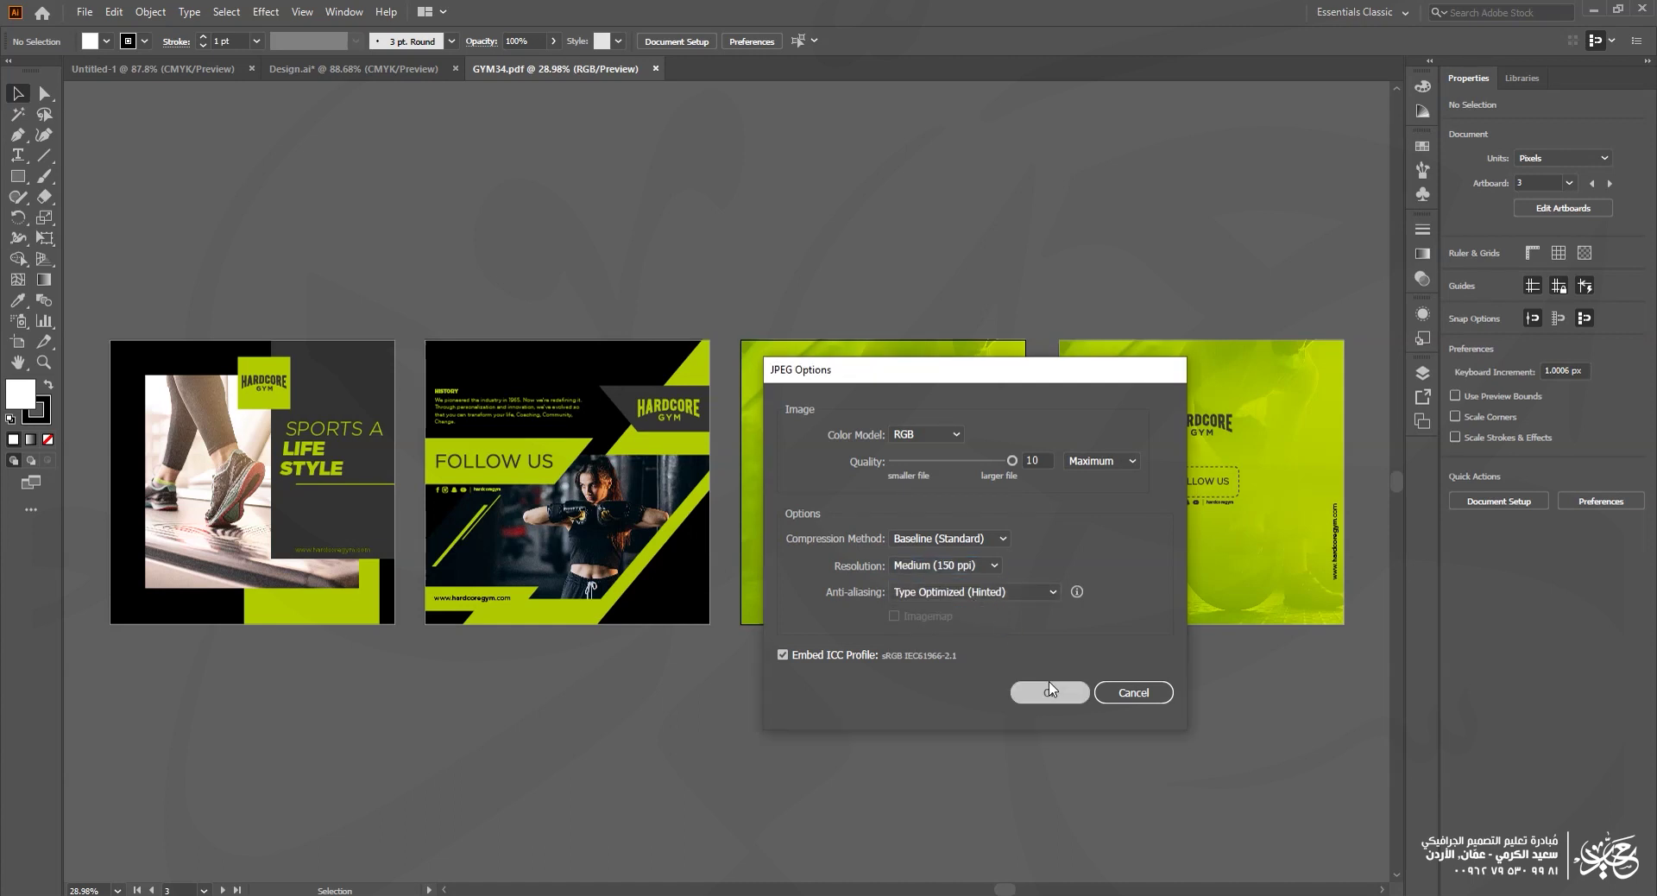
click(1049, 684)
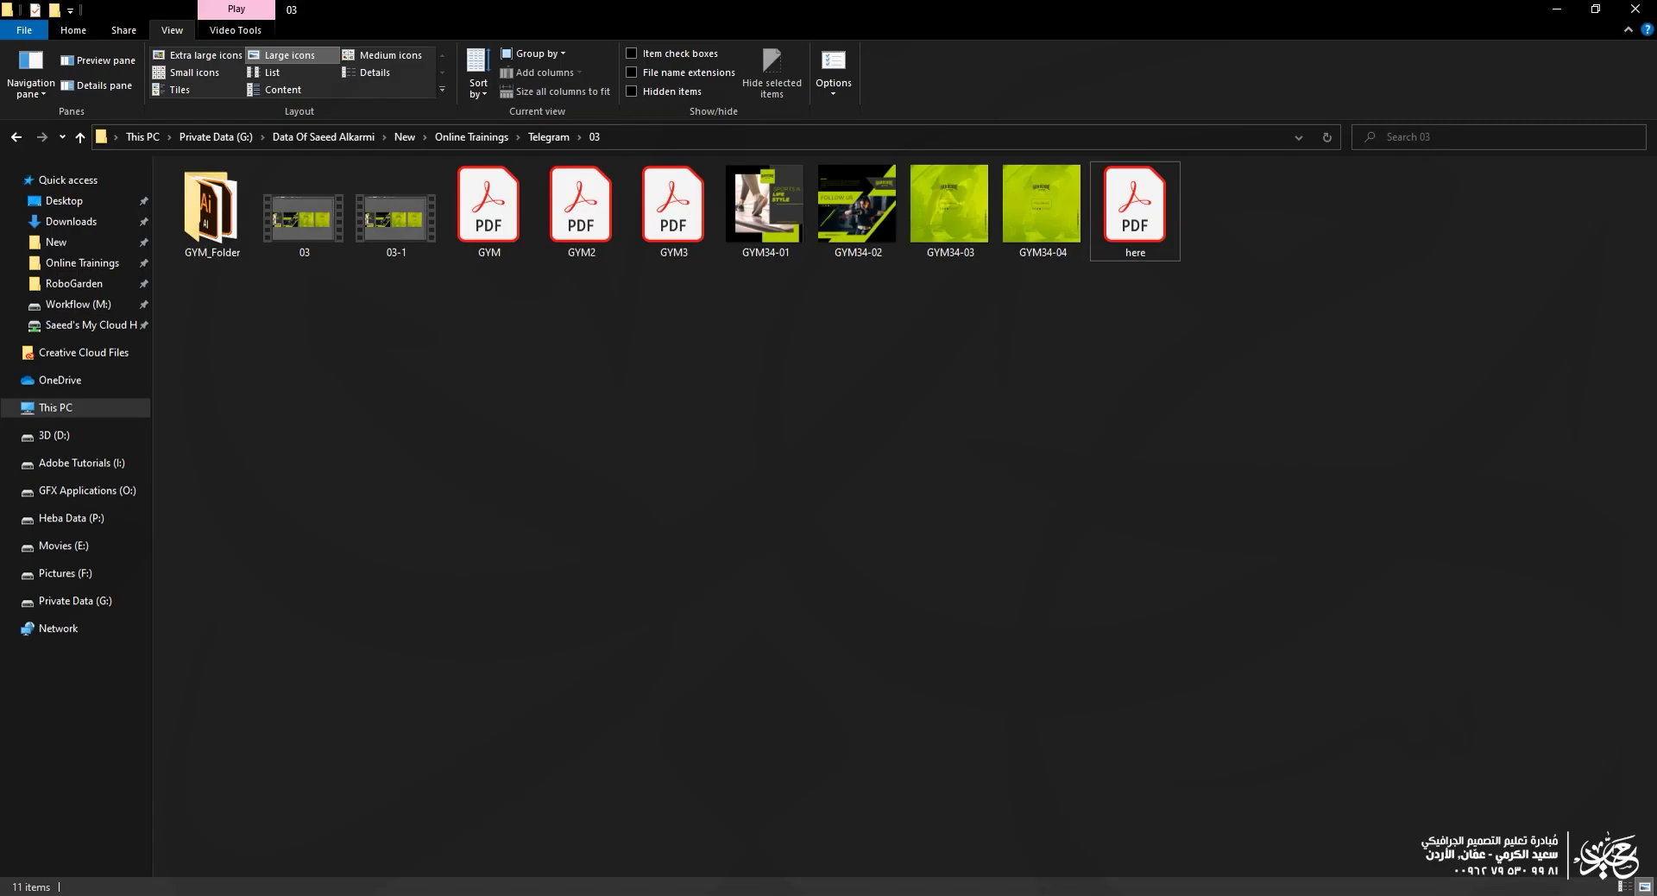
Step: View GYM34-01.jpg full screen in Photos, zoomed in on the STYLE lettering, then return to Illustrator
double_click(1022, 221)
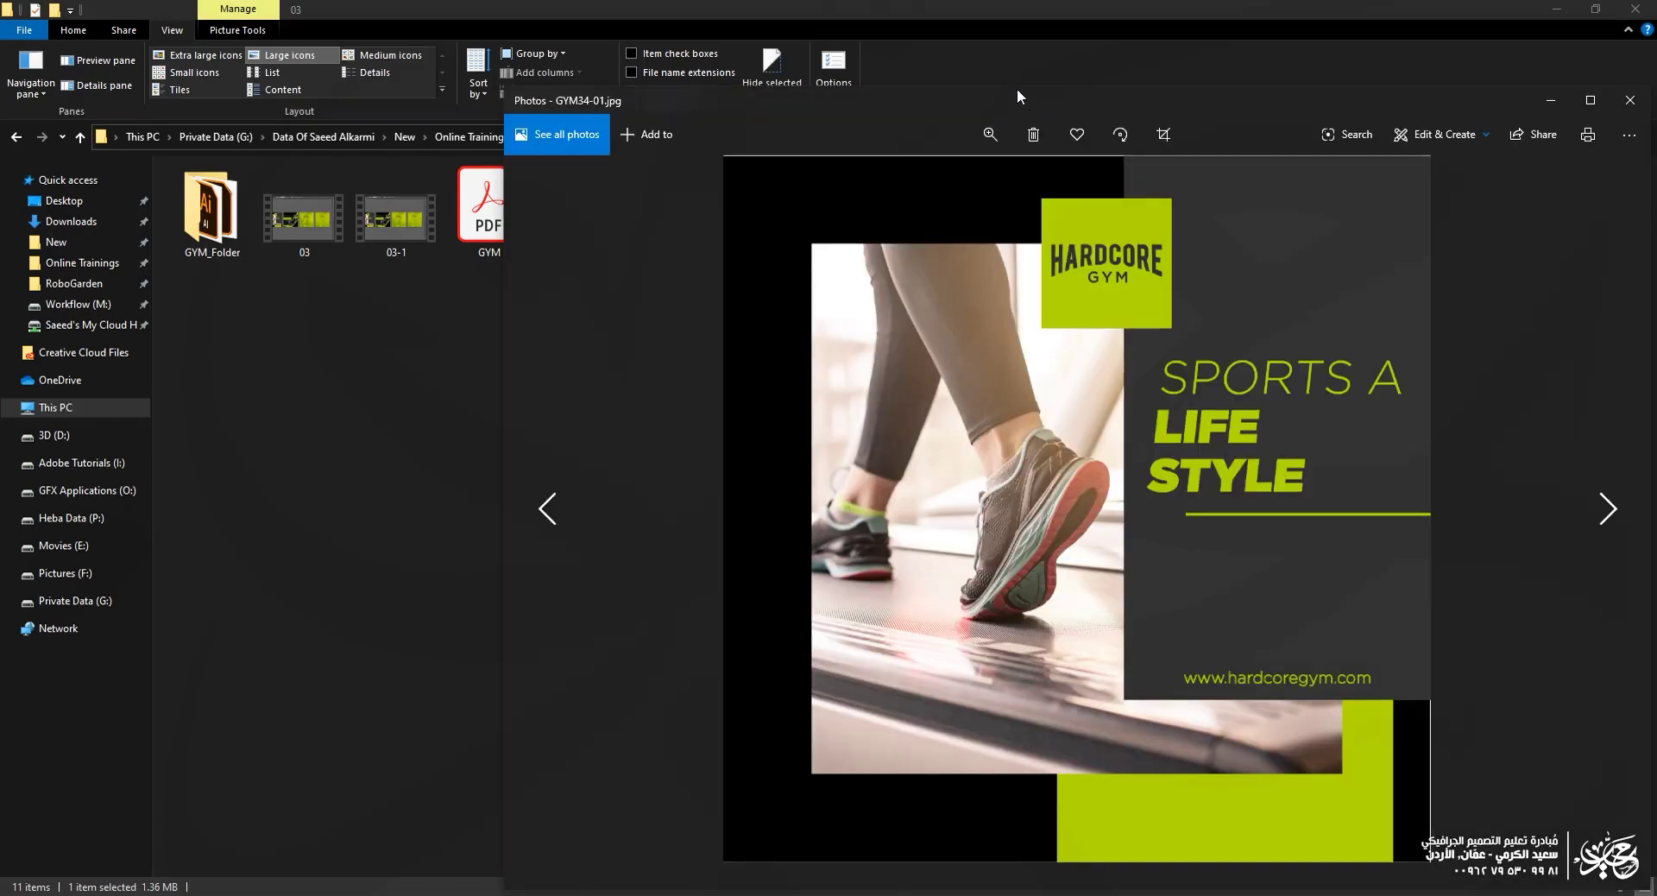
double_click(1017, 89)
scroll(1046, 368, up, 5)
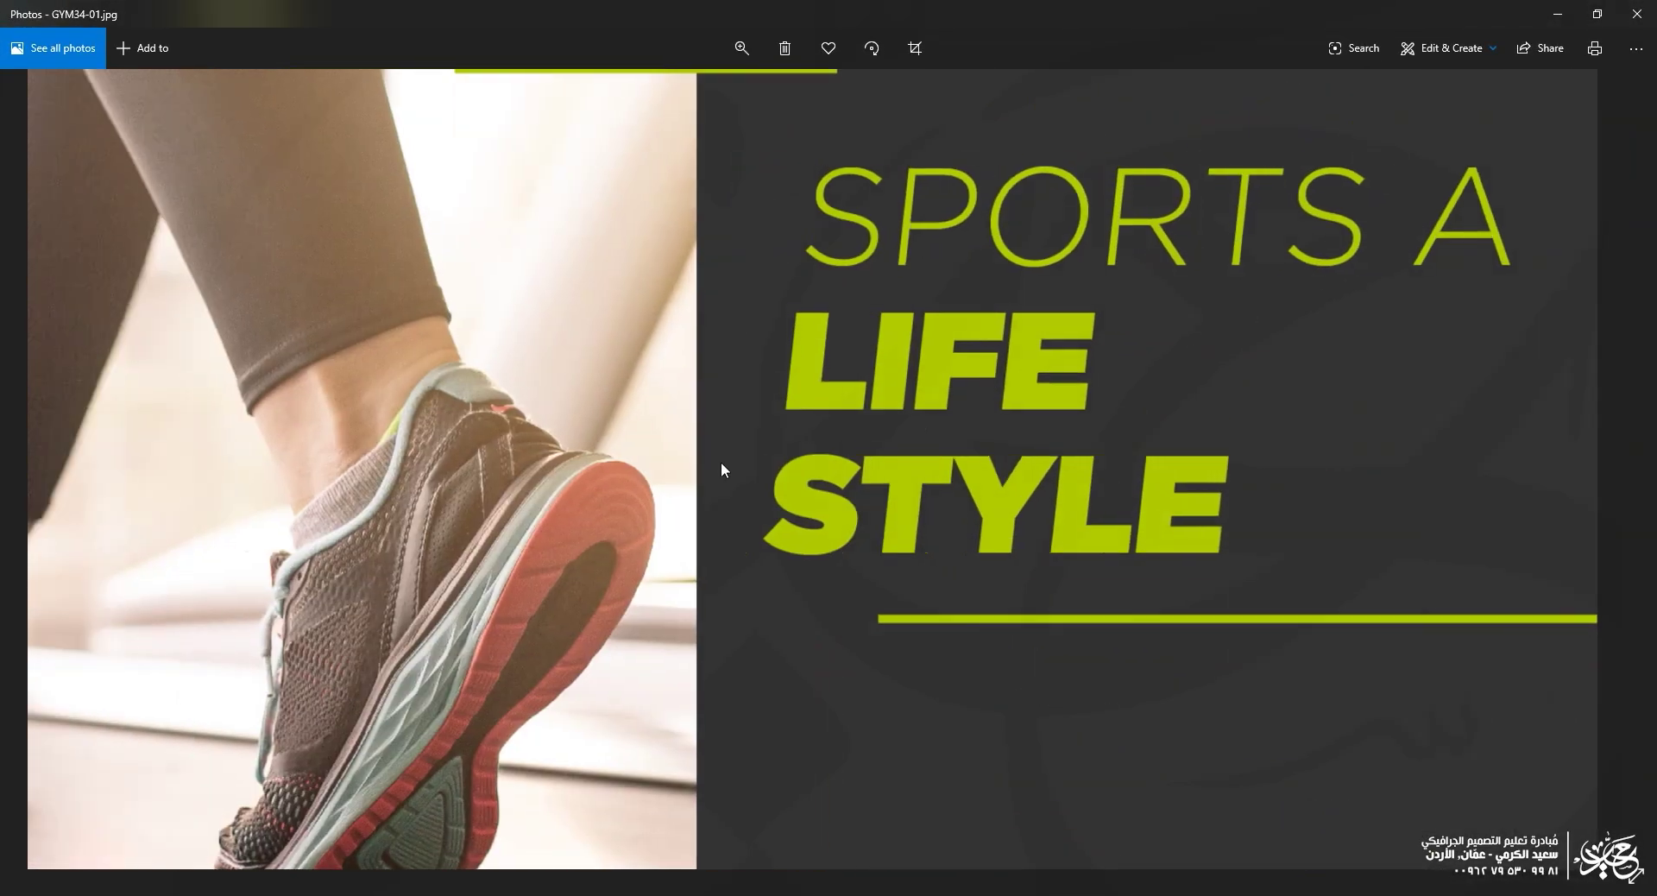
scroll(723, 469, up, 8)
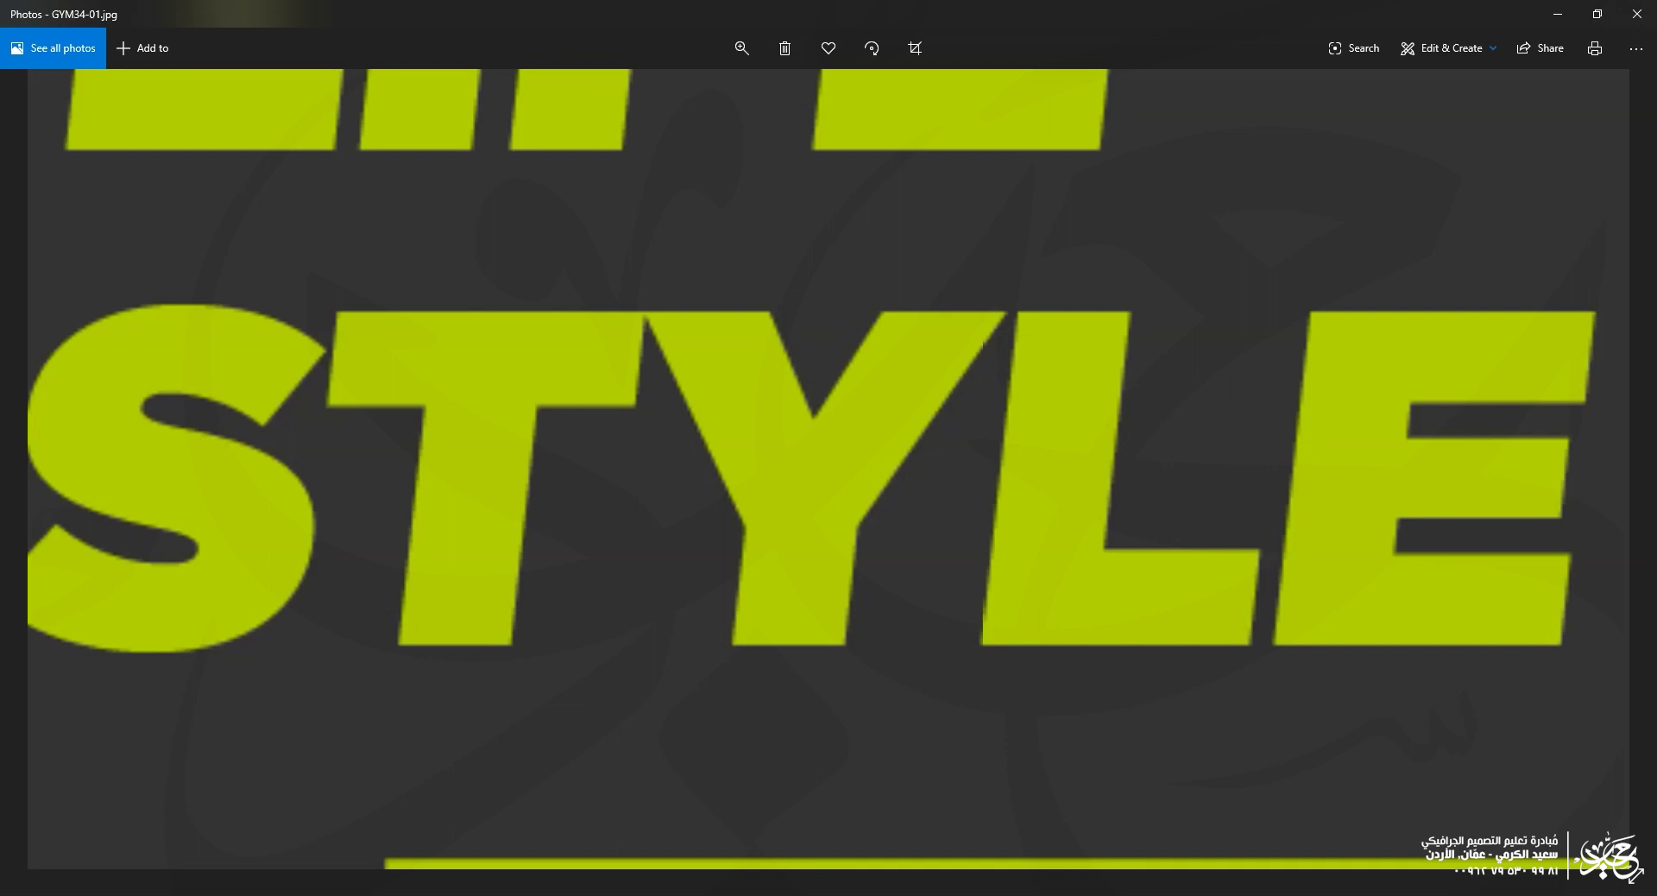
key(alt+Tab)
click(84, 12)
Step: Export only artboard 1 (range 1) as a JPEG named GYM34
mouse_move(216, 315)
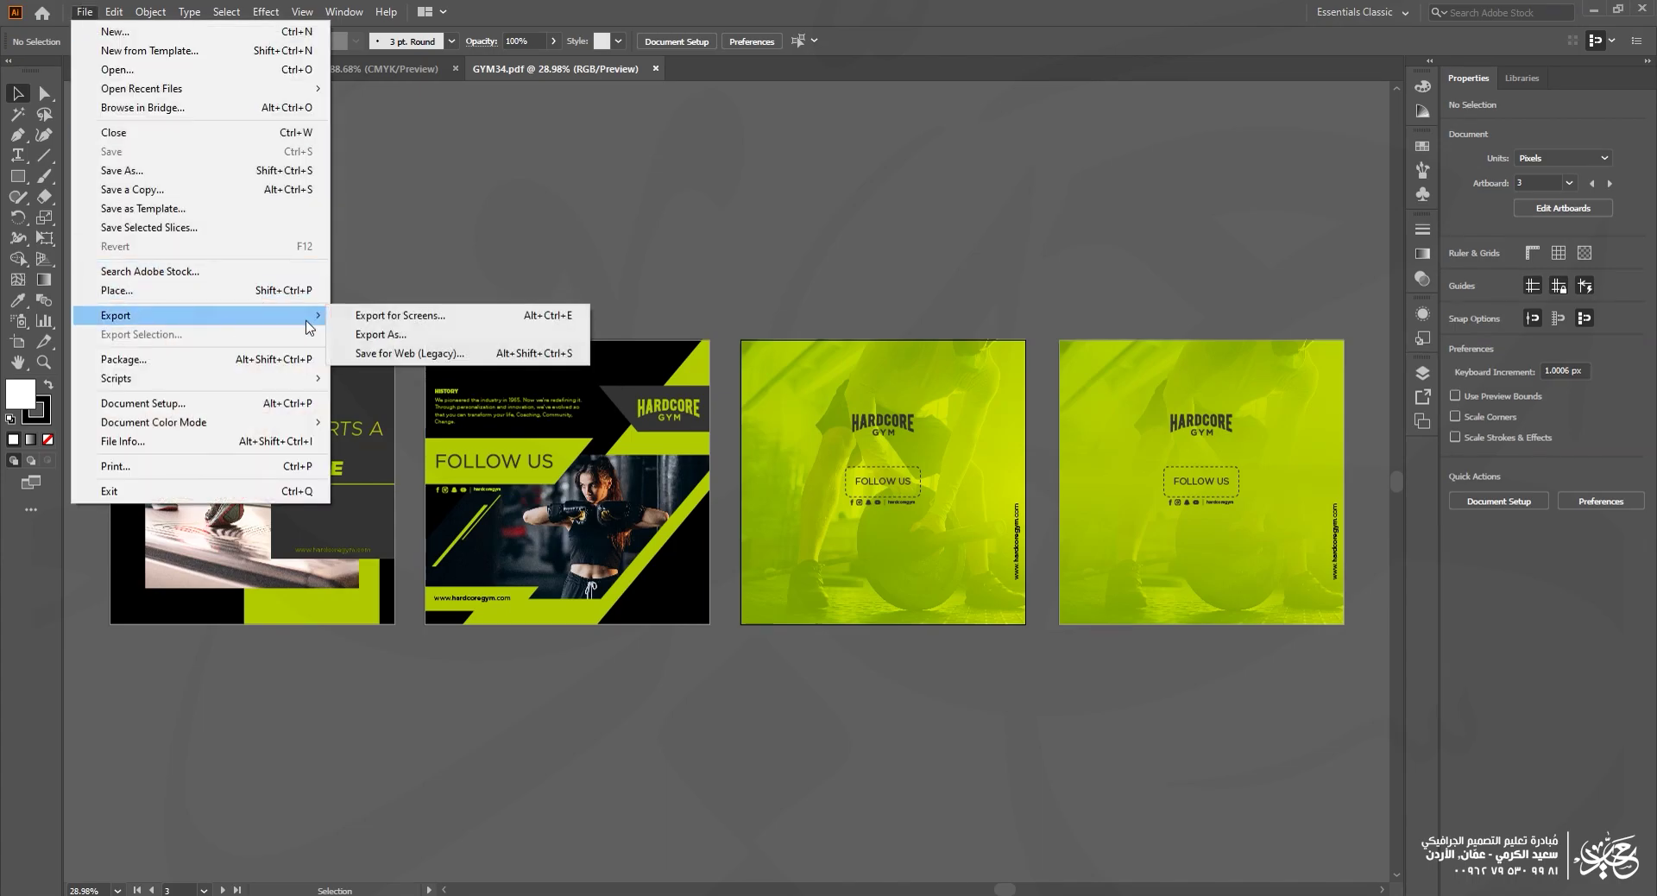
click(389, 334)
click(630, 554)
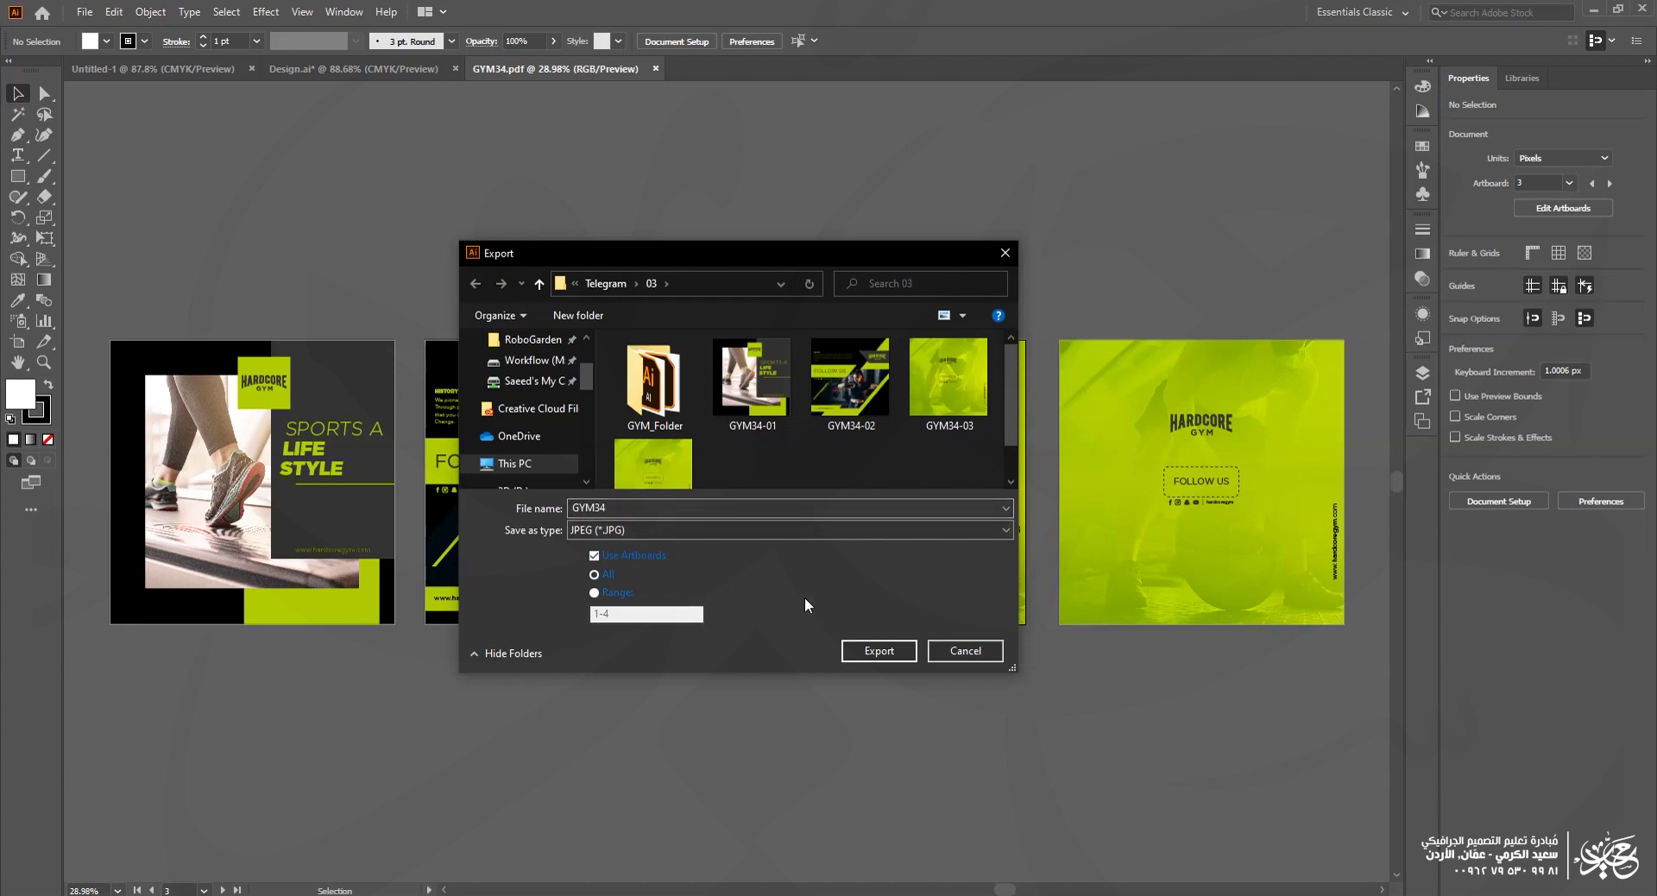
click(616, 598)
text(1)
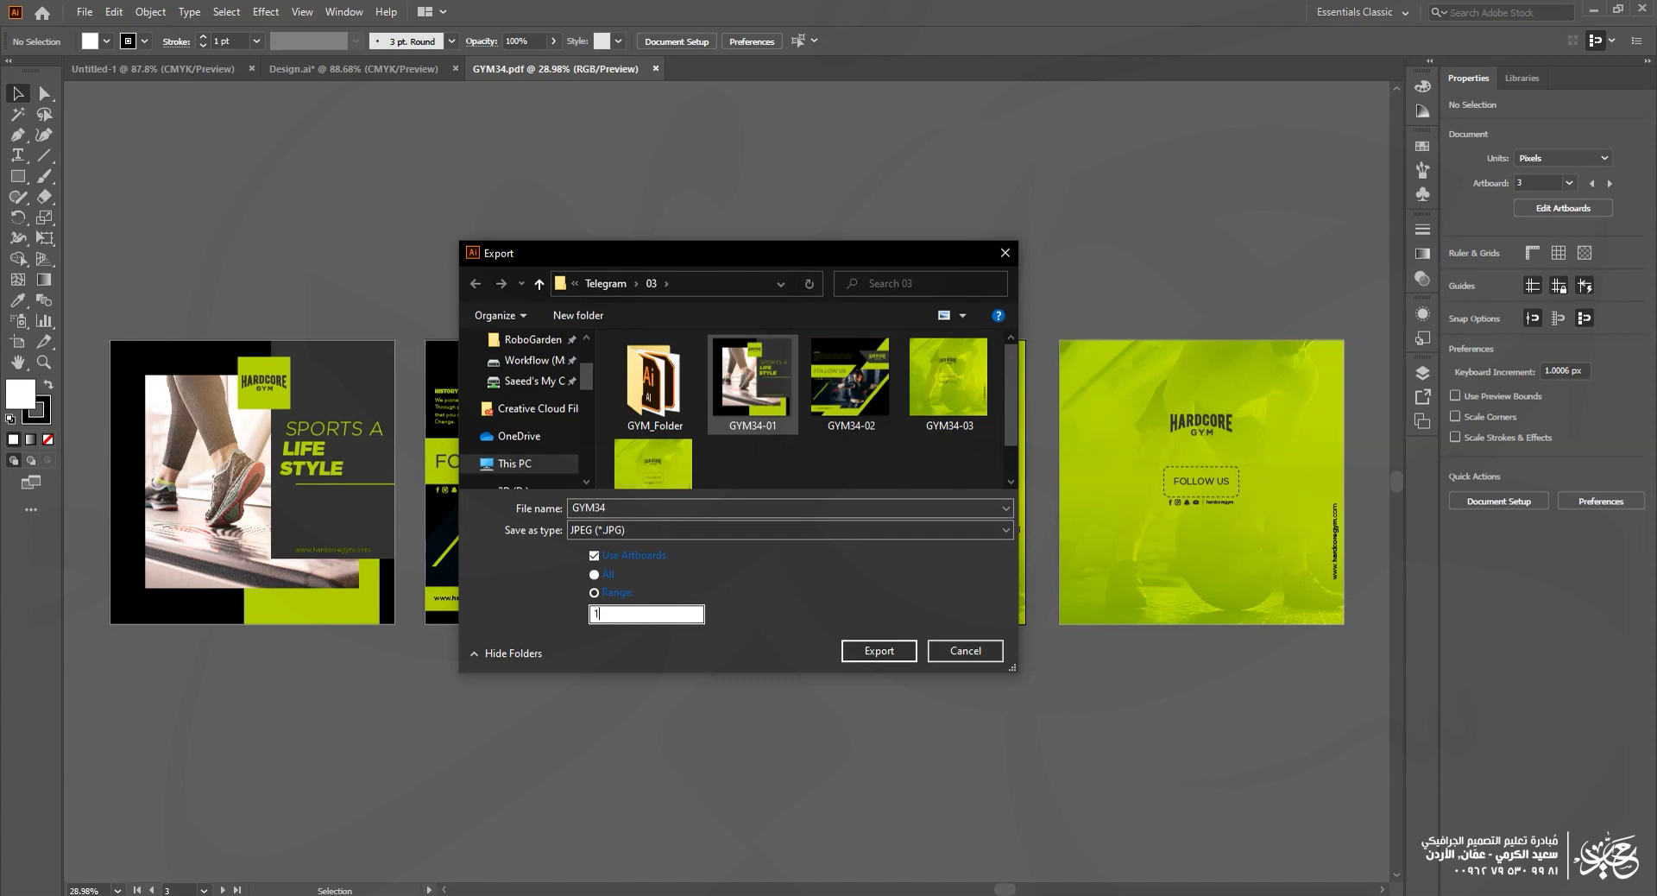
click(628, 511)
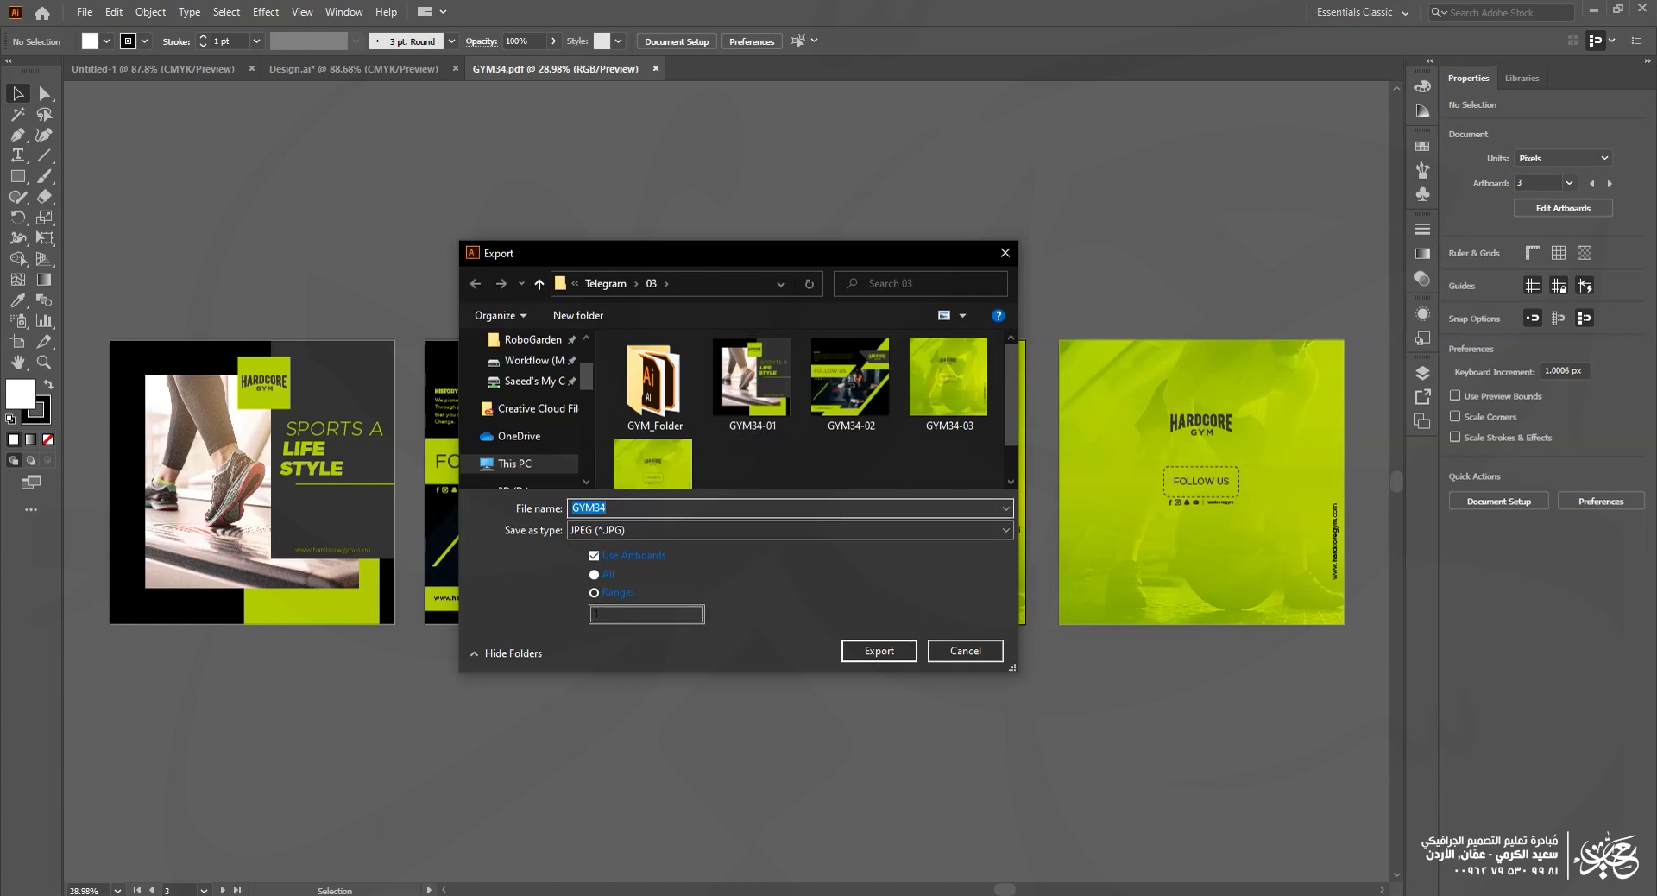
click(879, 650)
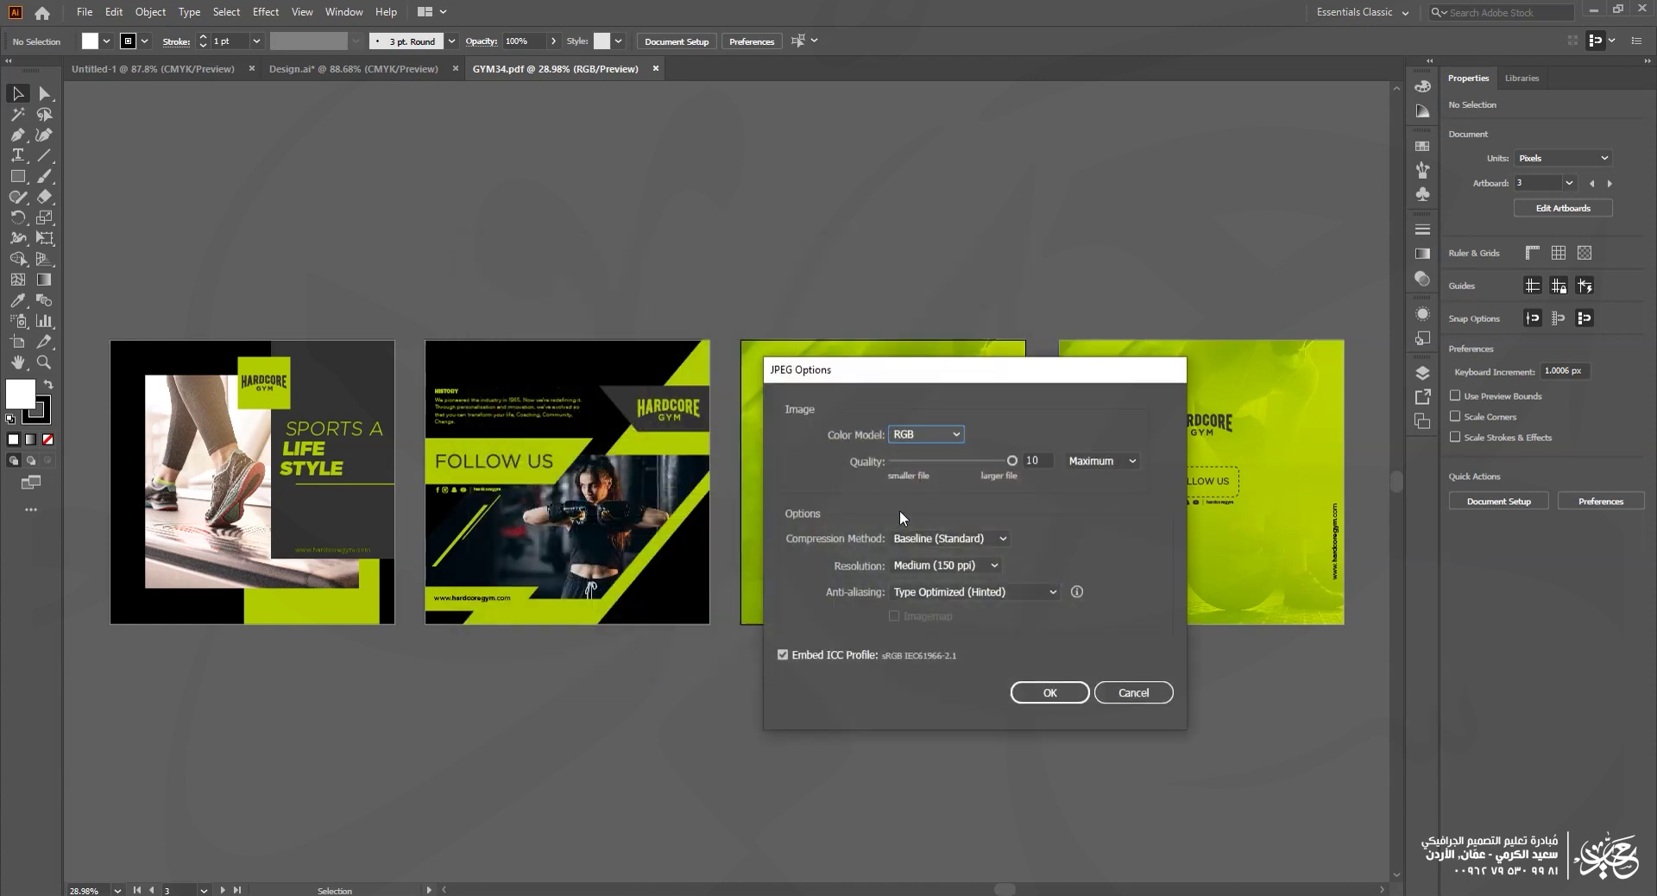
Step: Export artboard 1 at a custom 'Other' resolution entered as 50 ppi, then view the export folder
click(919, 563)
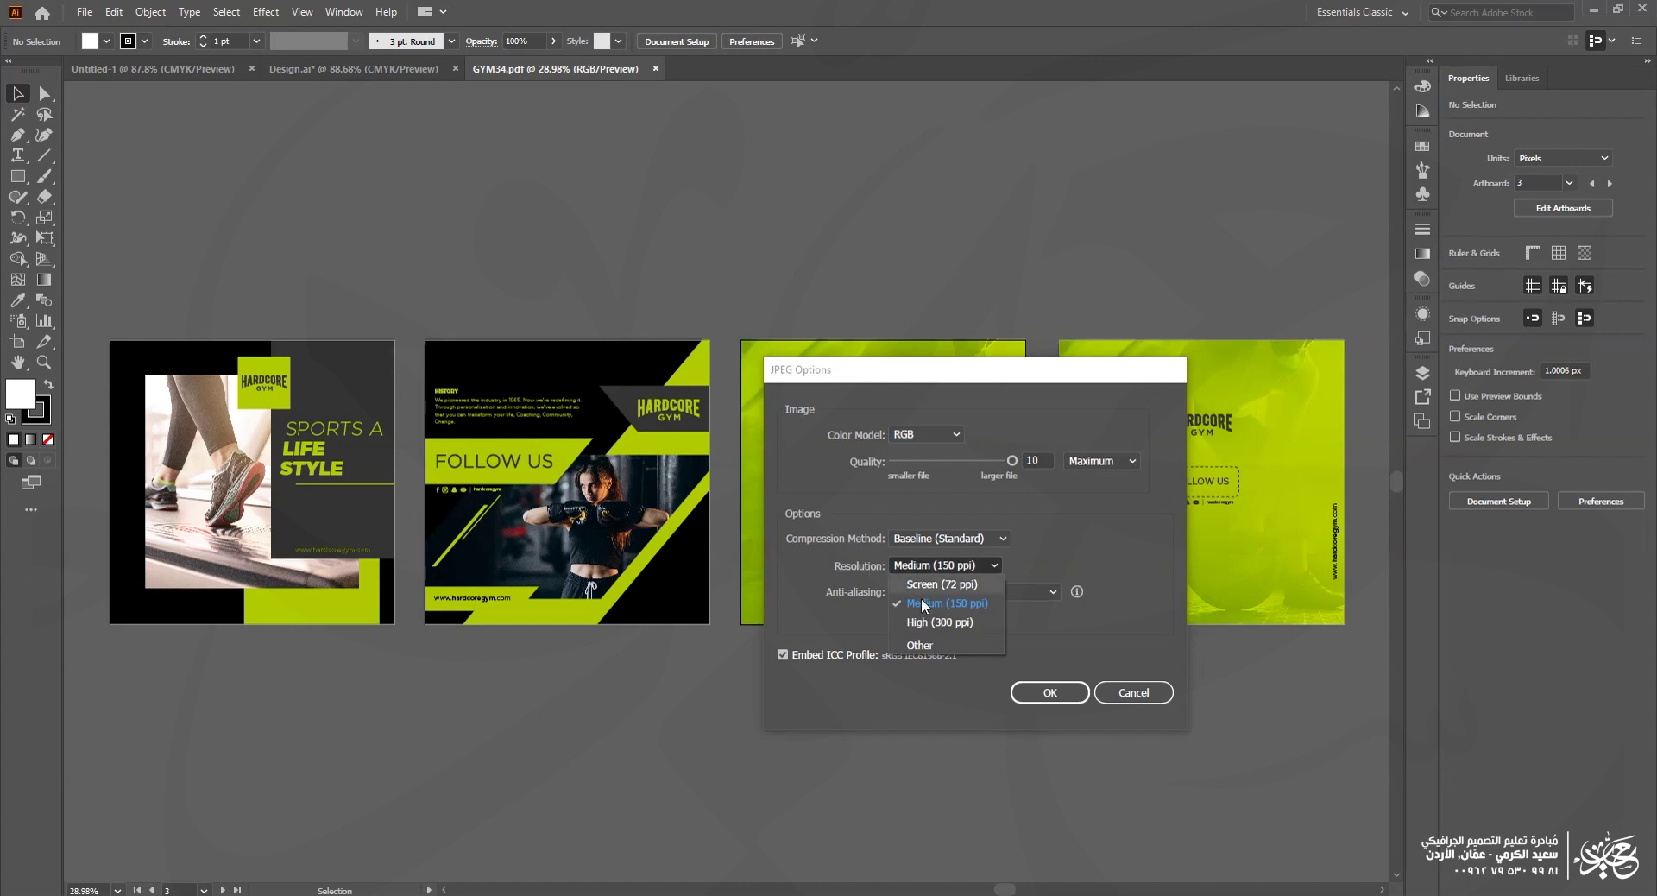
click(921, 645)
text(500)
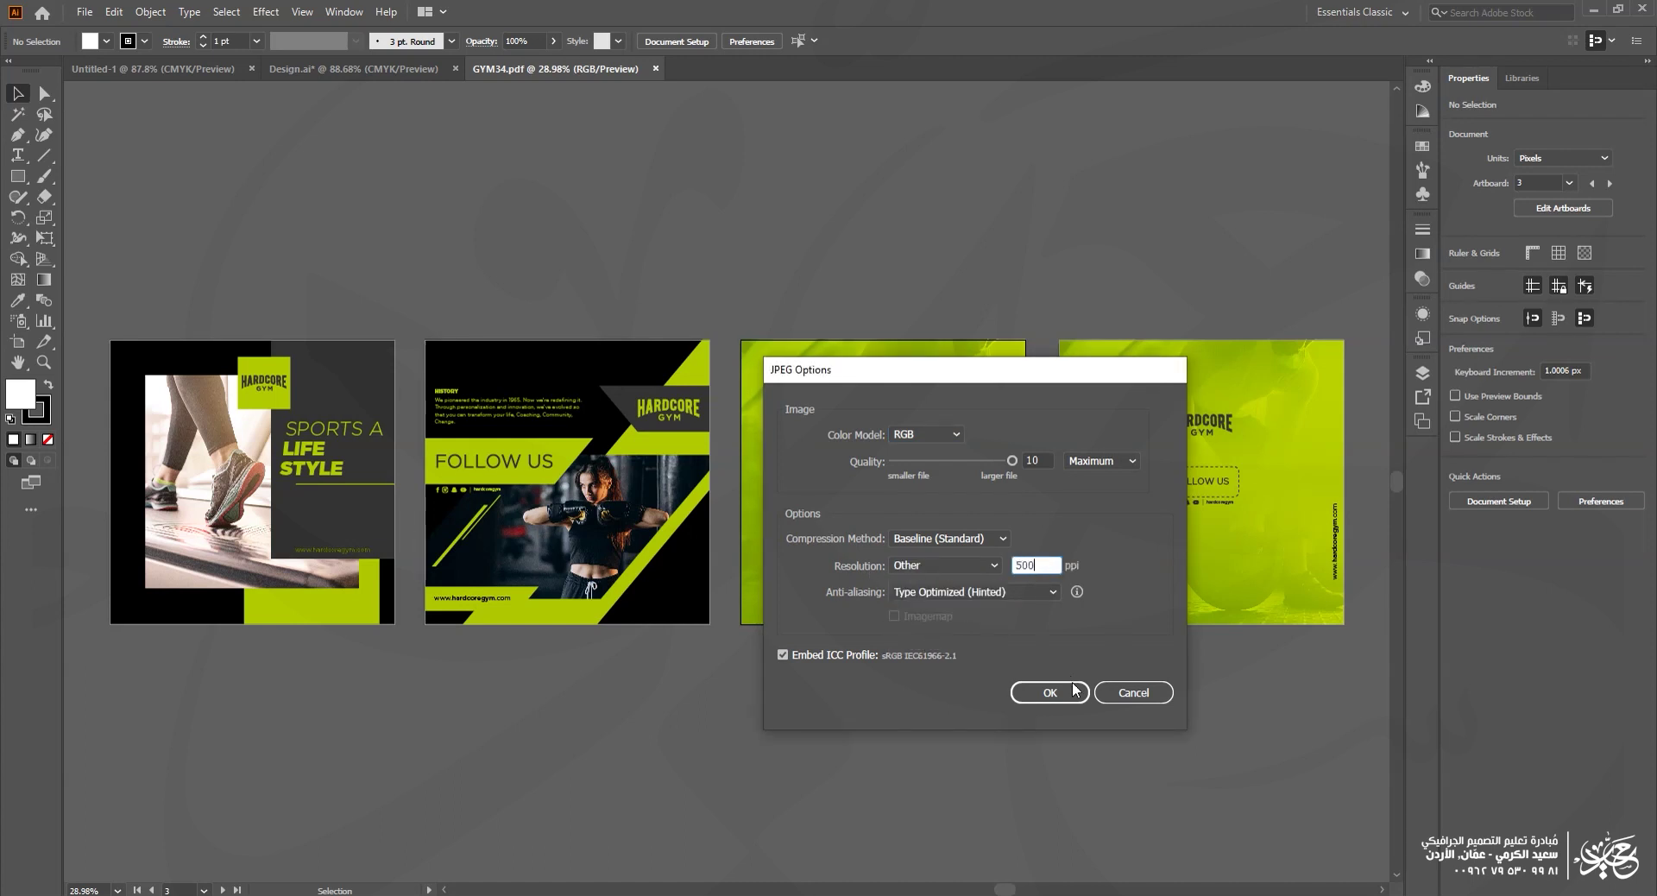
click(1067, 699)
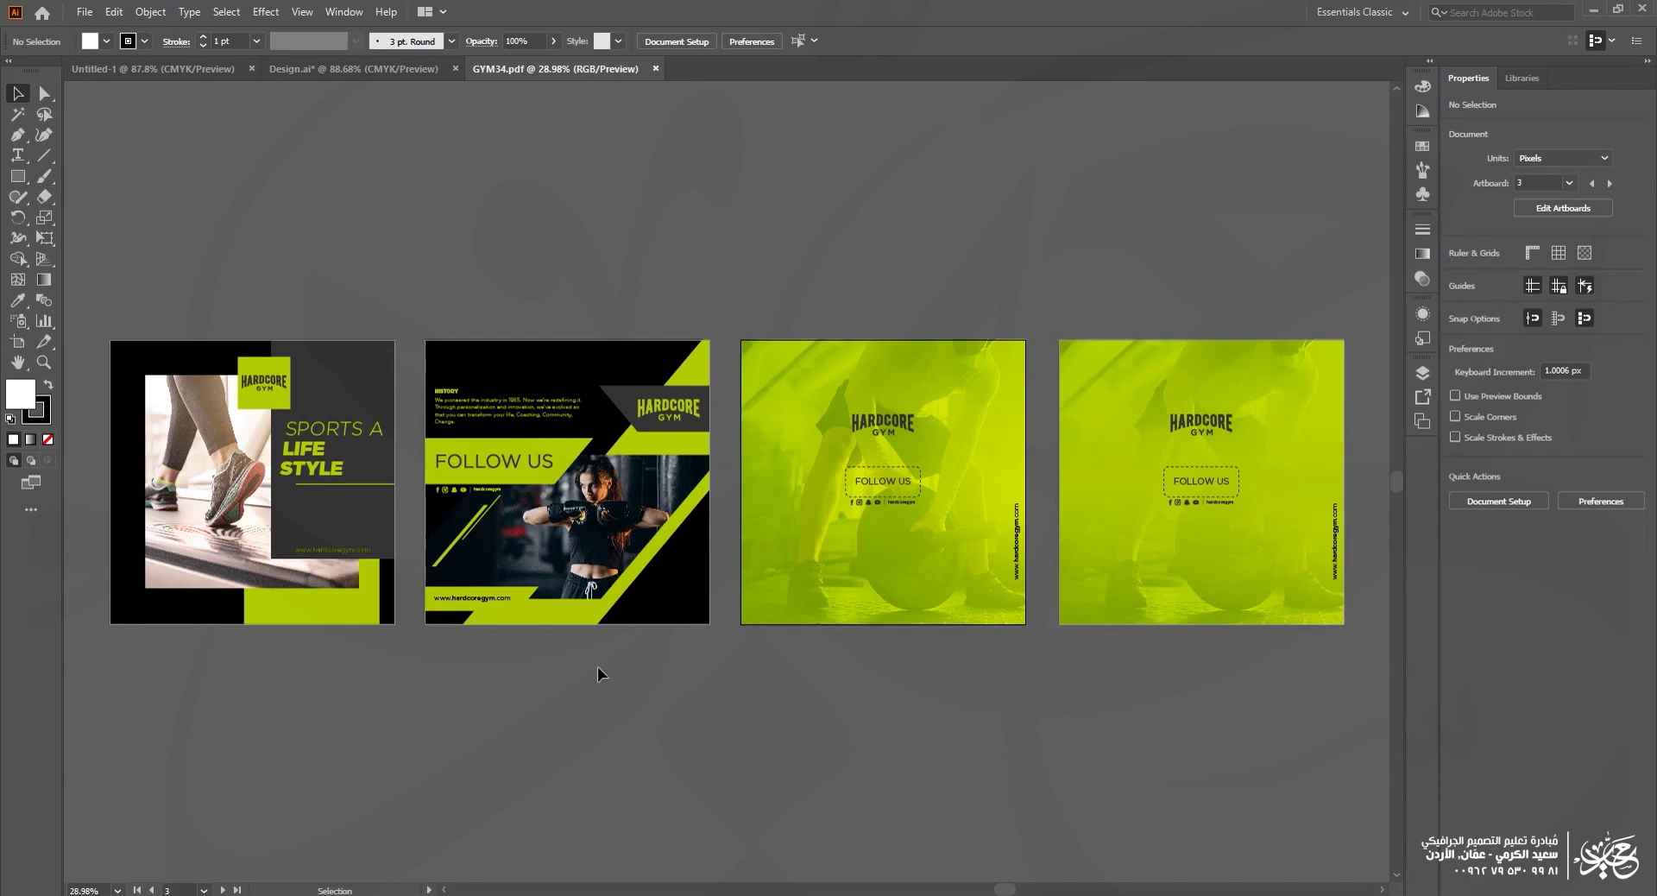
key(alt+Tab)
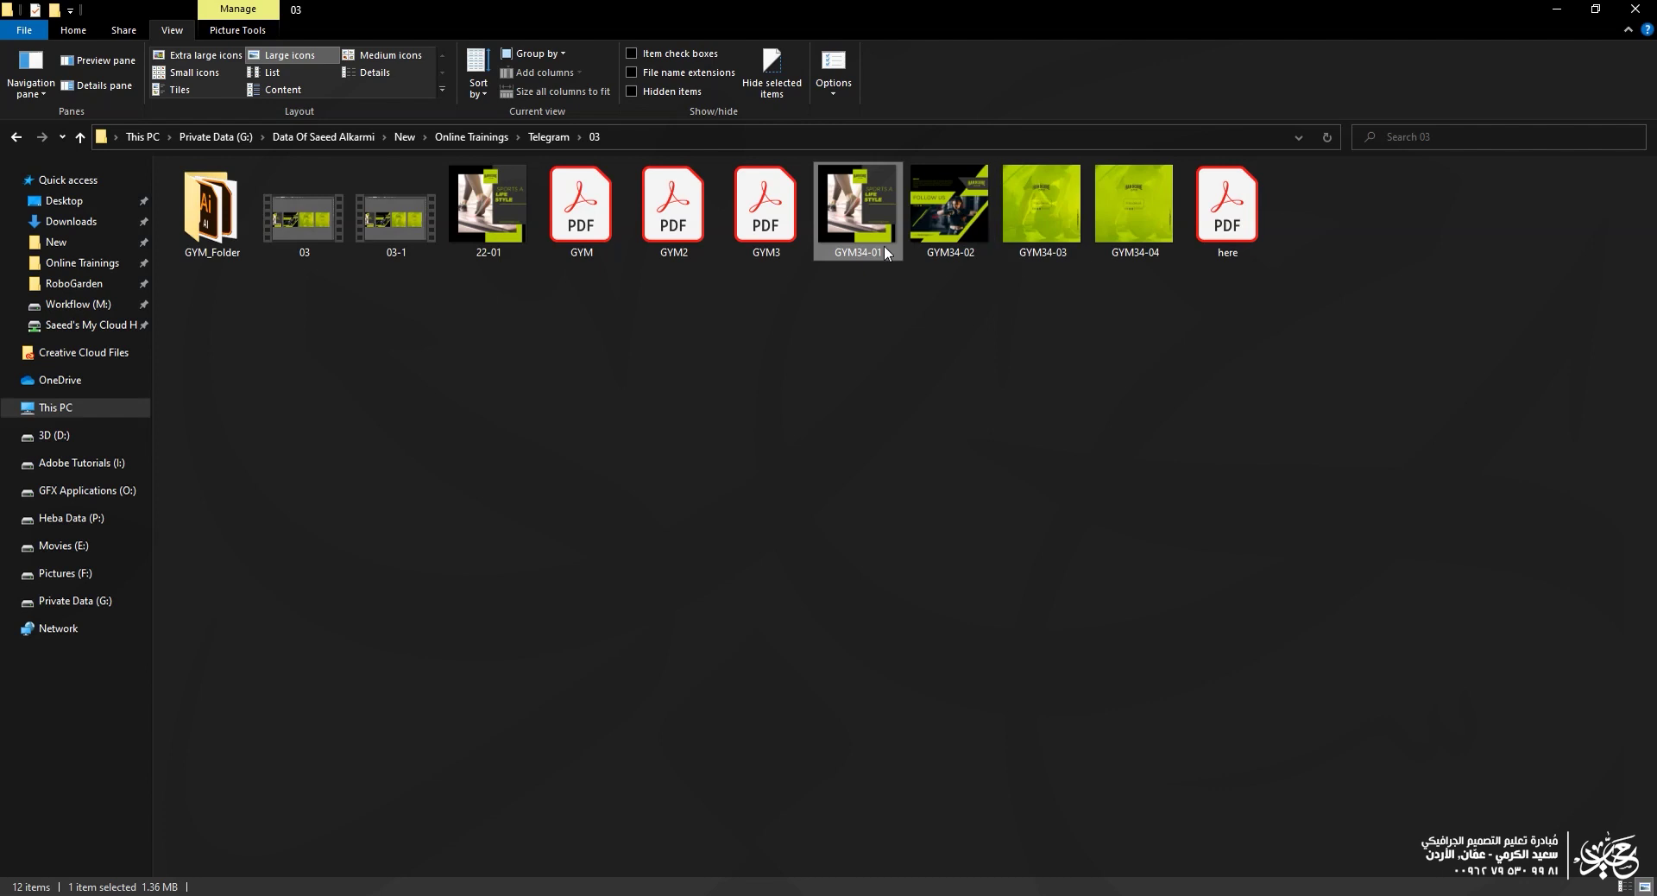
double_click(492, 204)
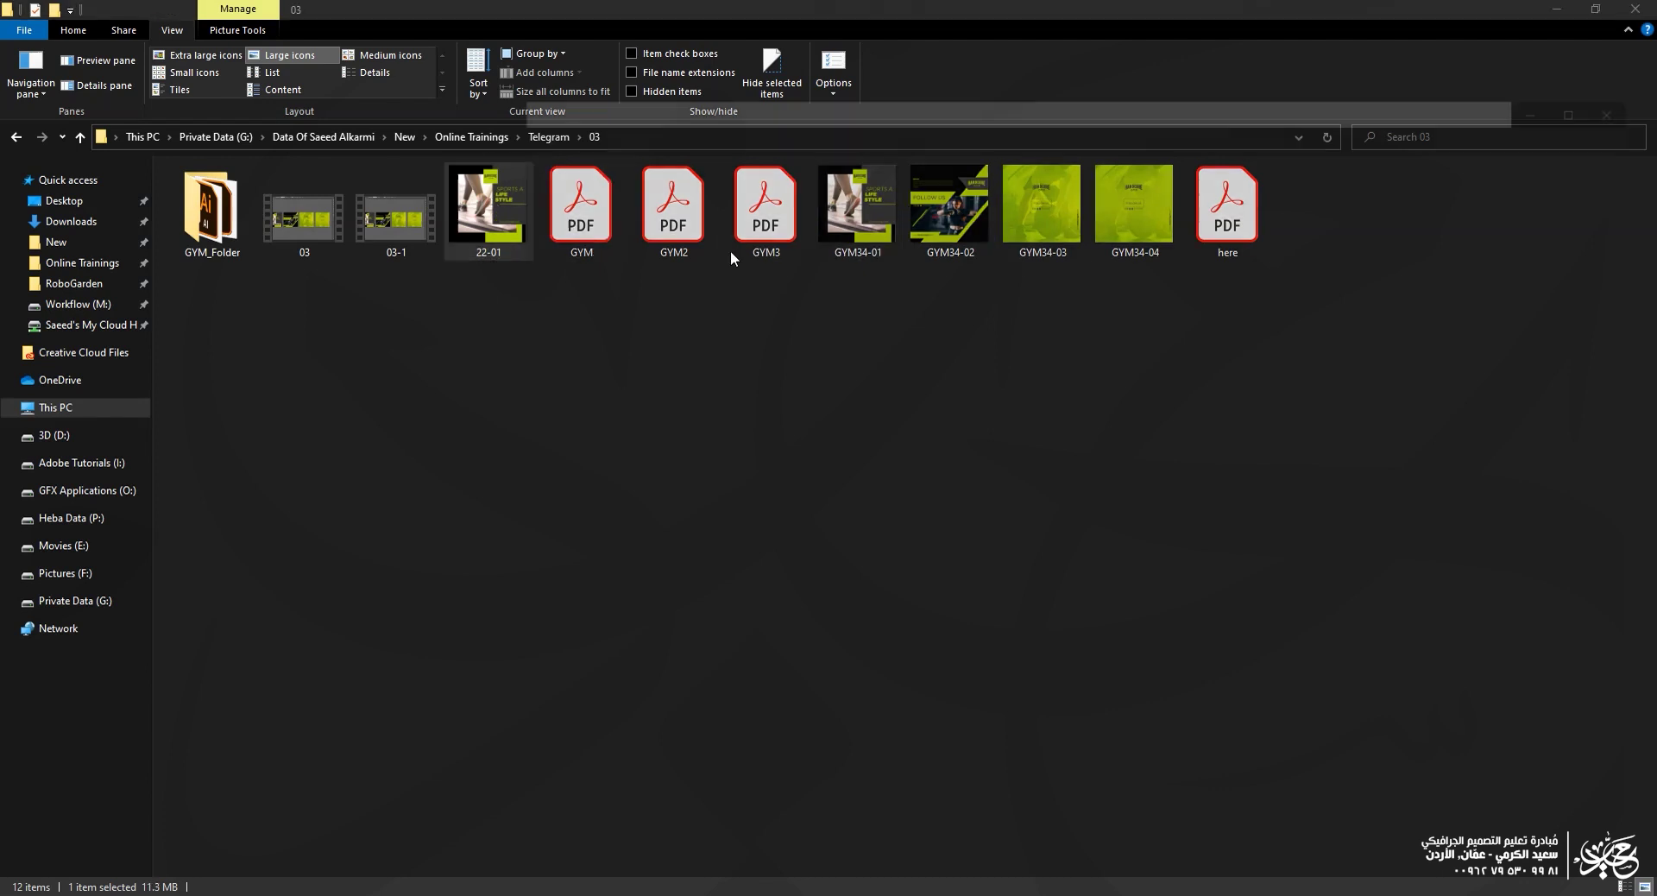
scroll(1327, 465, up, 5)
scroll(1254, 418, up, 8)
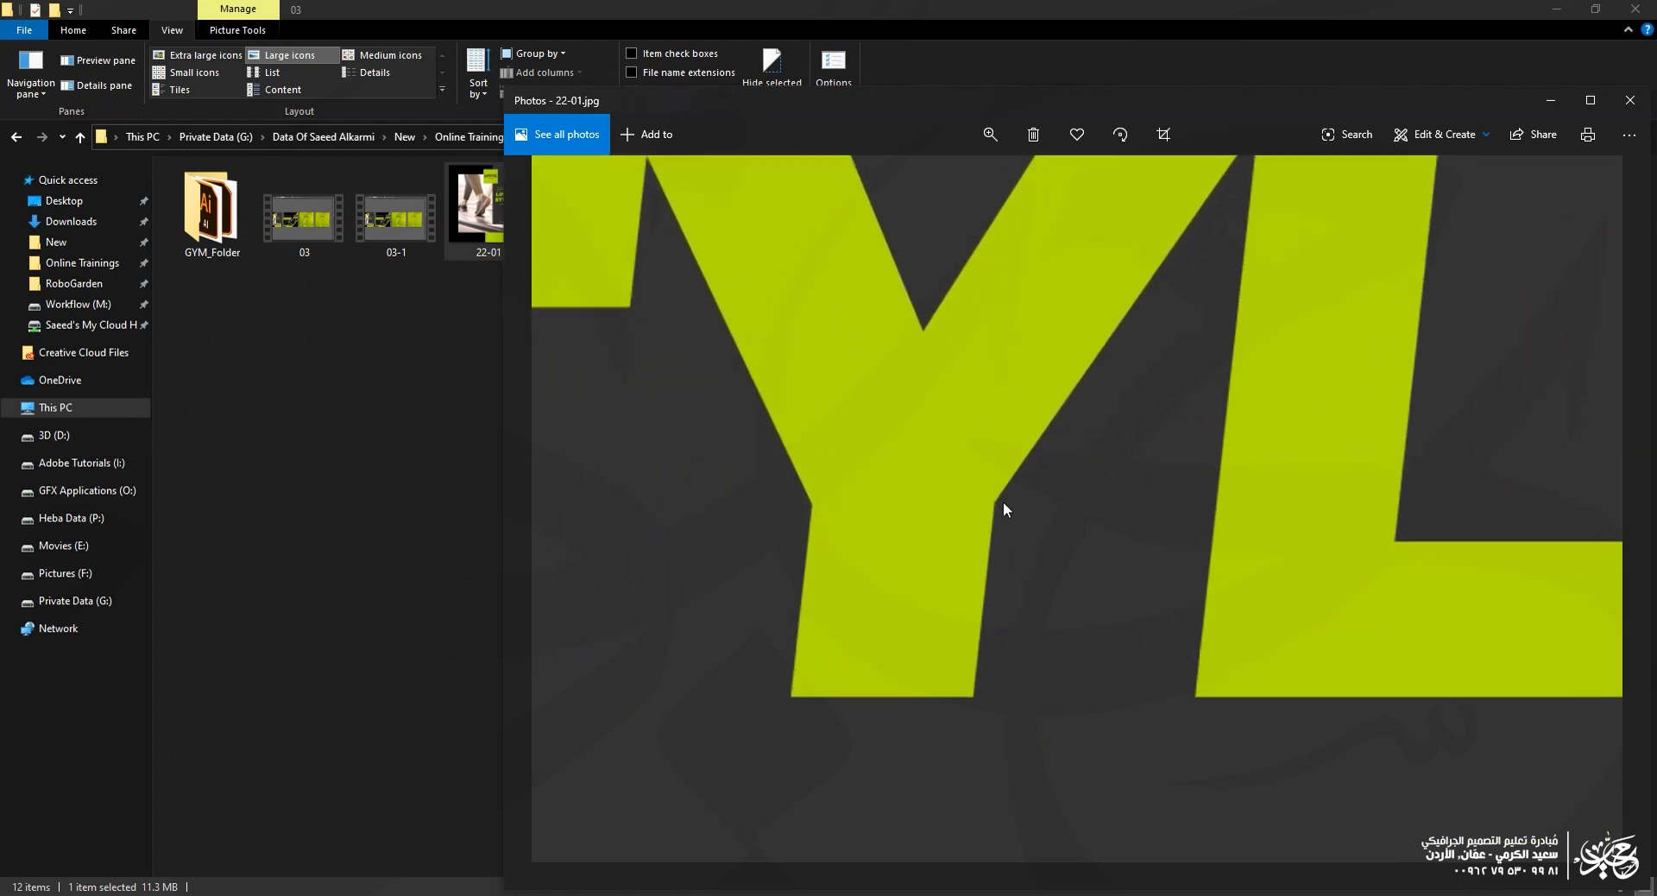
scroll(897, 486, down, 2)
drag(936, 429, 596, 574)
scroll(836, 555, down, 1)
scroll(1202, 592, up, 1)
scroll(953, 559, down, 3)
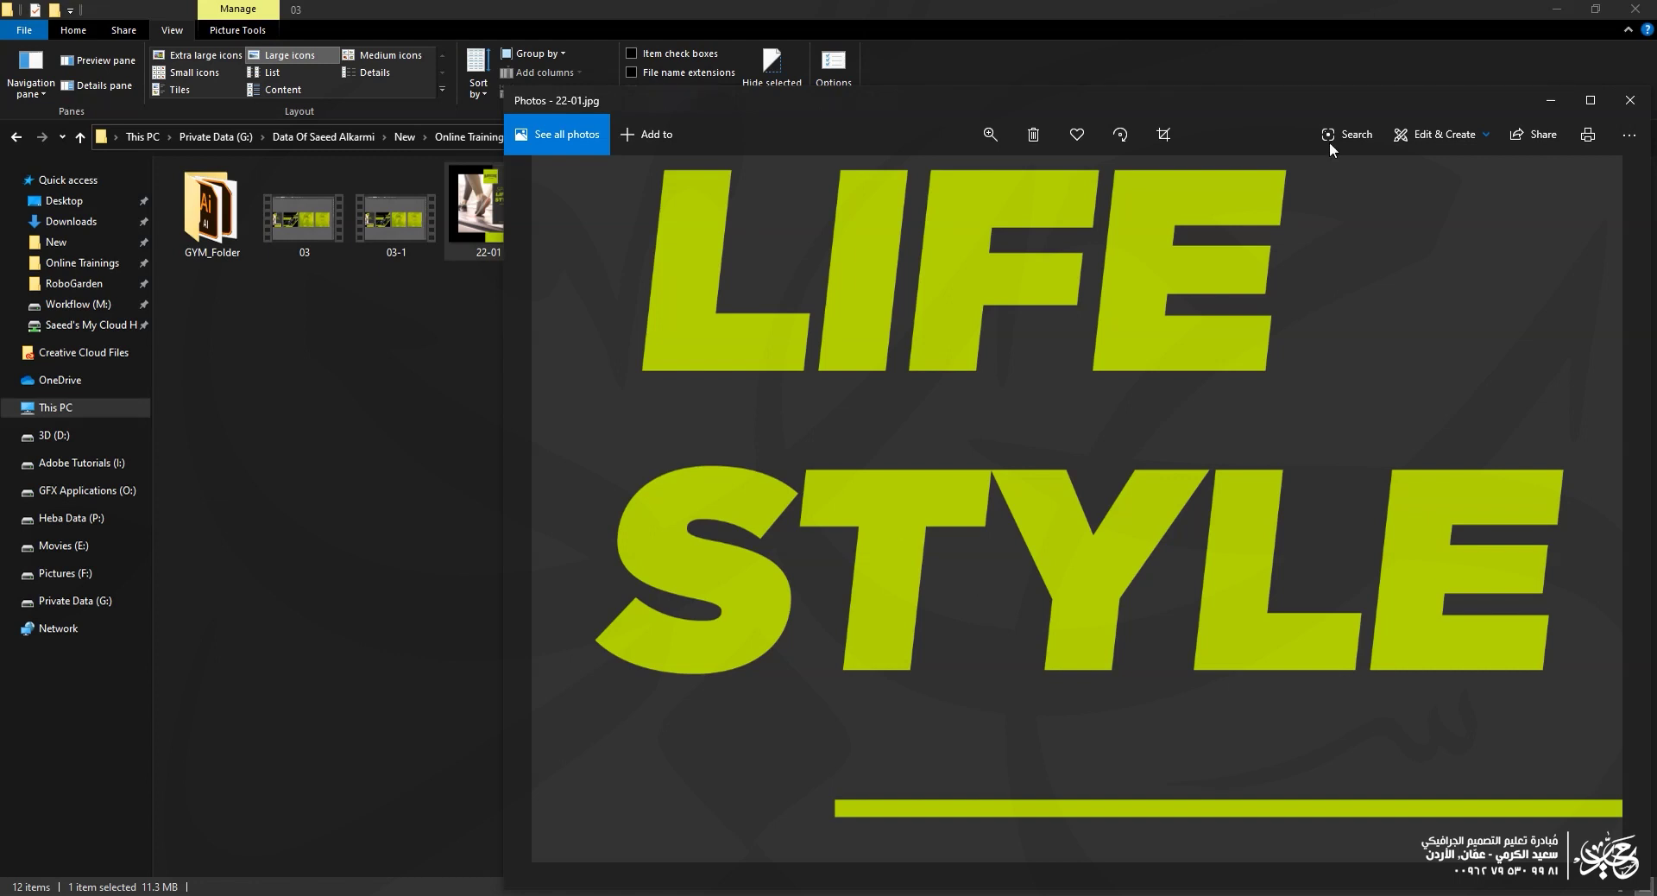
click(1630, 100)
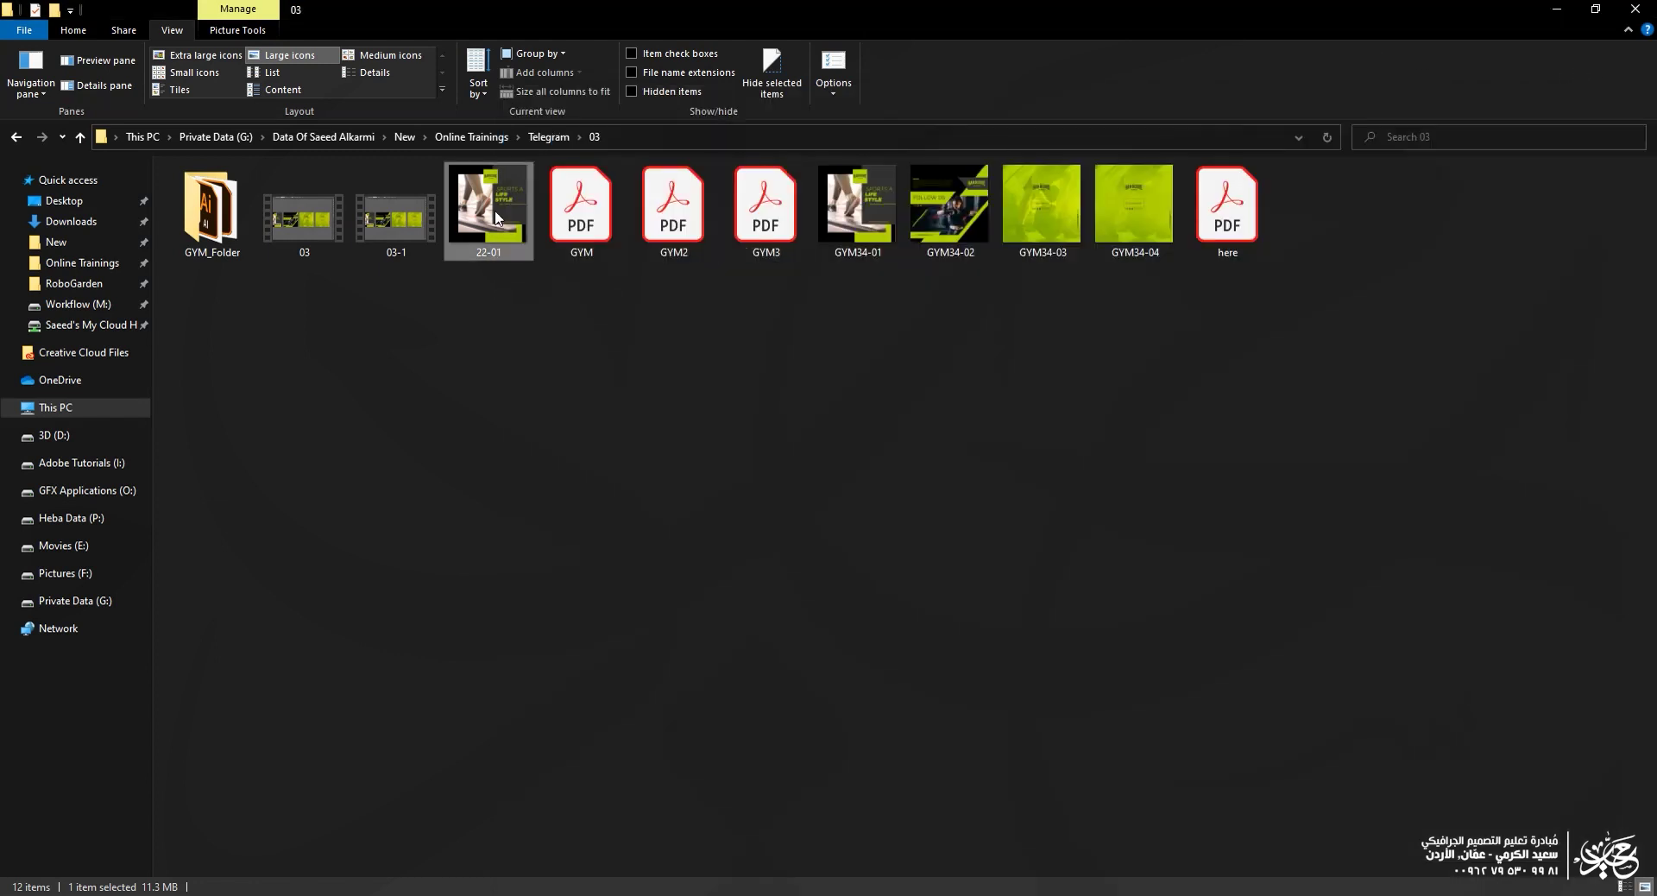
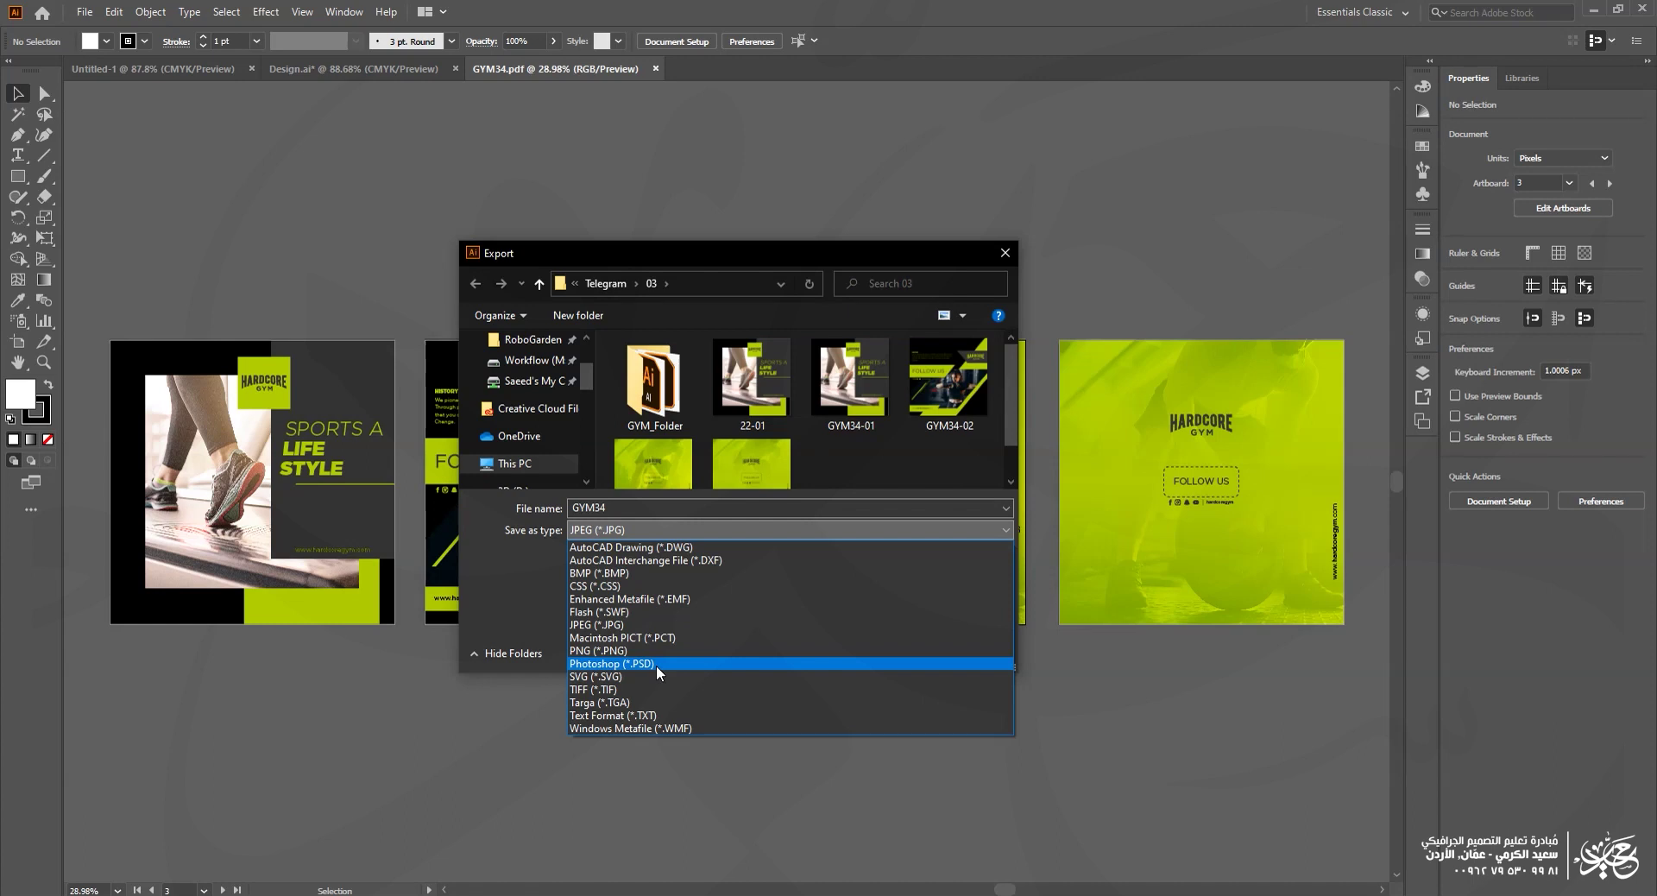
Step: Export the artboards as separate Photoshop (PSD) files using Use Artboards
click(656, 665)
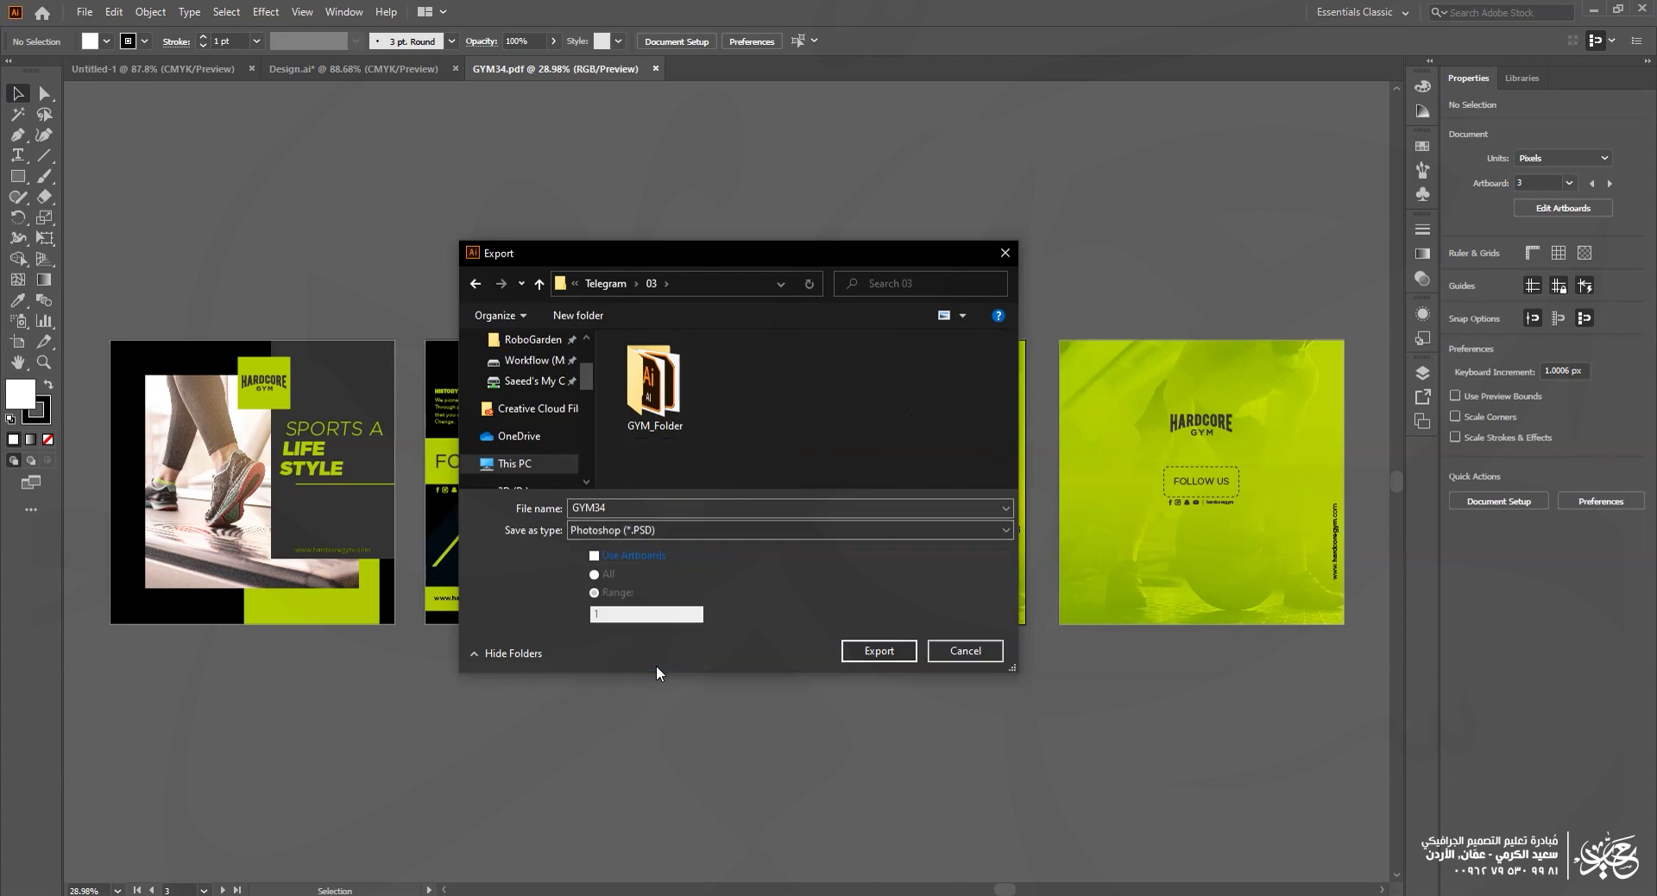
click(631, 558)
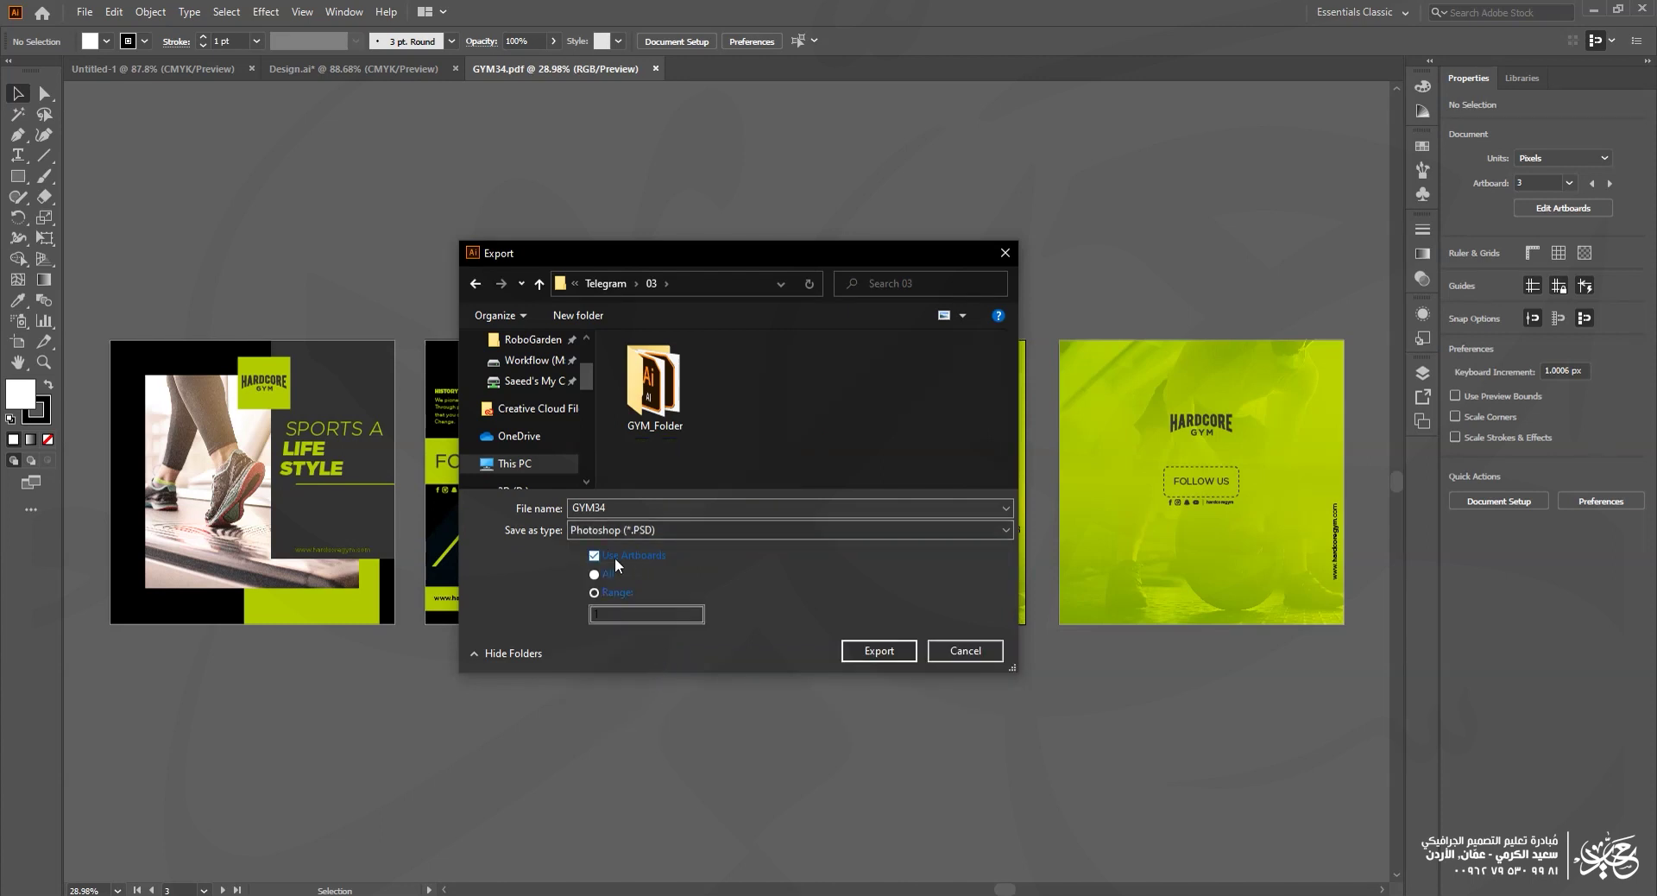
click(898, 655)
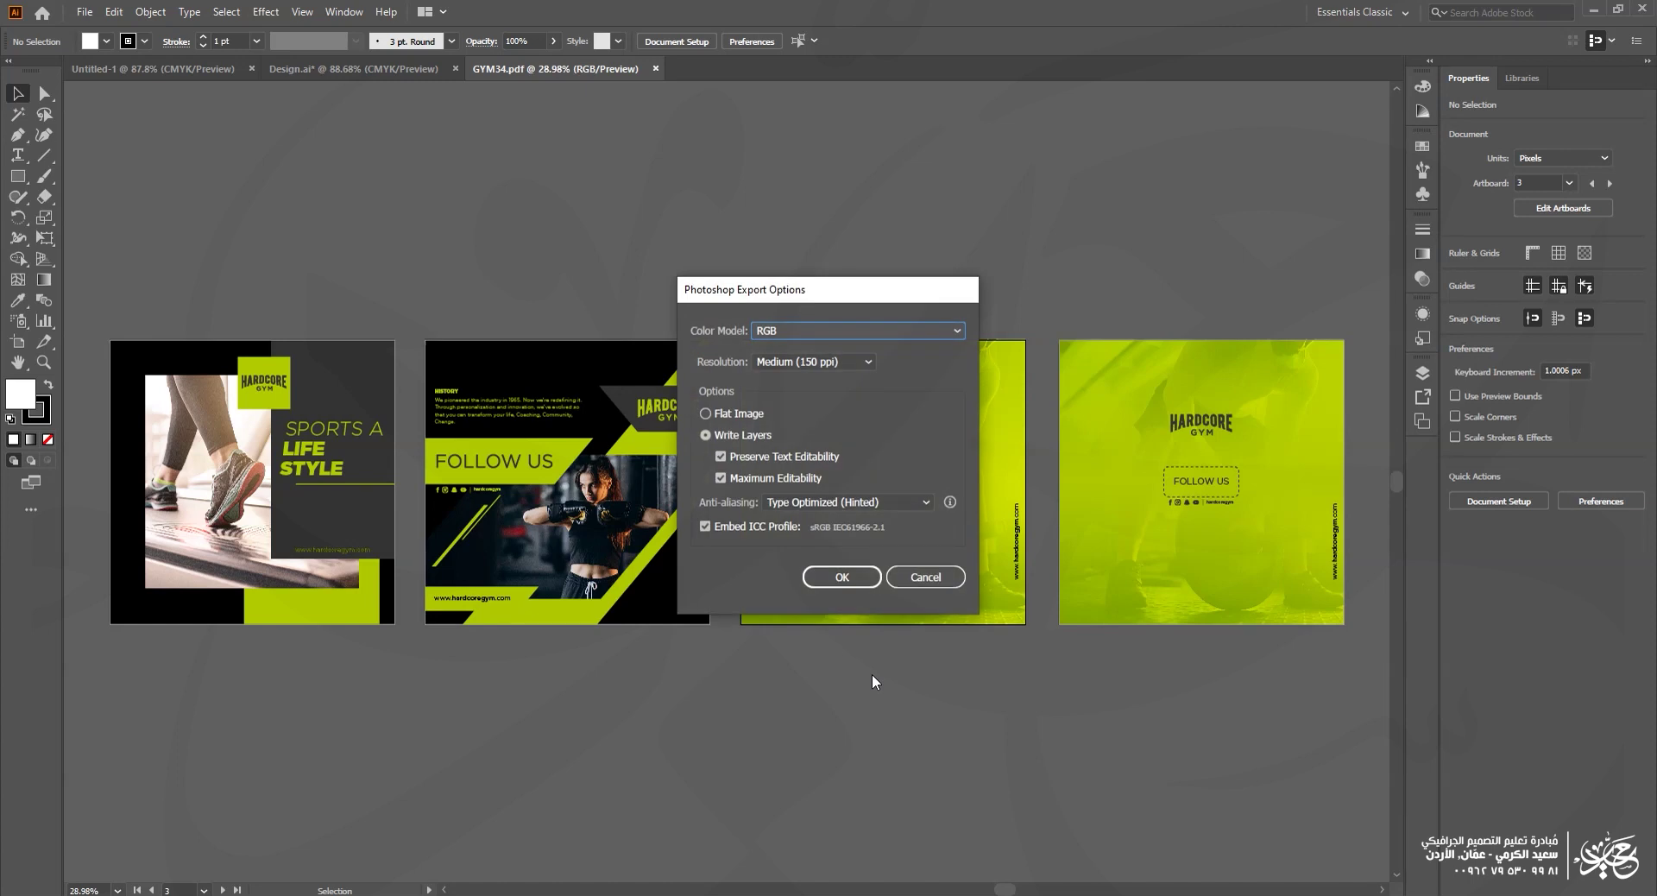
Step: In the Photoshop Export Options, choose High (300 ppi) resolution and Write Layers
click(794, 361)
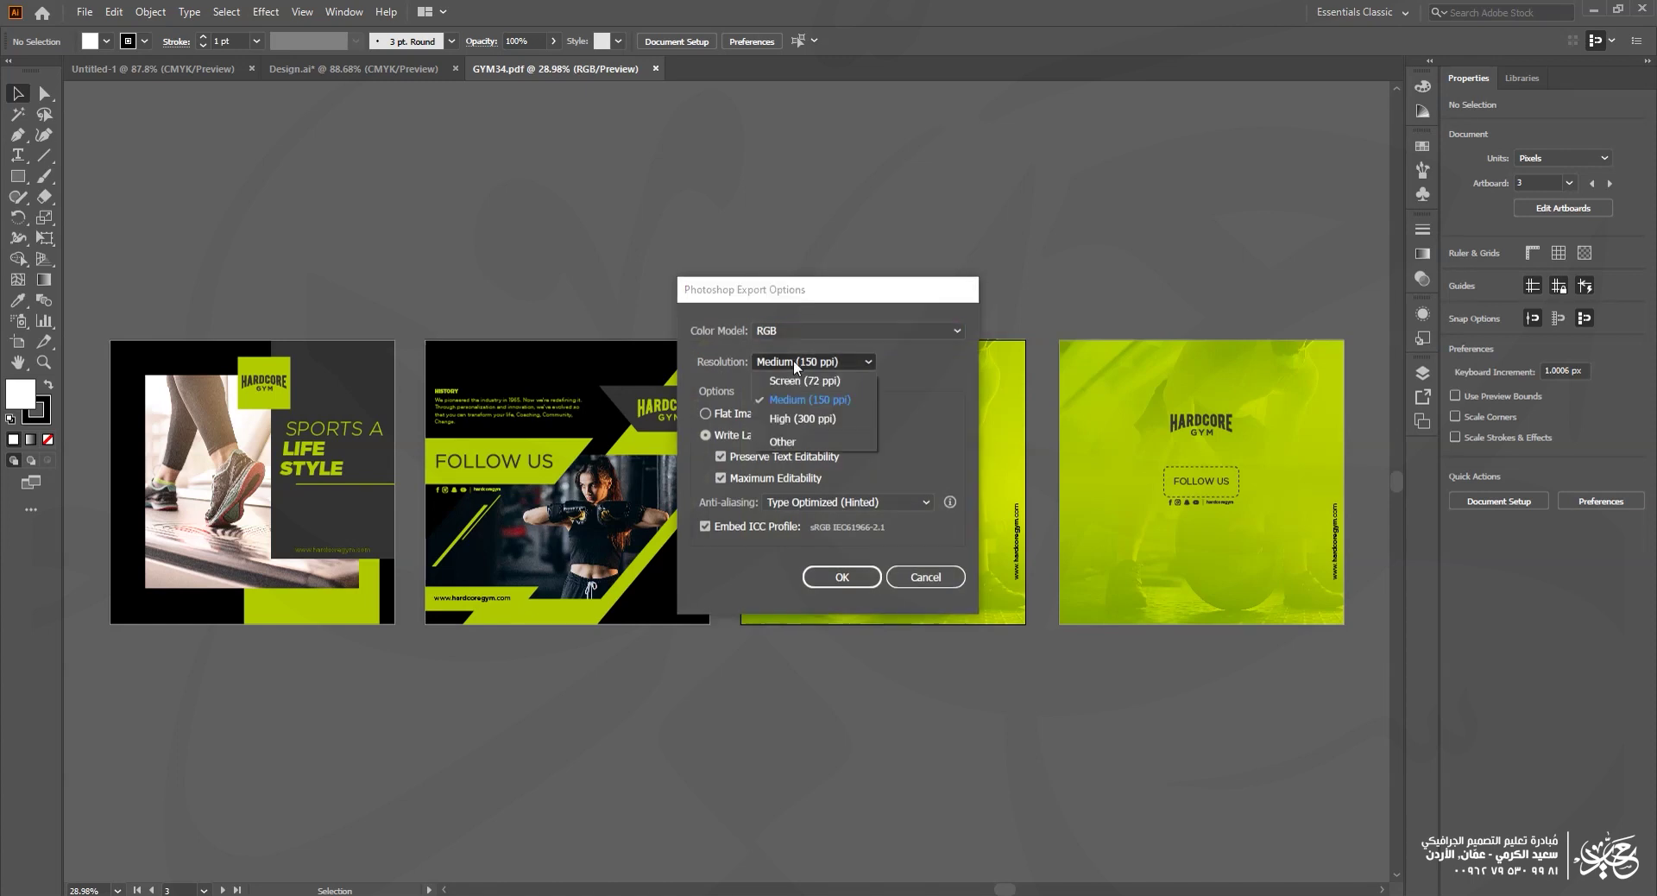
click(822, 421)
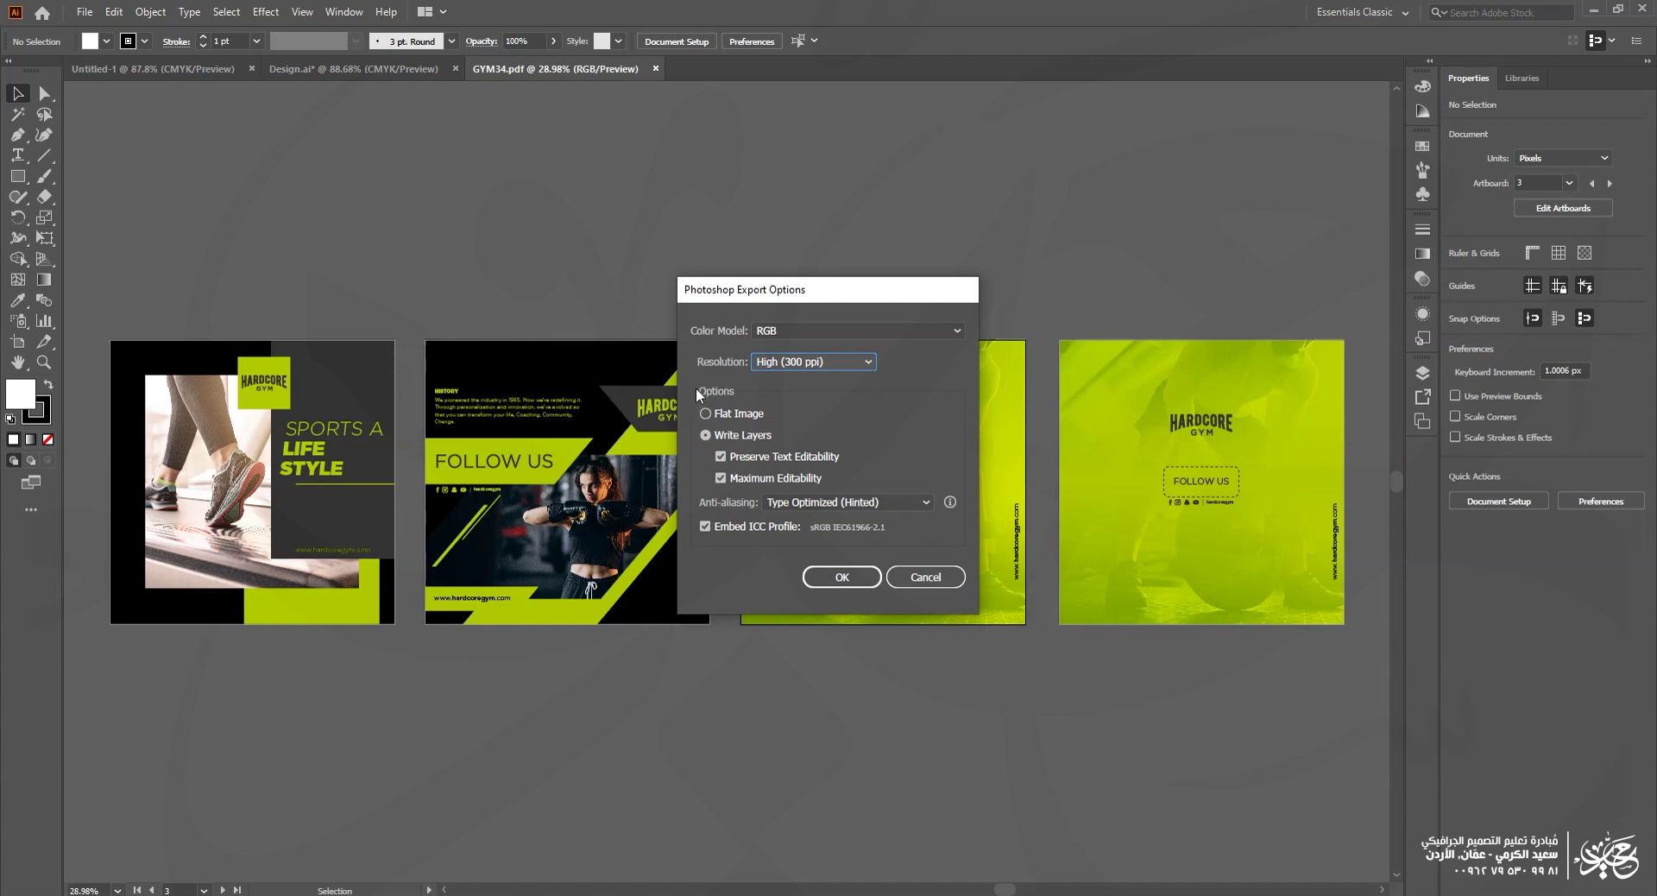
click(740, 415)
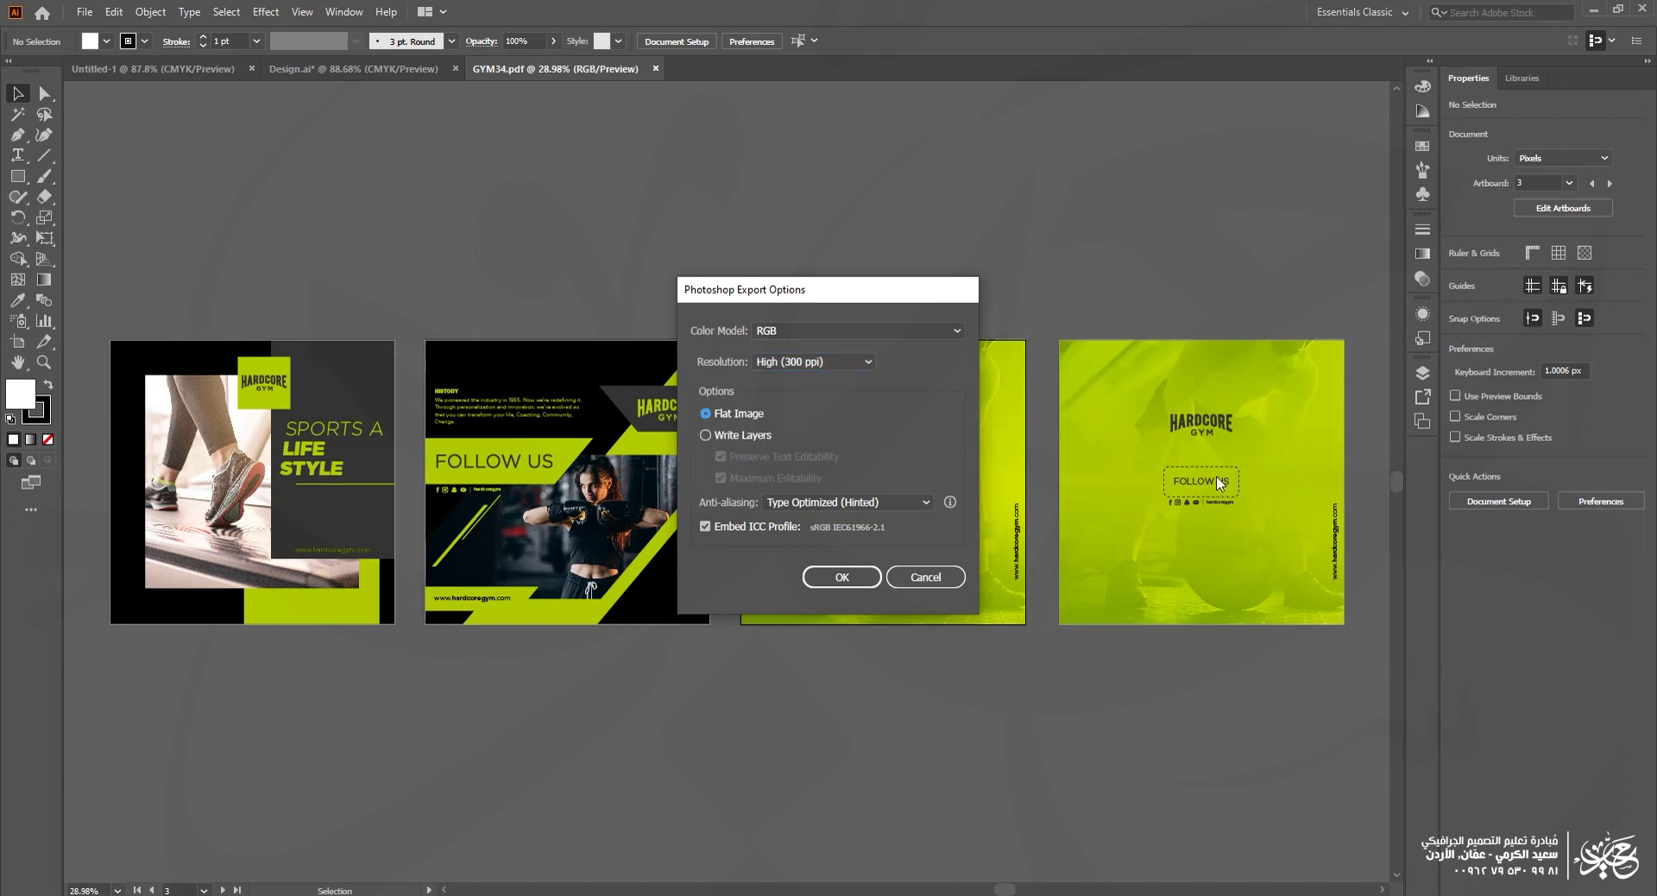
click(736, 435)
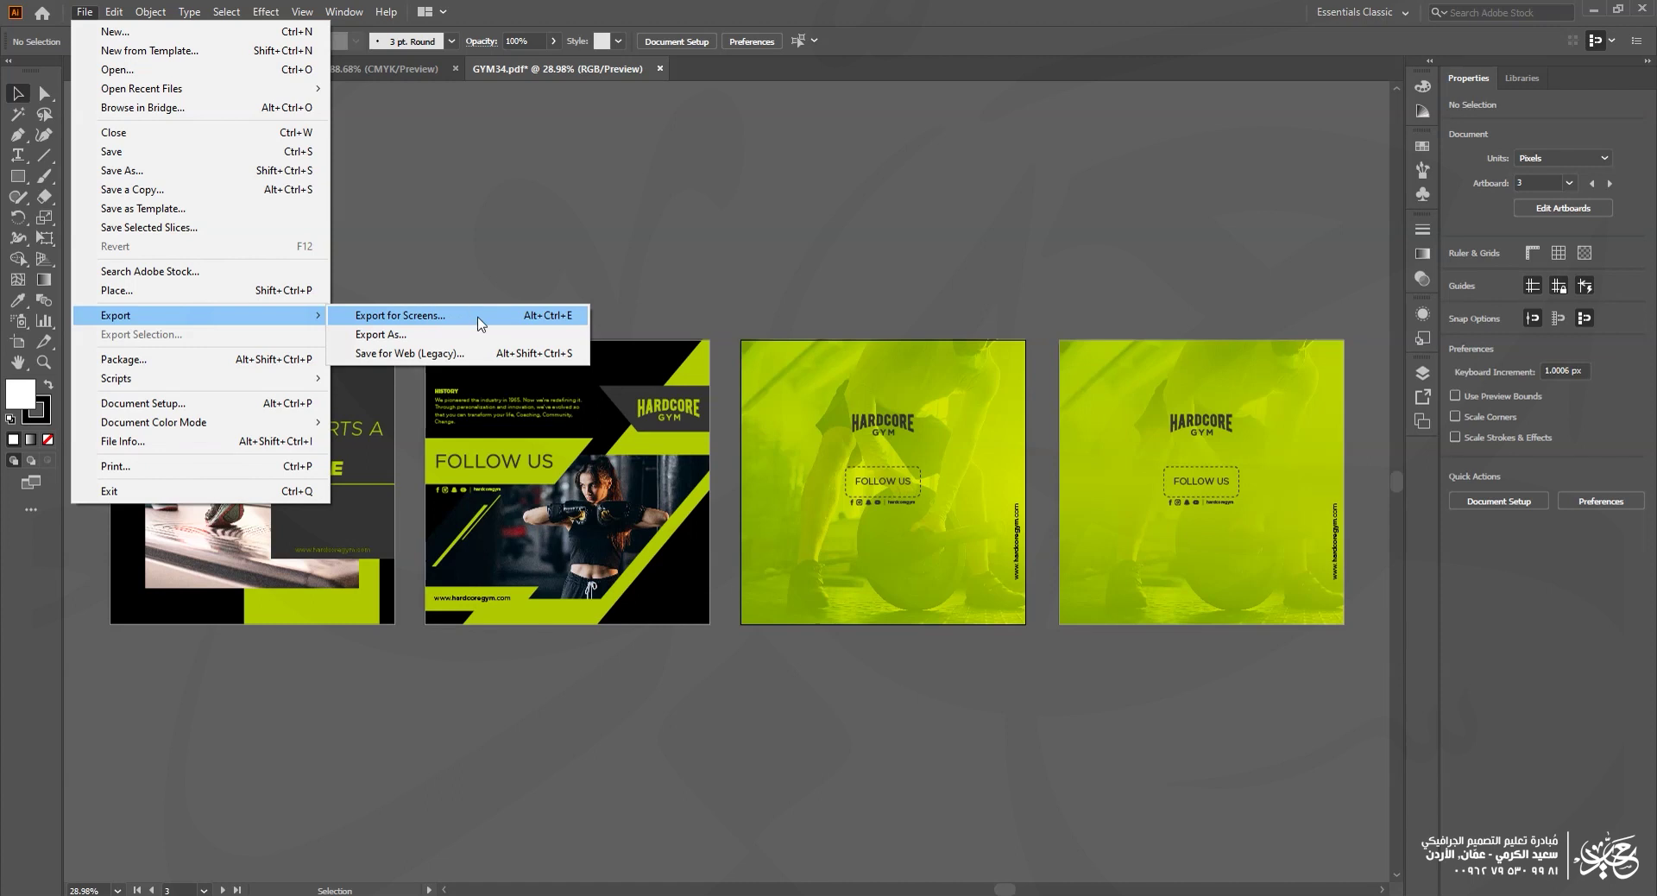
Step: Open the Asset Export panel and add the second artboard's HARDCORE GYM logo as an asset
click(478, 287)
click(344, 12)
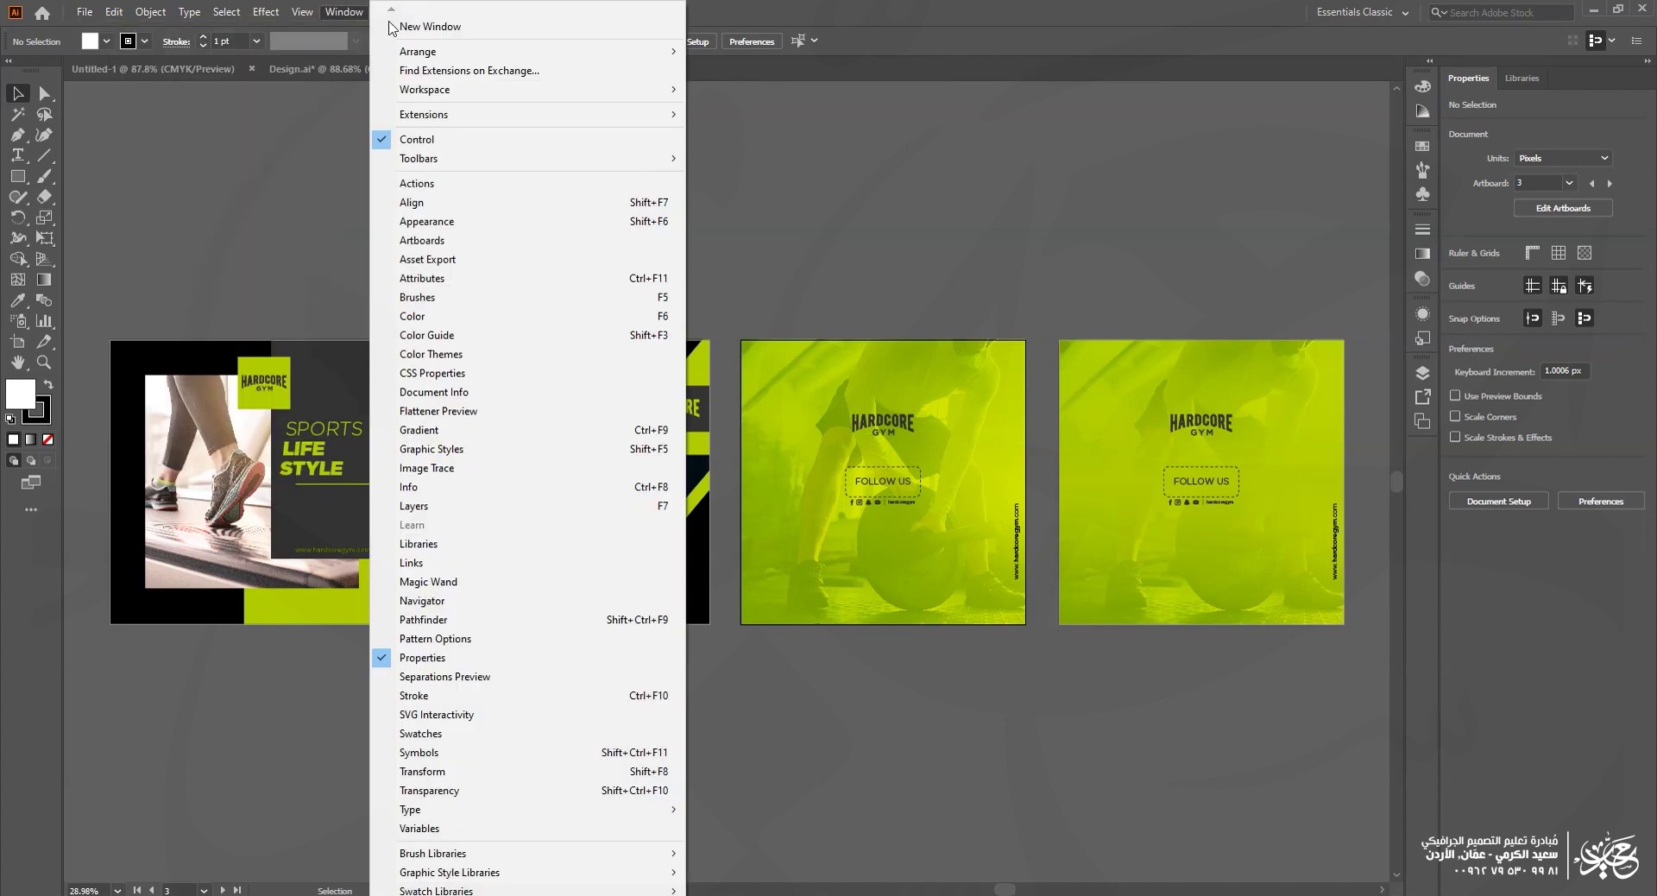
click(465, 259)
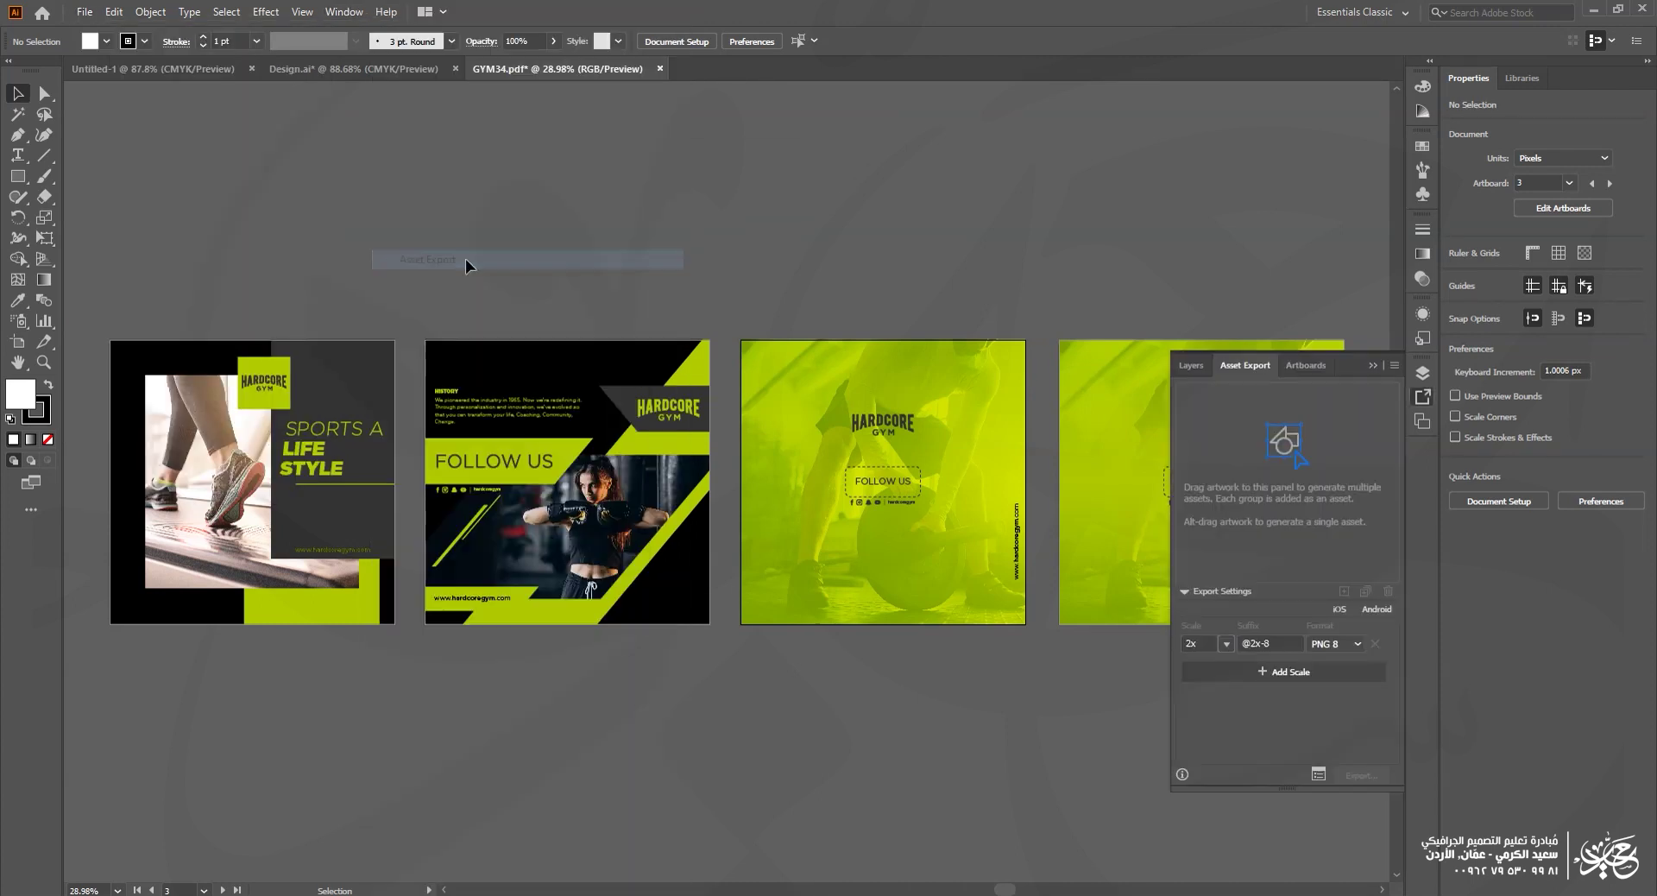
drag(1364, 364, 1193, 197)
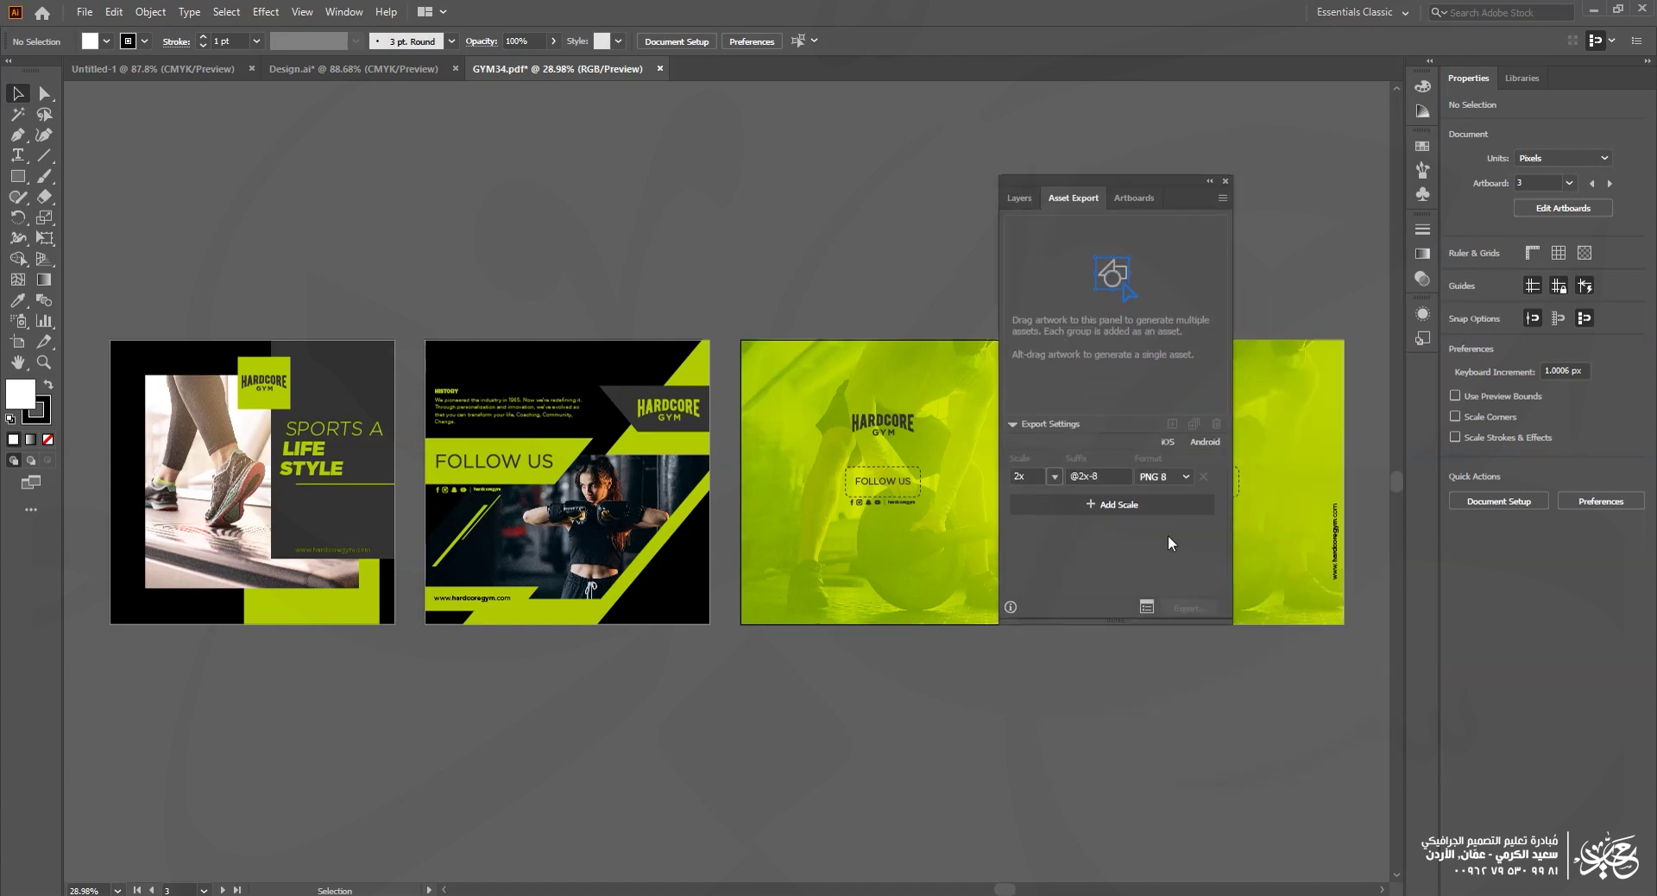
click(680, 414)
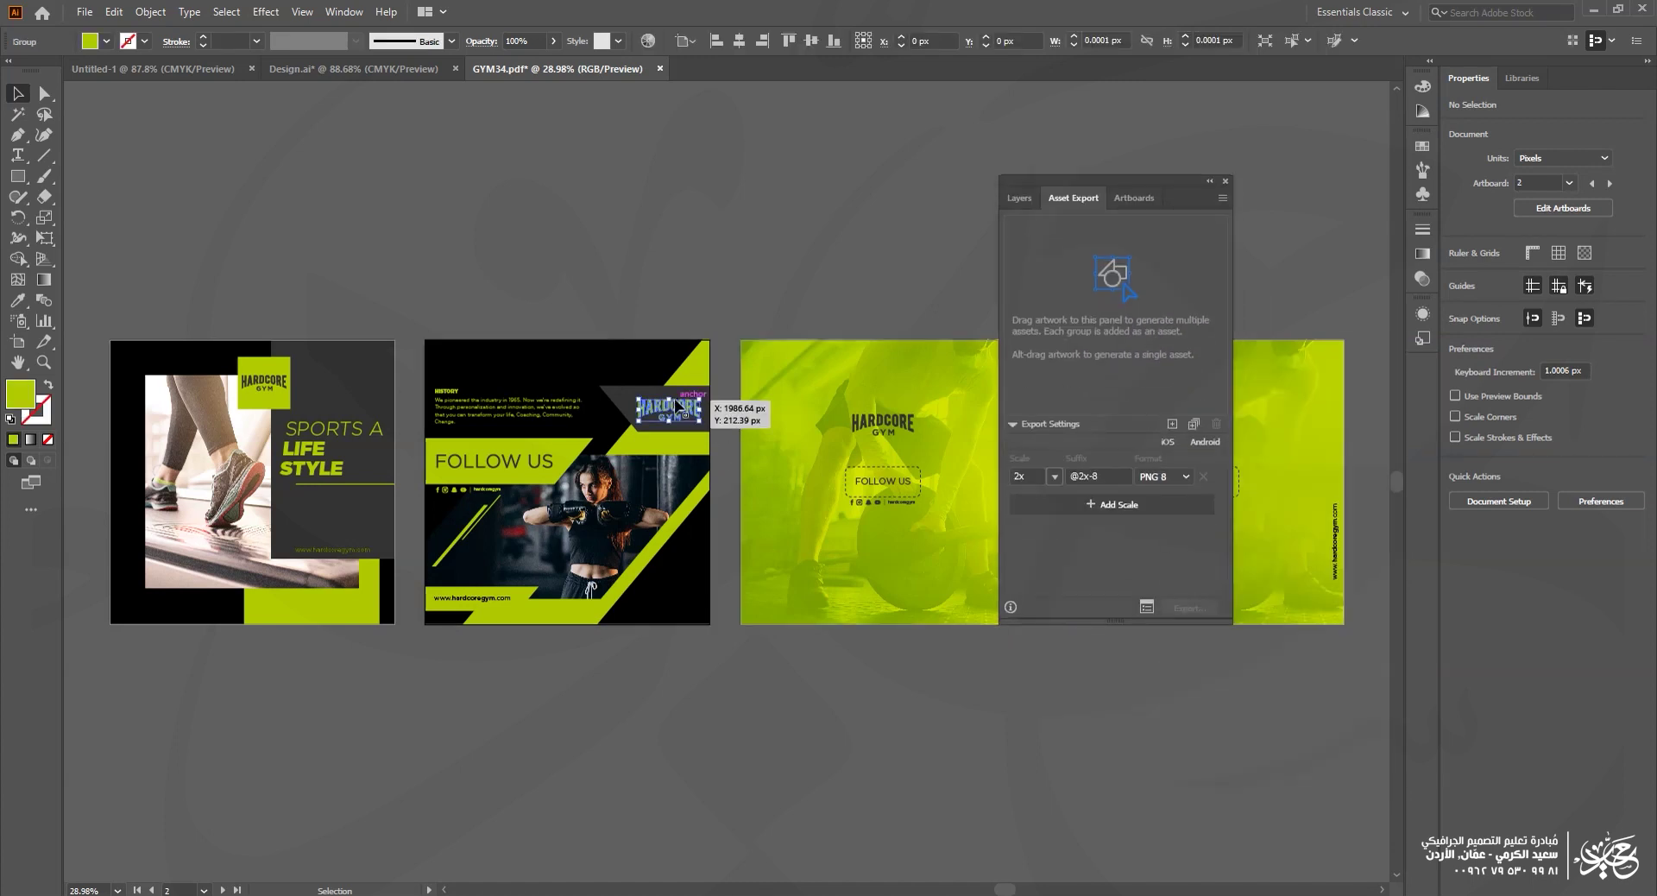
drag(680, 414, 1121, 361)
Step: Group FOLLOW US with its green band and add the group as an asset
key(z)
drag(423, 338, 712, 621)
key(v)
click(567, 427)
shift+click(620, 388)
right_click(620, 388)
click(666, 521)
drag(423, 432, 1122, 276)
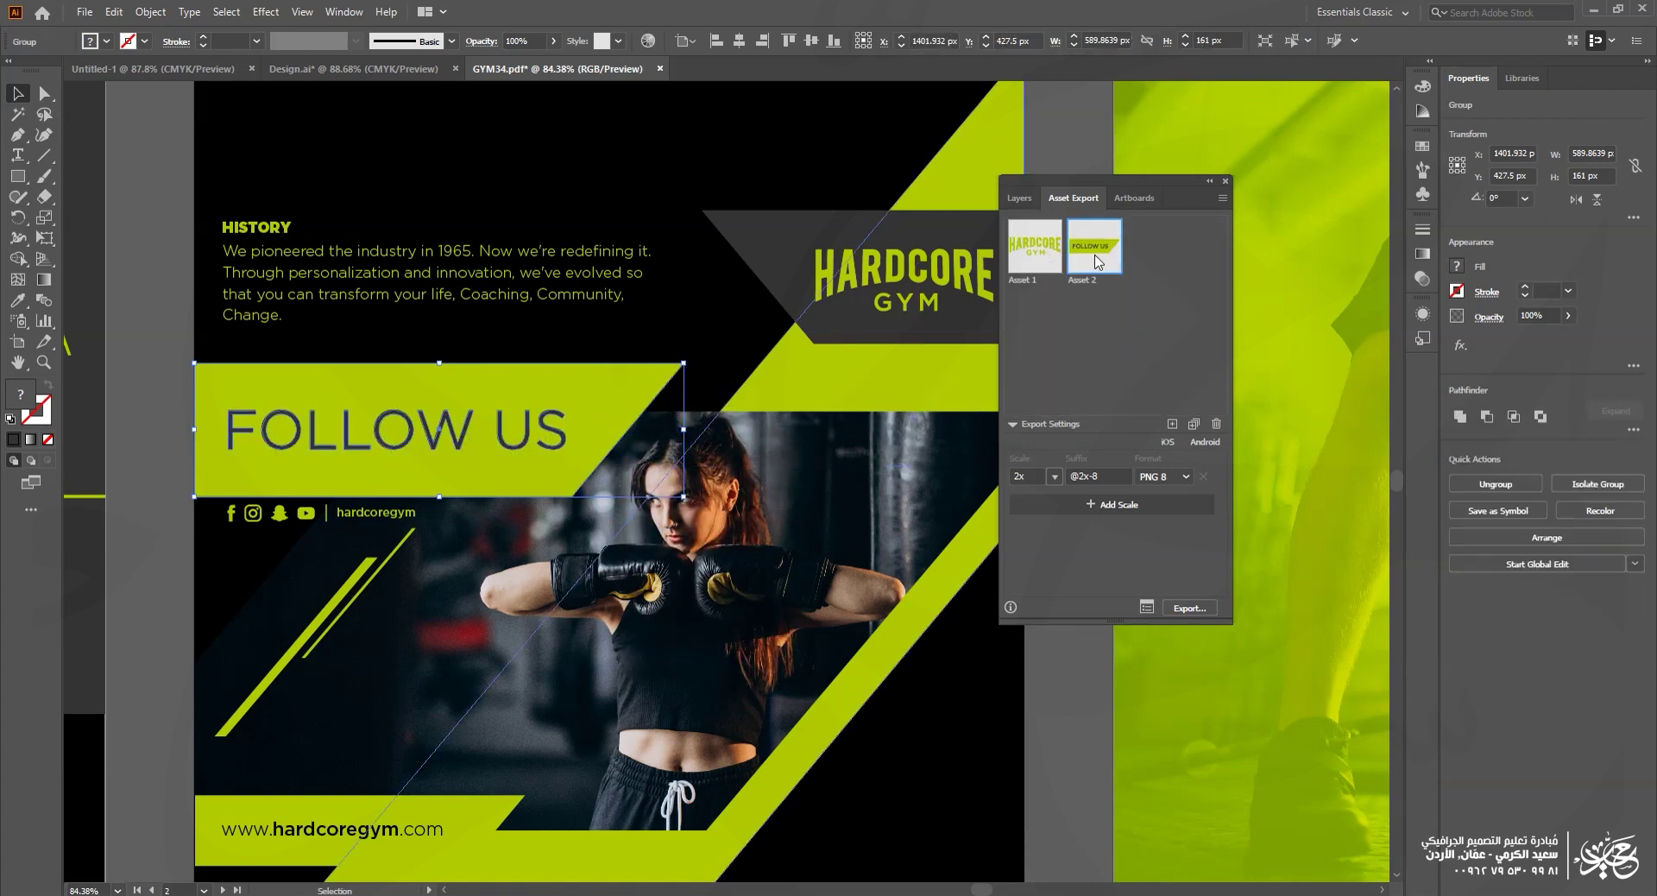
Step: Group the first artboard's logo with its green square and add it as a third asset
drag(420, 583, 1137, 702)
click(448, 330)
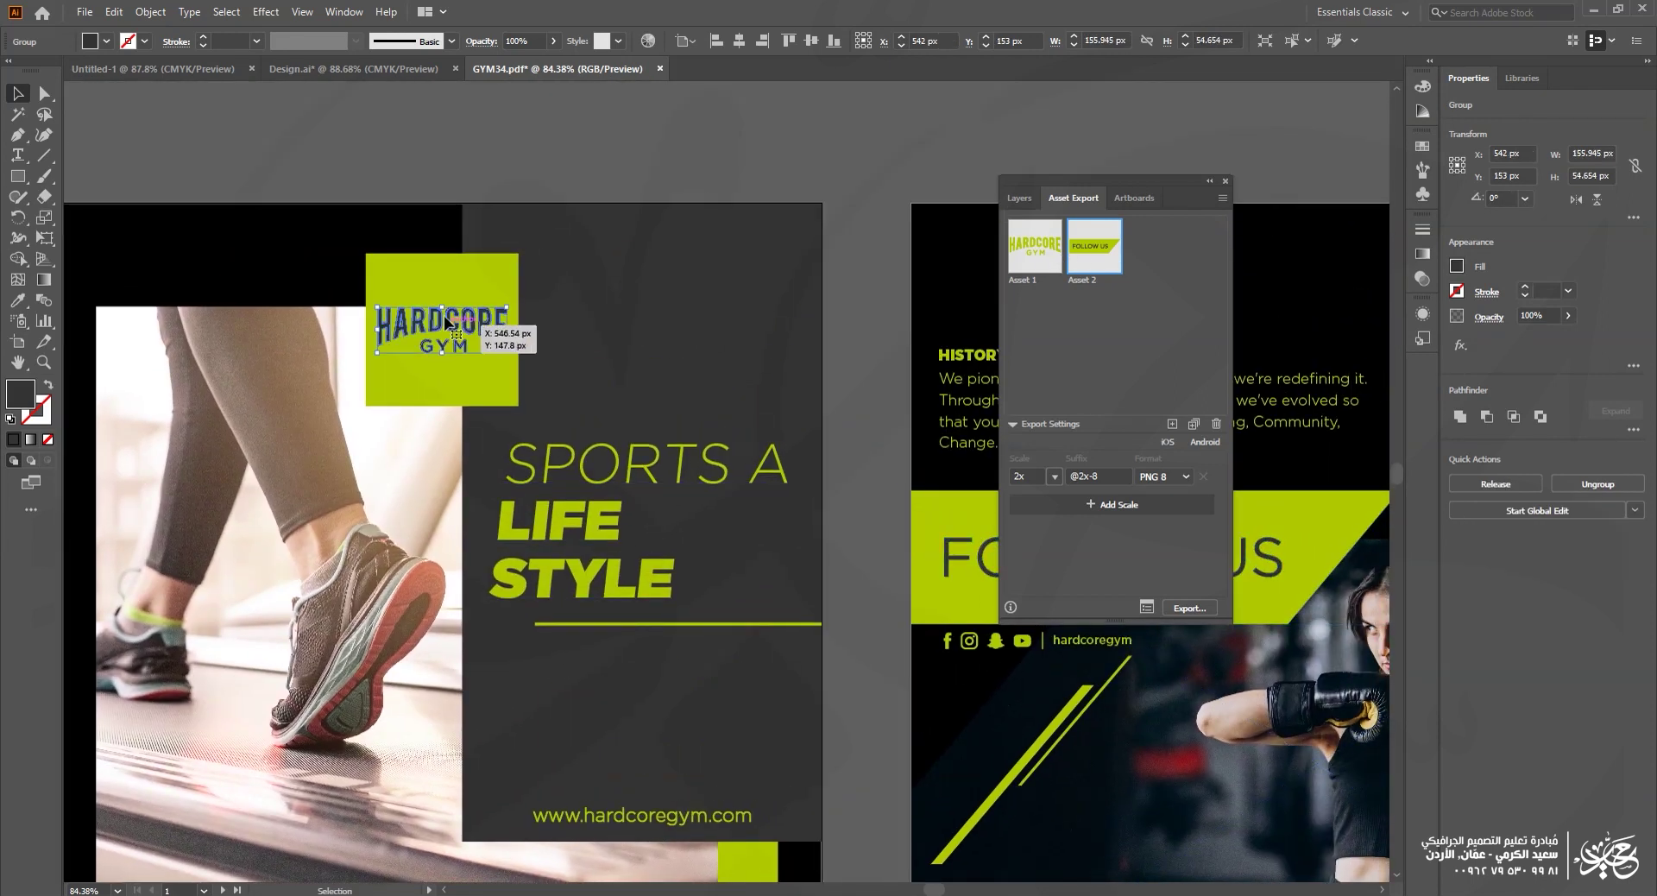
shift+click(442, 278)
right_click(454, 347)
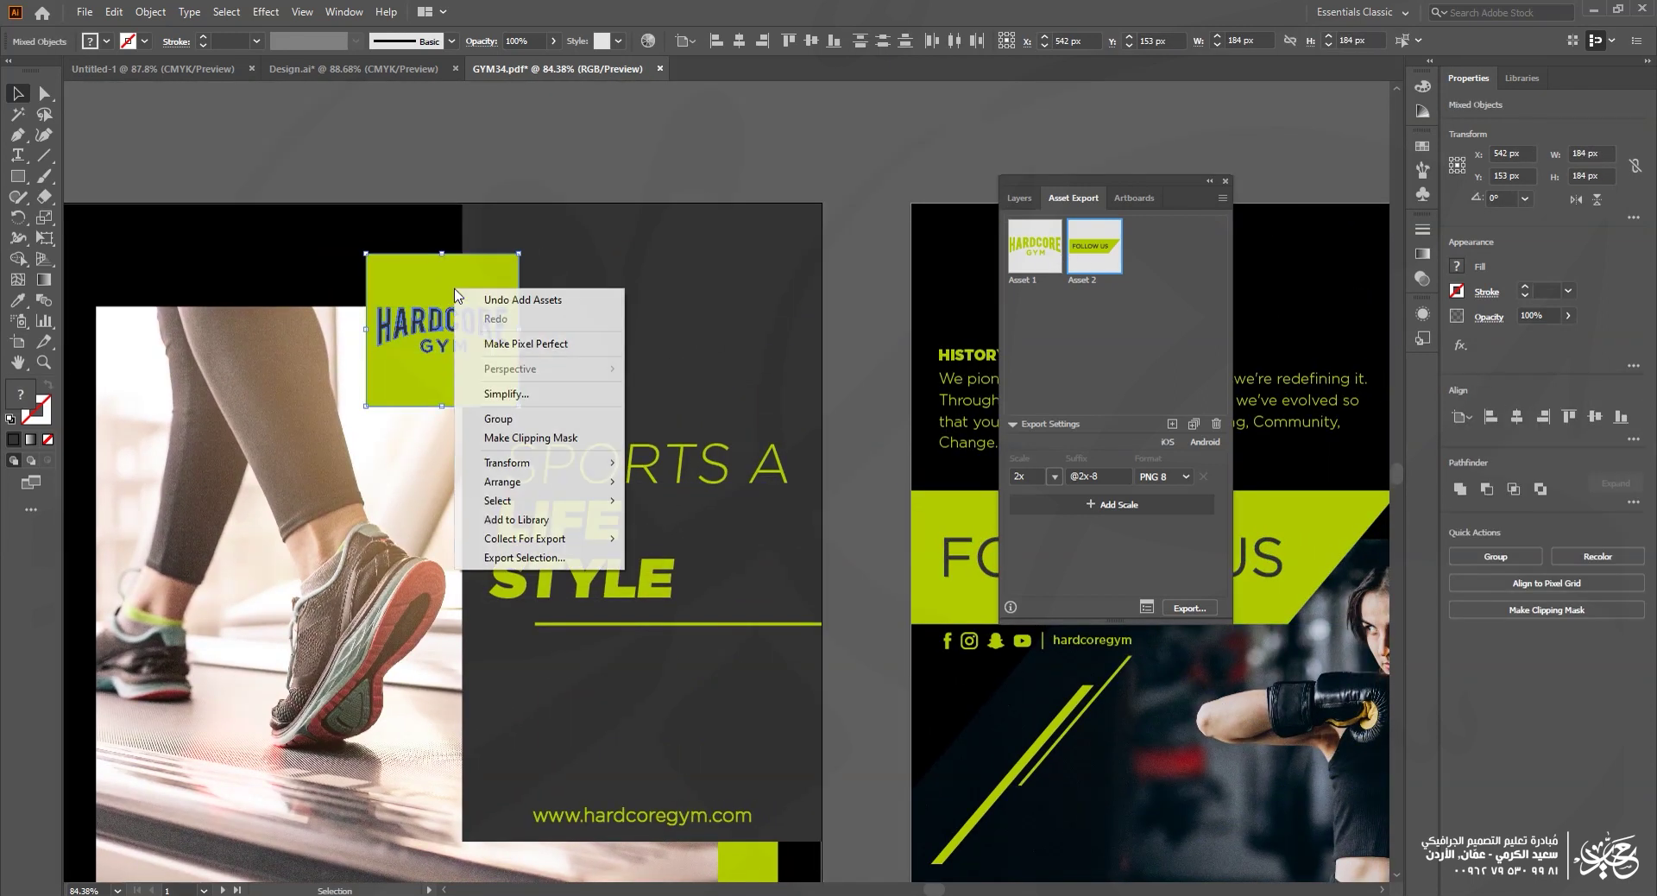
click(504, 419)
drag(419, 288, 1179, 307)
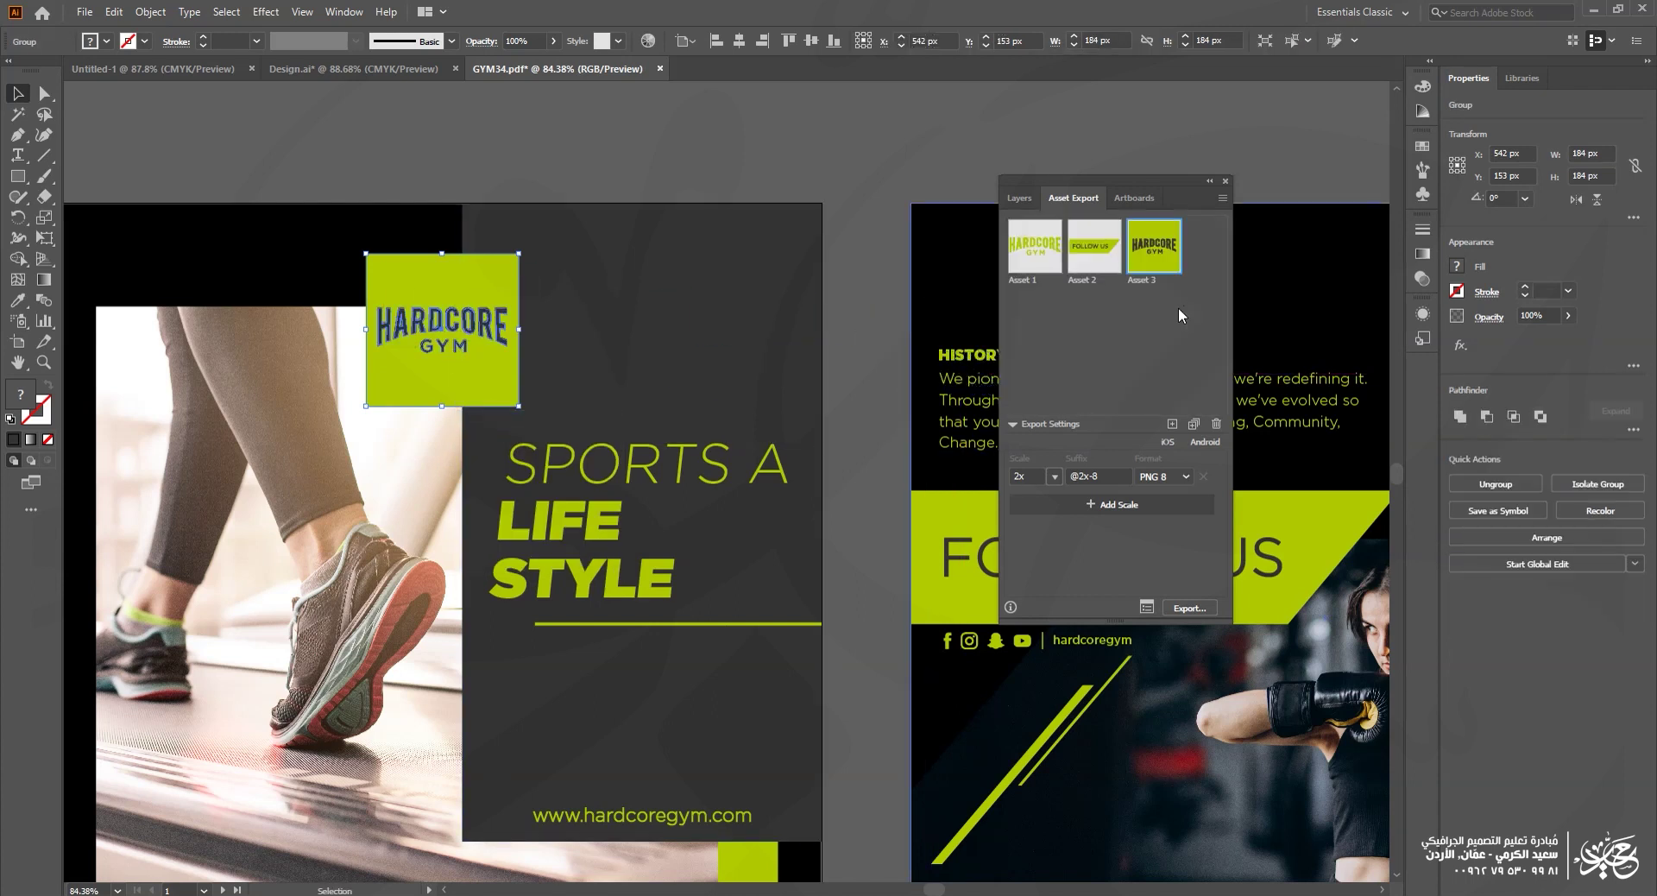
click(1174, 301)
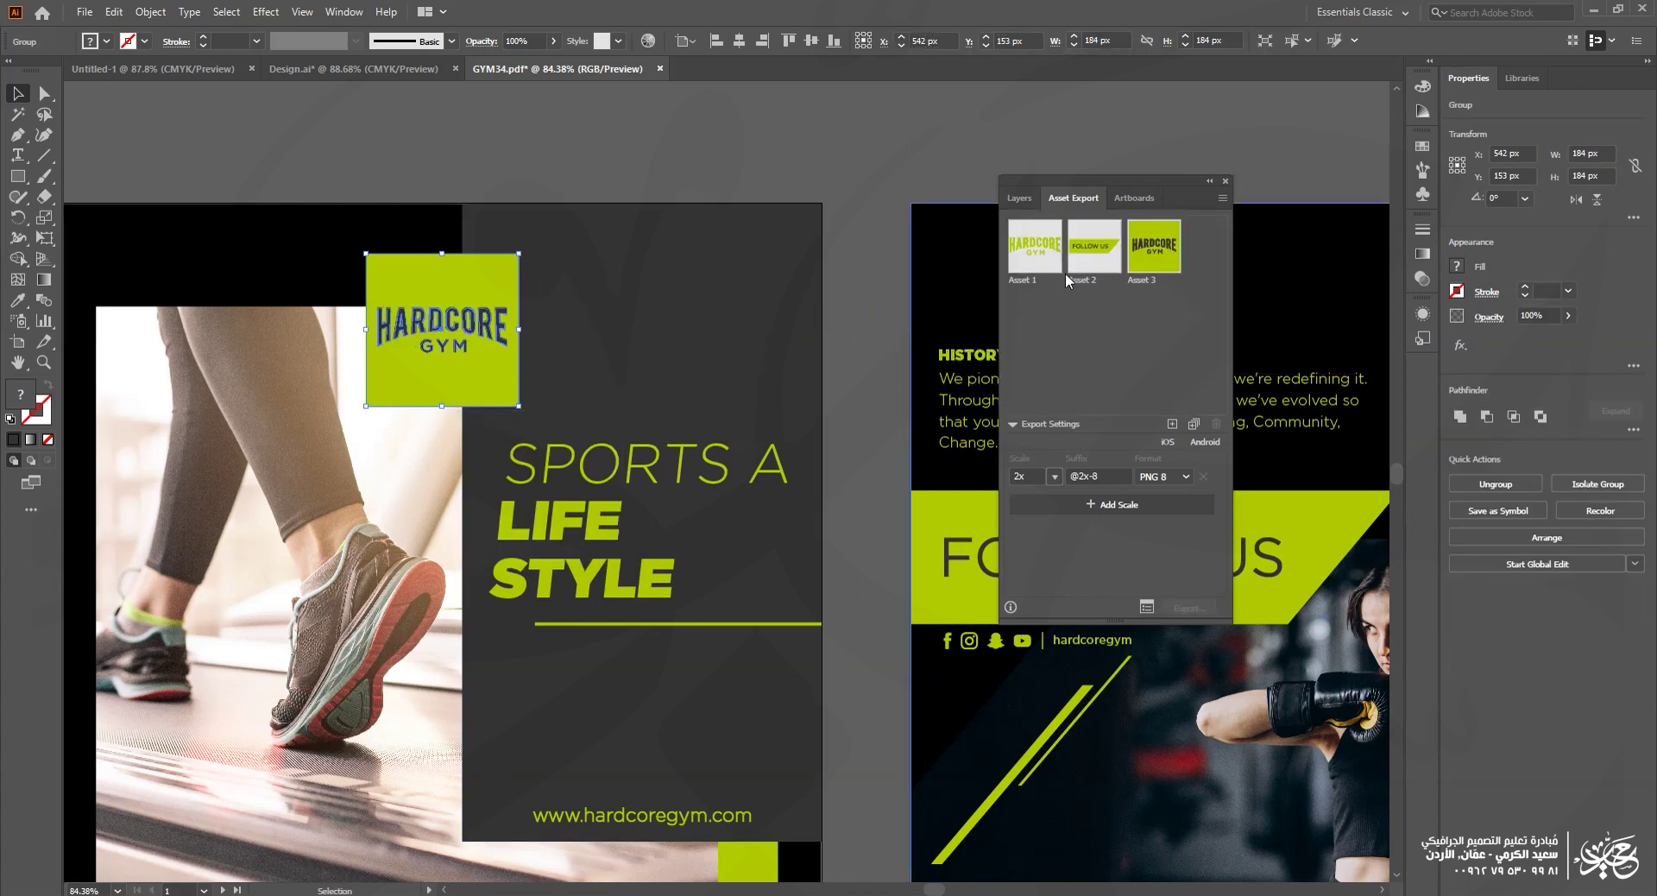
click(1016, 252)
shift+click(1147, 257)
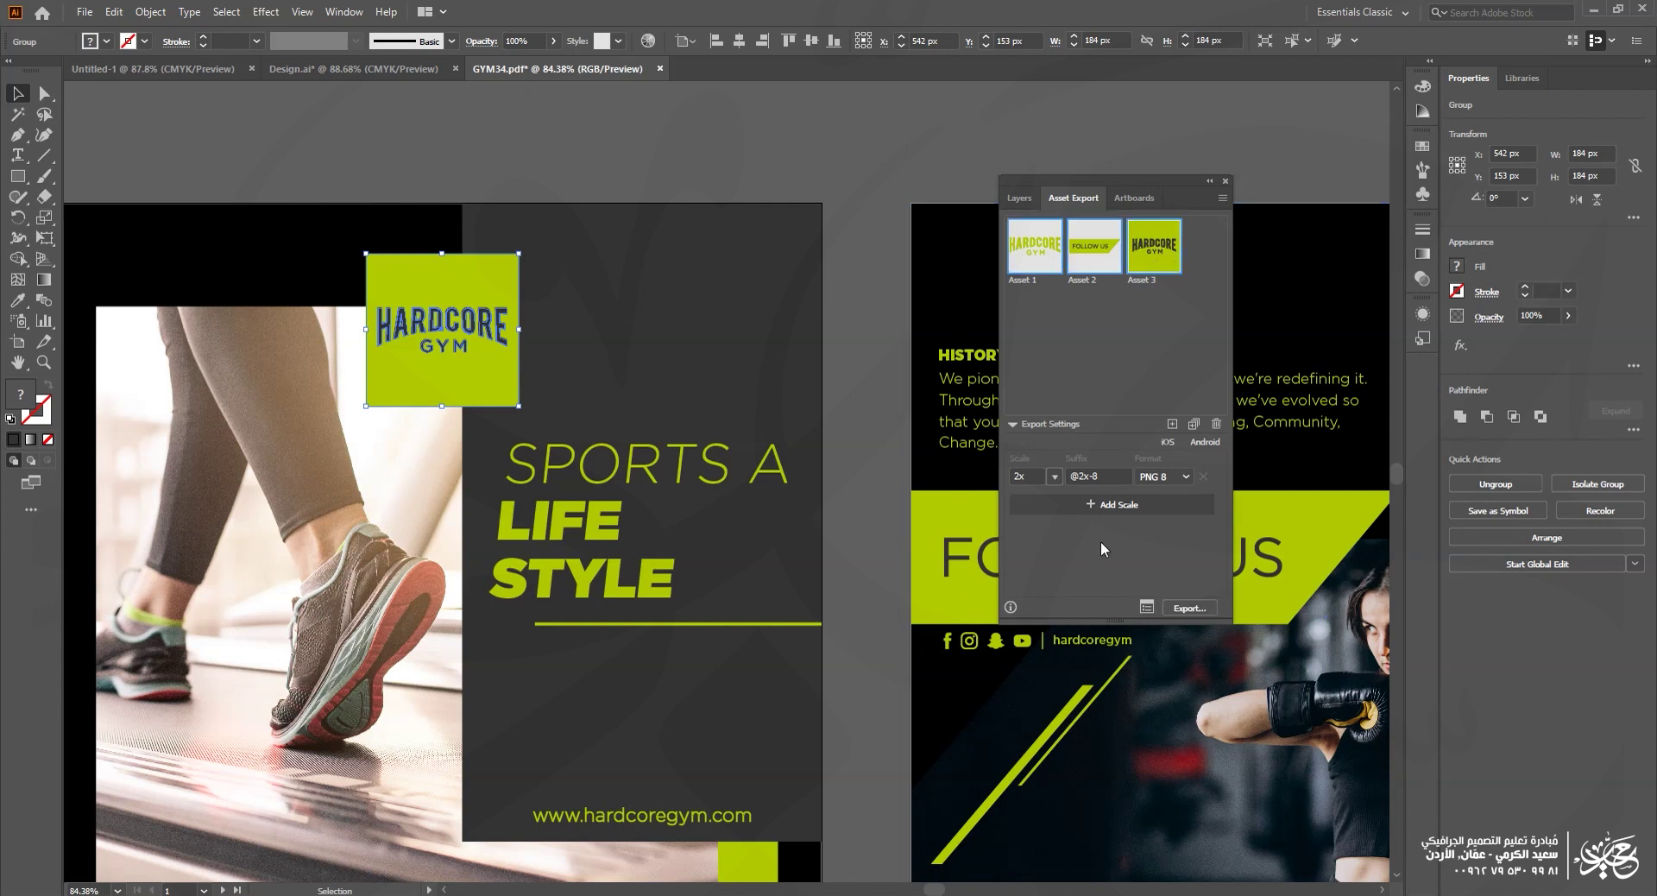
click(1172, 482)
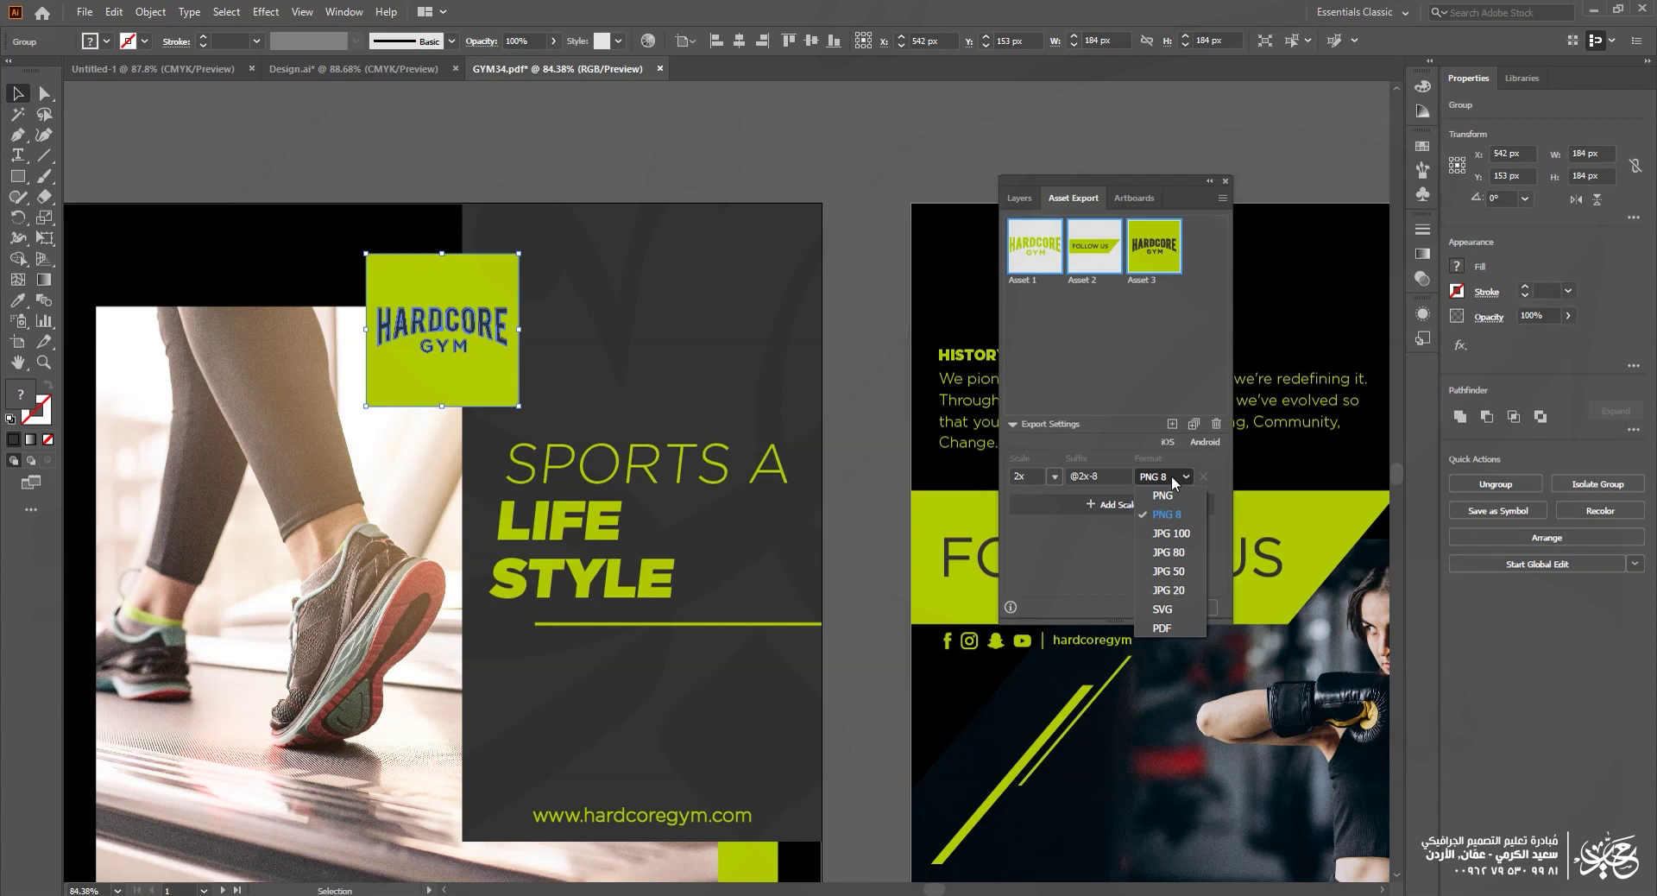
click(1136, 350)
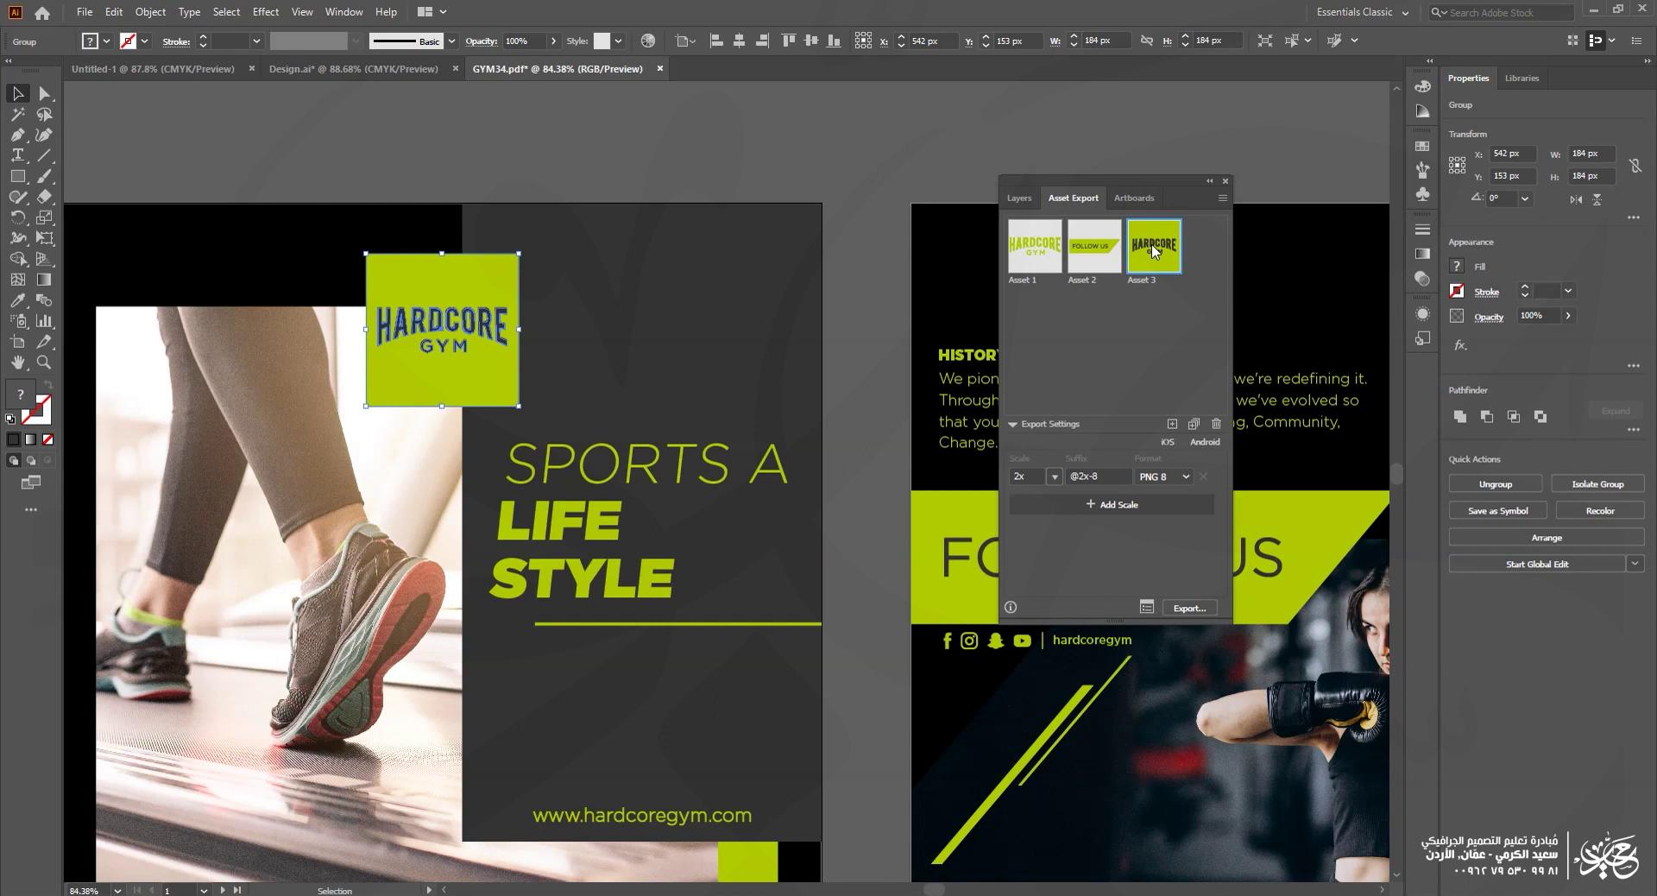
click(1170, 479)
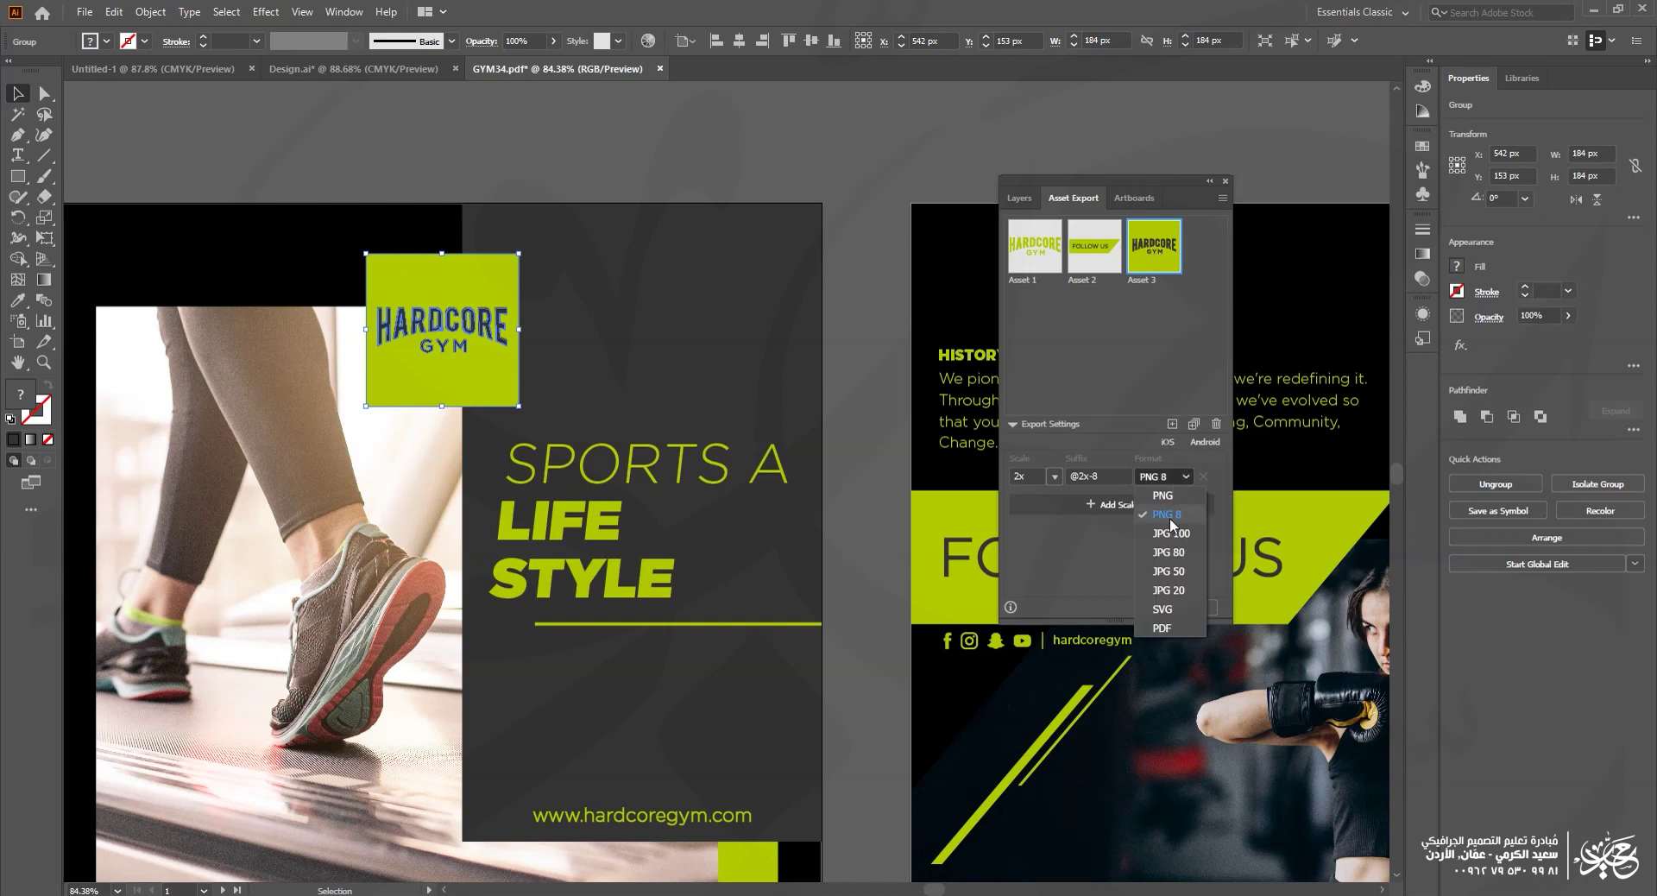
click(1168, 516)
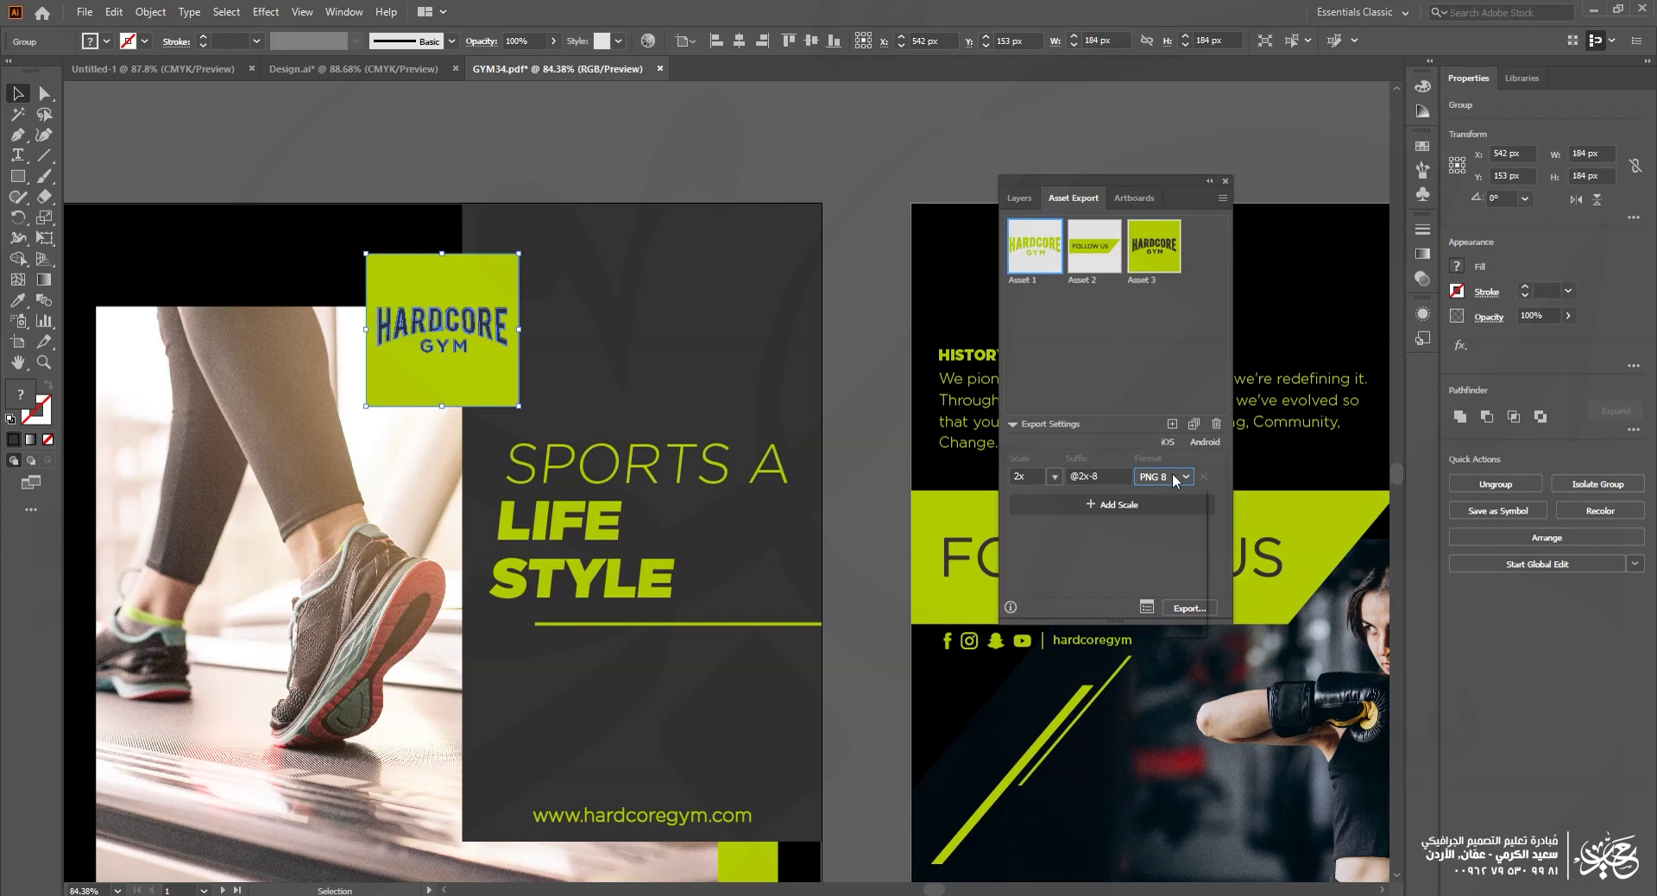
click(1174, 481)
click(1175, 514)
Step: Bring both artboards into view and select the HARDCORE GYM logo on the second artboard
click(863, 436)
drag(863, 436, 648, 543)
drag(537, 618, 225, 627)
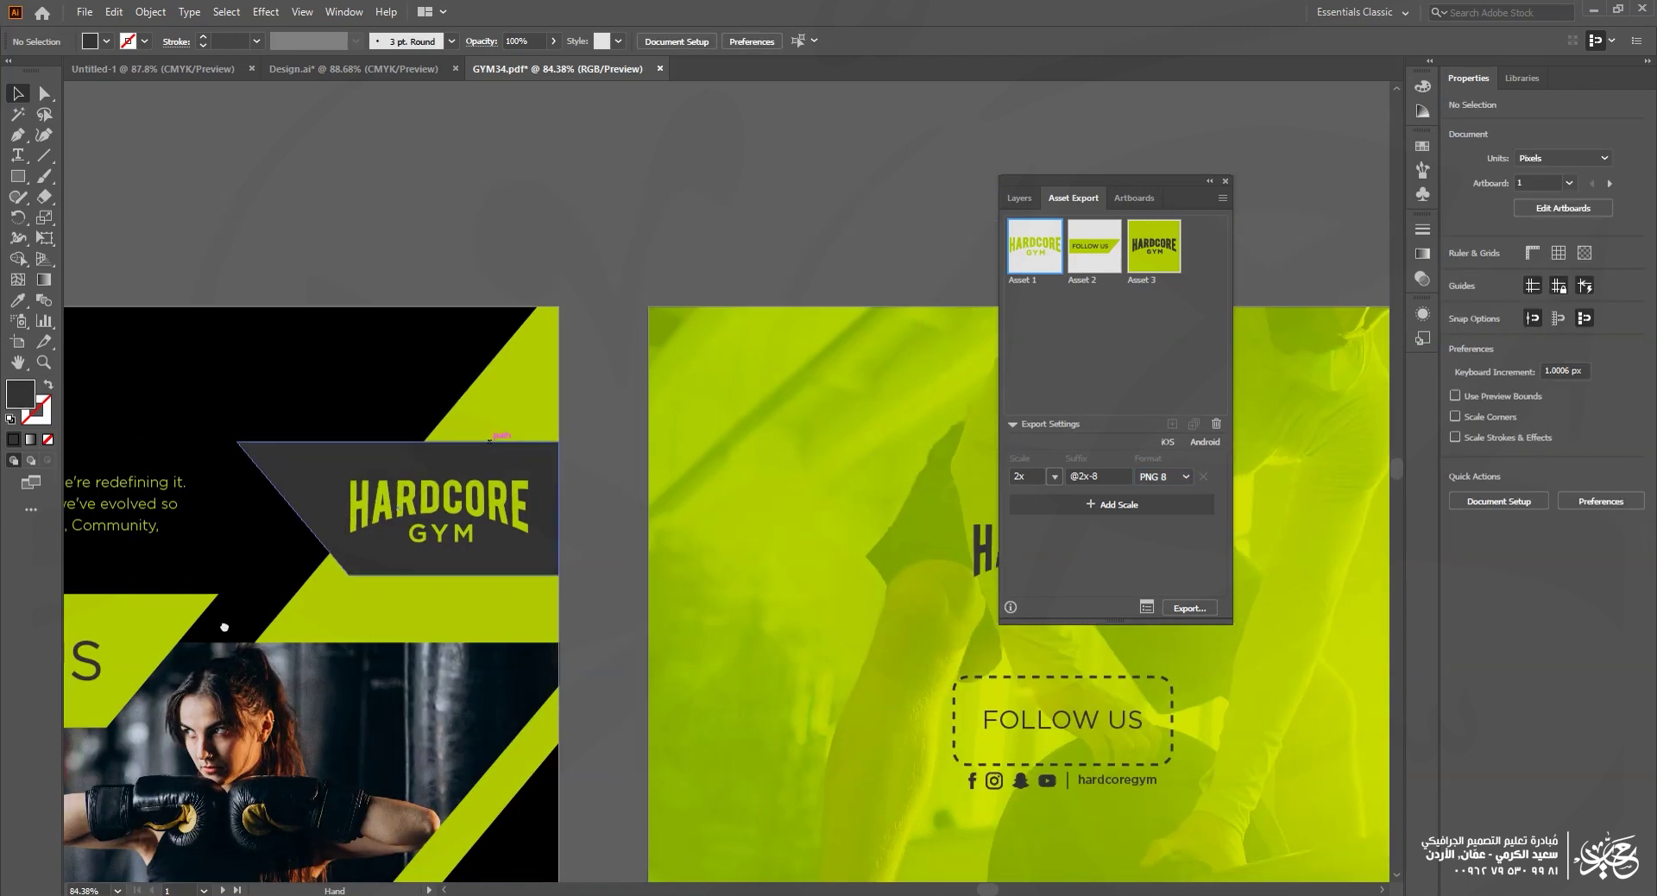
drag(676, 599, 979, 617)
click(677, 522)
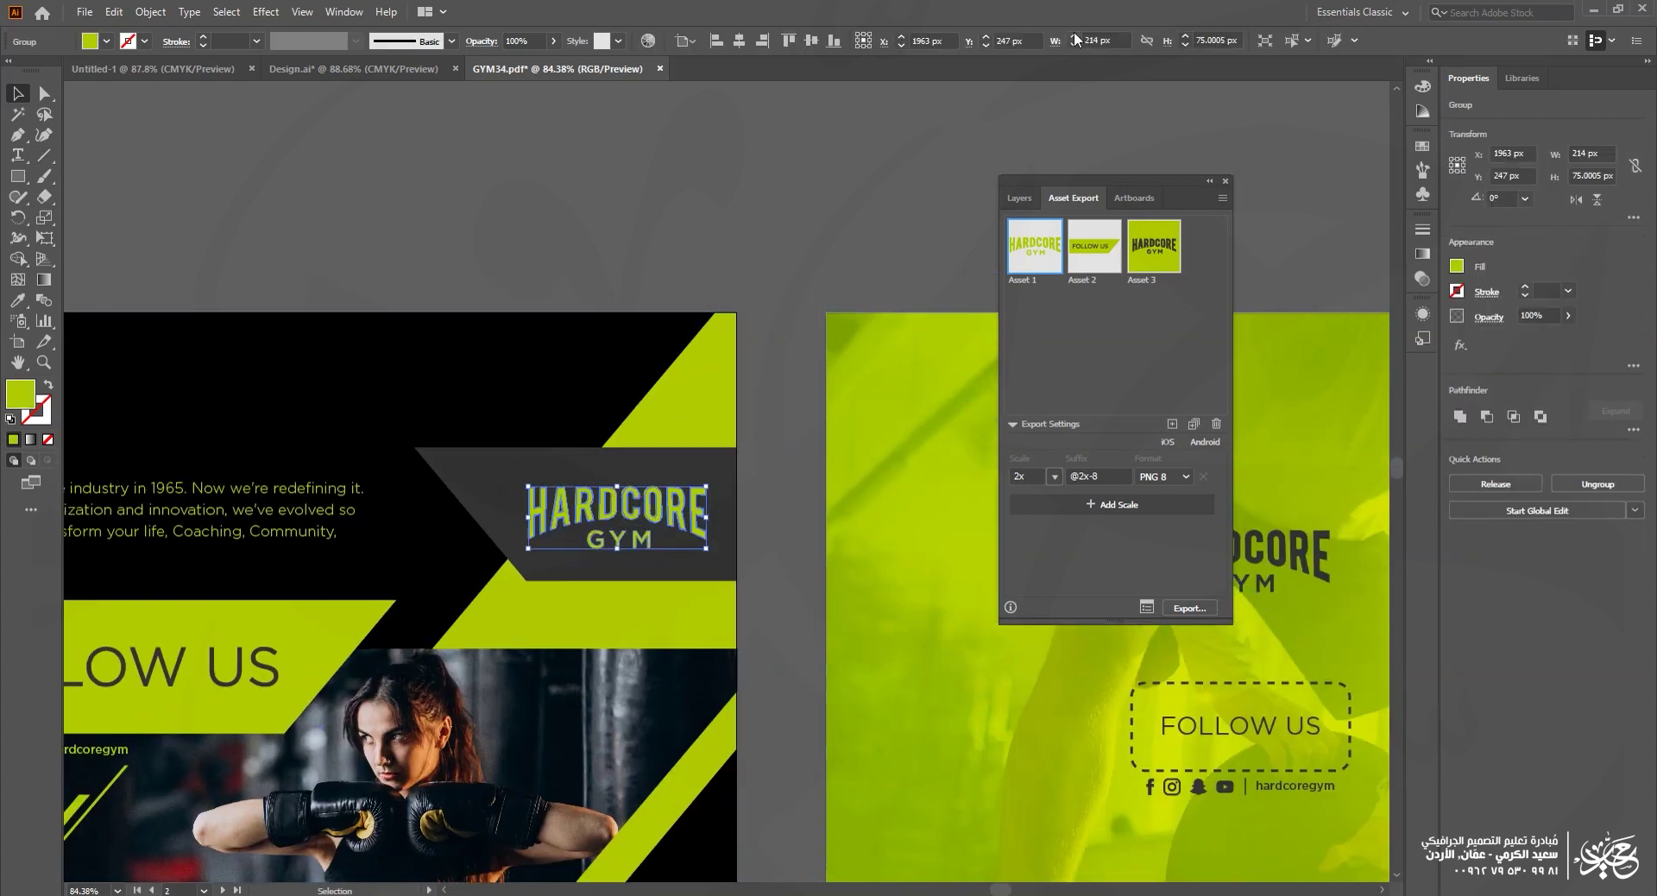
click(1116, 40)
Step: Leave the 2x export scale unchanged and select Asset 3, the dark HARDCORE GYM logo
click(1029, 475)
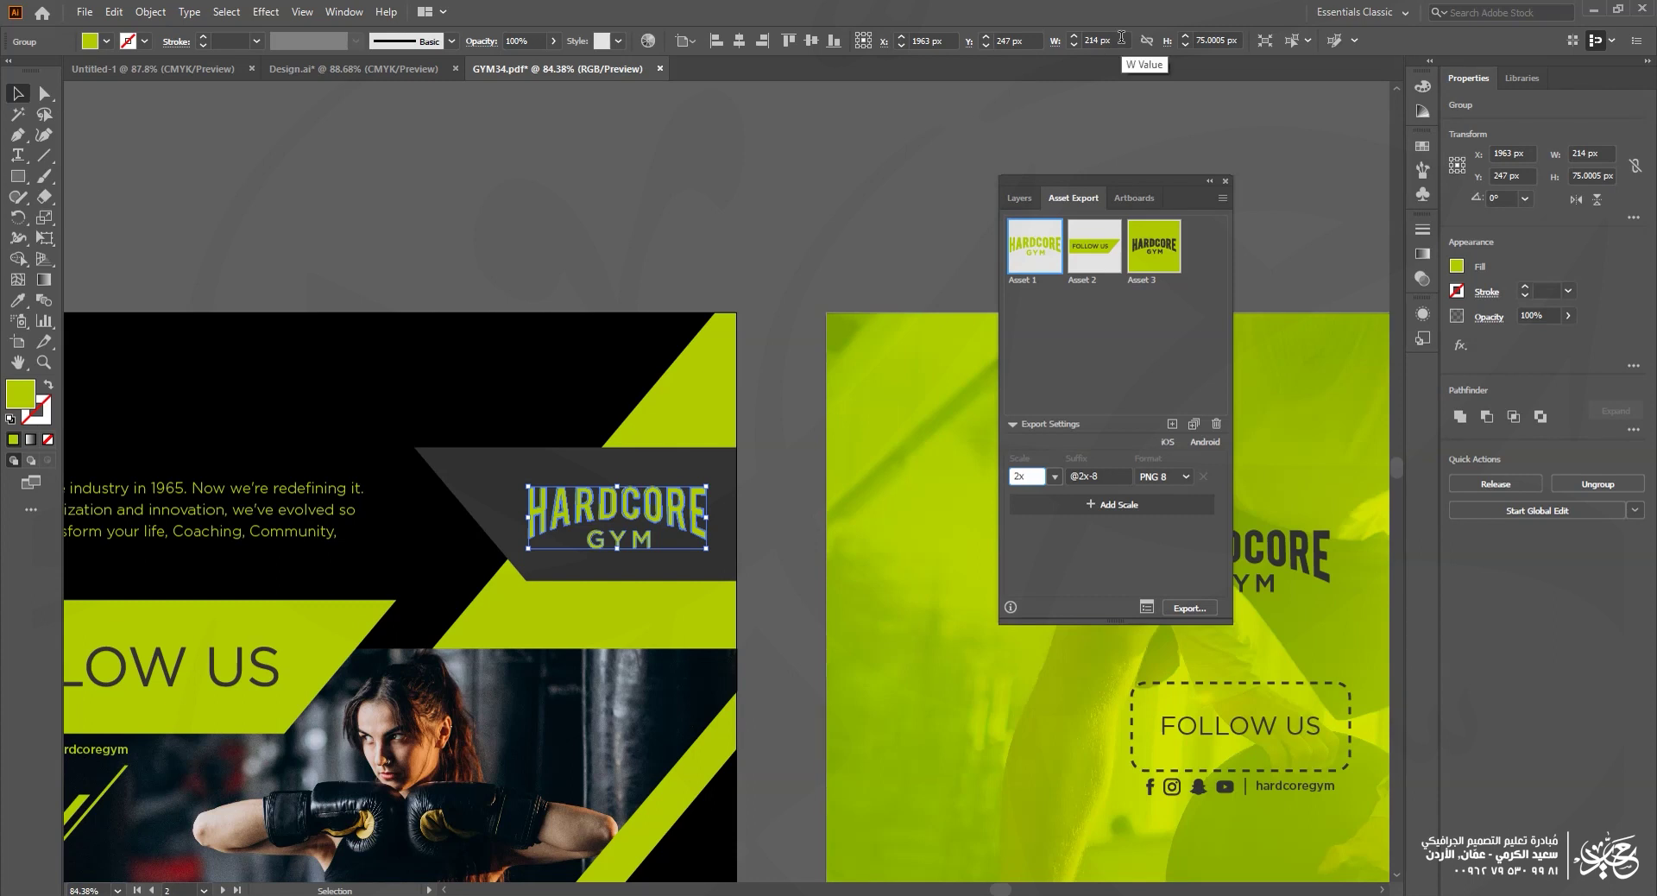
click(1054, 476)
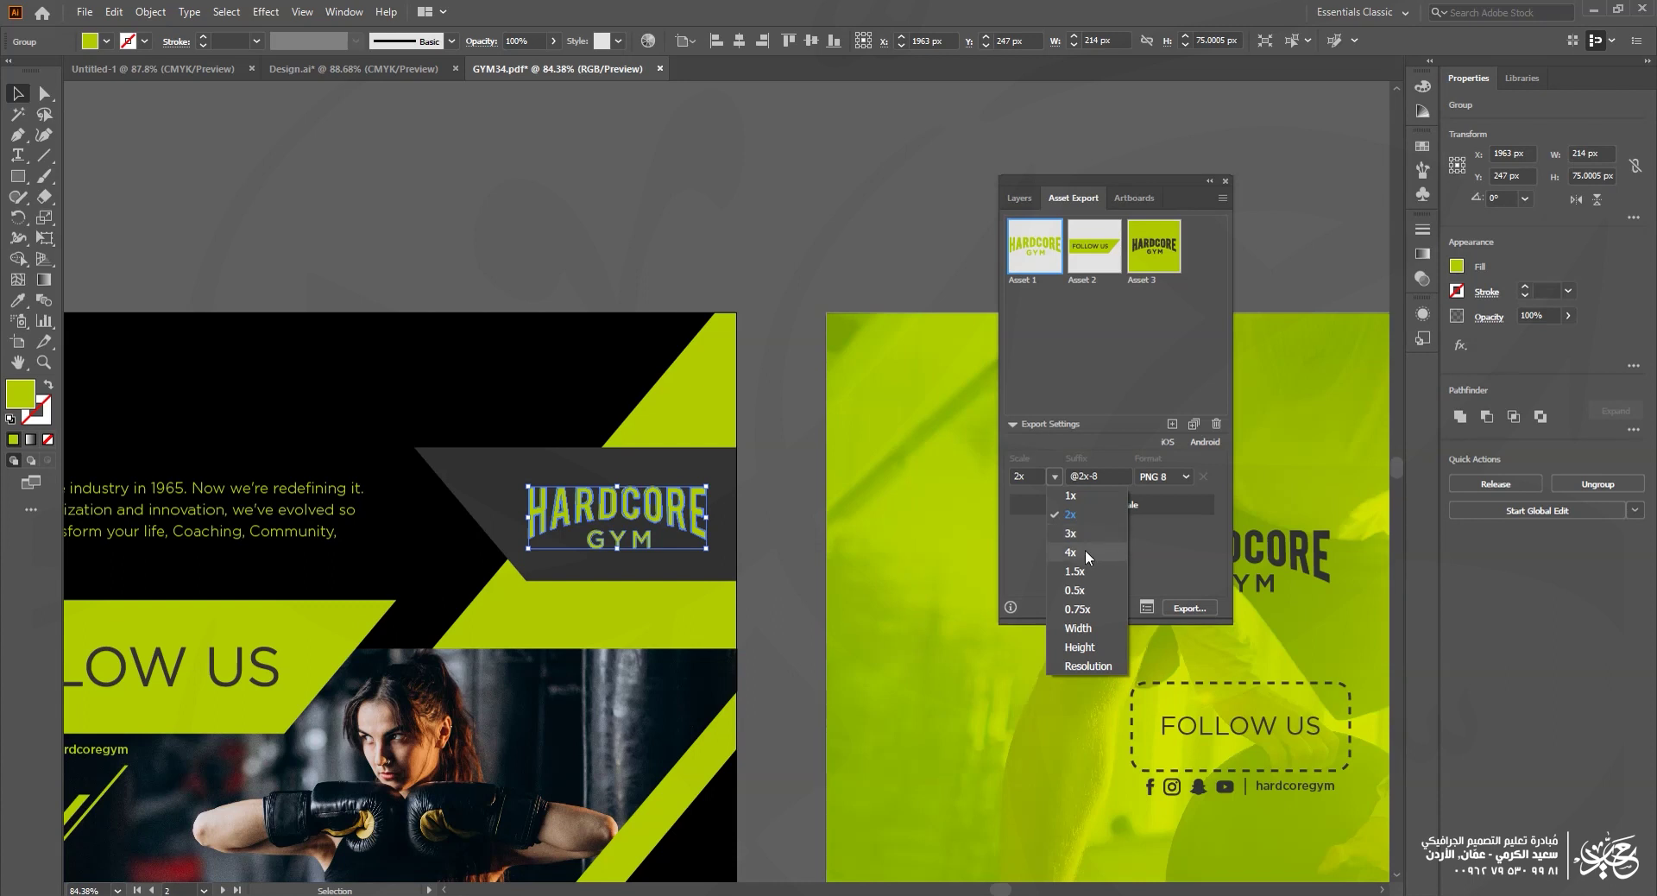
click(1178, 540)
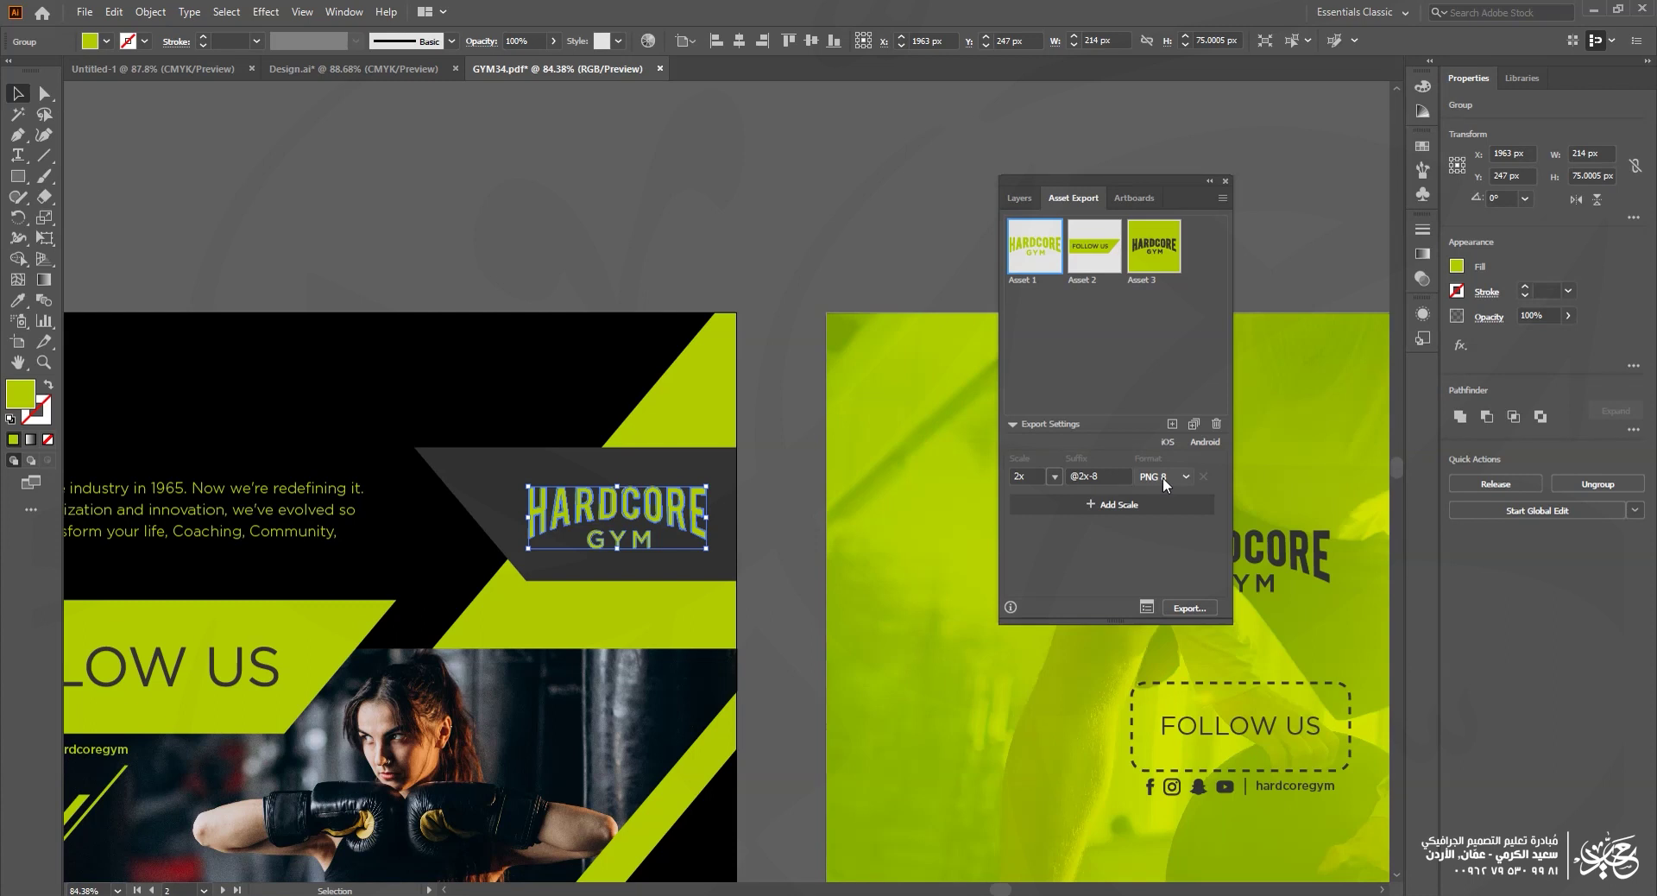
click(1160, 256)
Step: Set Asset 3's export formats to 1x PNG 8, 4x PNG 8 and PDF
click(1054, 476)
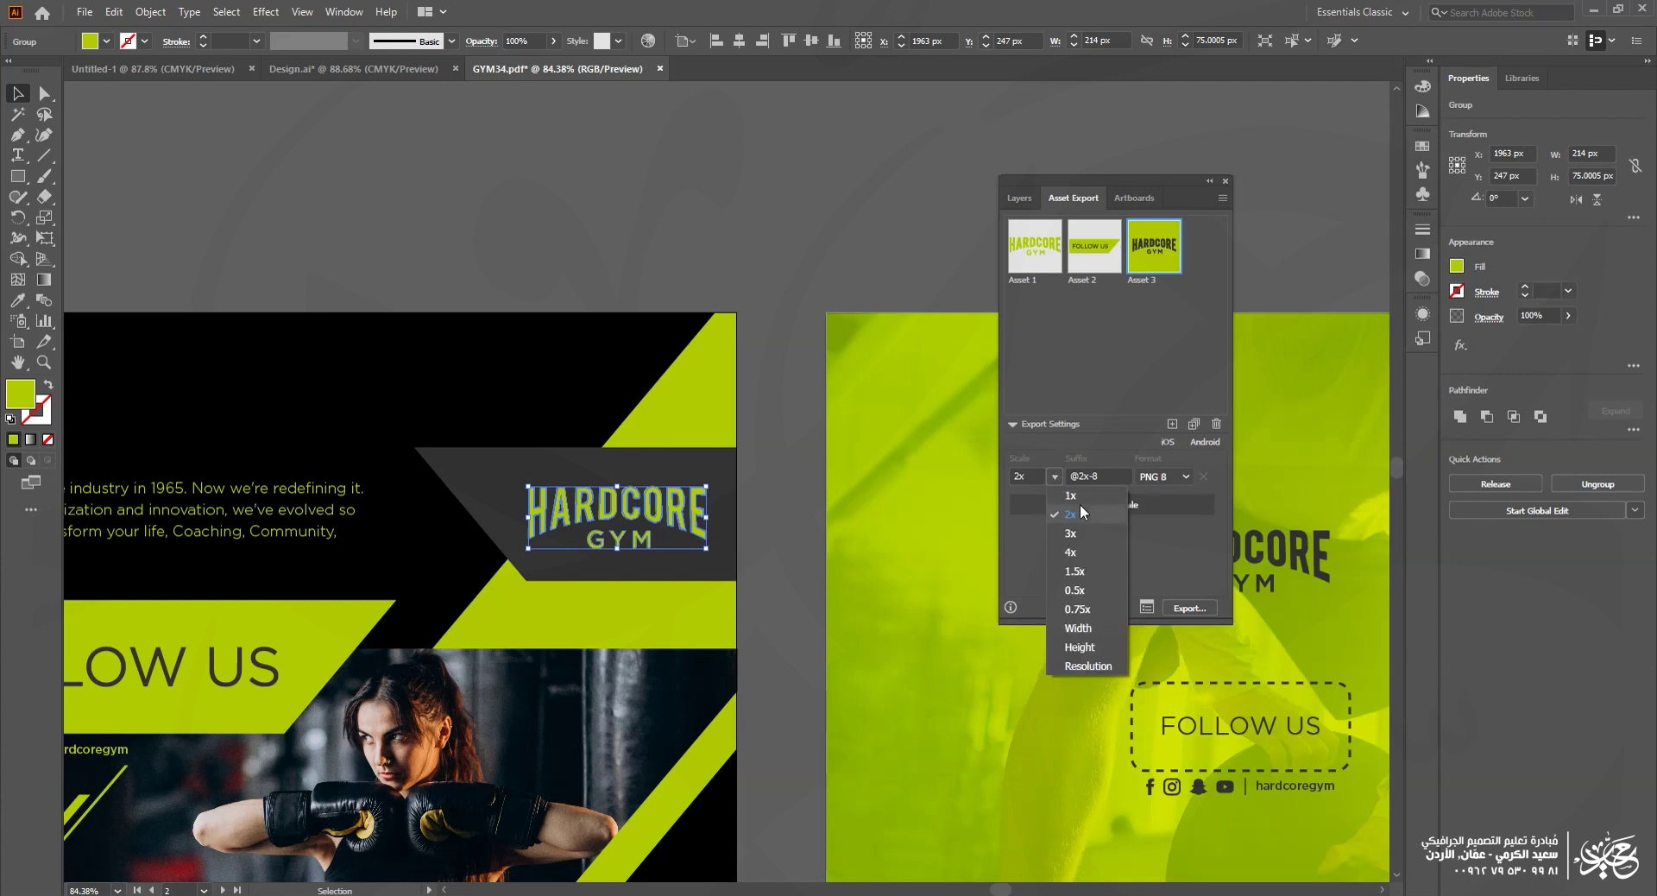
click(1081, 496)
click(1126, 505)
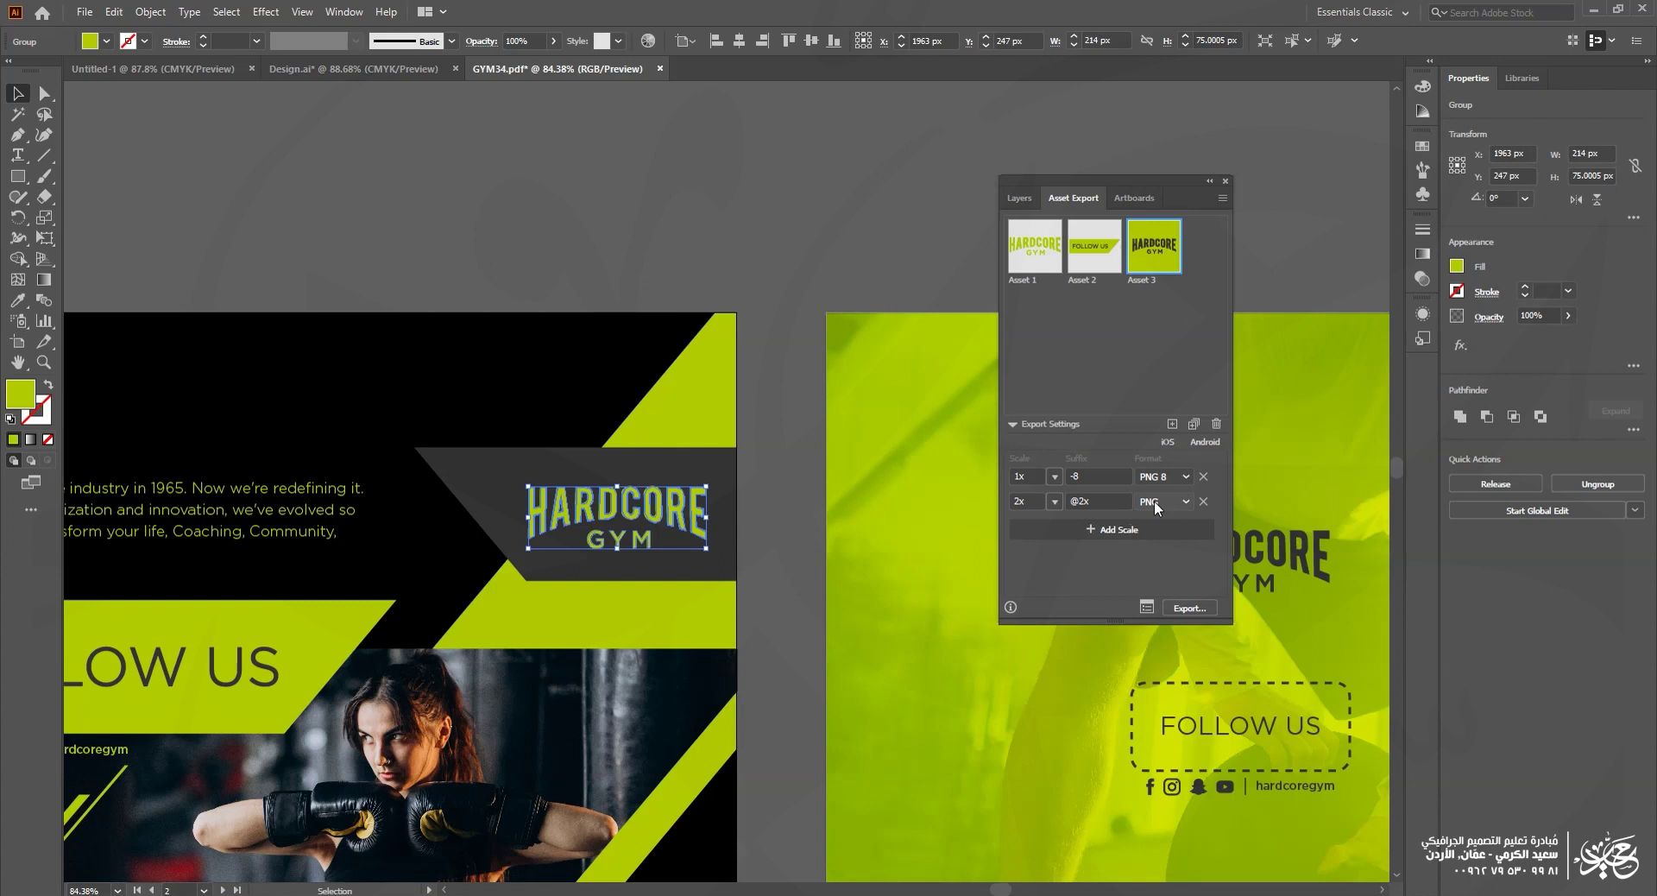
click(1164, 500)
click(1148, 535)
click(1054, 502)
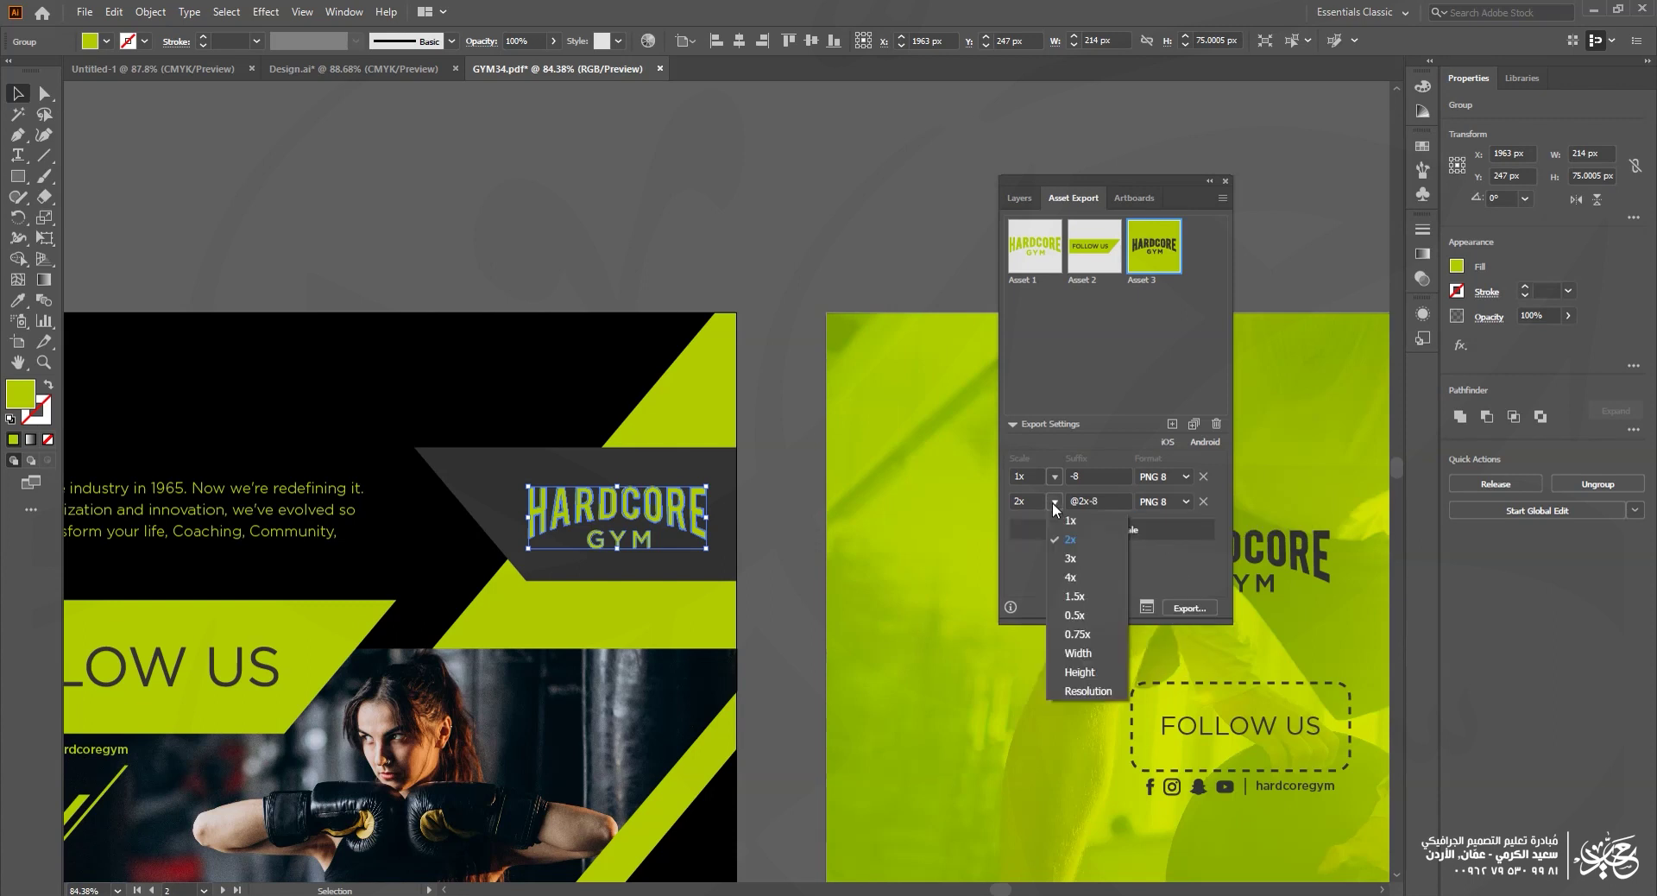
click(1075, 576)
click(1101, 533)
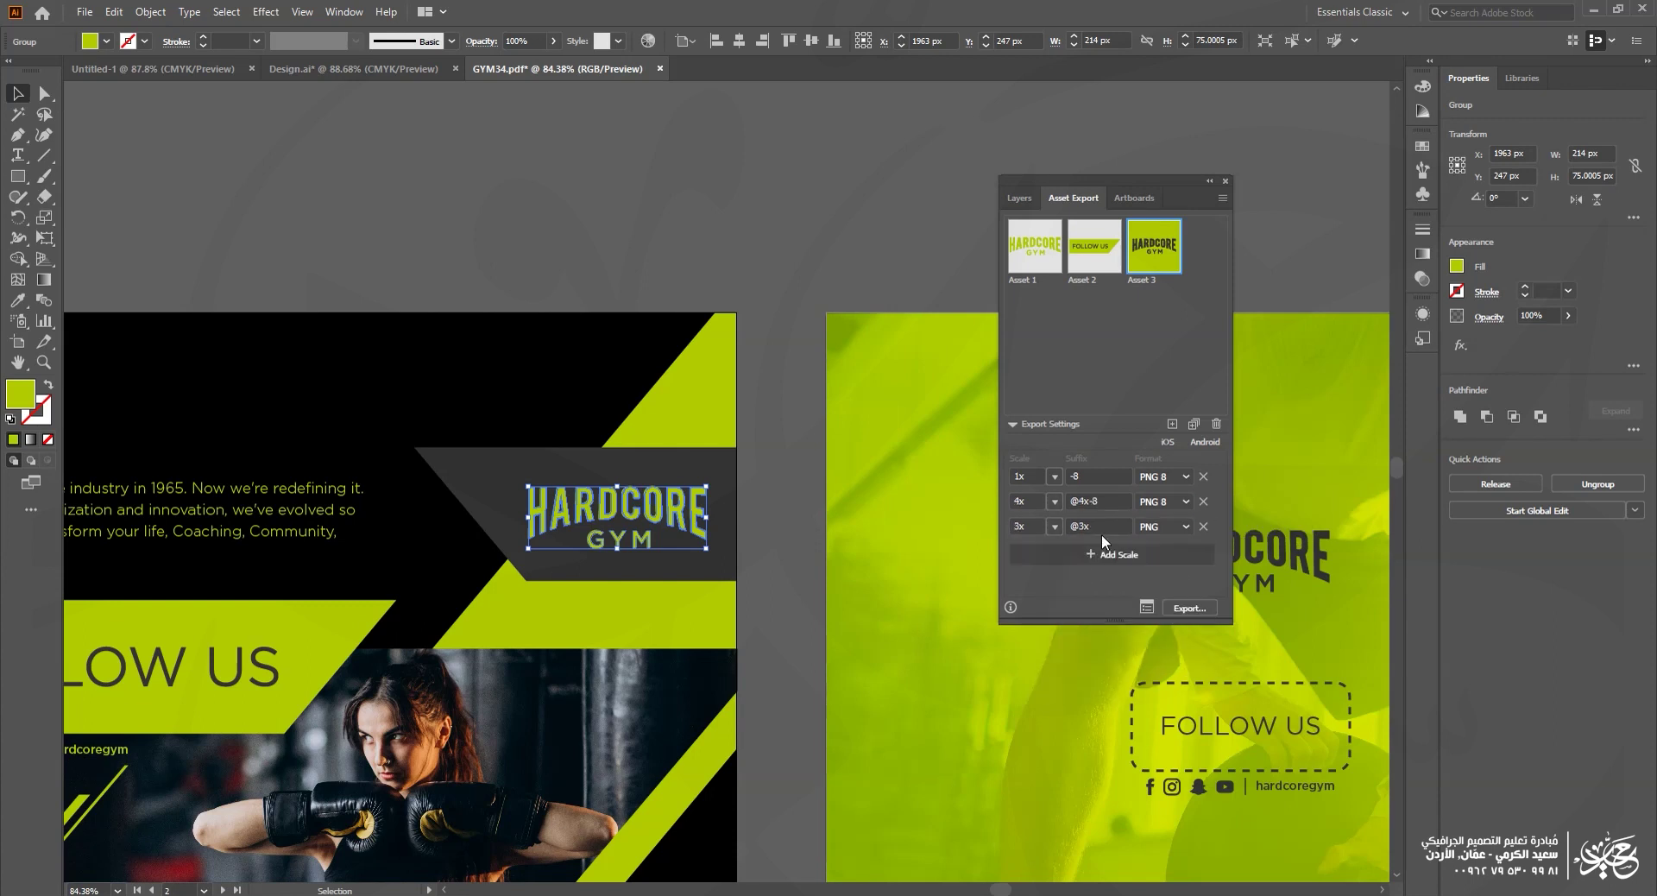
click(1184, 526)
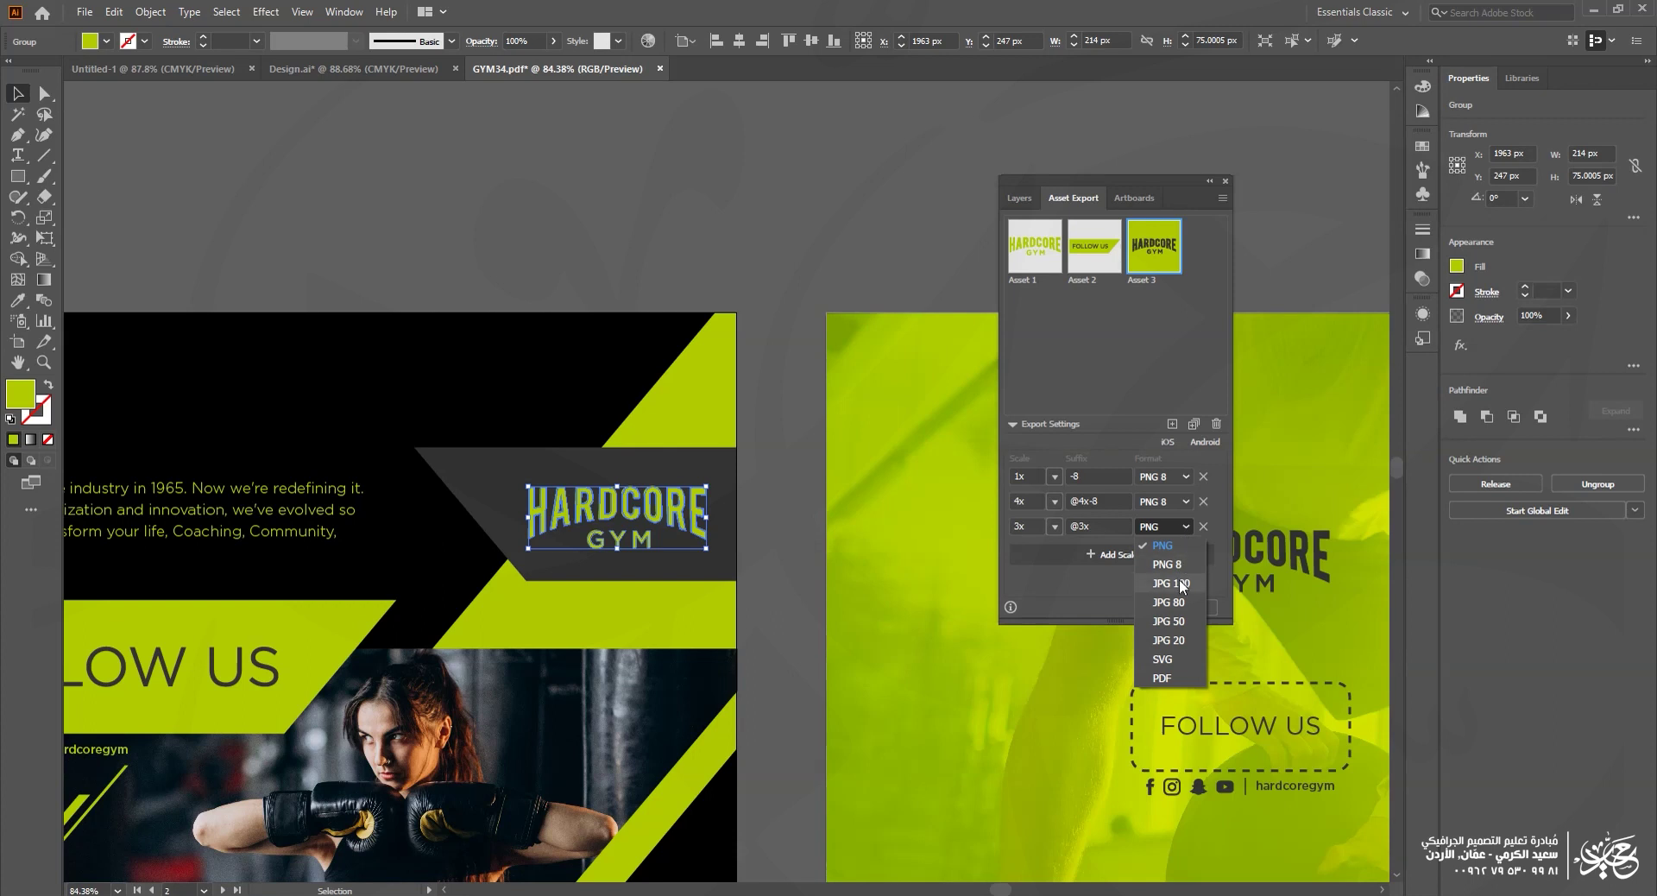
click(1165, 678)
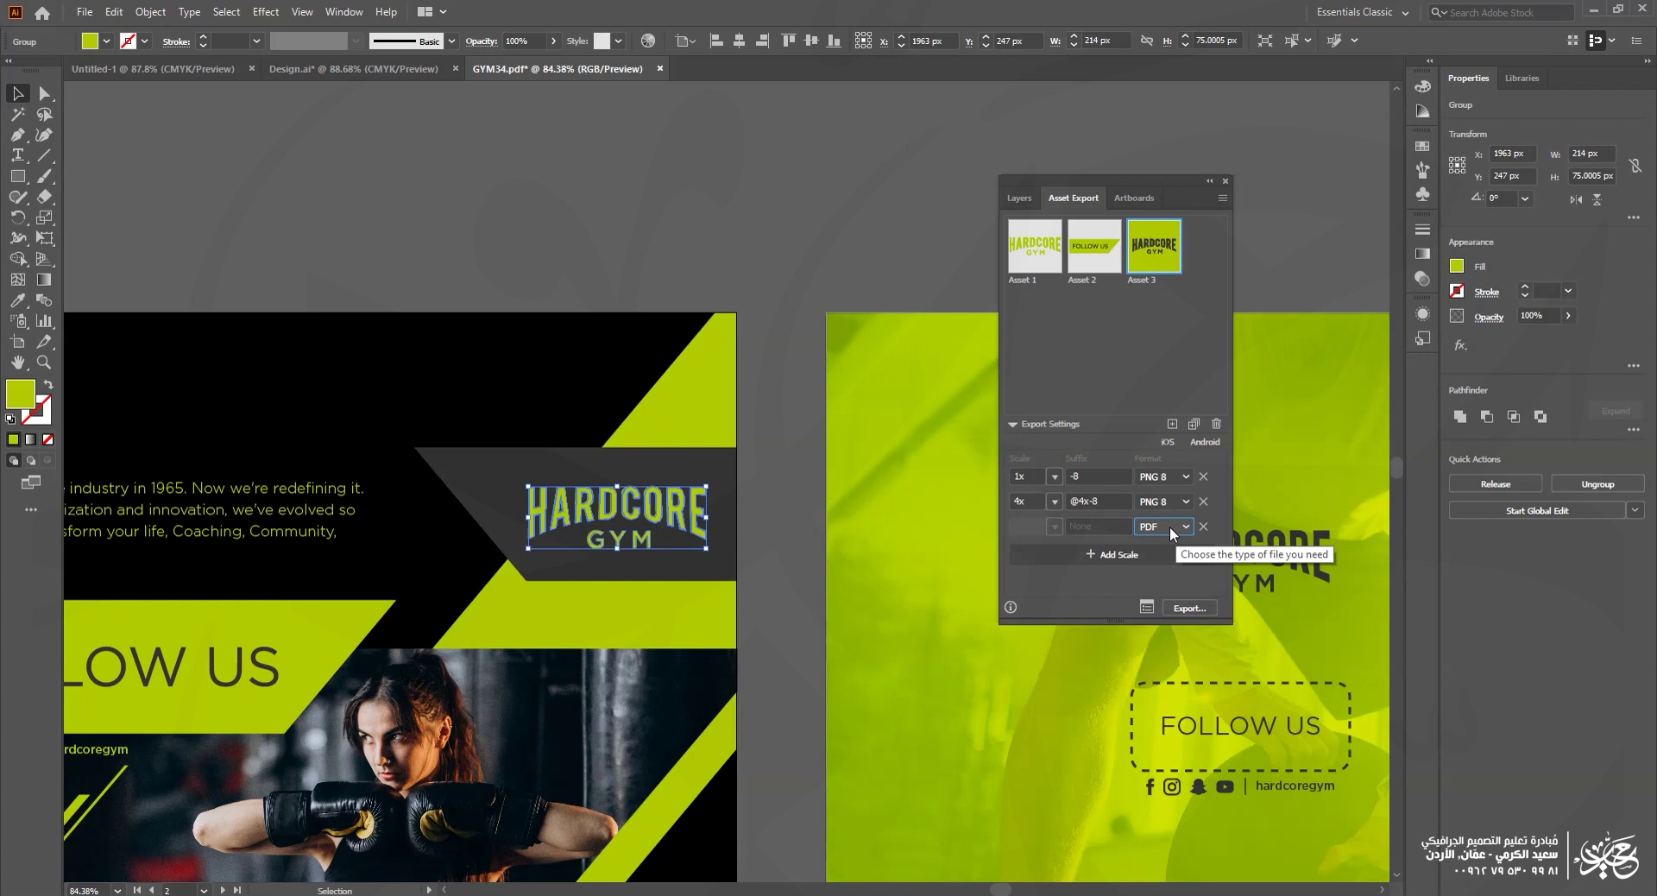
Step: Export the assets into a newly created folder on the Desktop
click(1193, 606)
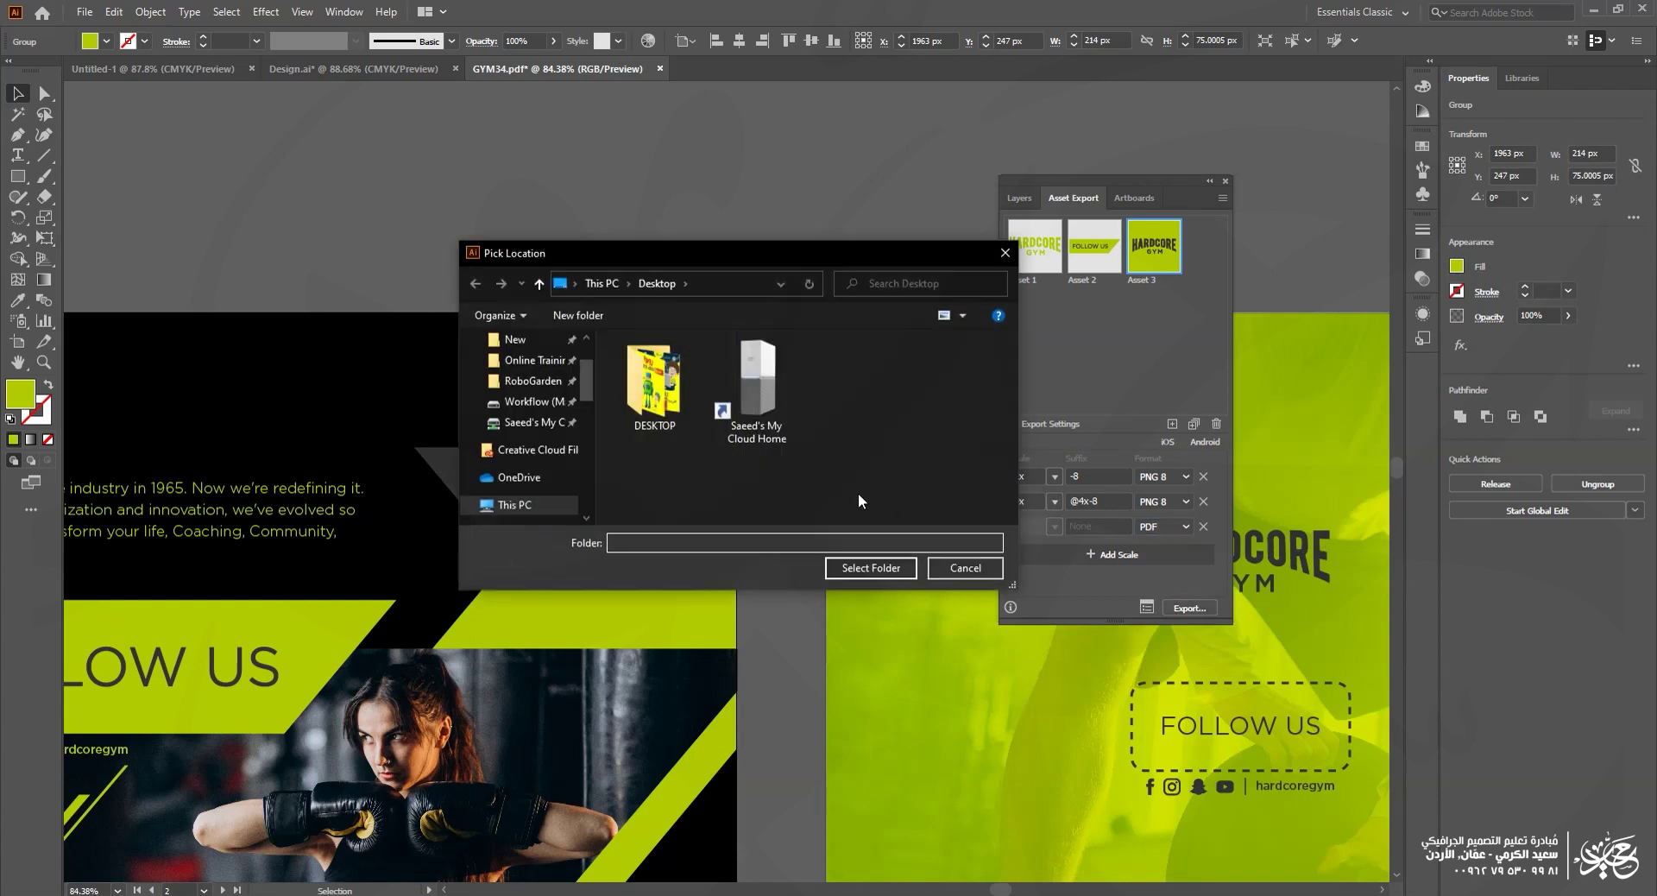
right_click(881, 429)
mouse_move(954, 611)
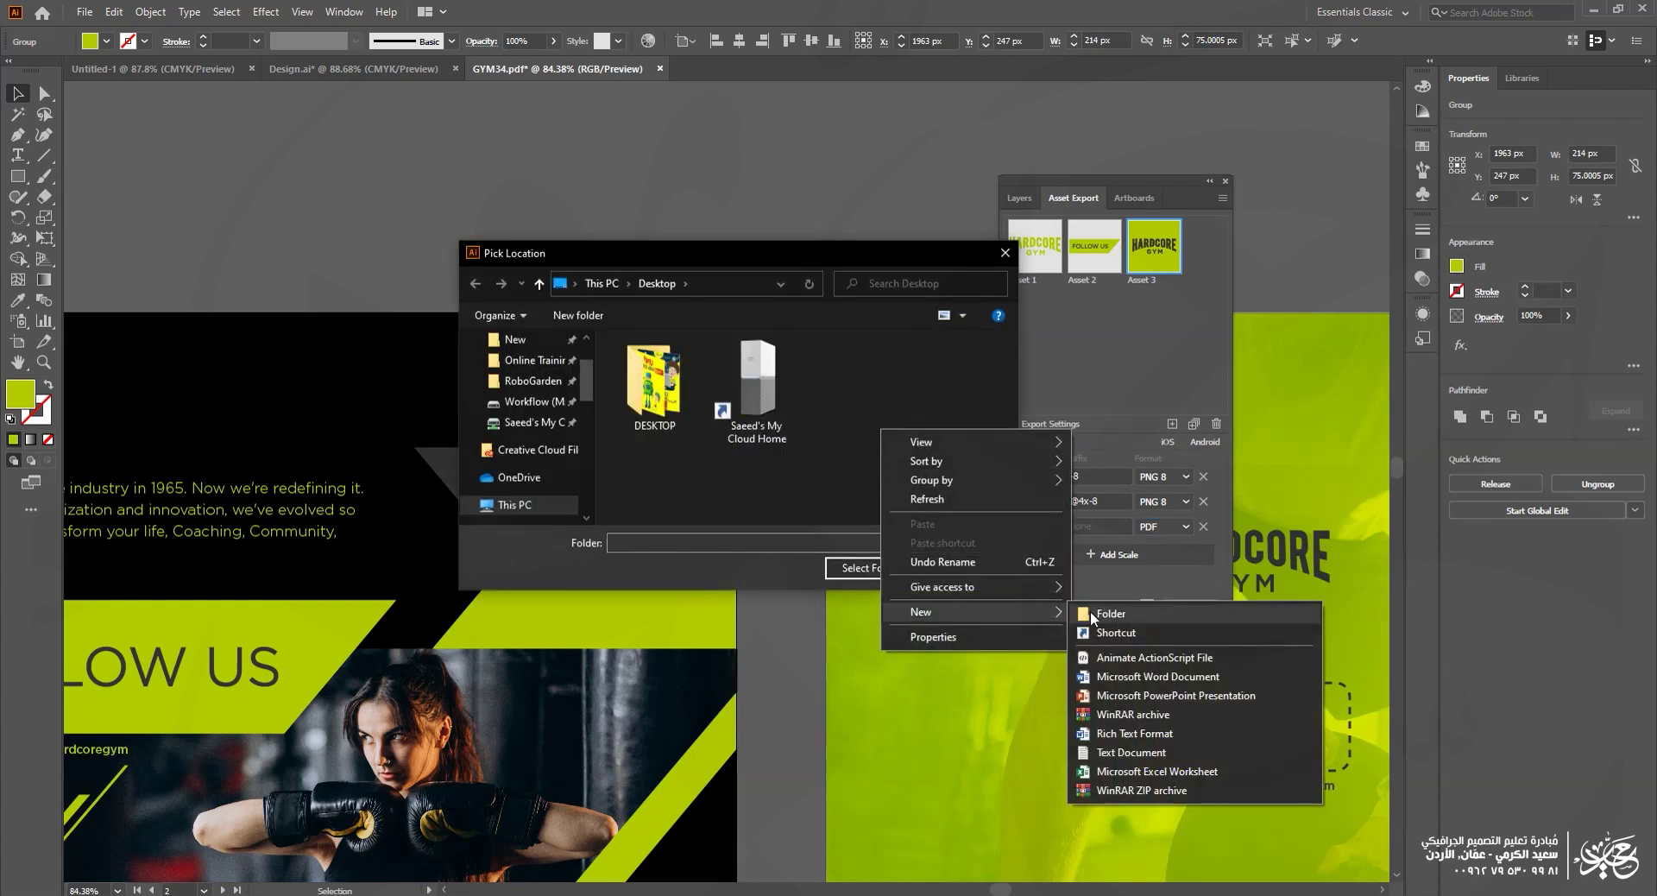
click(1086, 618)
double_click(857, 380)
click(867, 571)
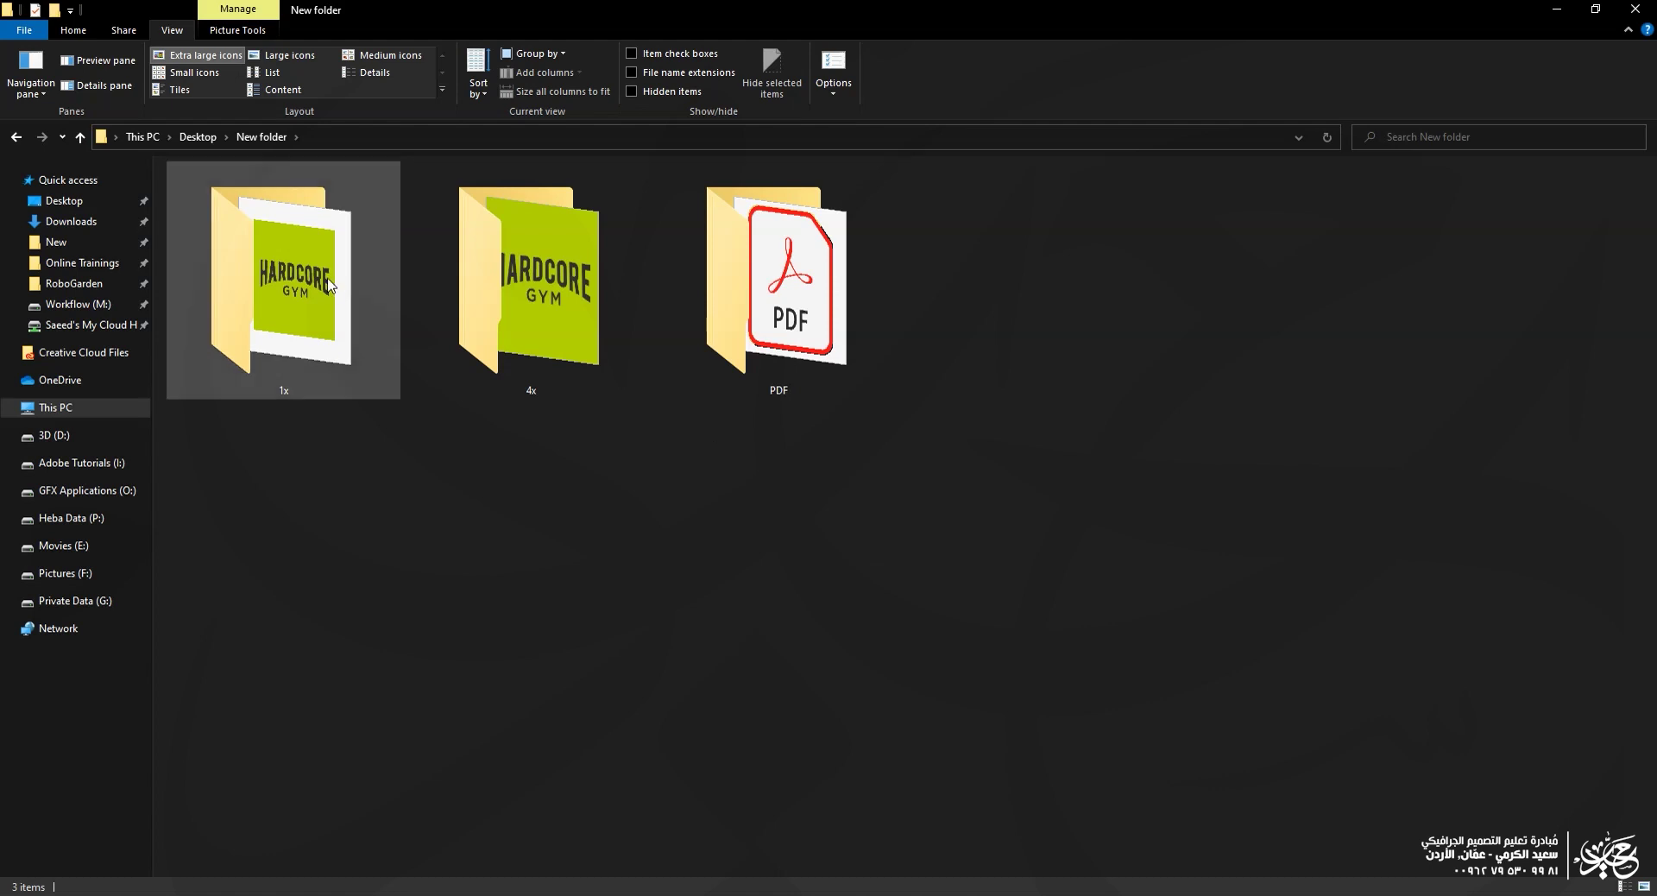
Step: Check the 1x, 4x and PDF subfolders inside the new export folder
click(289, 285)
click(509, 291)
click(762, 289)
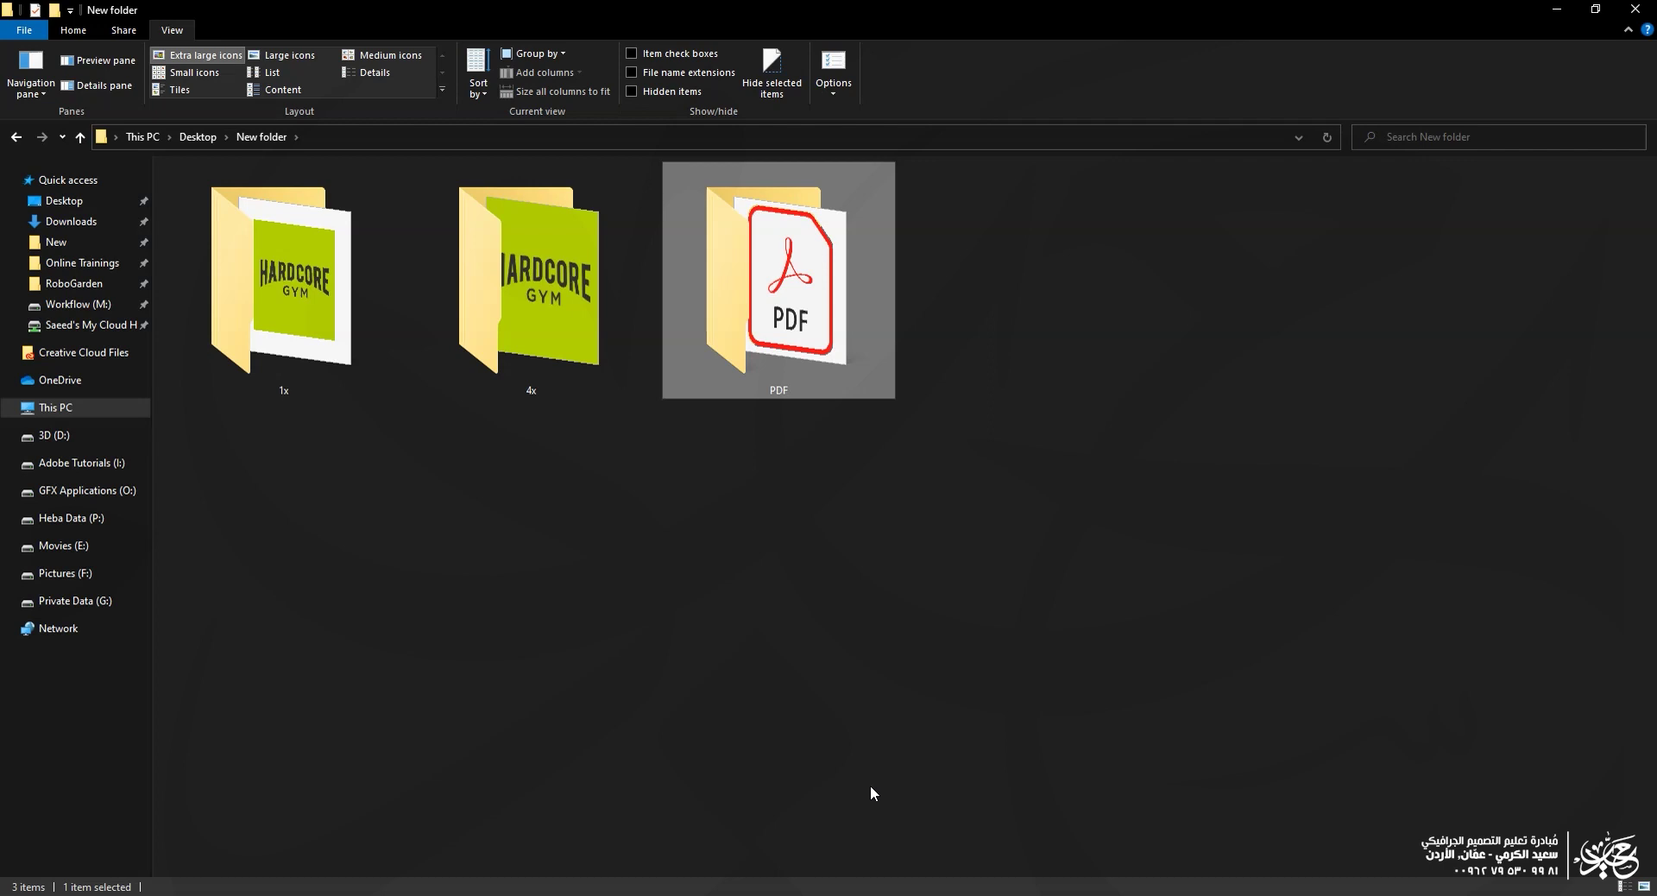
scroll(807, 507, up, 3)
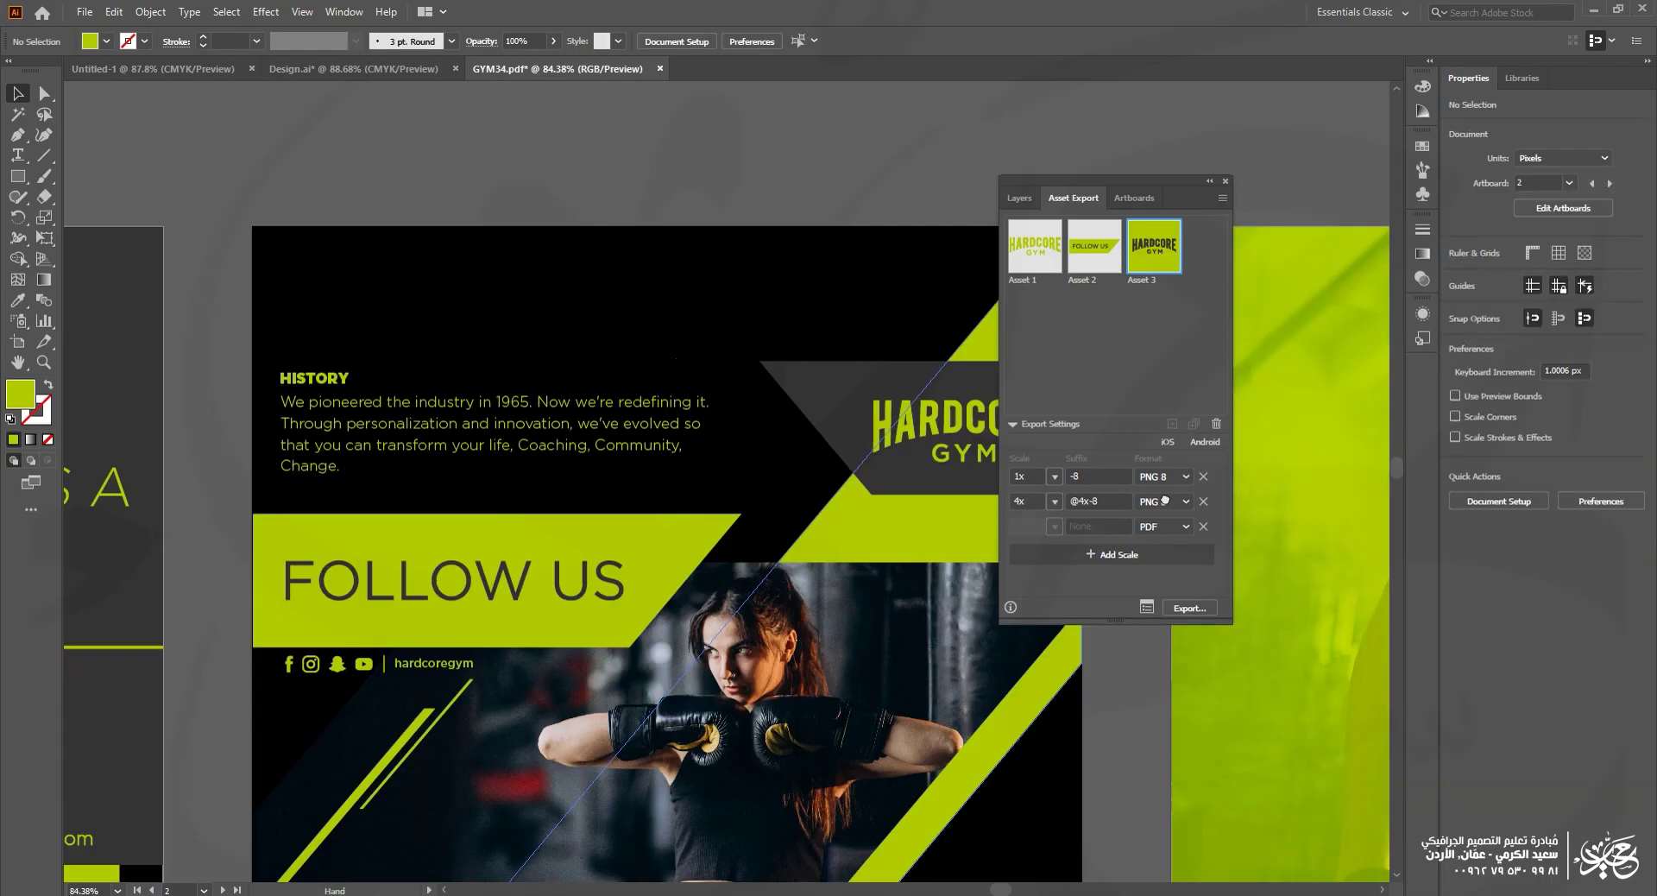
Step: Export Selection on the FOLLOW US banner, remove the 4x and PDF formats, and close the dialog
click(823, 518)
drag(823, 518, 553, 469)
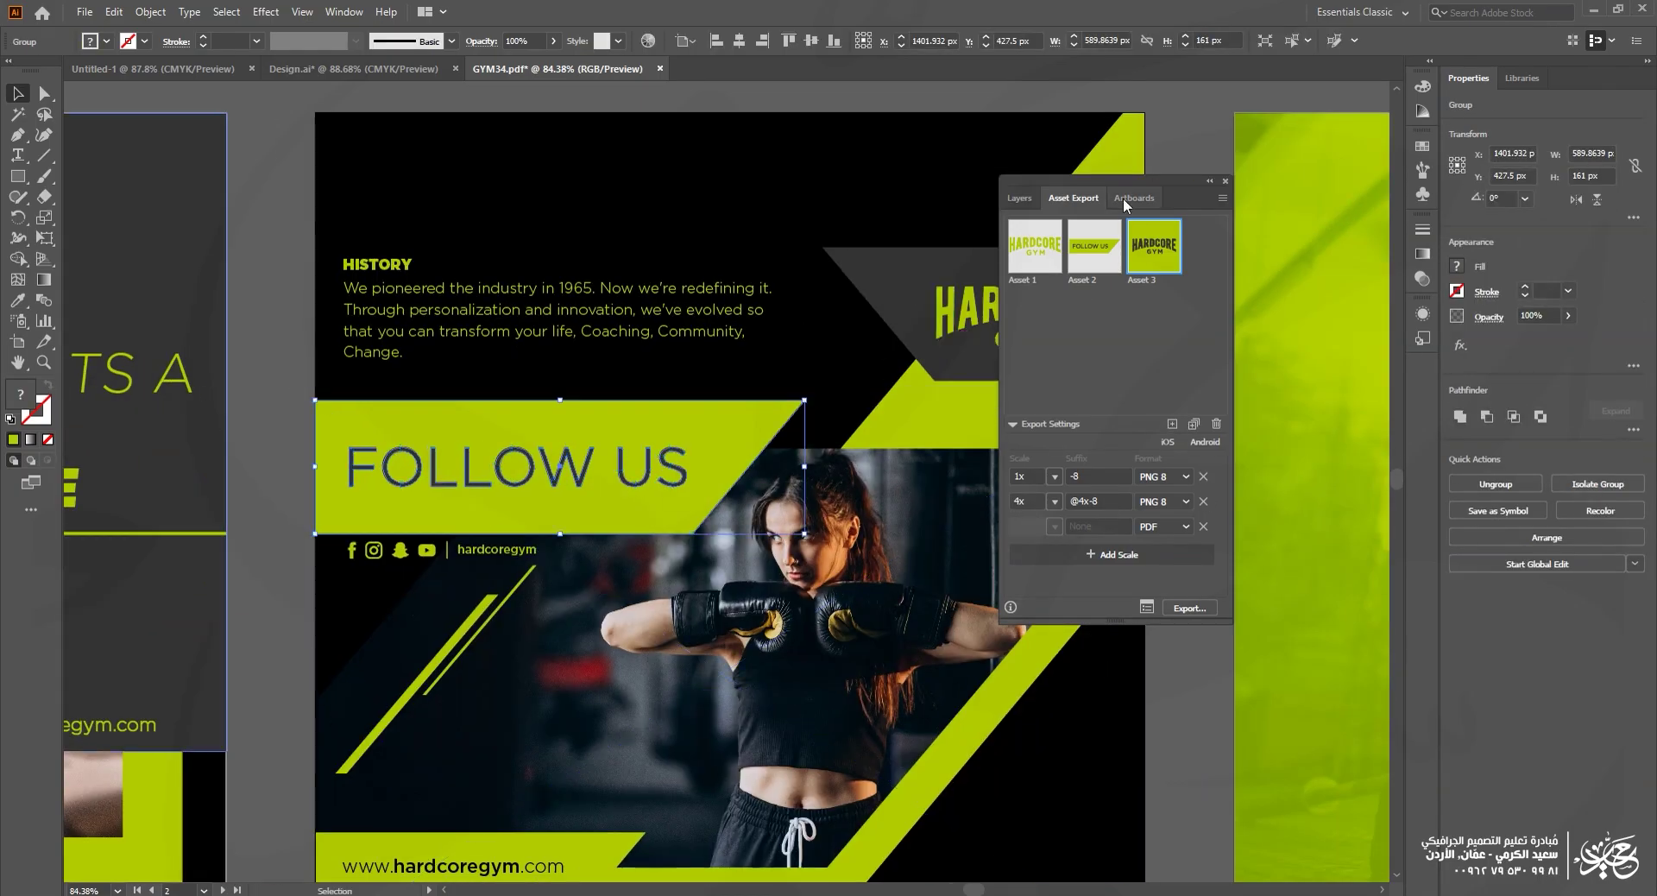
right_click(622, 465)
click(686, 747)
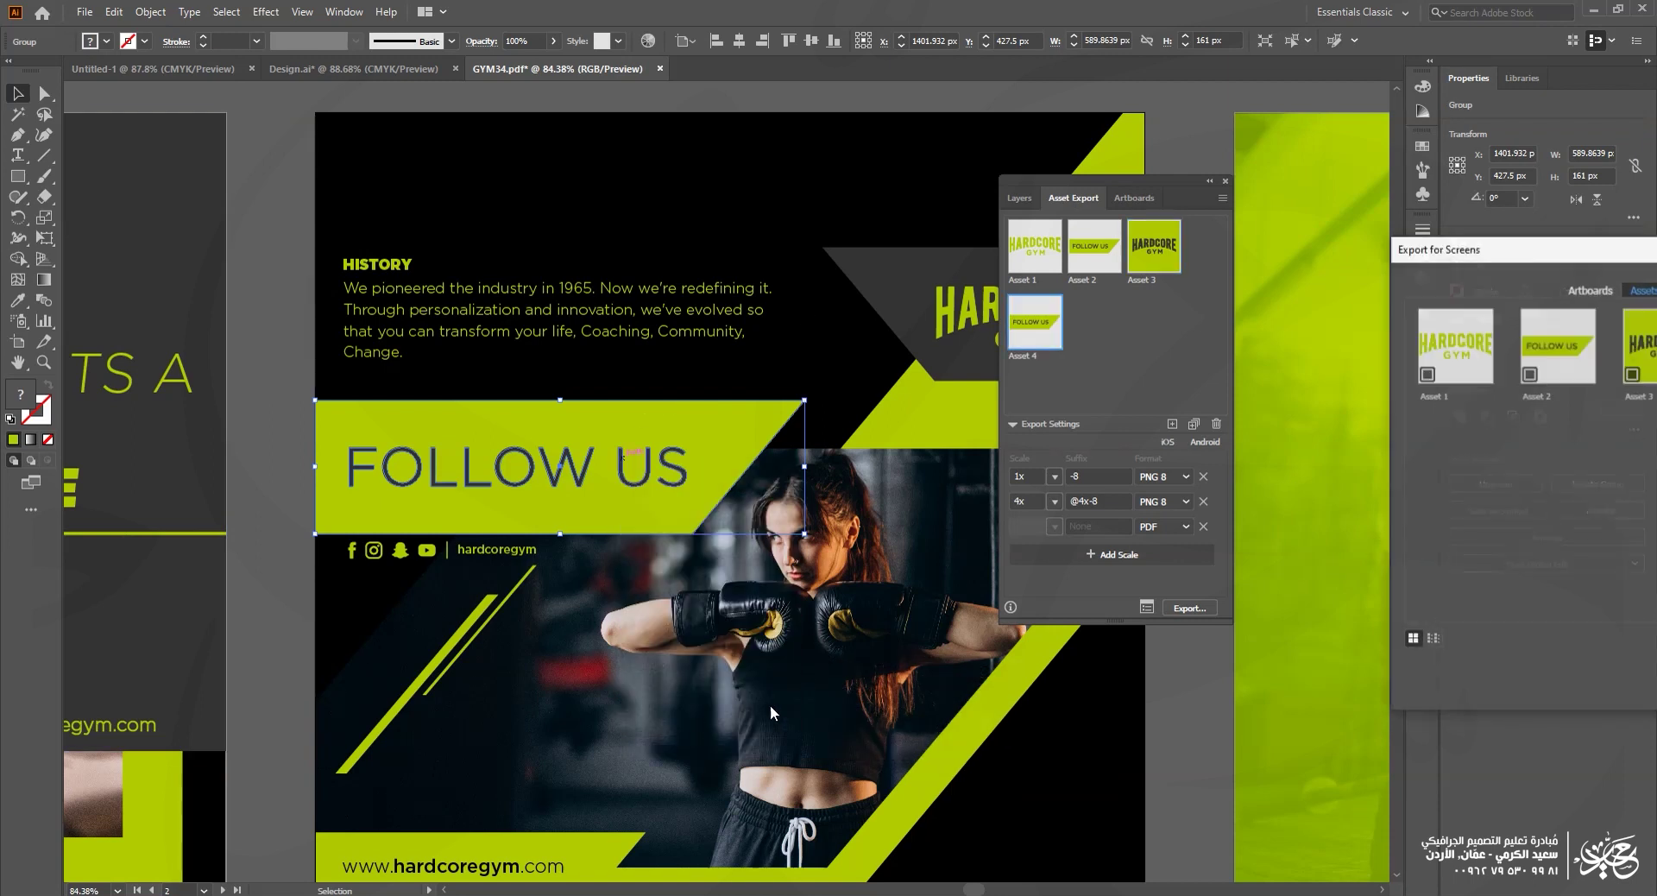
drag(1546, 248, 345, 233)
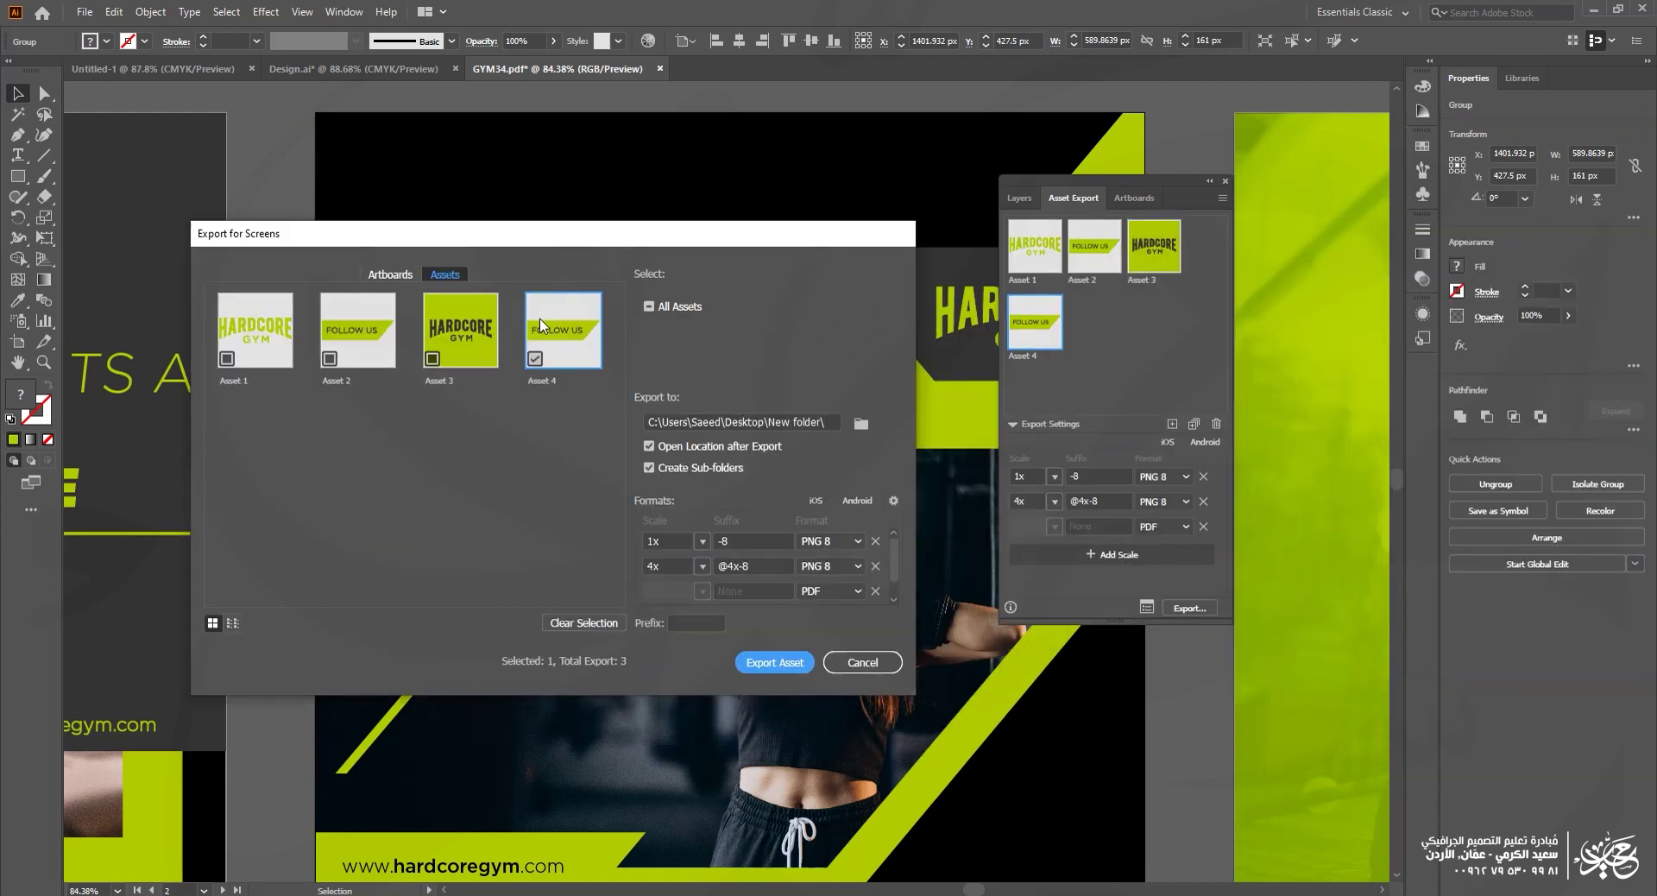
click(875, 590)
click(875, 567)
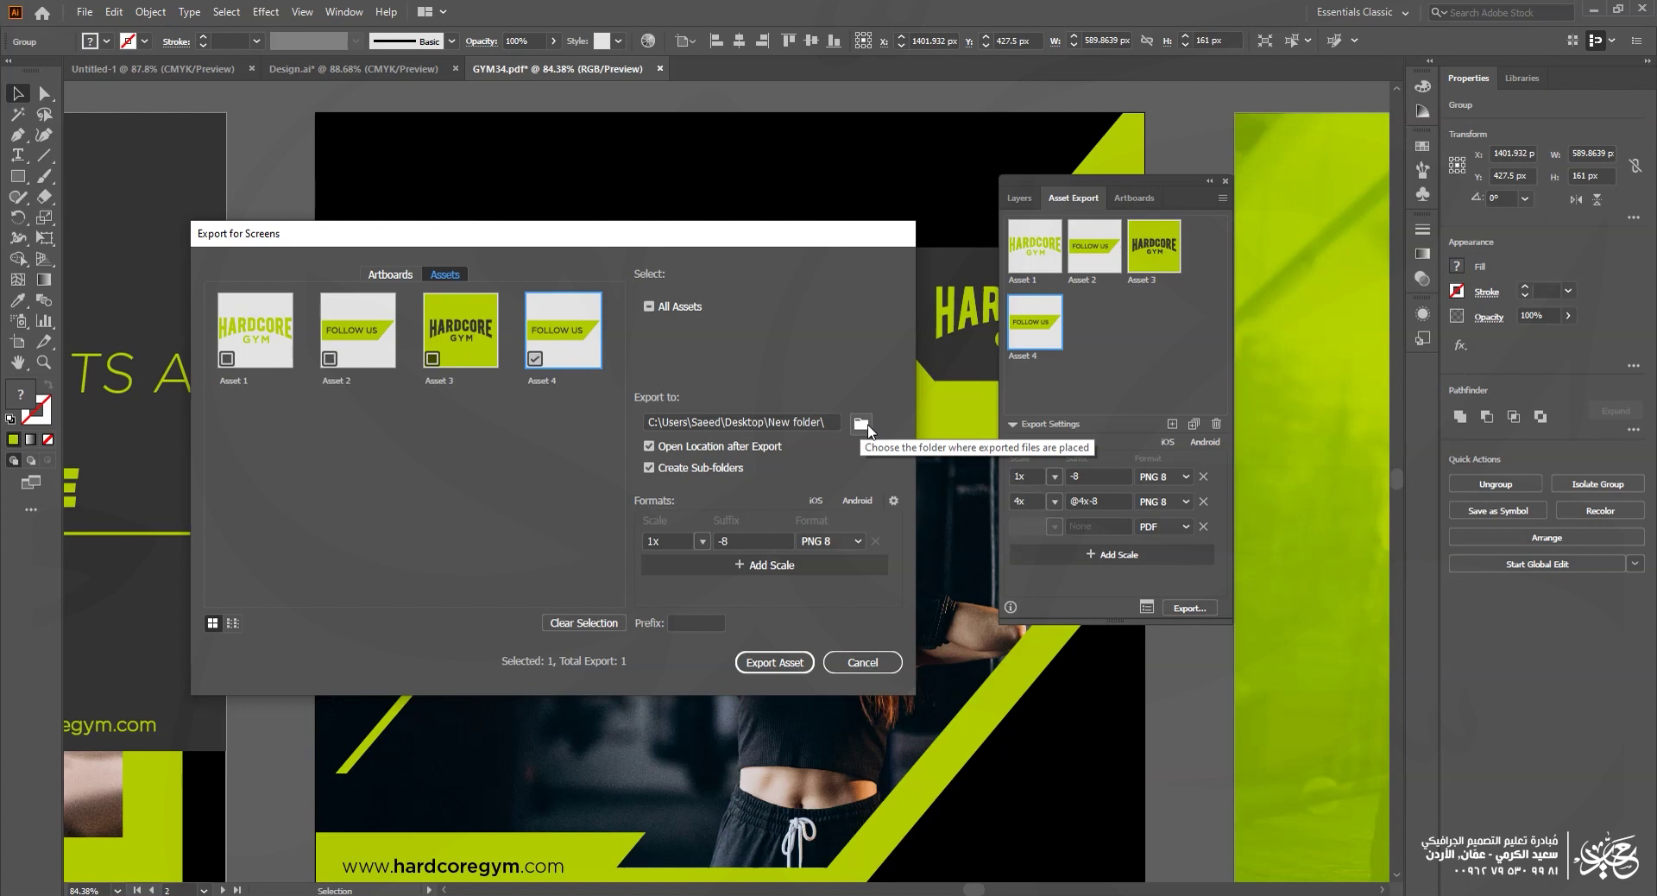
click(862, 662)
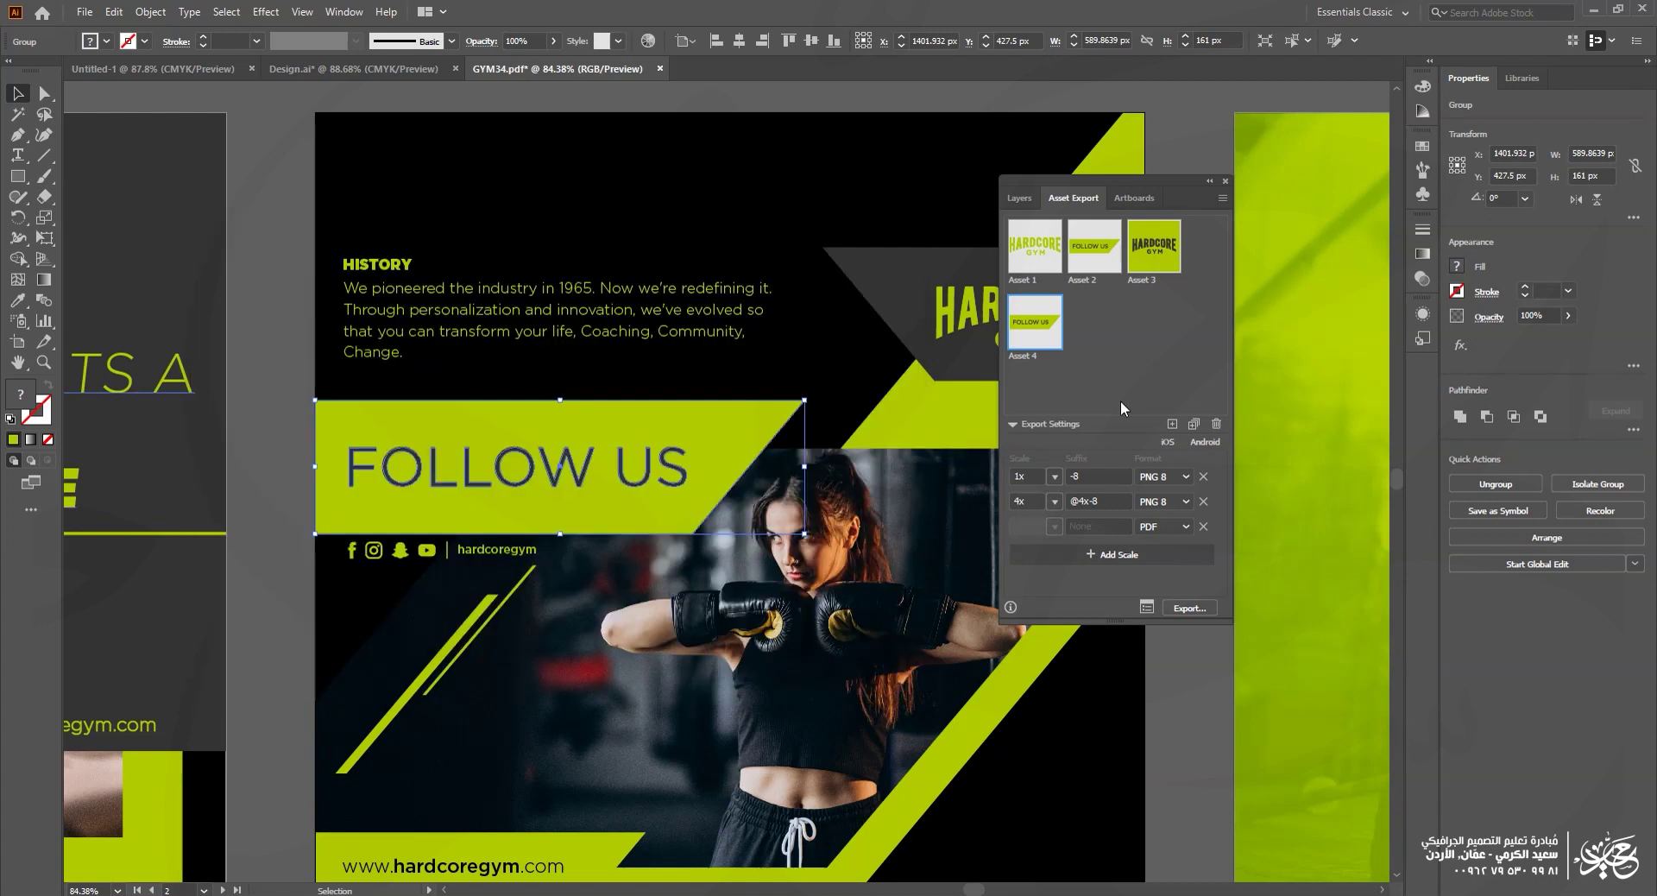
Step: Select the first HARDCORE GYM asset in the Asset Export panel
right_click(643, 451)
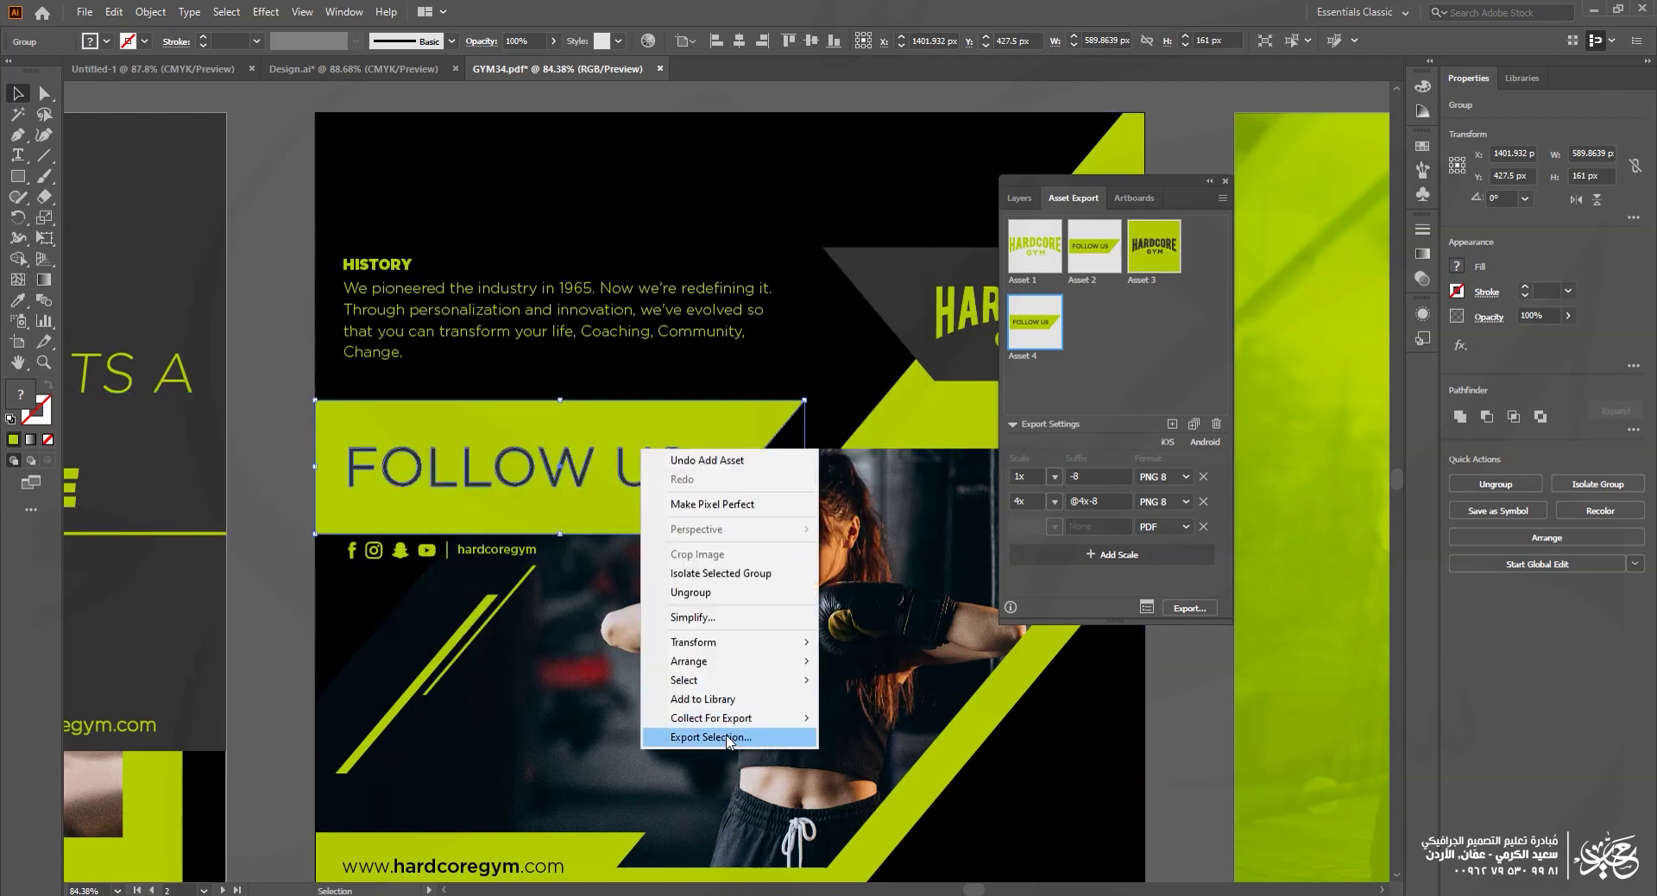
key(Escape)
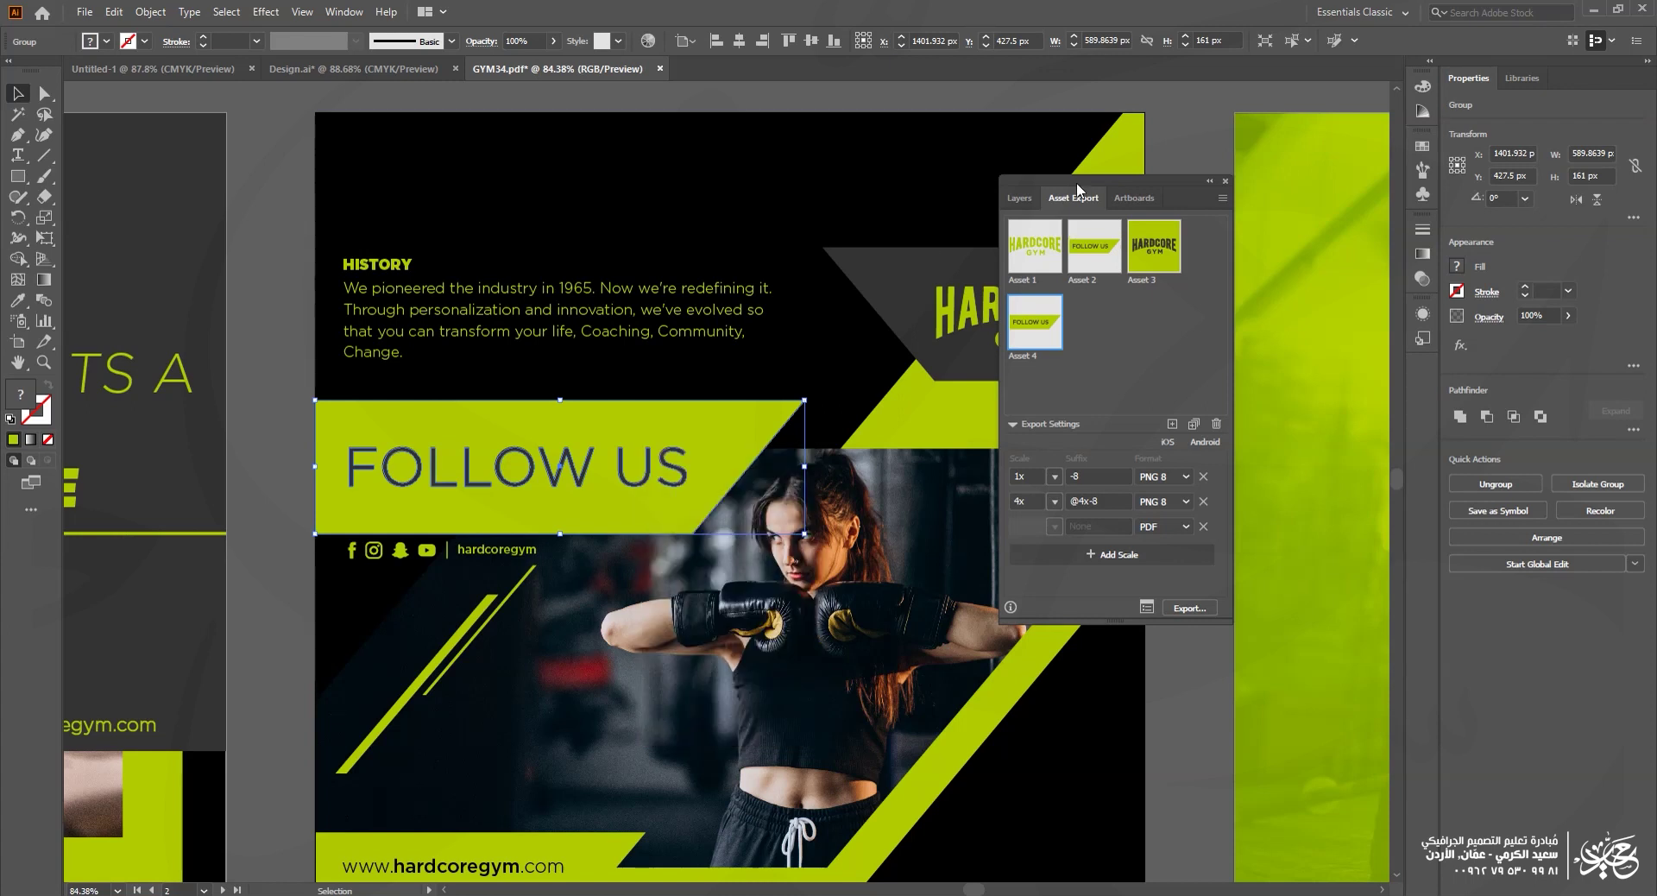
click(1141, 331)
click(1044, 259)
Step: Select all four logo assets and remove them from the Asset Export list
key(ctrl+a)
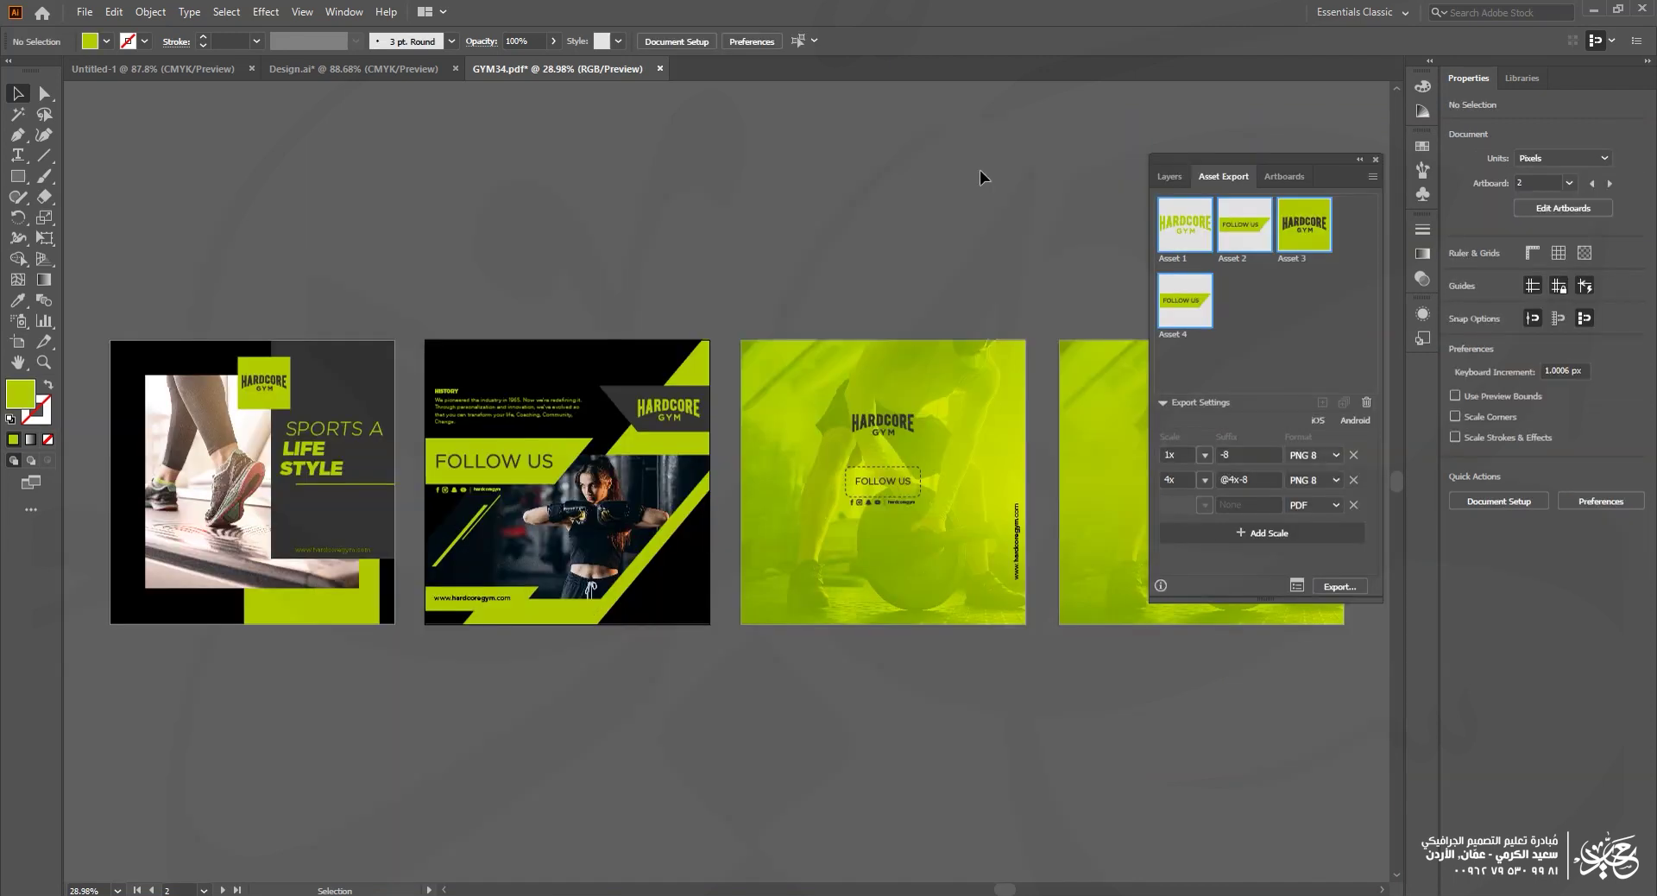
drag(885, 427, 885, 427)
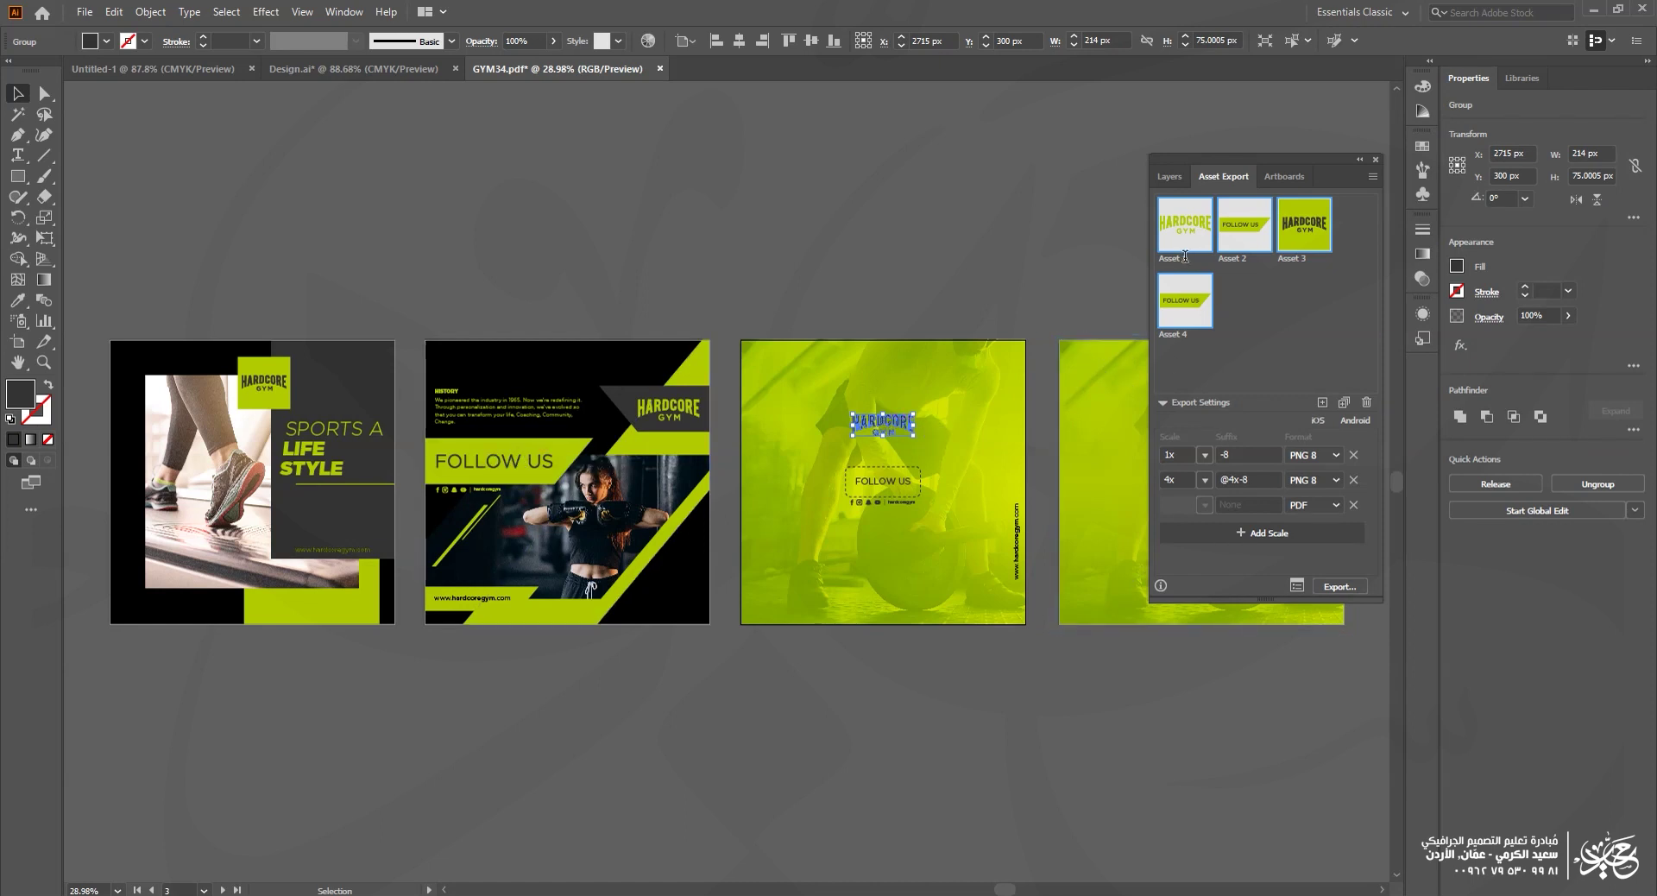
click(1076, 262)
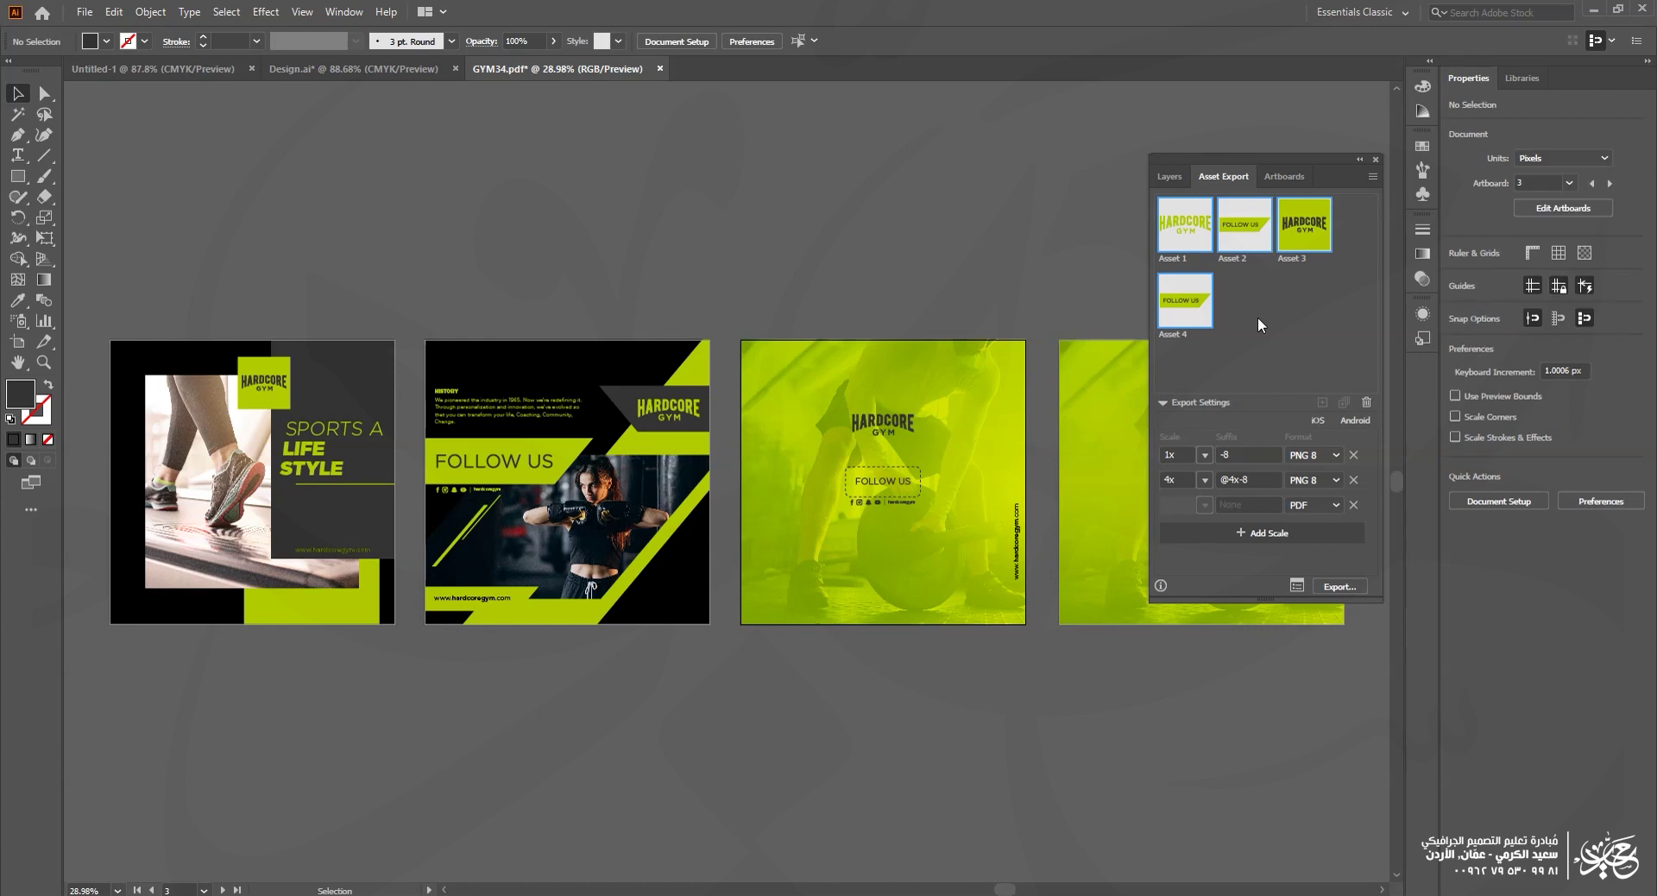
click(1366, 402)
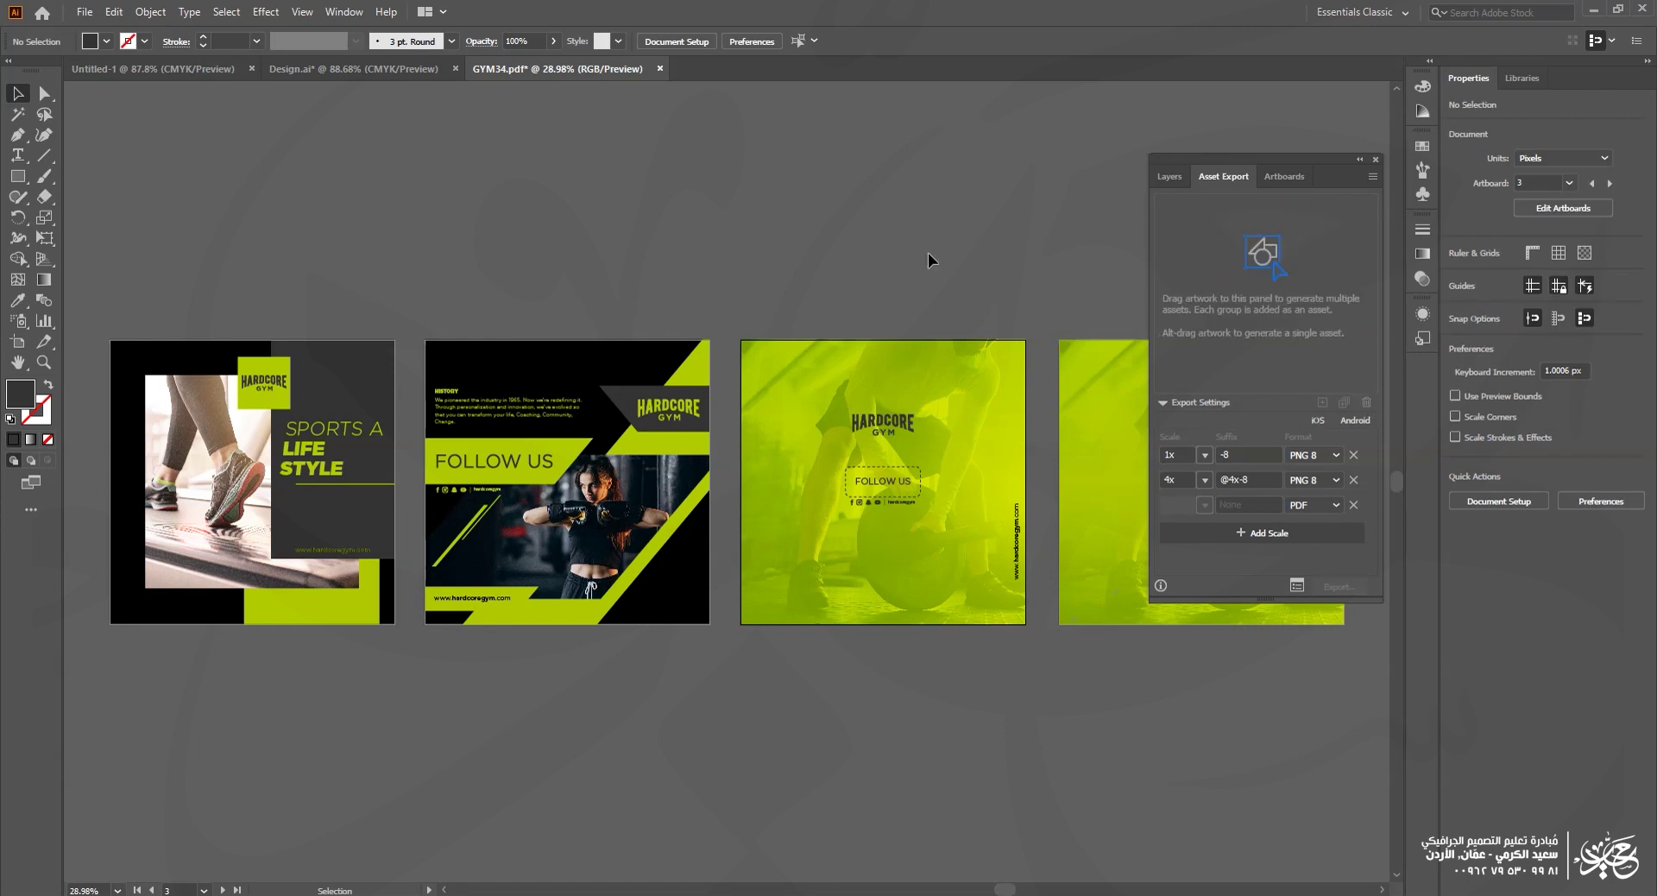
Step: Delete the PDF and 4x export formats, keeping only 1x PNG 8
drag(970, 476, 969, 437)
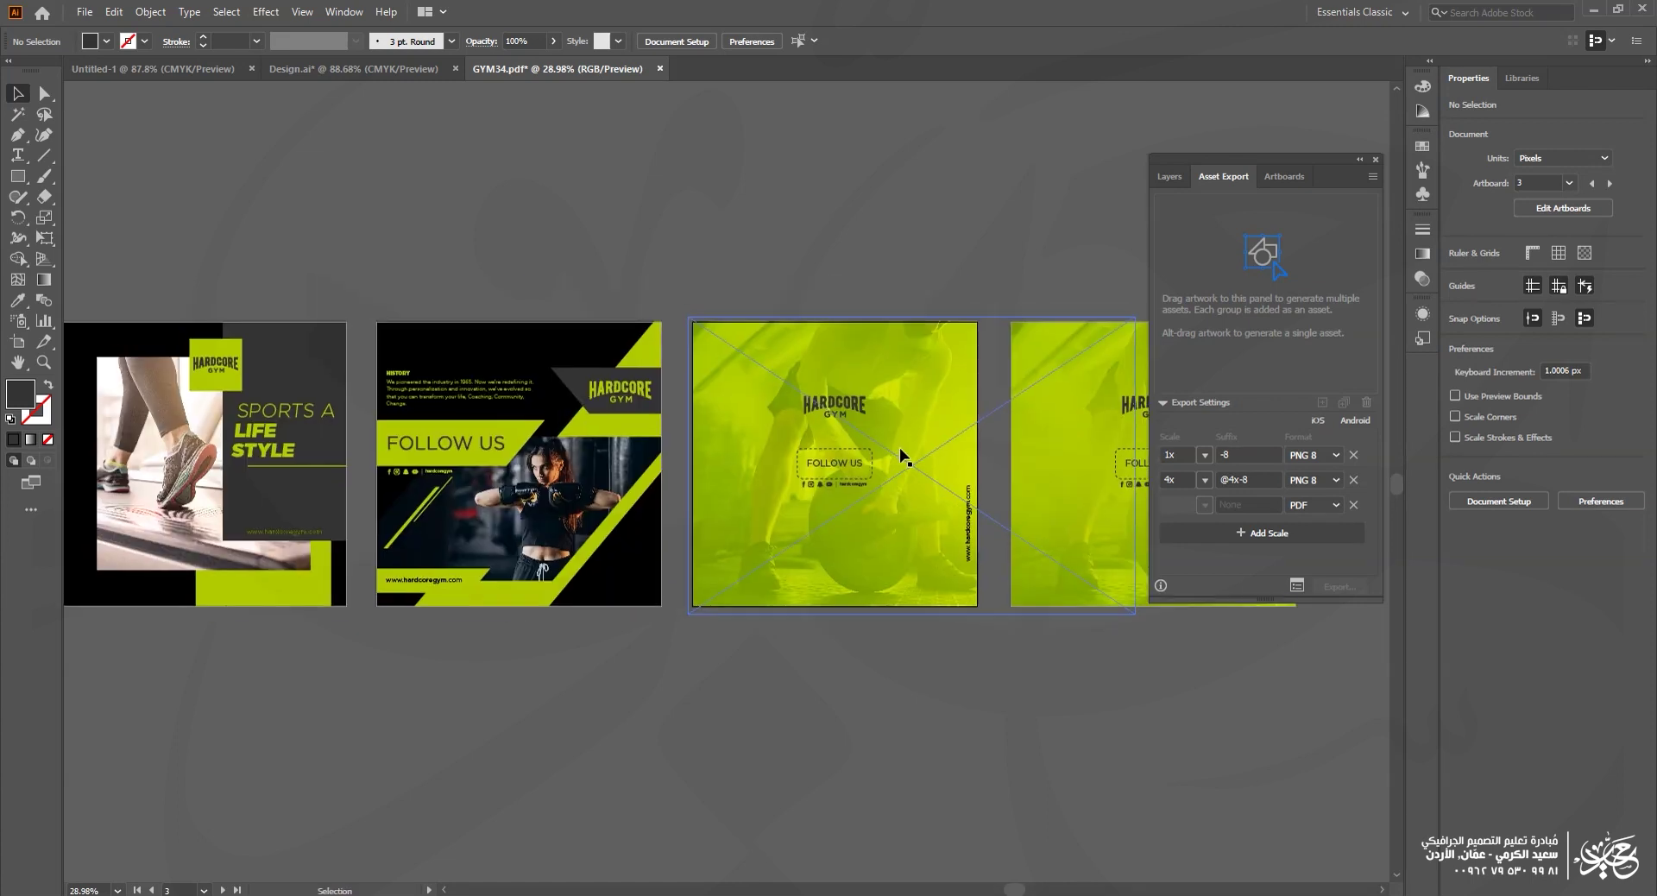
click(1353, 505)
click(1354, 480)
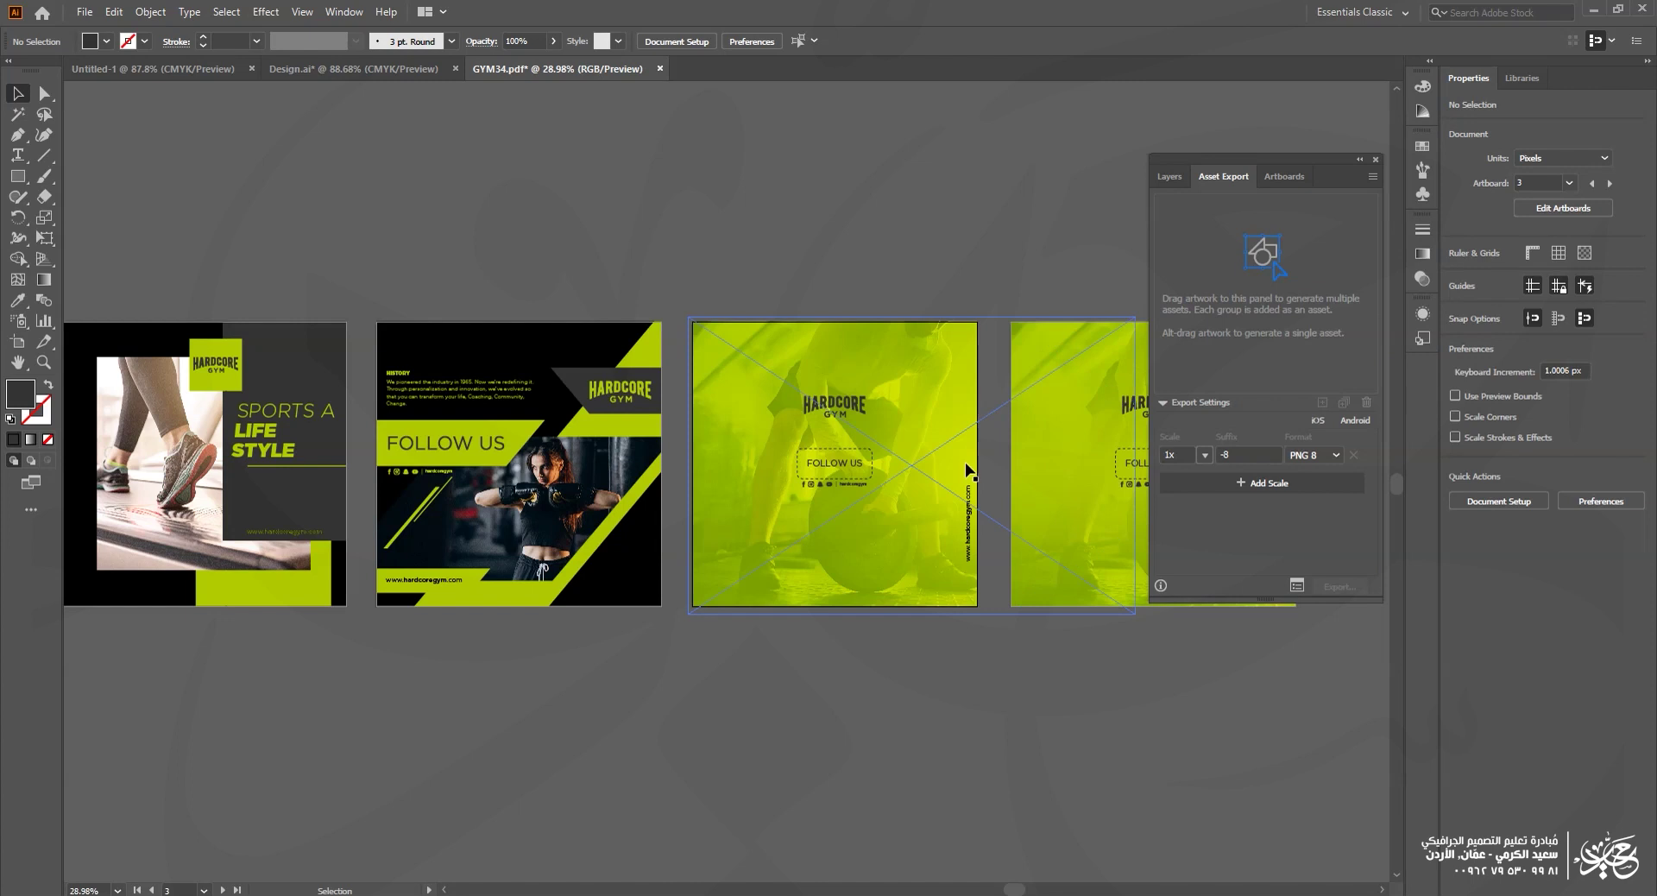
Step: Open the Export for Screens dialog from File > Export
click(84, 14)
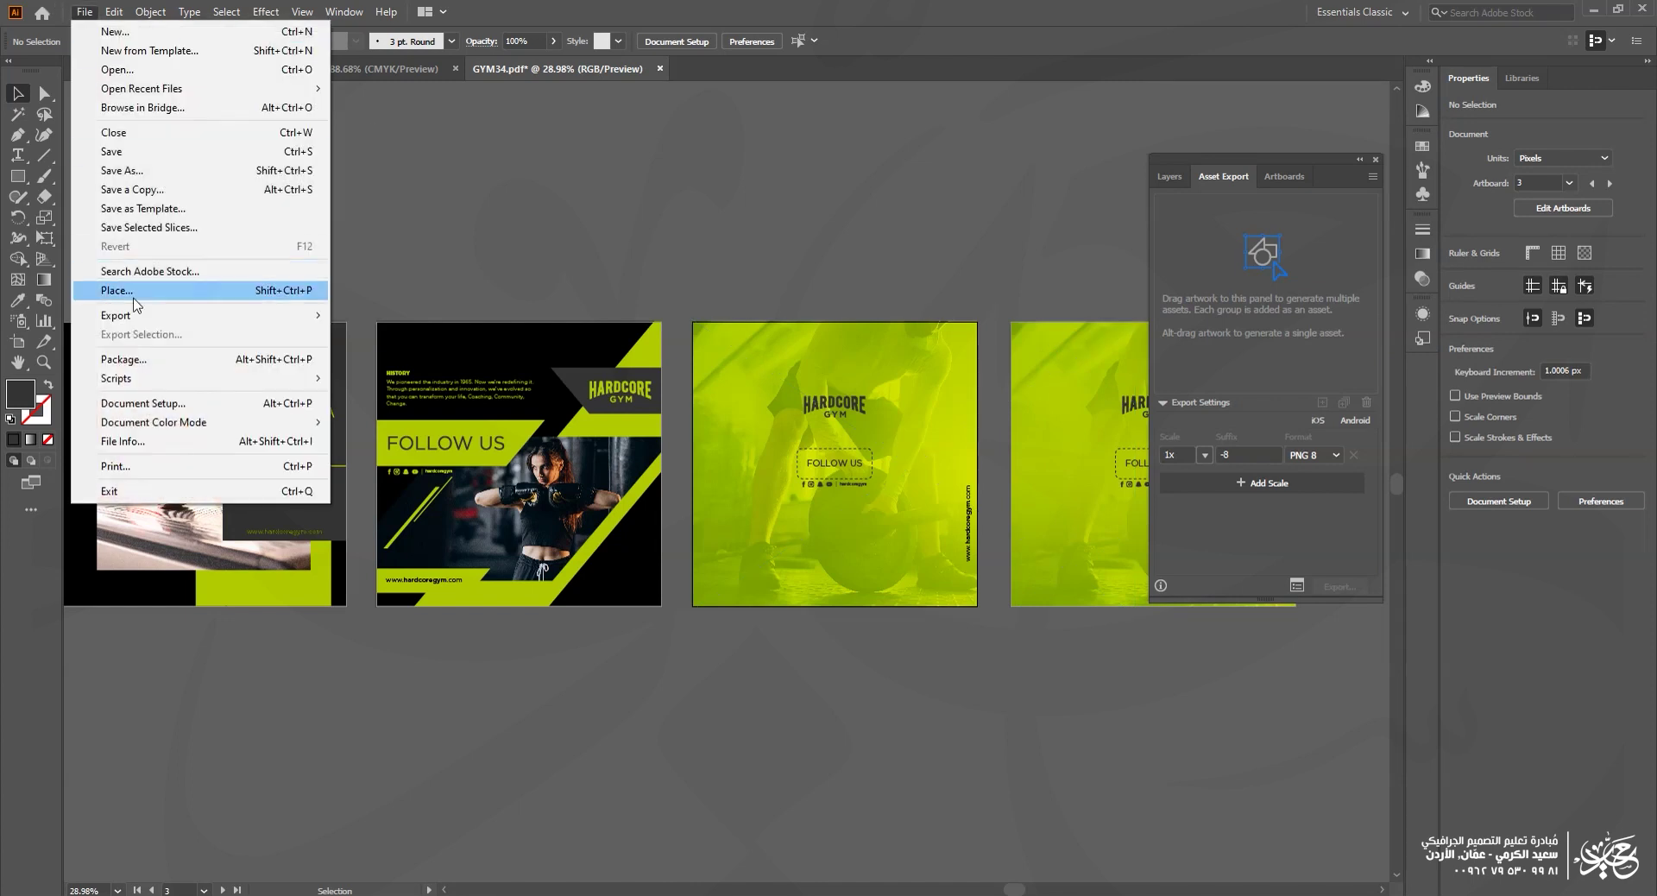
mouse_move(149, 318)
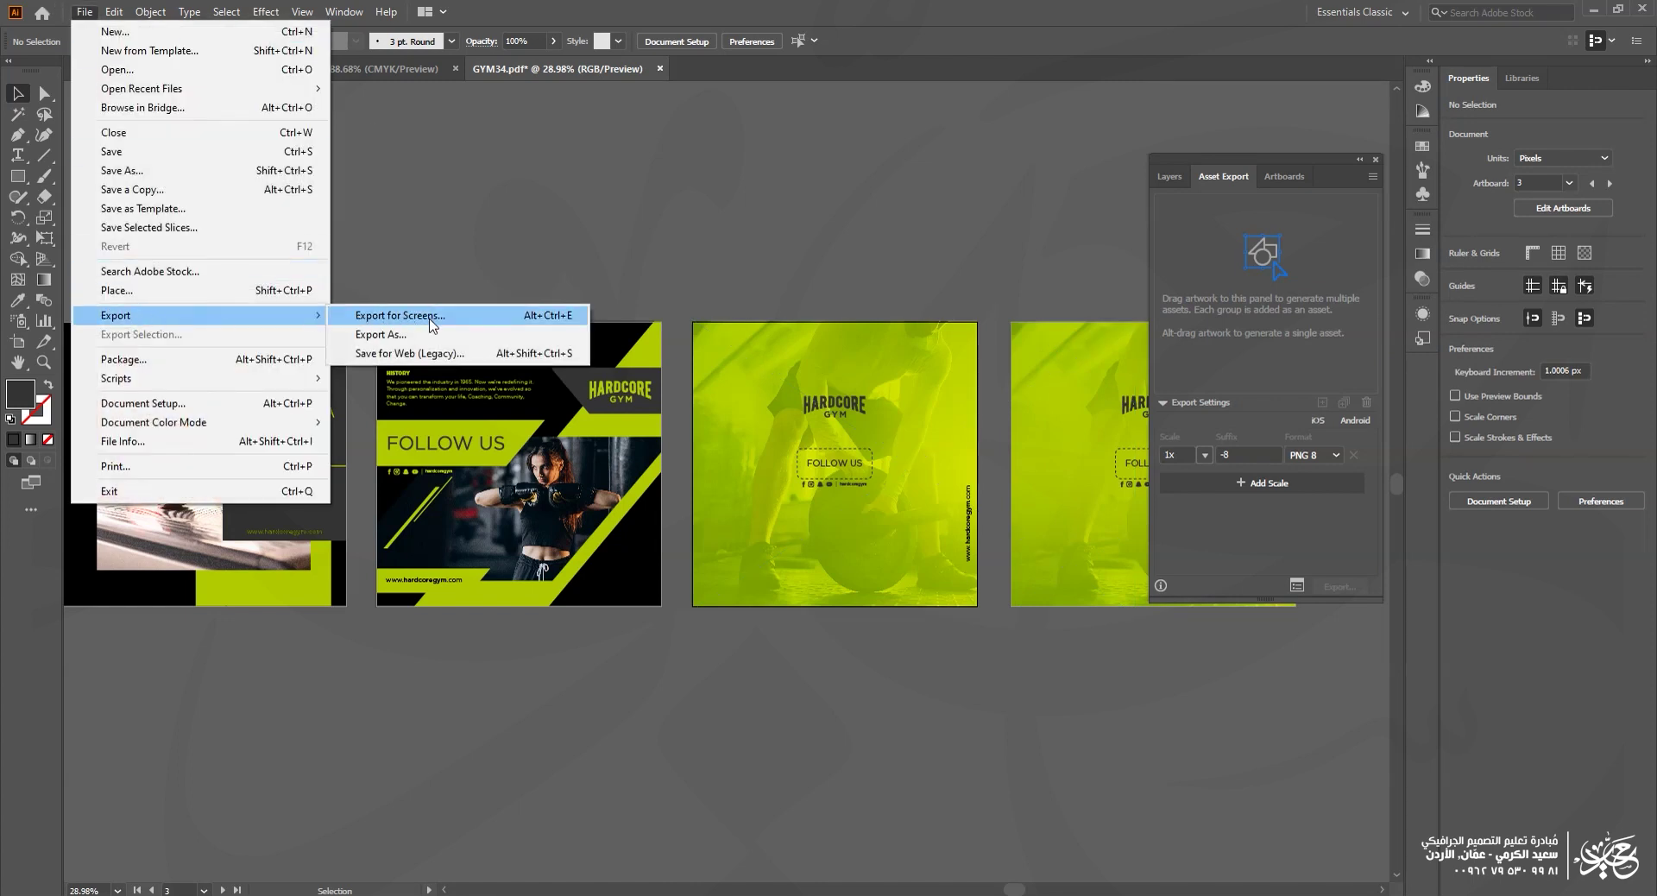
click(432, 324)
drag(602, 238, 746, 241)
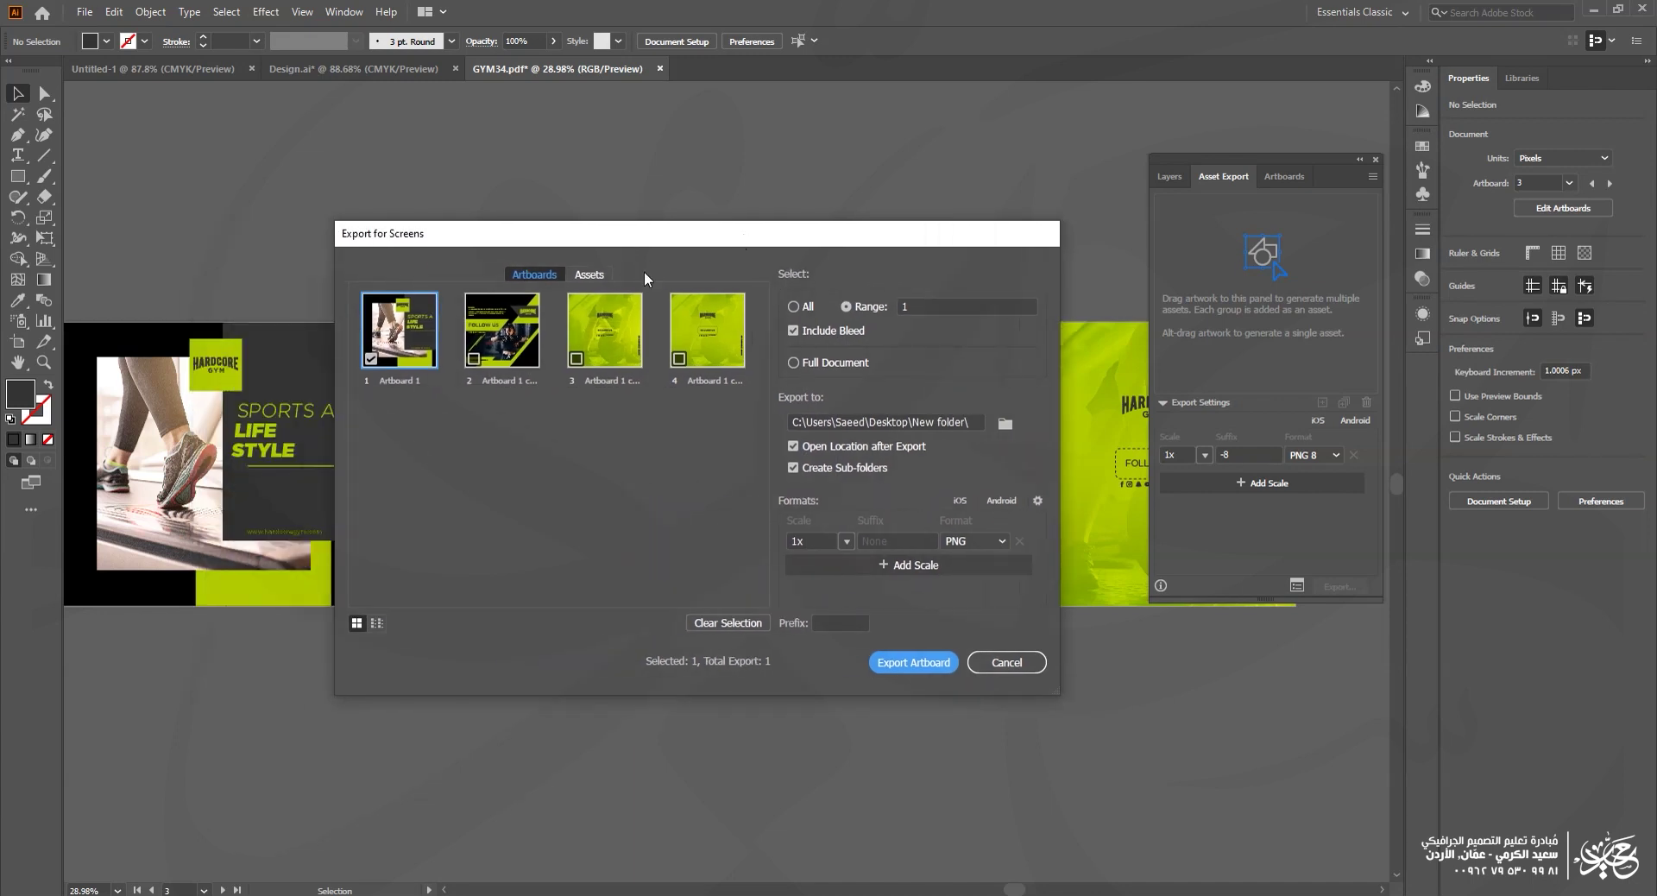
Step: Select artboards 2, 3 and 4, then set the export range to All
click(475, 359)
click(576, 358)
click(679, 359)
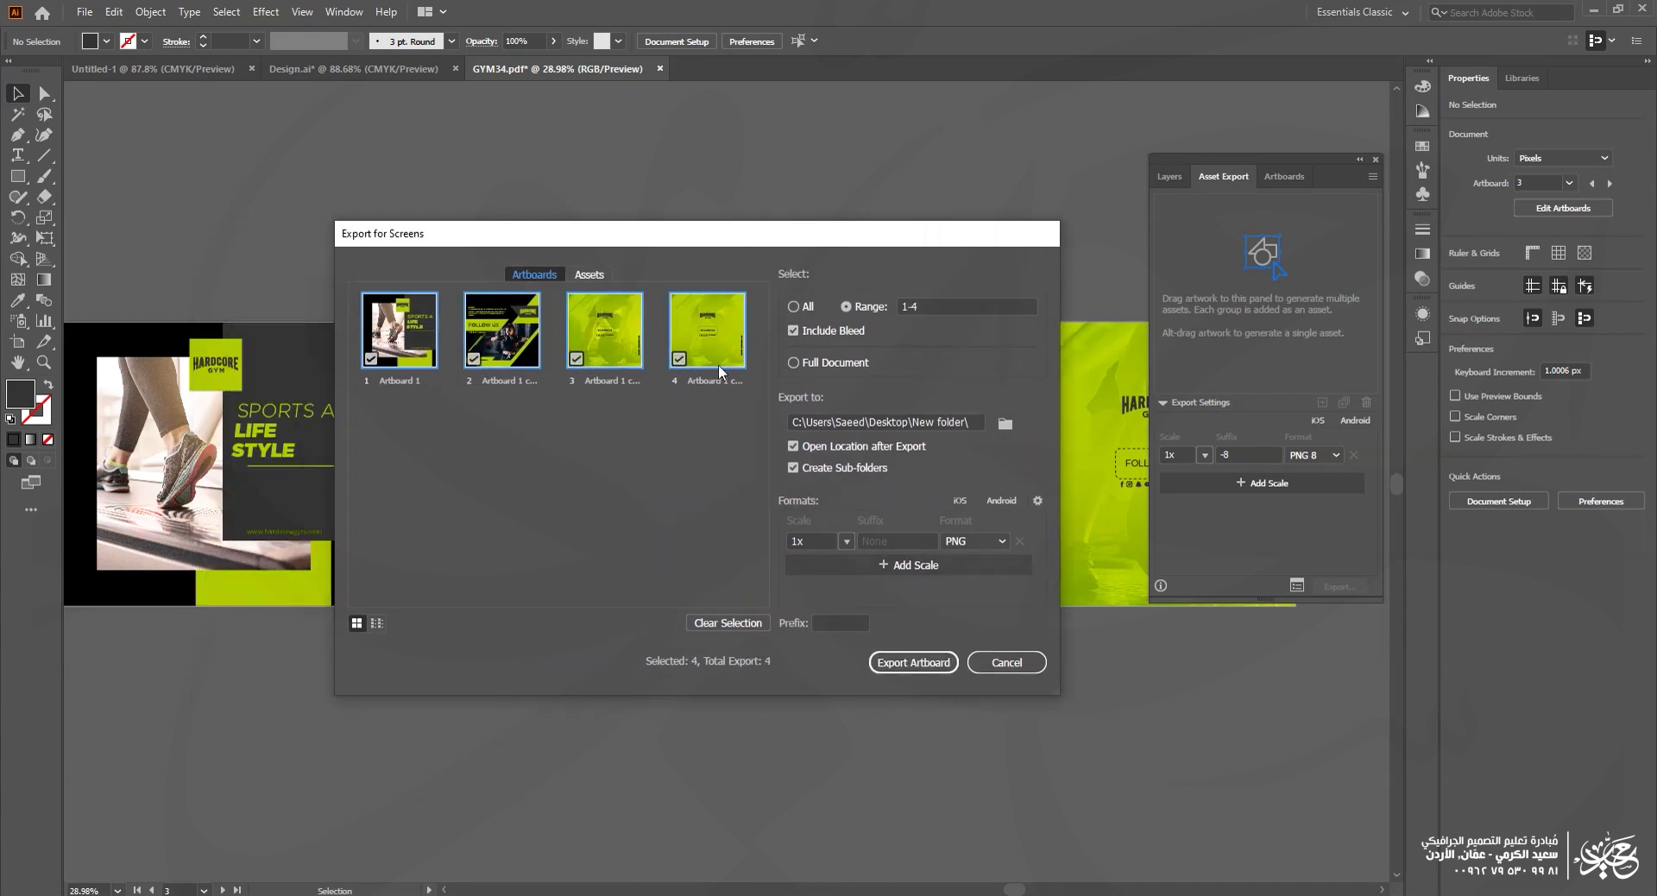
click(589, 274)
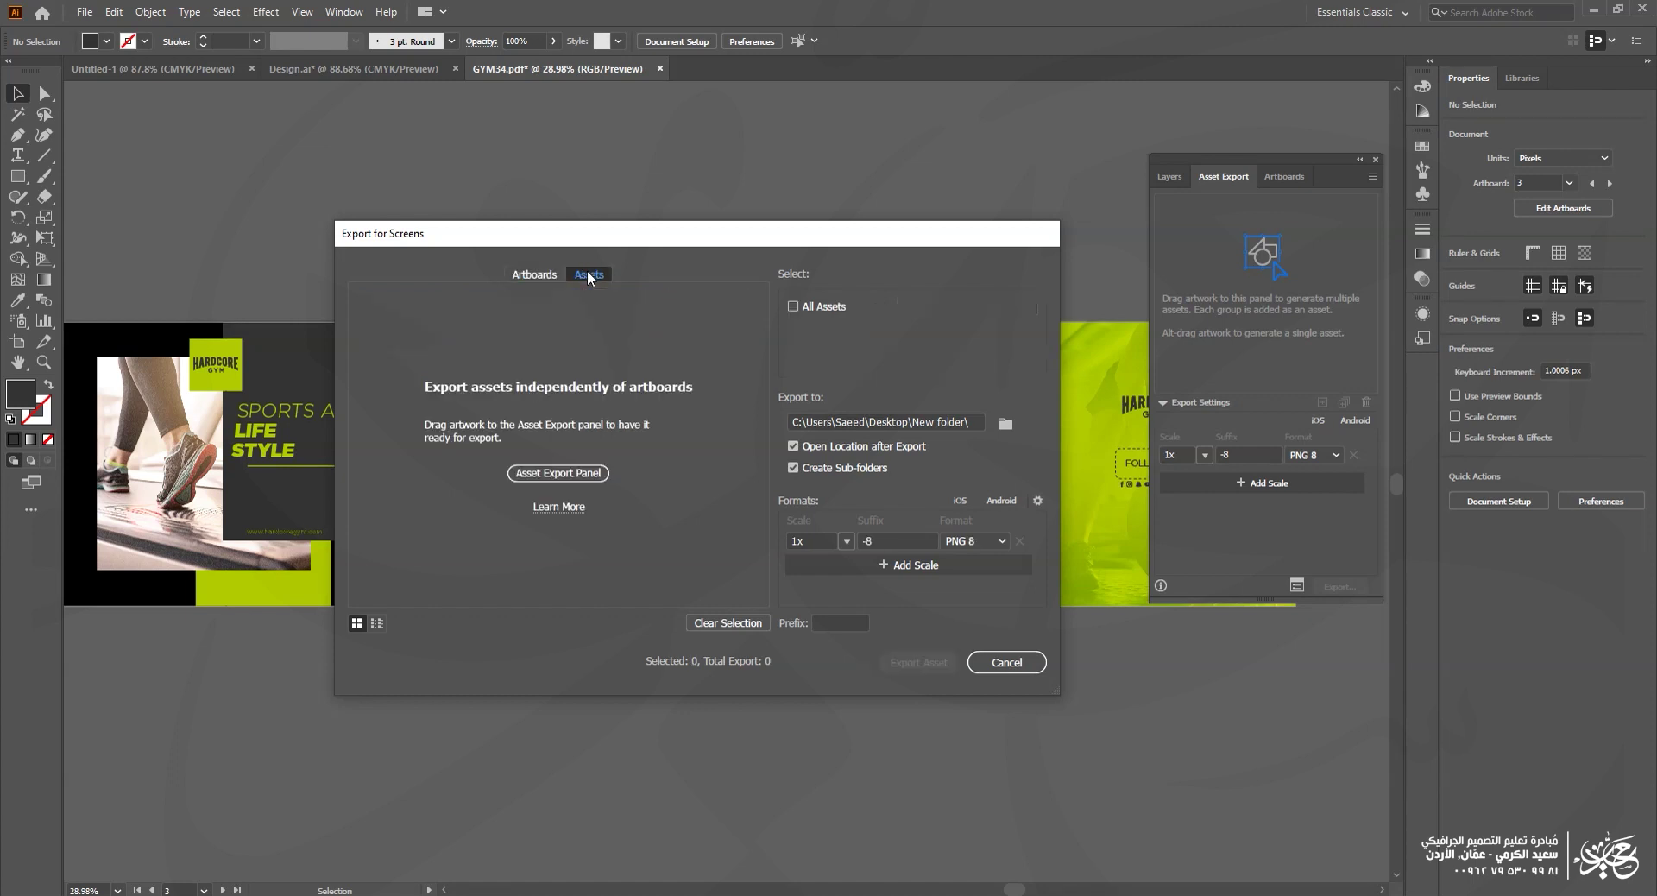
click(529, 275)
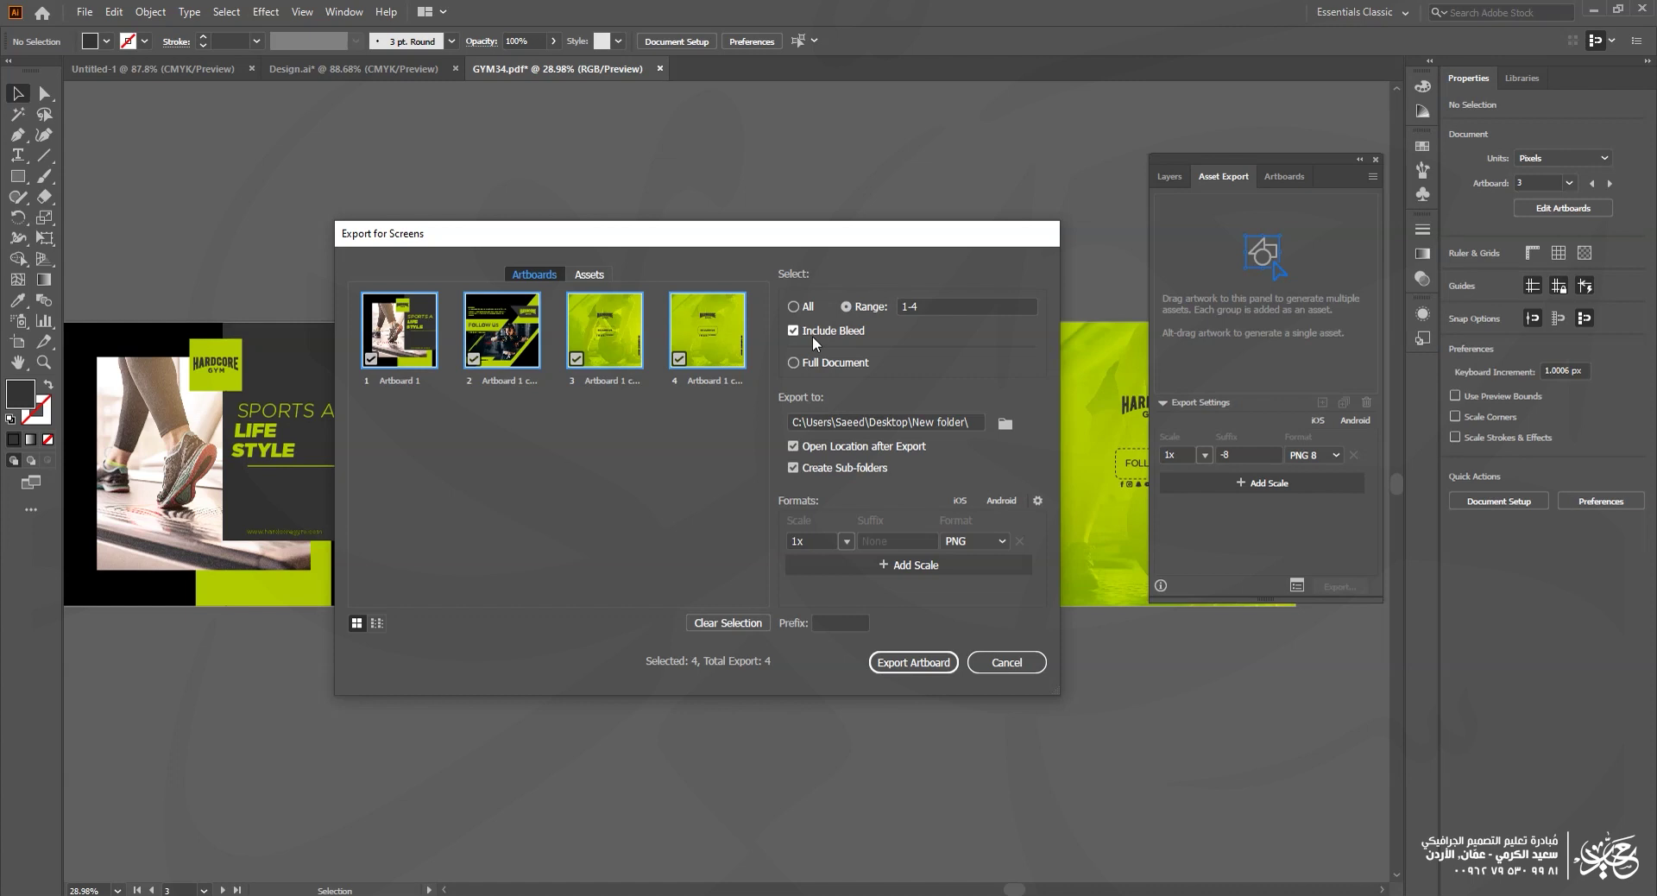
click(805, 309)
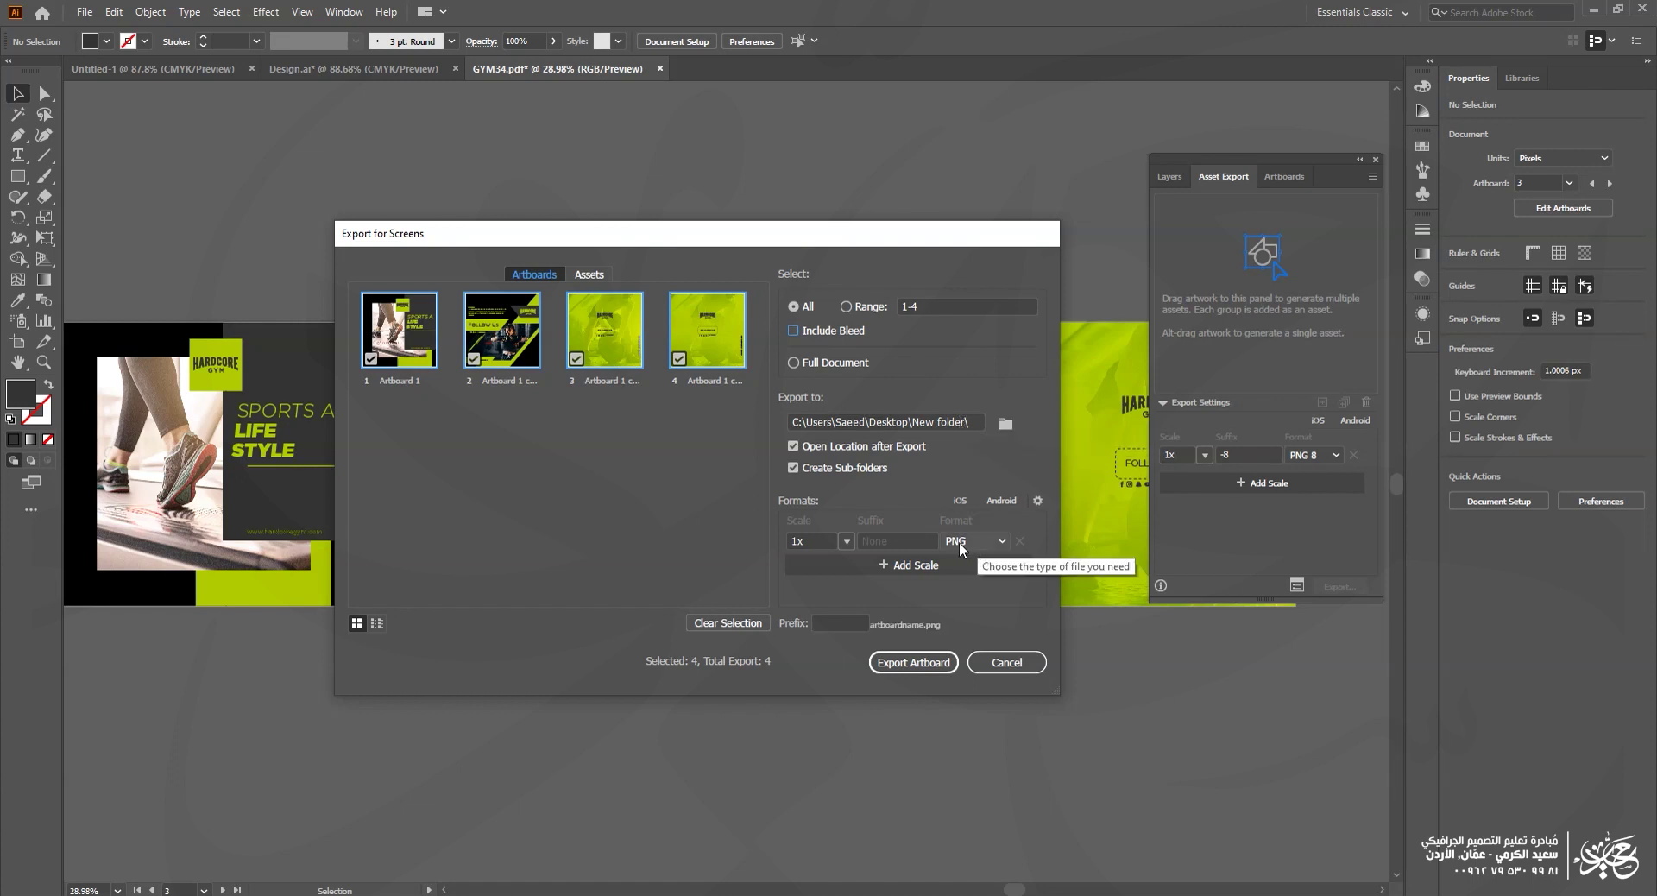
Step: Set the formats to 2x PNG, 1x JPG 100 and PDF, then export the four artboards
click(845, 541)
click(863, 641)
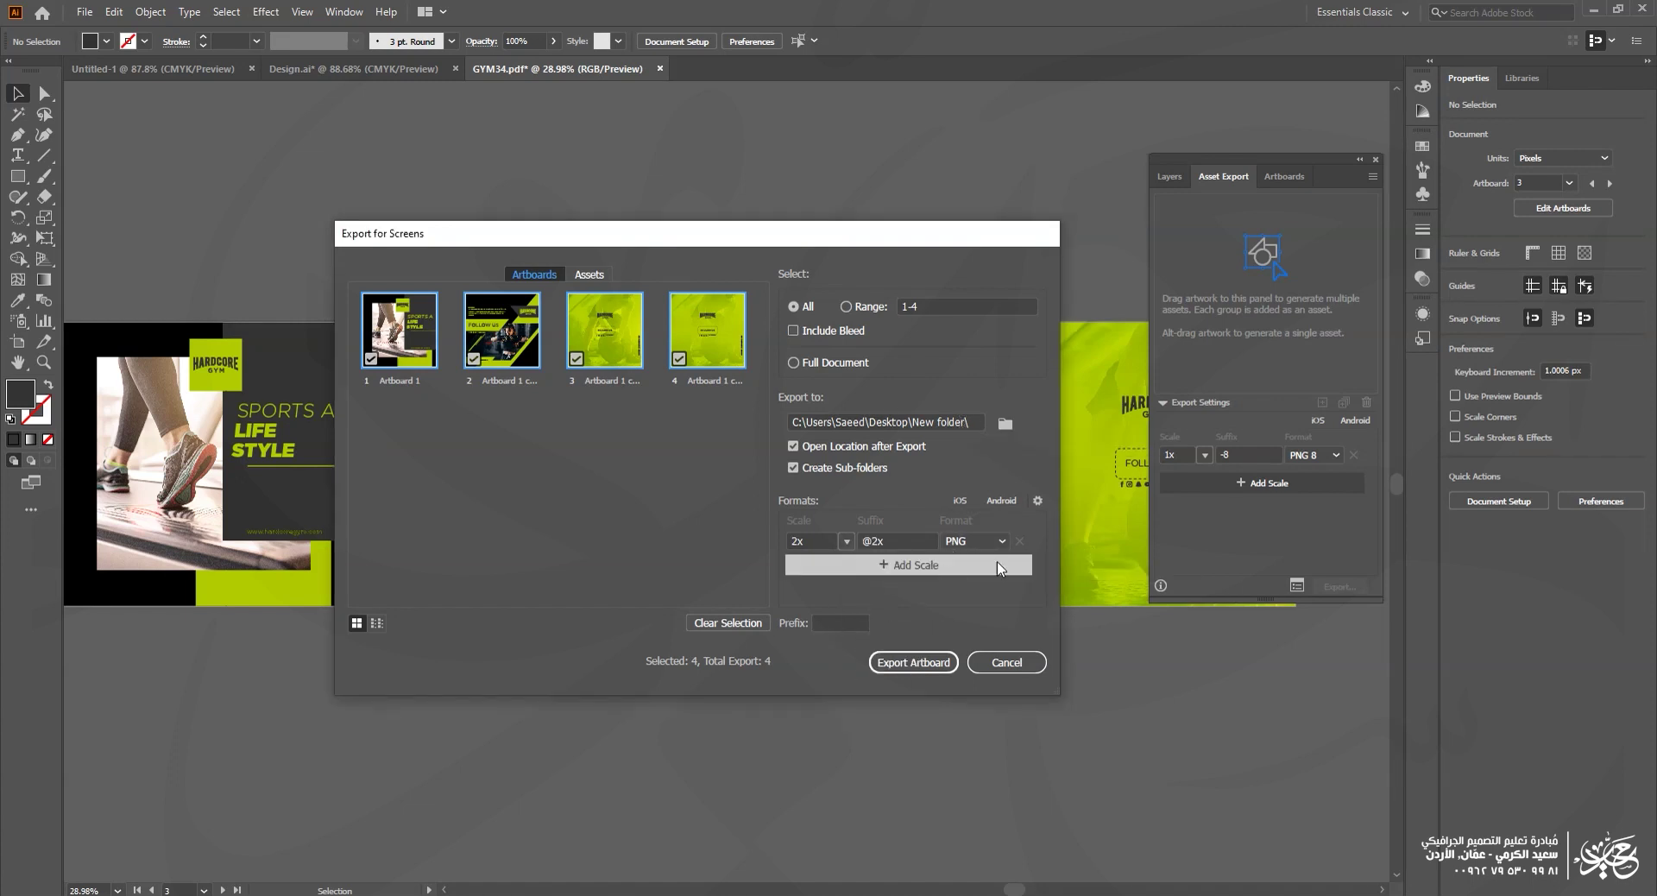
click(993, 570)
click(998, 563)
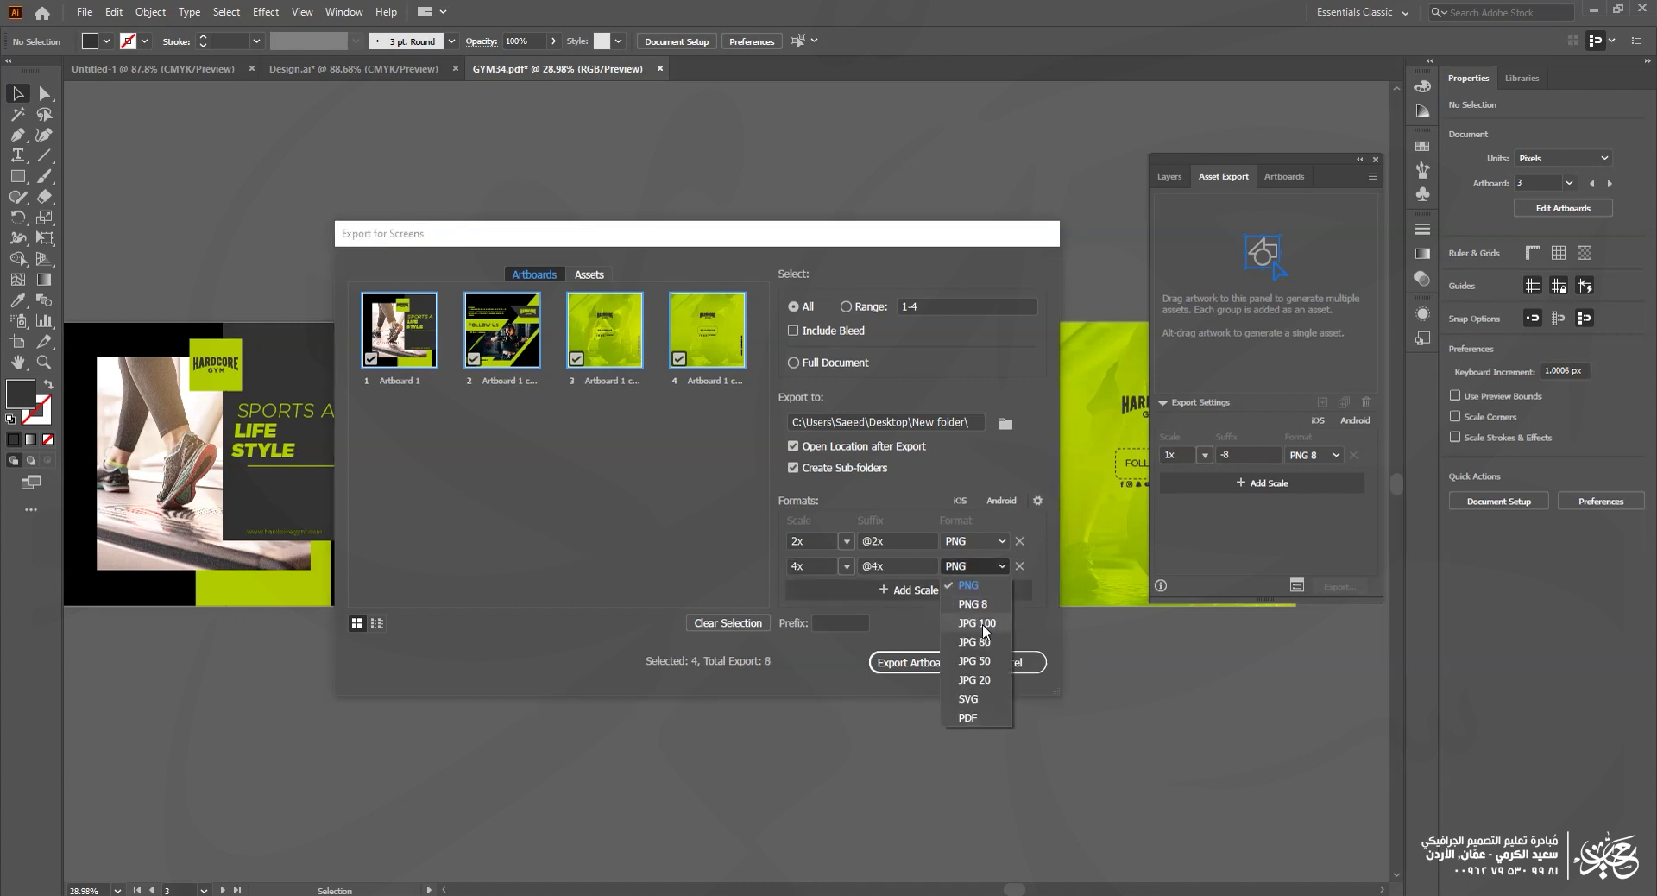
click(982, 624)
click(848, 566)
click(863, 625)
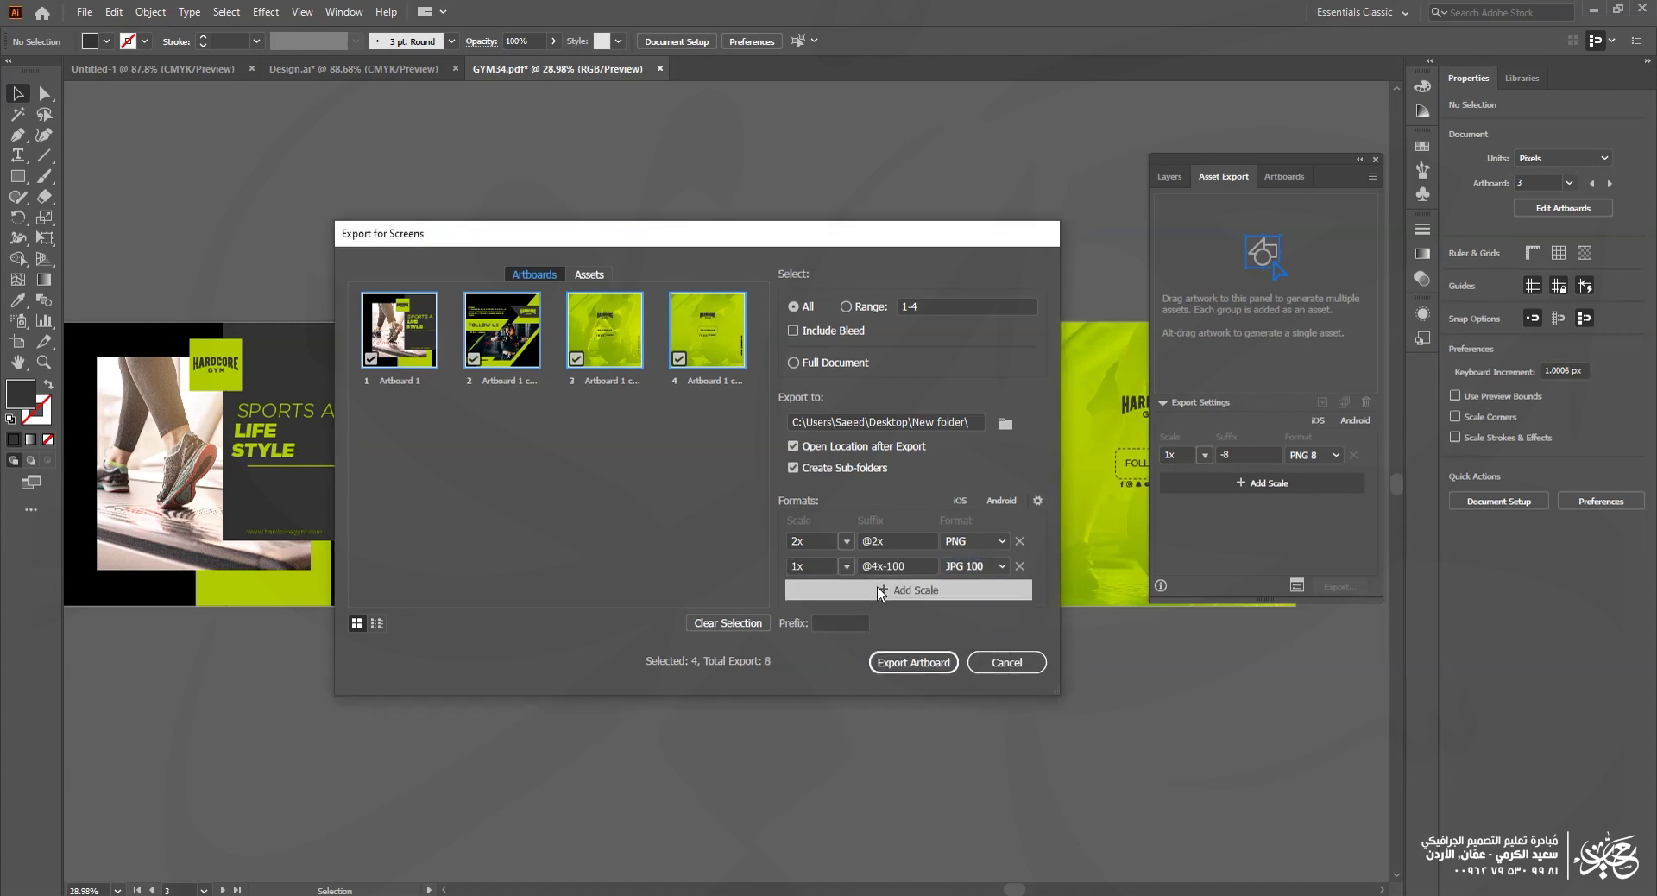
click(881, 591)
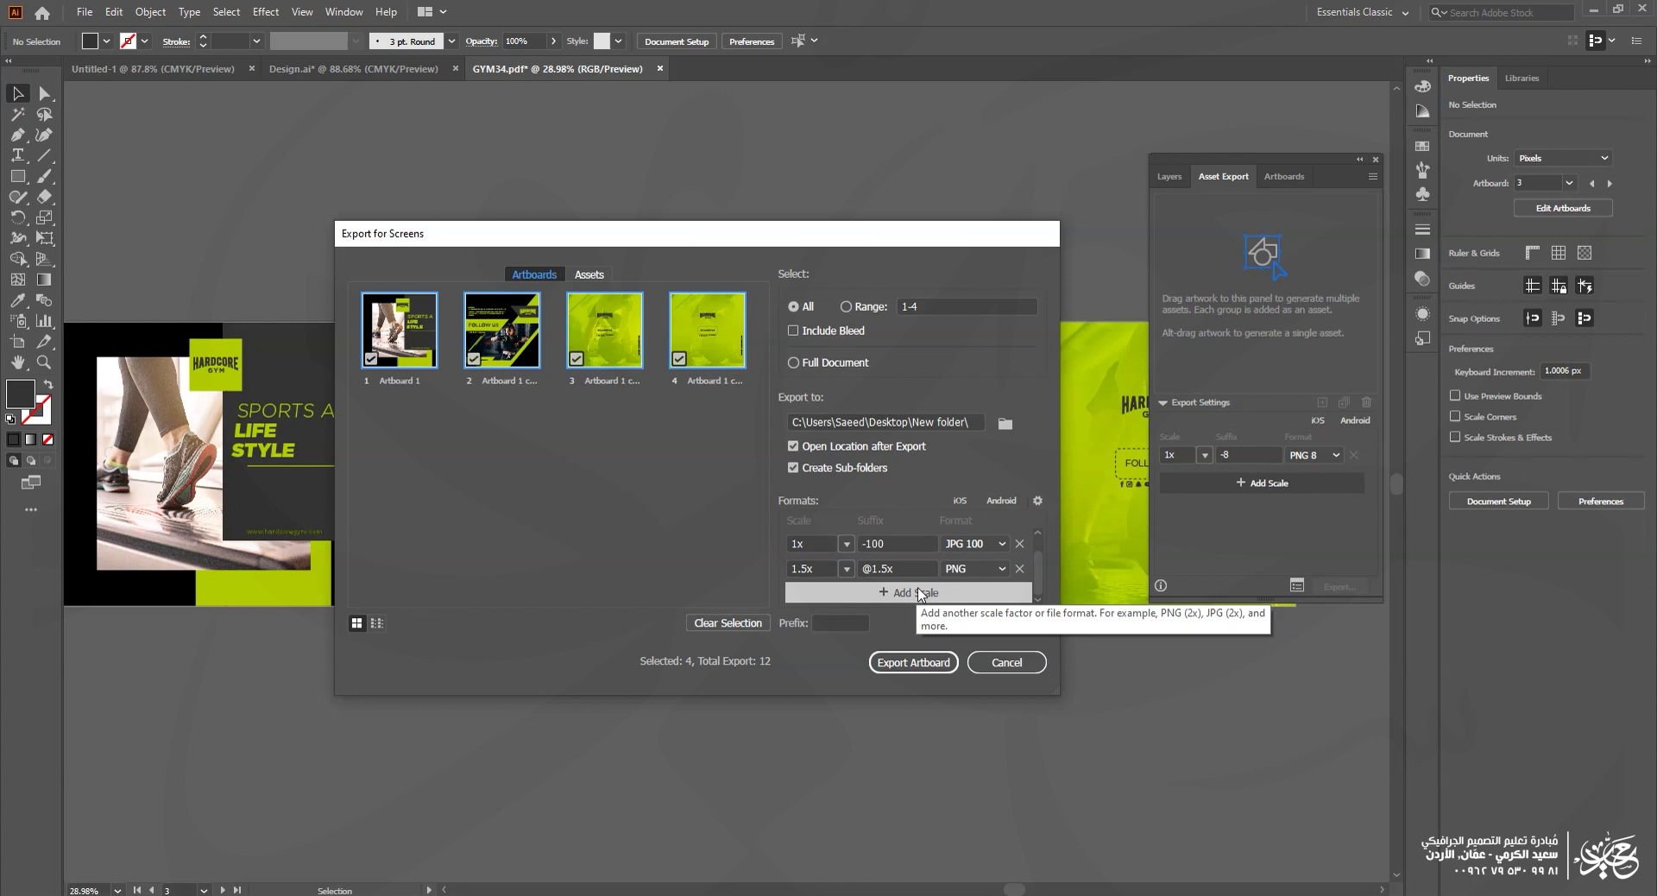
click(971, 568)
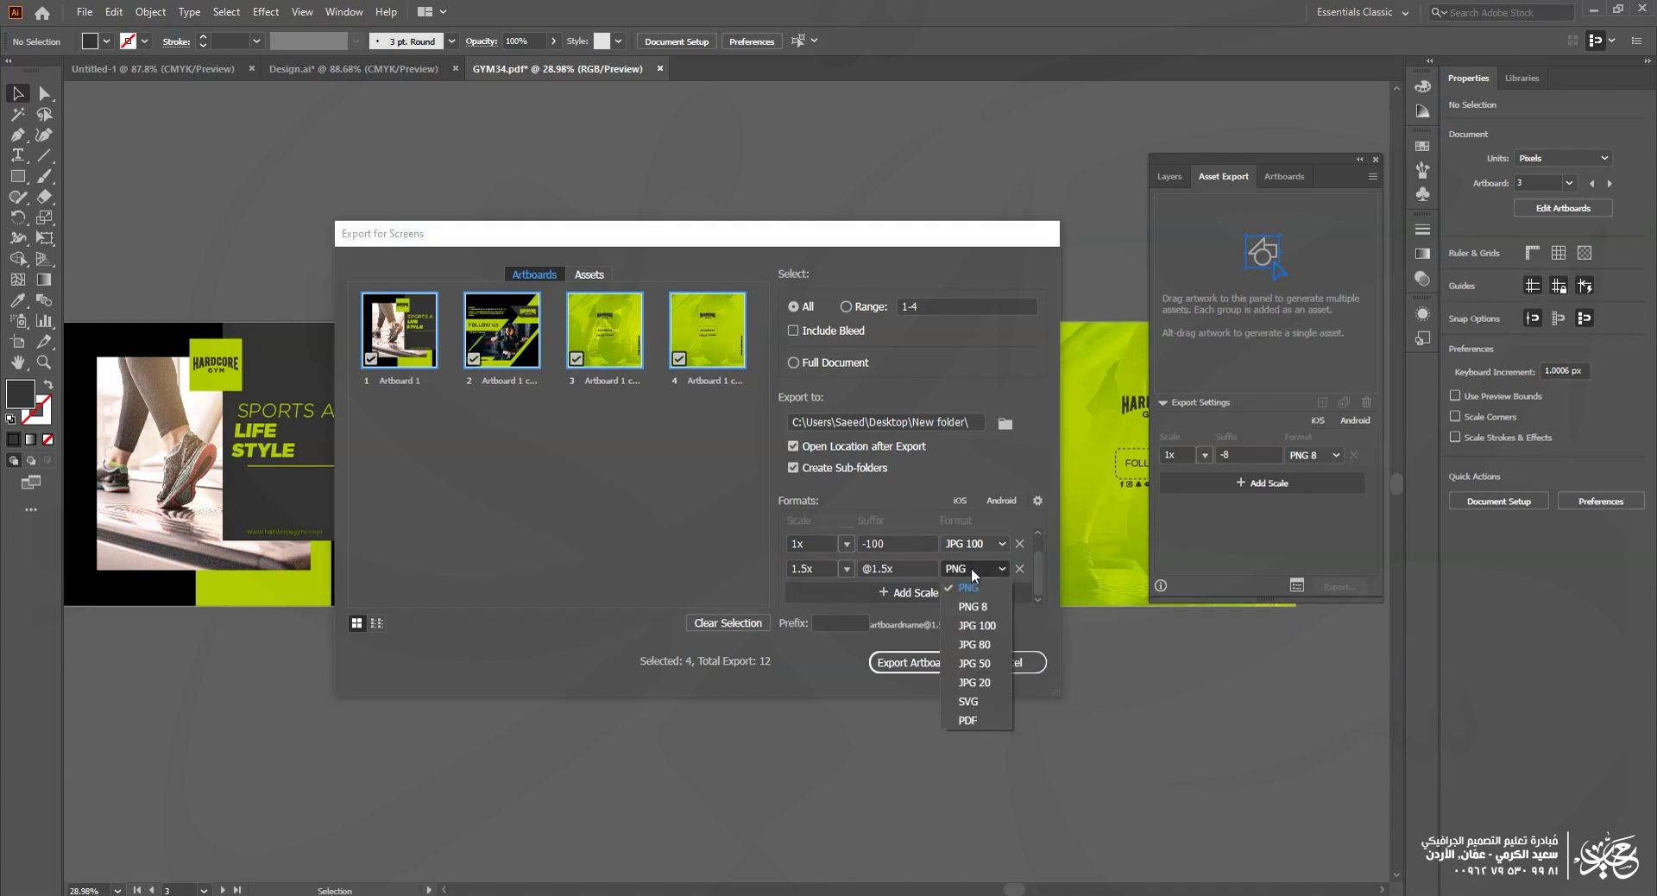
click(966, 720)
drag(965, 700, 965, 801)
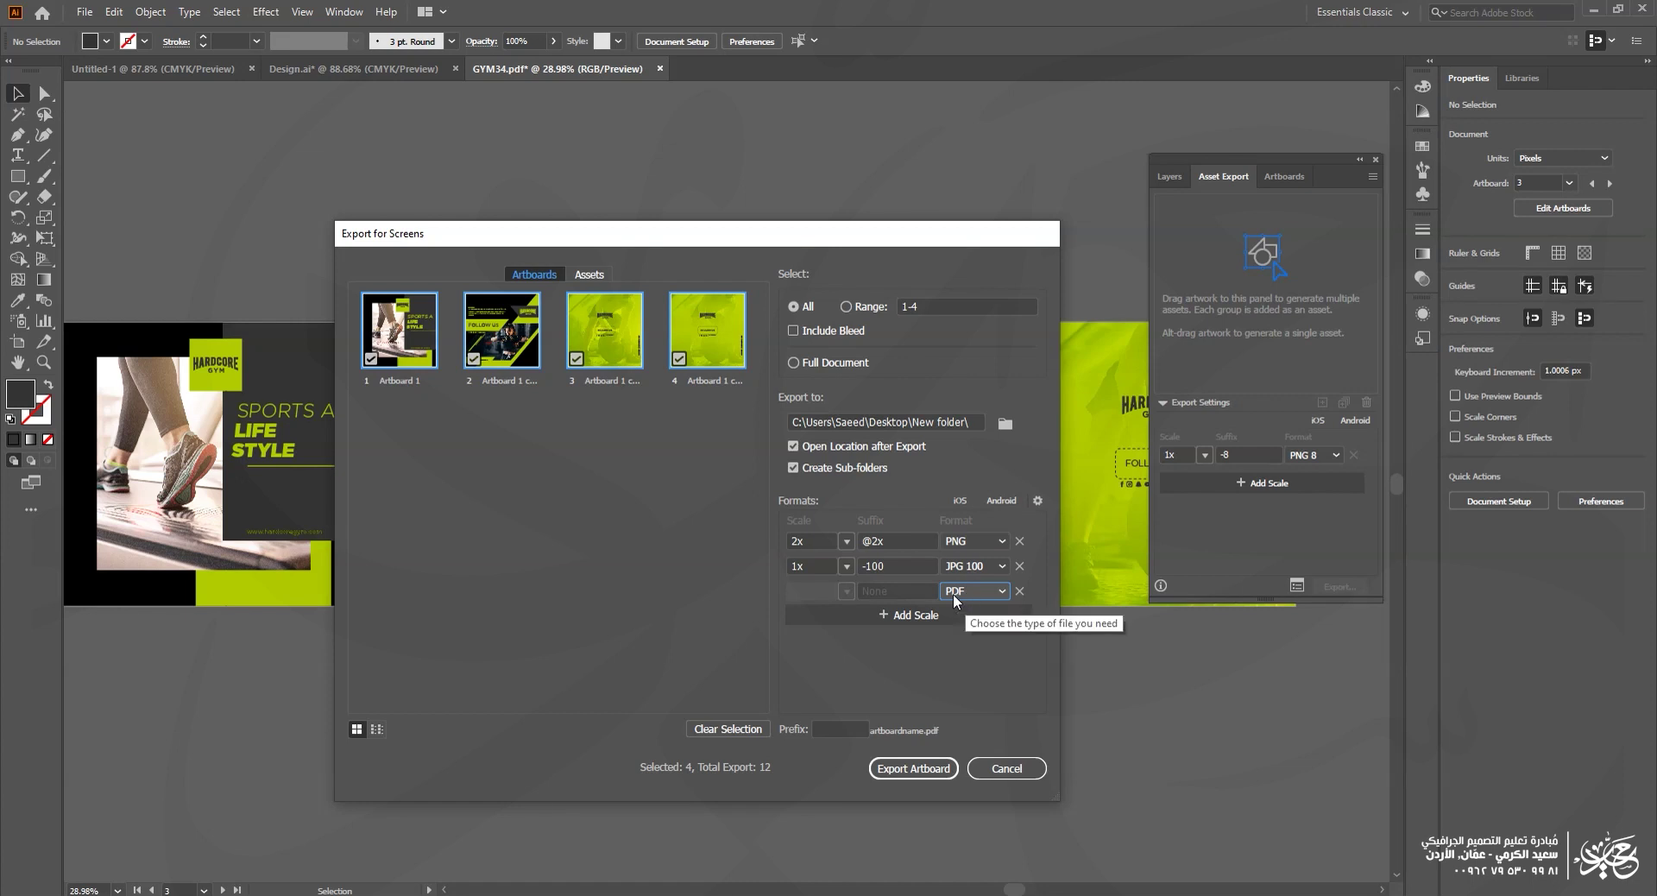
click(925, 768)
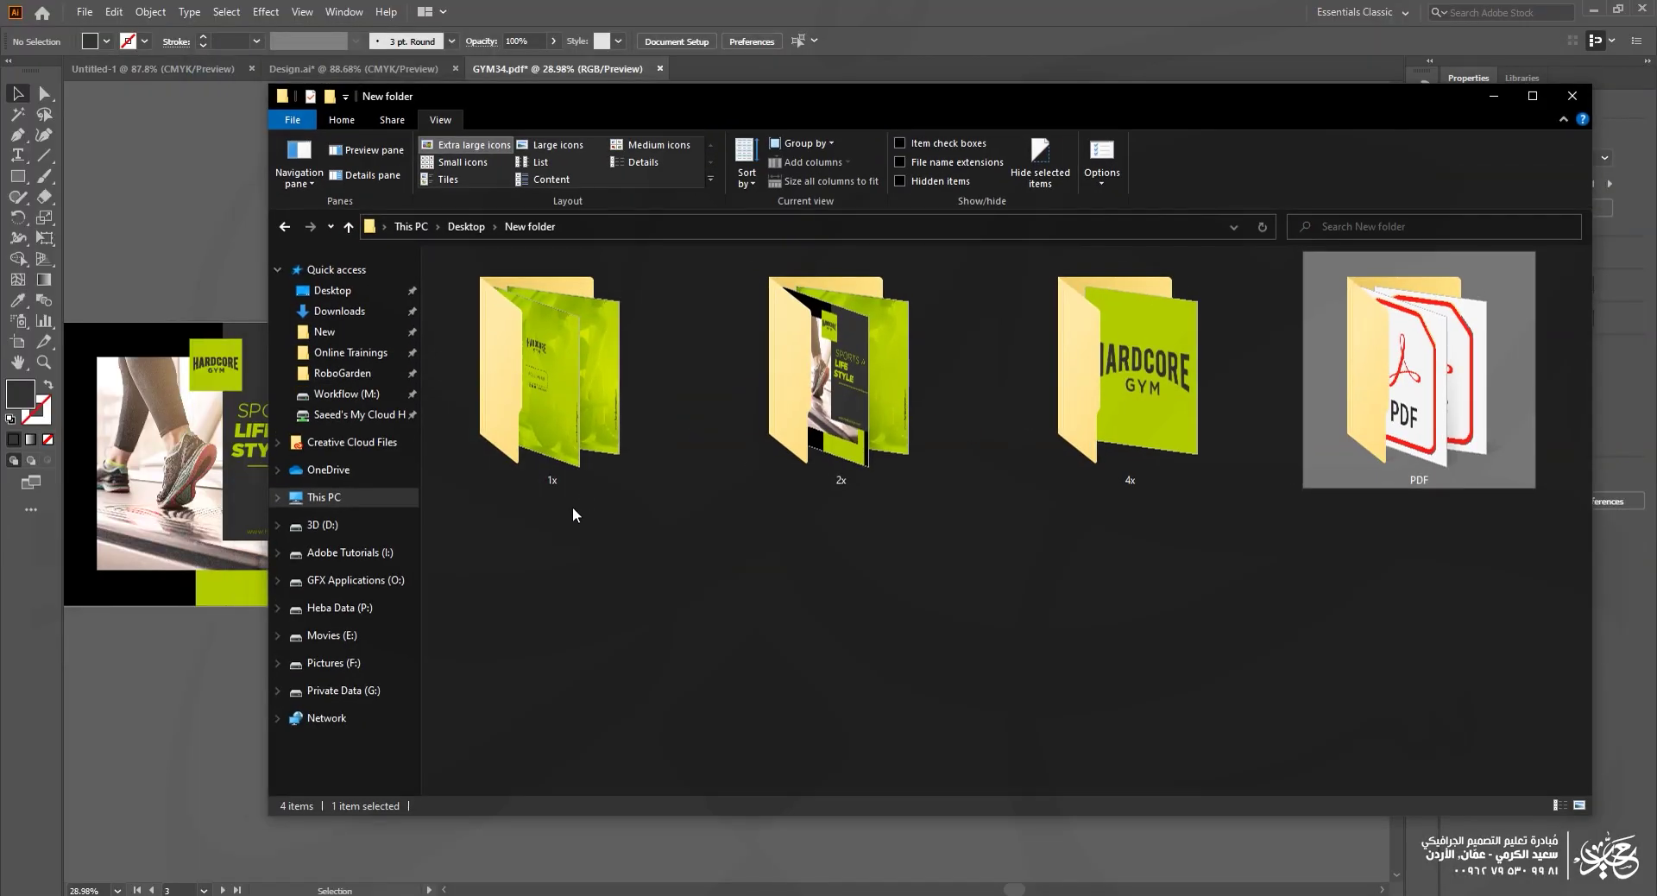
Step: Delete the 4x subfolder, leaving 1x, 2x and PDF in the export folder
drag(566, 516, 1079, 406)
click(756, 578)
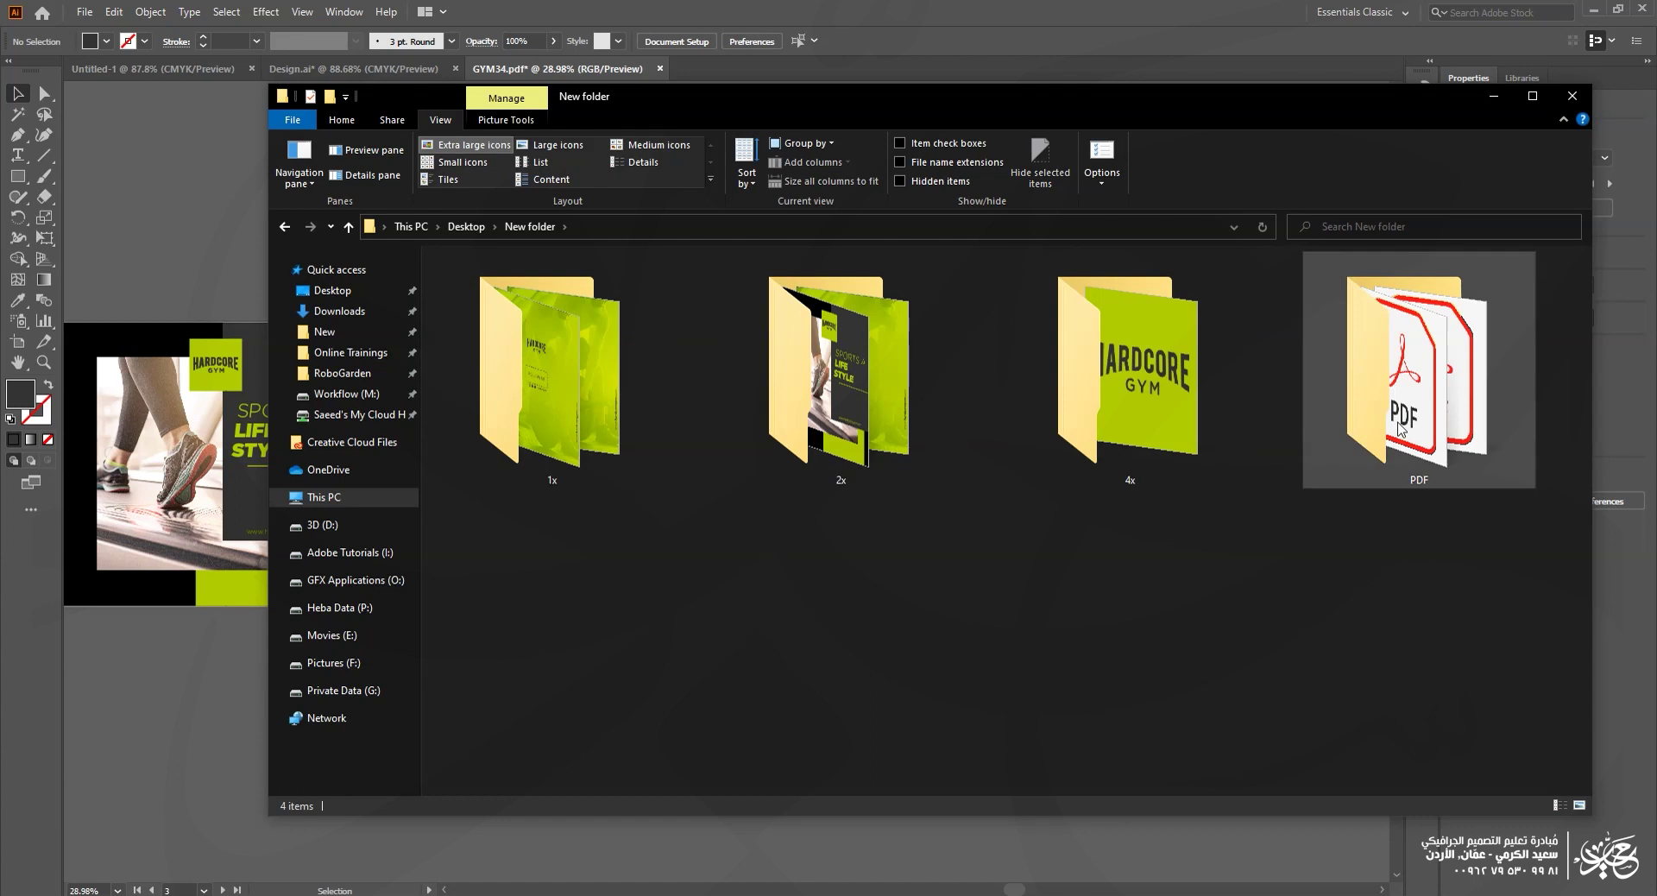
click(833, 410)
click(1122, 415)
key(Delete)
drag(557, 536, 1087, 428)
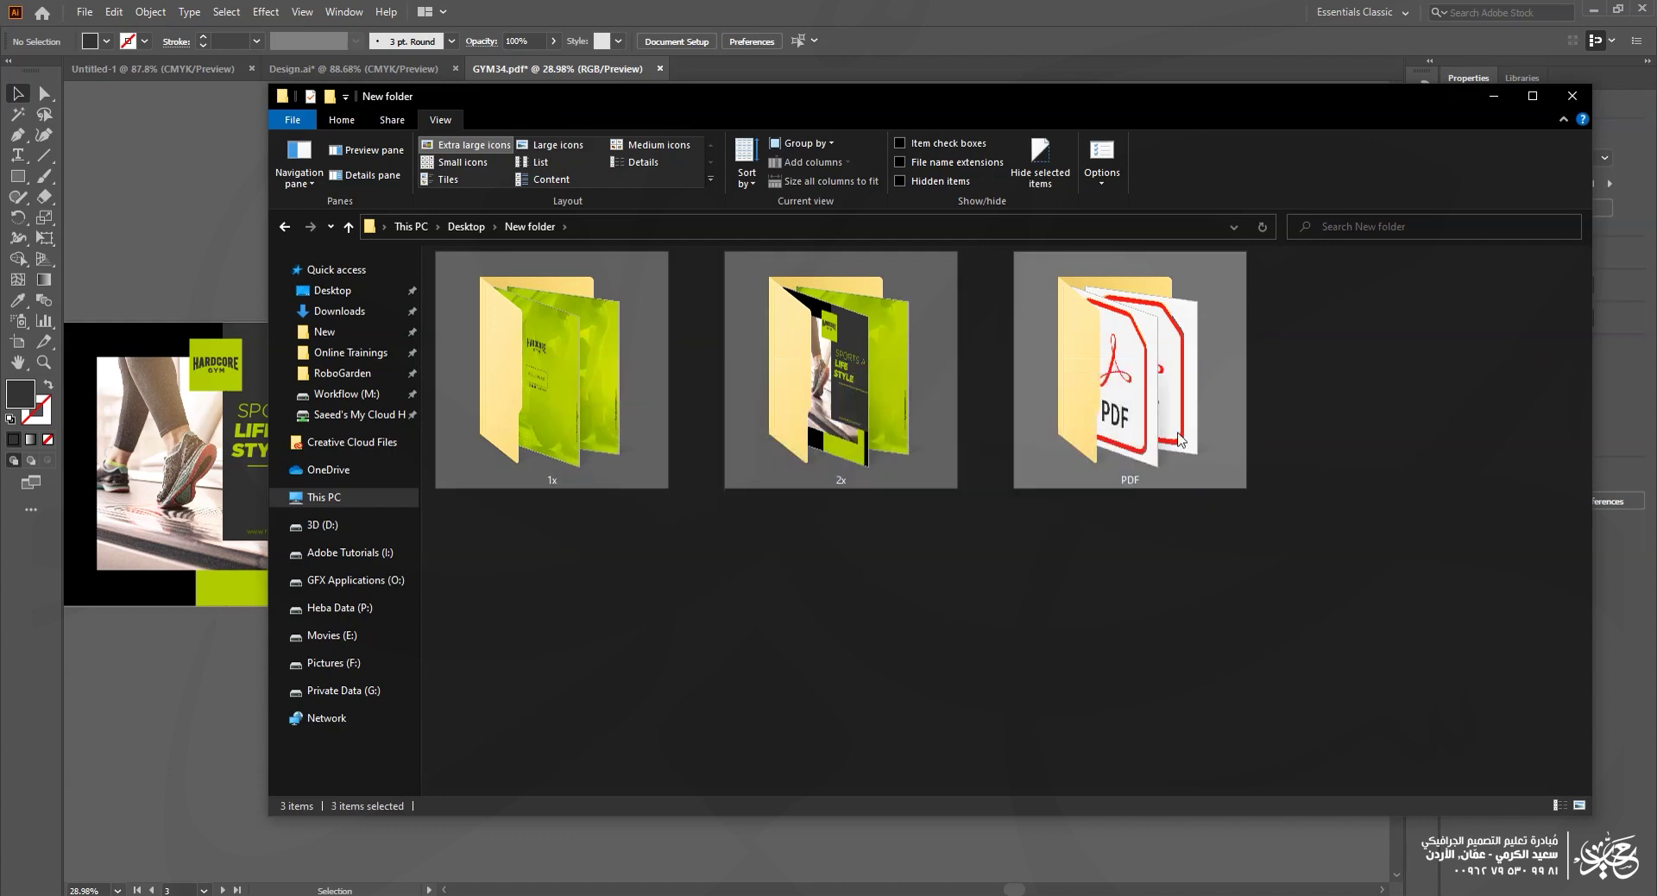
click(666, 553)
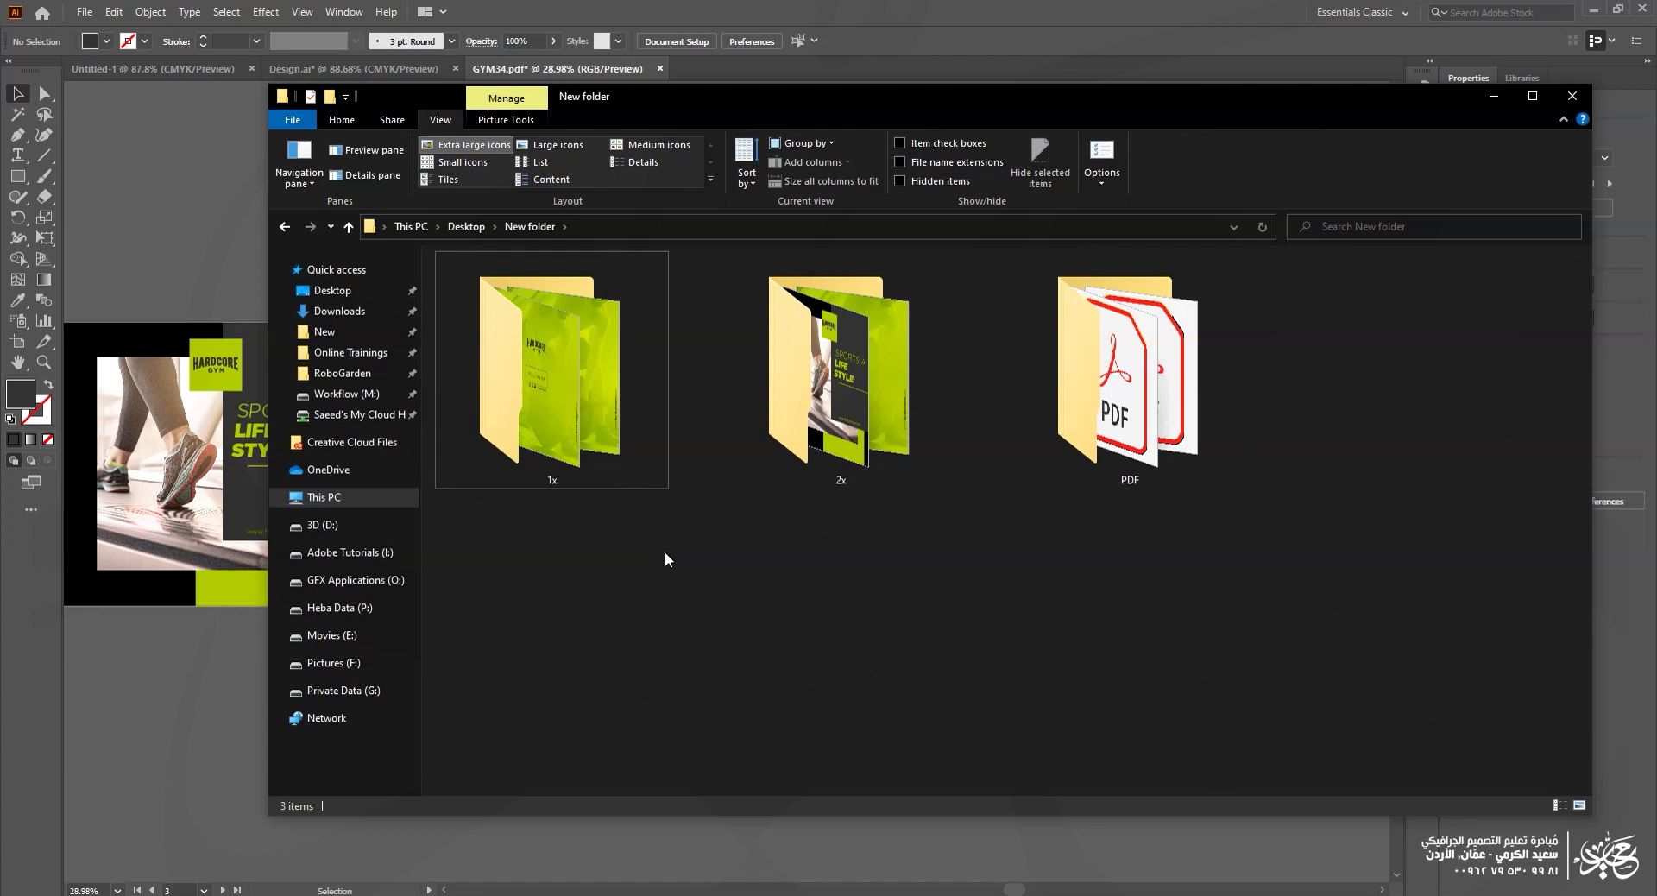